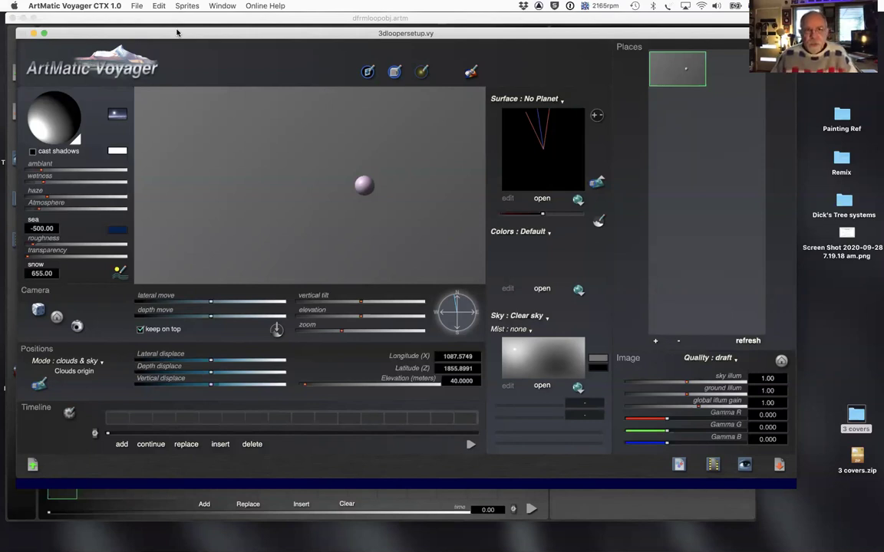
# Compare the 3dloopersetup.vy scene in ArtMatic Voyager with the dfrmloopobj.artm tree, ending in ArtMatic Designer
pyautogui.click(181, 15)
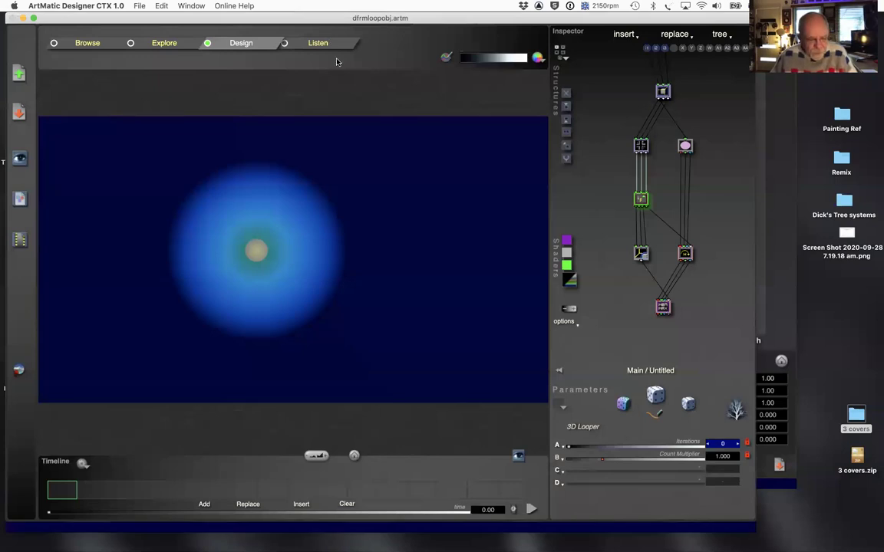
pyautogui.press('super+Tab')
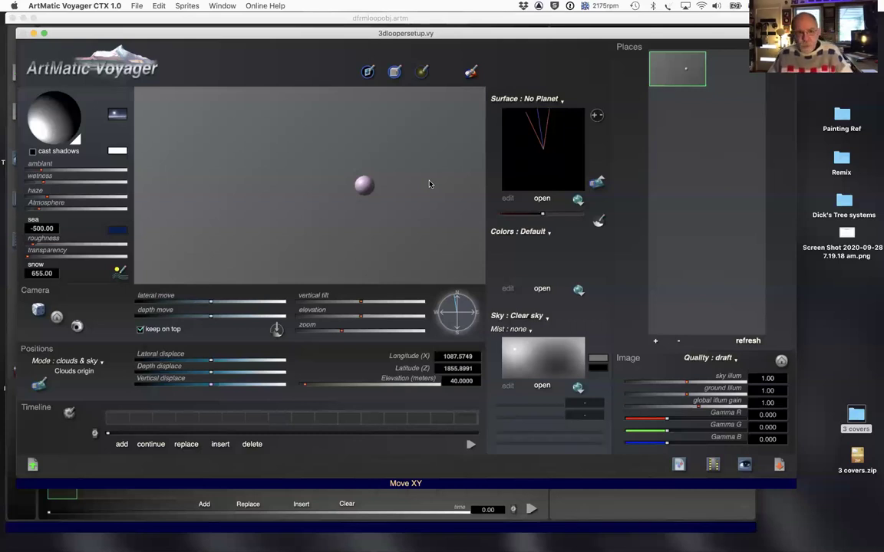
pyautogui.moveTo(313, 37); pyautogui.dragTo(306, 38)
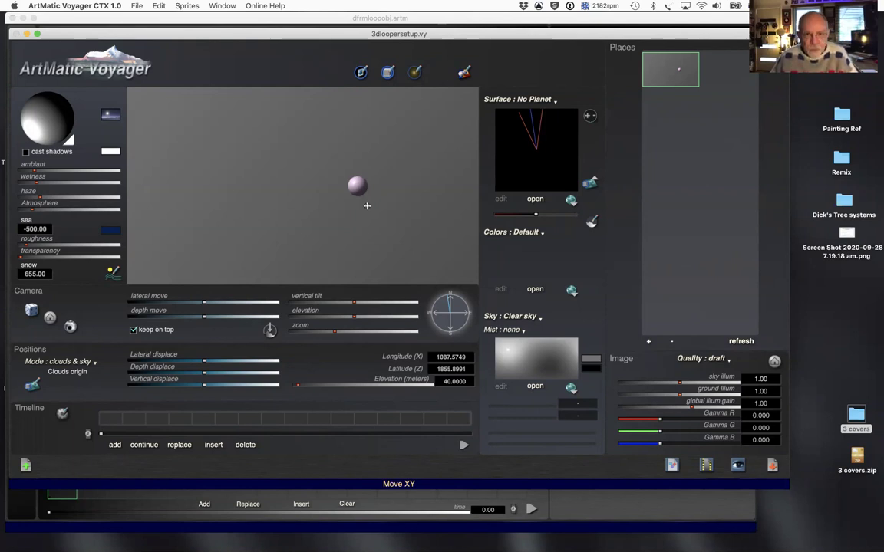
pyautogui.press('super+Tab')
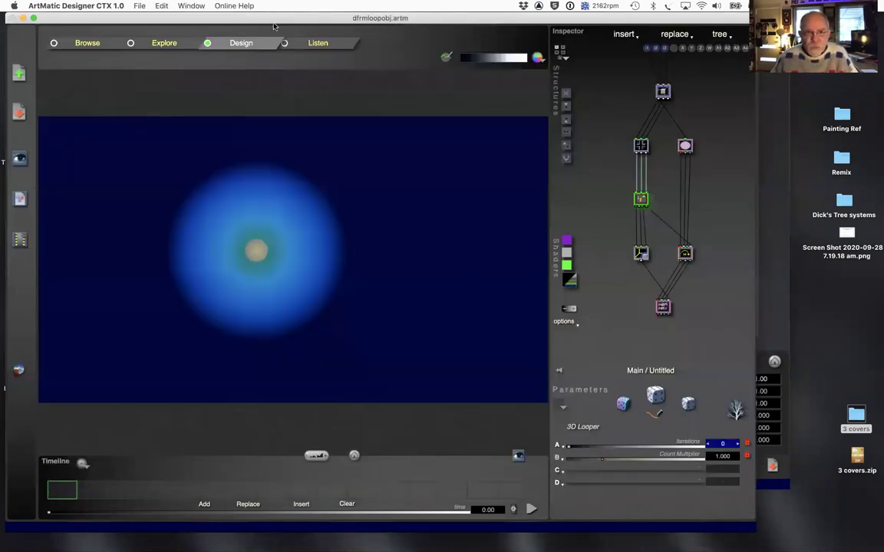
pyautogui.moveTo(249, 17); pyautogui.dragTo(257, 17)
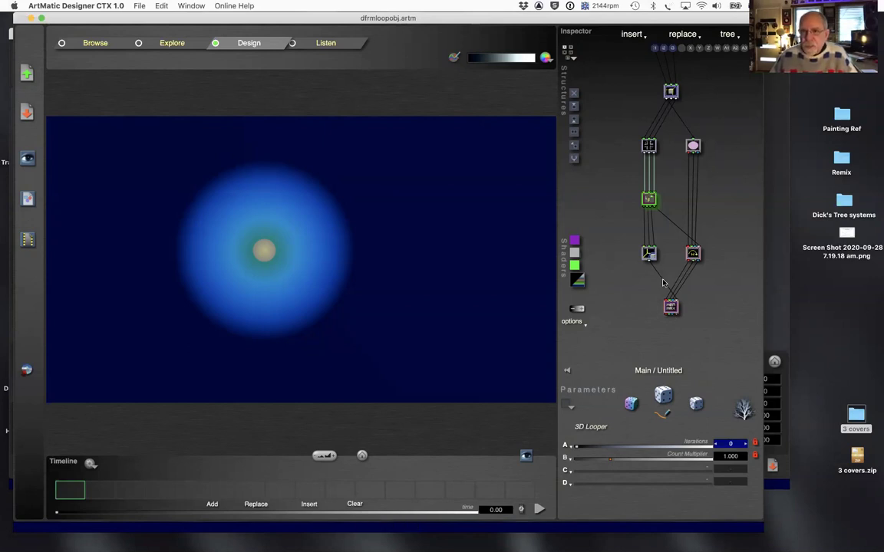
# Try replacing the tree's topmost tile with 3D Offset, and change it back to 3D Spaces #
pyautogui.click(670, 92)
pyautogui.click(671, 92)
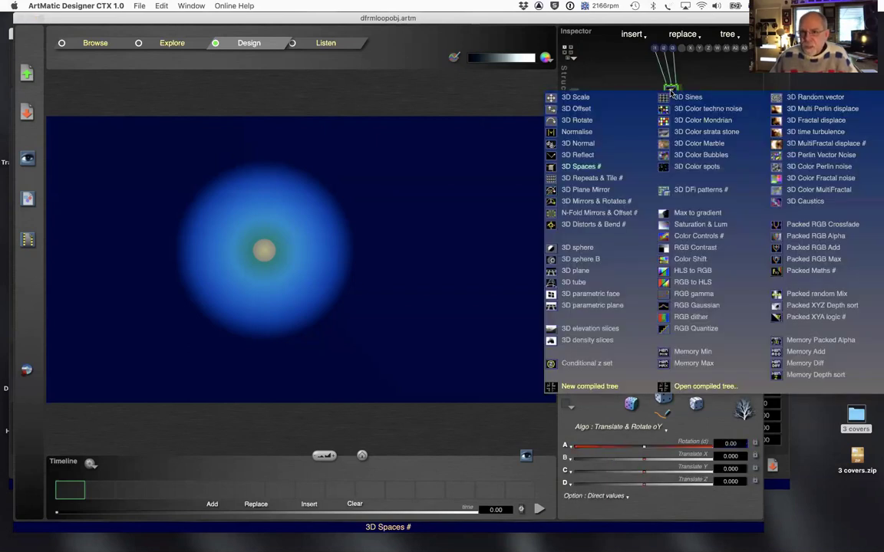
pyautogui.click(623, 73)
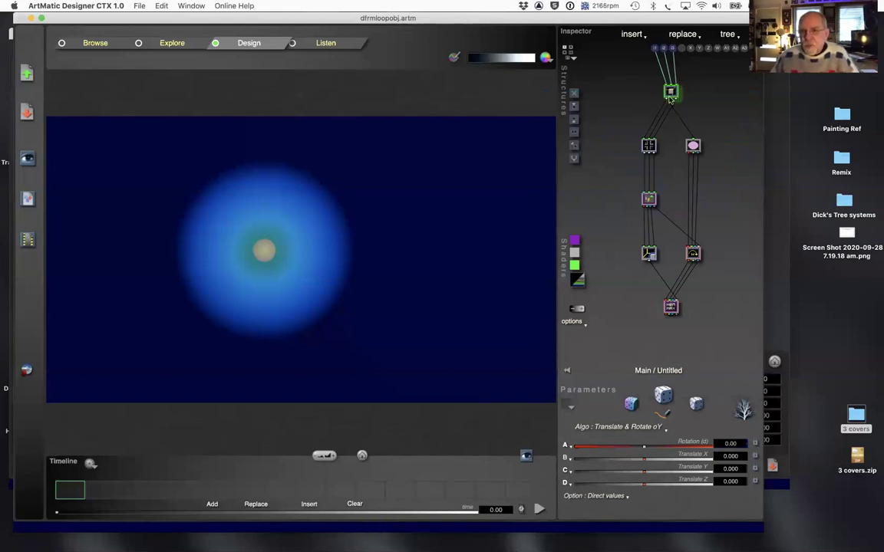
pyautogui.click(670, 92)
pyautogui.click(584, 111)
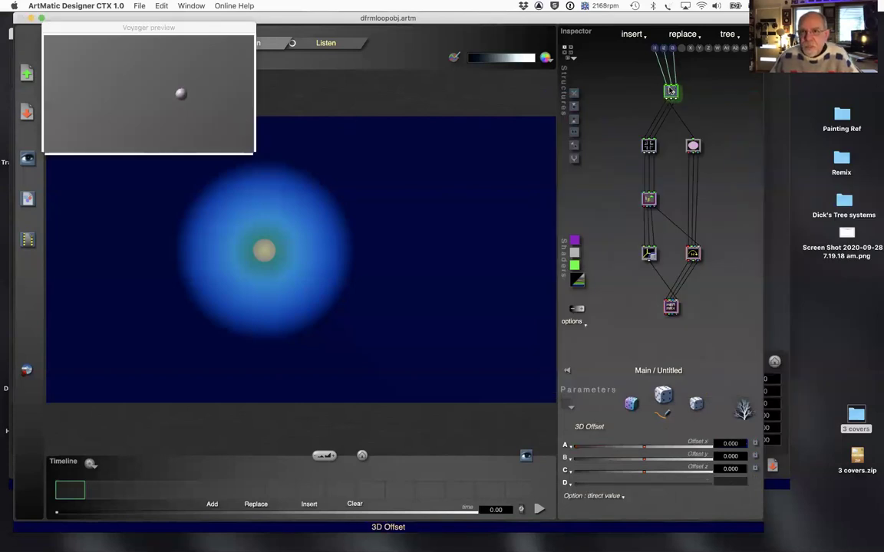
pyautogui.click(604, 82)
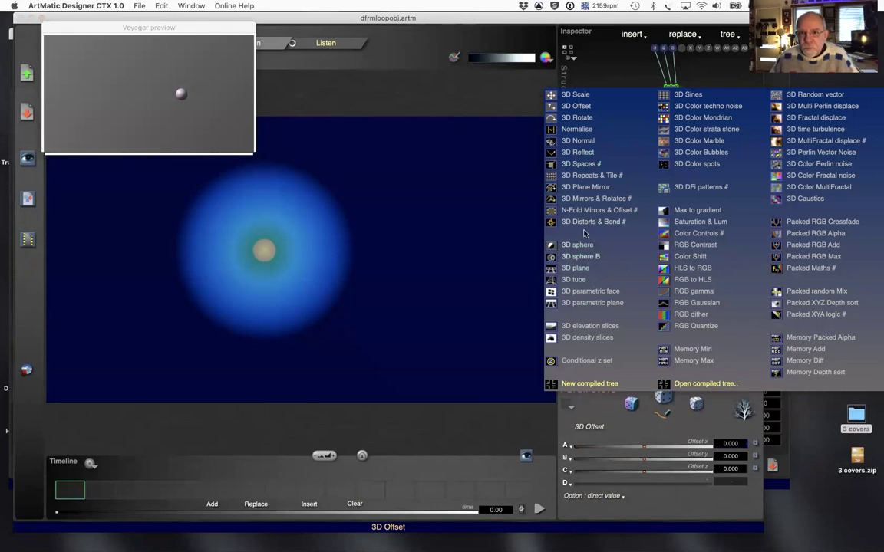
pyautogui.click(583, 163)
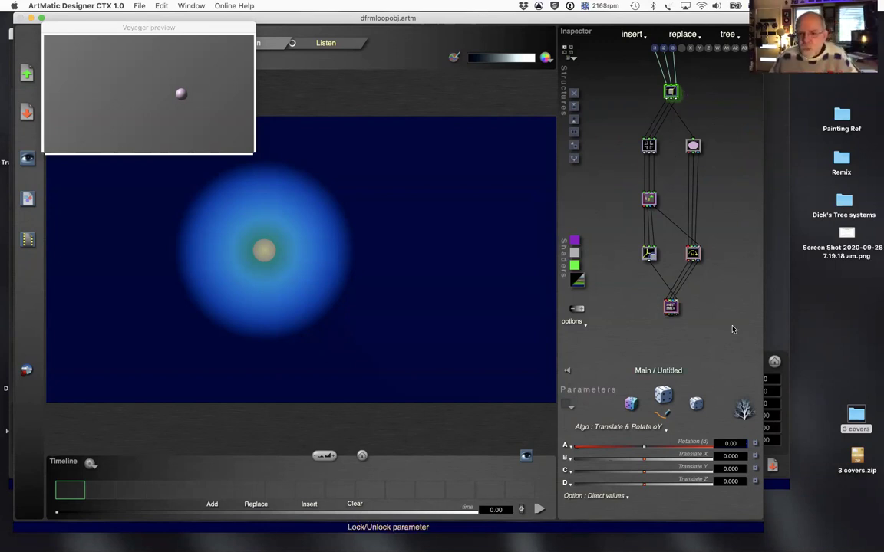
# Try the Artmatic top view space algorithm on the 3D Spaces tile, and return it to Translate & Rotate oY
pyautogui.click(641, 427)
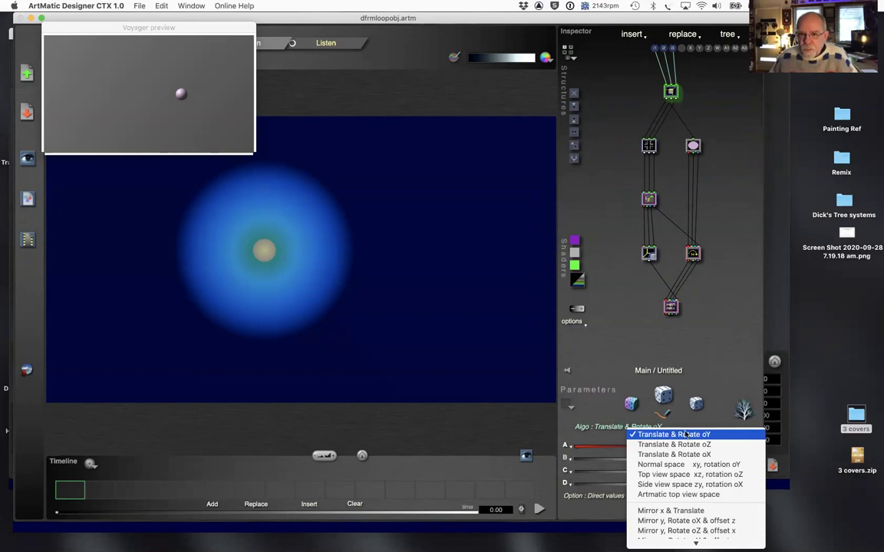
pyautogui.click(679, 494)
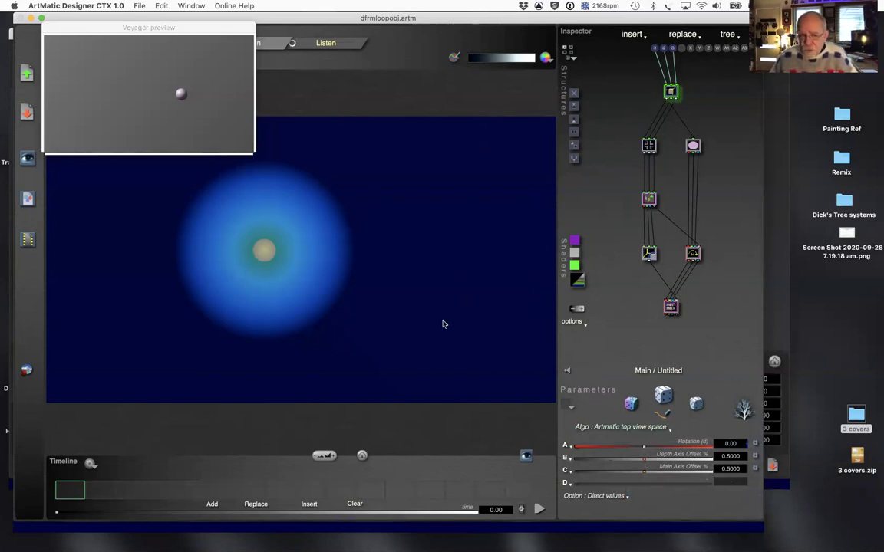
pyautogui.click(635, 430)
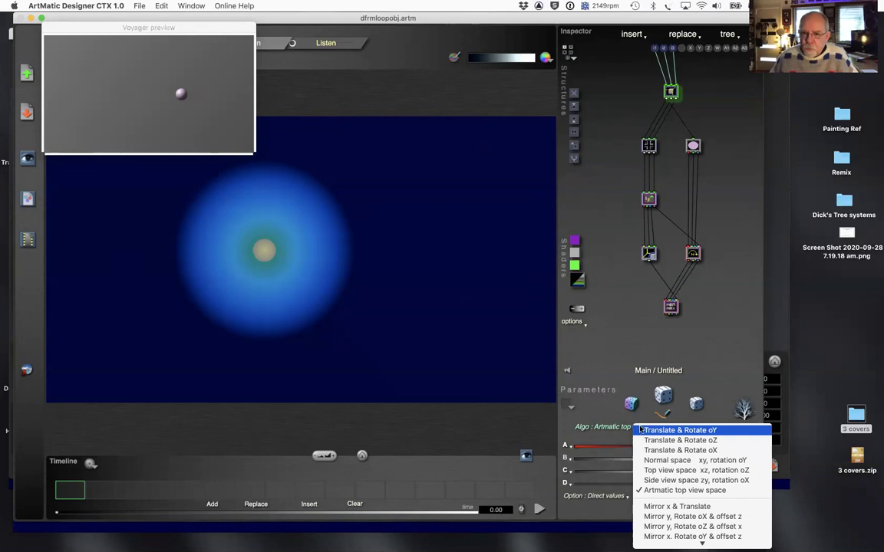
pyautogui.click(681, 481)
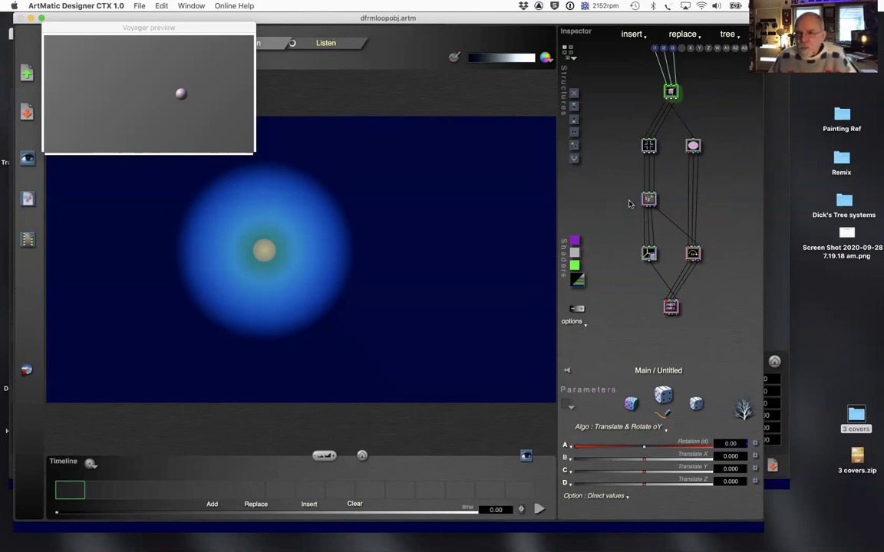
# Examine the component alternatives and the shape choices available for the 3D DF XYZ shapes tile below the looper
pyautogui.click(649, 254)
pyautogui.rightClick(650, 254)
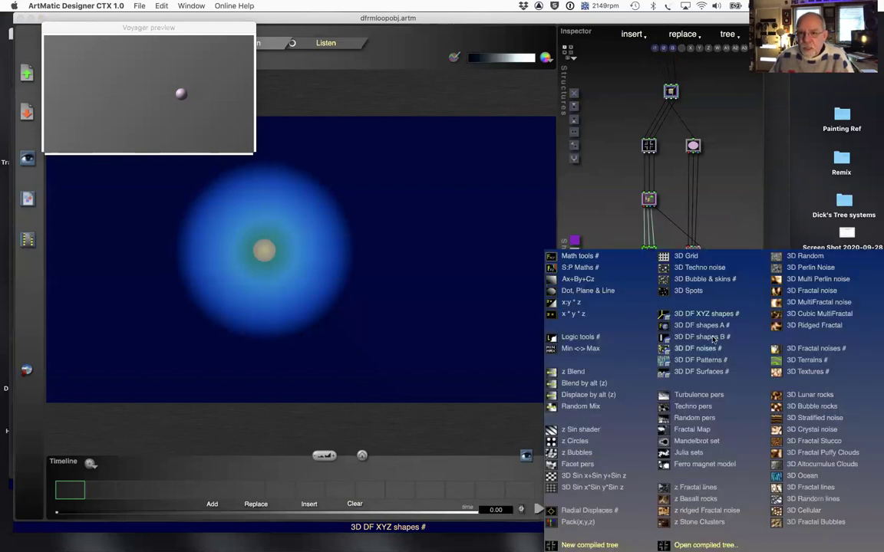
pyautogui.click(718, 205)
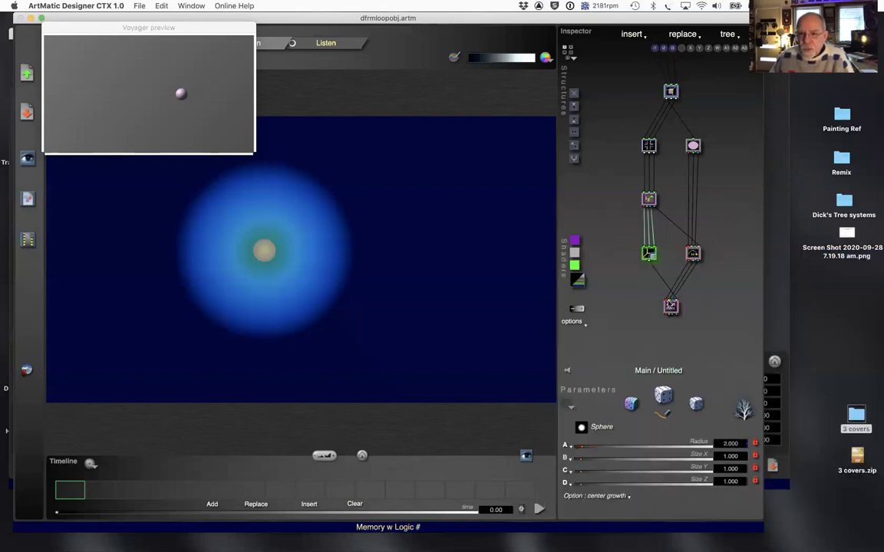
pyautogui.click(606, 432)
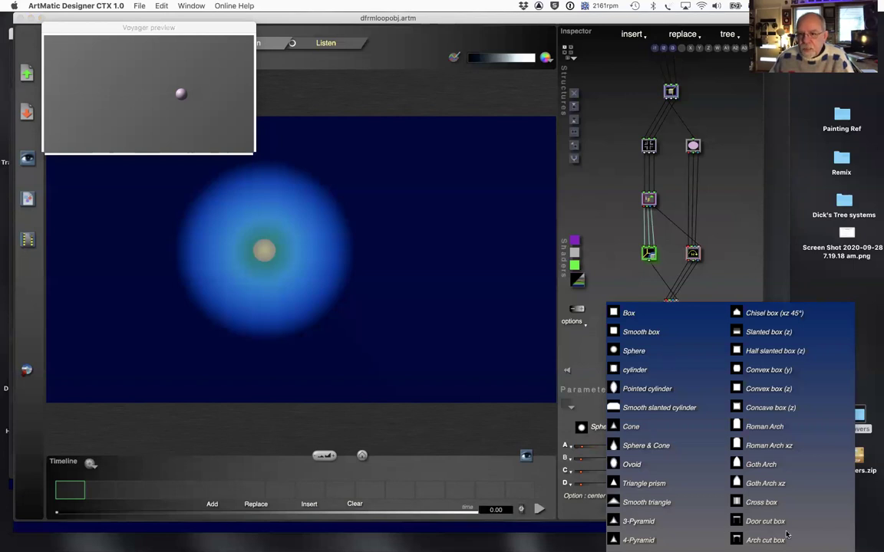
pyautogui.click(729, 282)
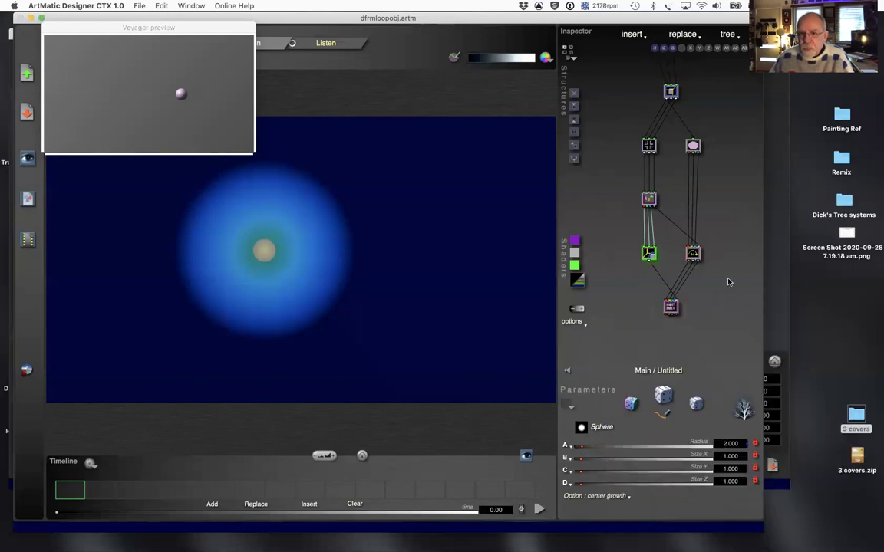
pyautogui.rightClick(648, 254)
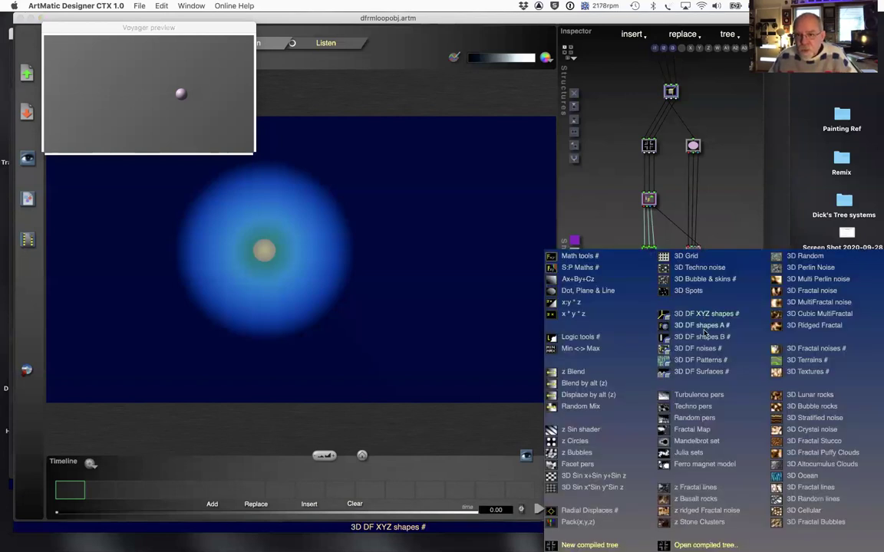
pyautogui.click(709, 213)
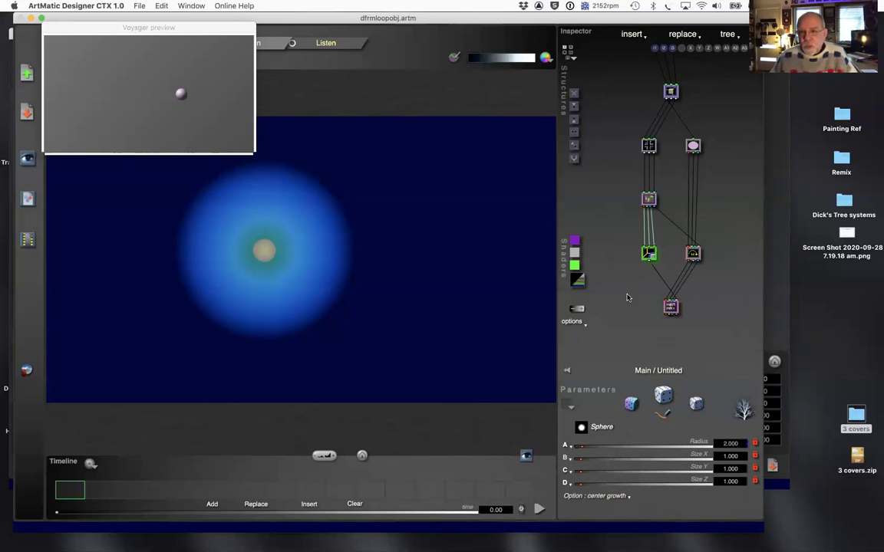
# Examine the 3D Looper settings and the 3D Offset and Rotate 3 axes tiles inside the 3DTransform compiled tree
pyautogui.doubleClick(649, 147)
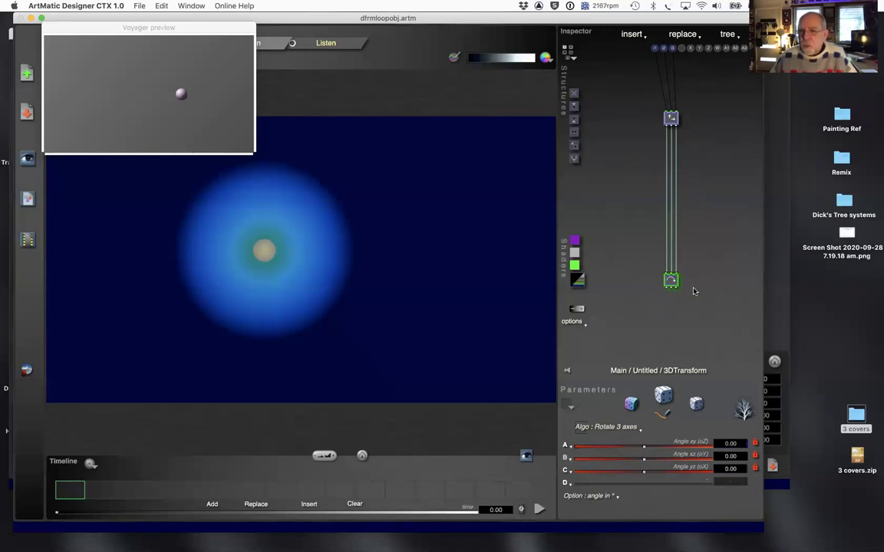
pyautogui.press('Escape')
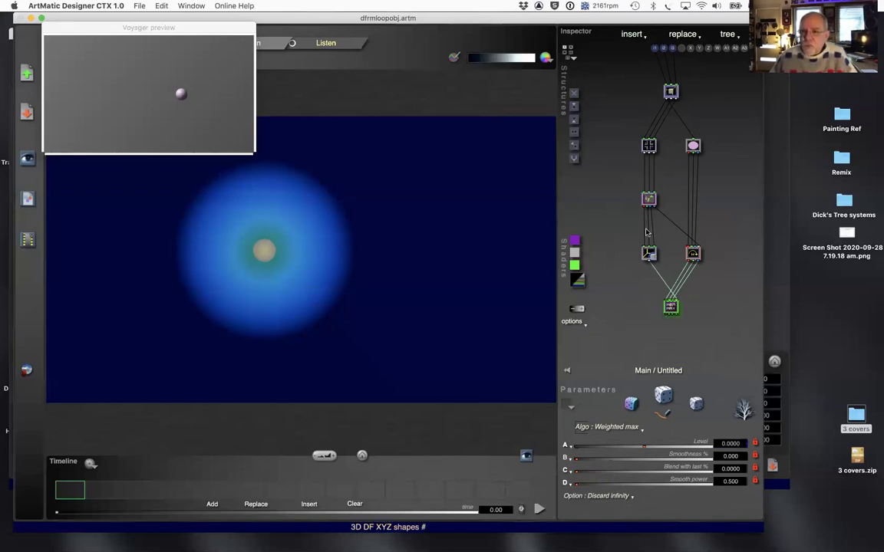
pyautogui.click(648, 200)
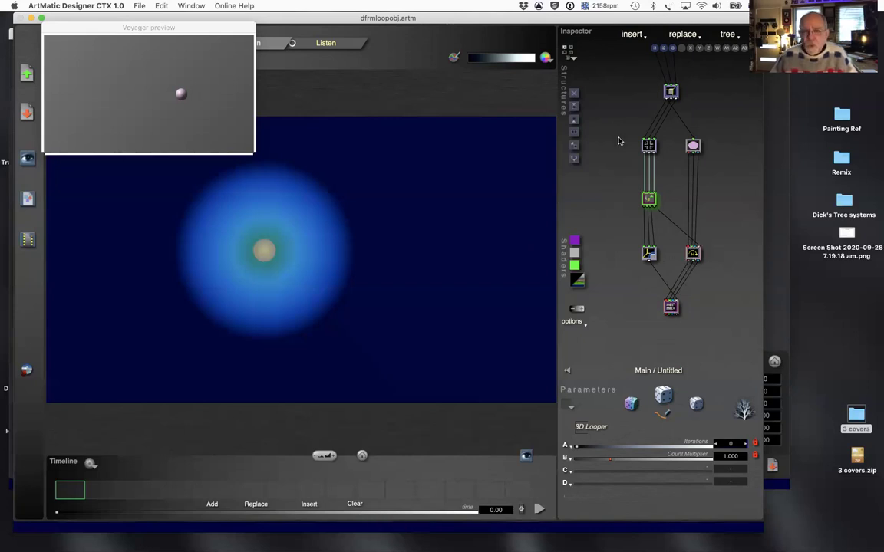
pyautogui.click(649, 145)
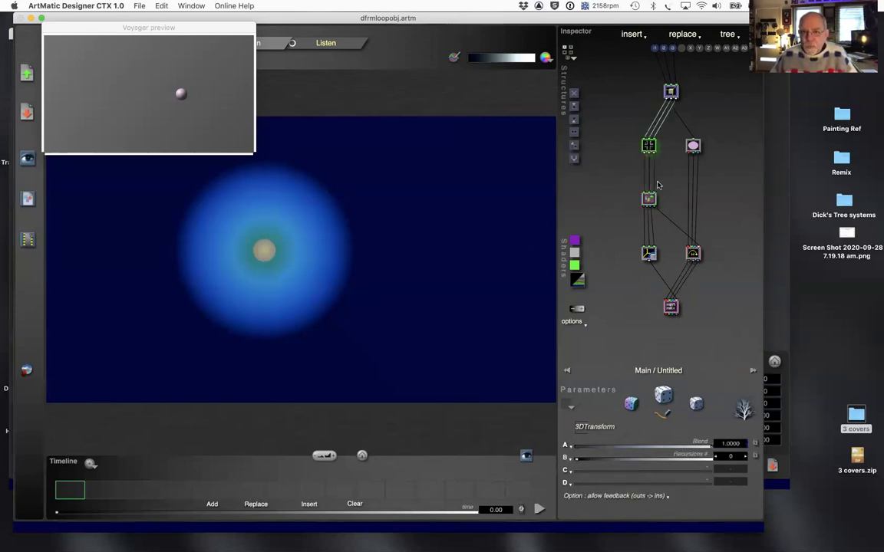
pyautogui.press('e')
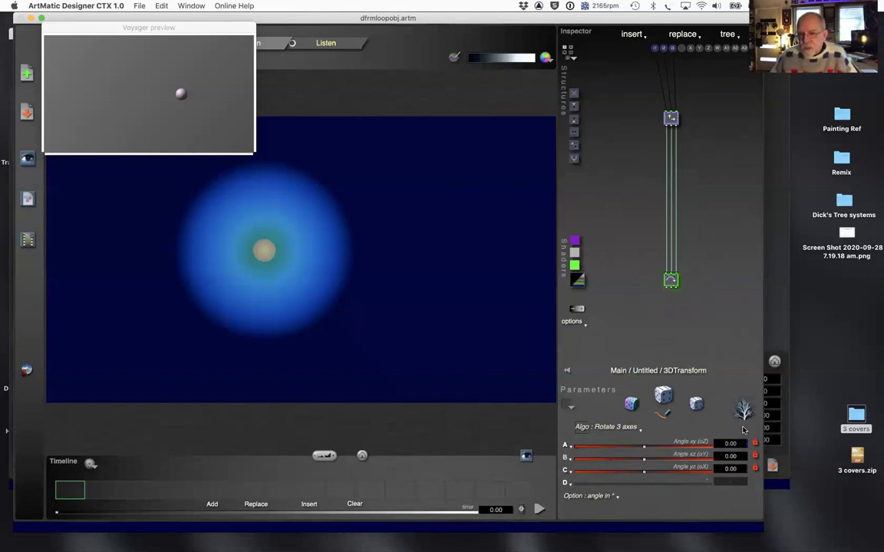
pyautogui.click(671, 119)
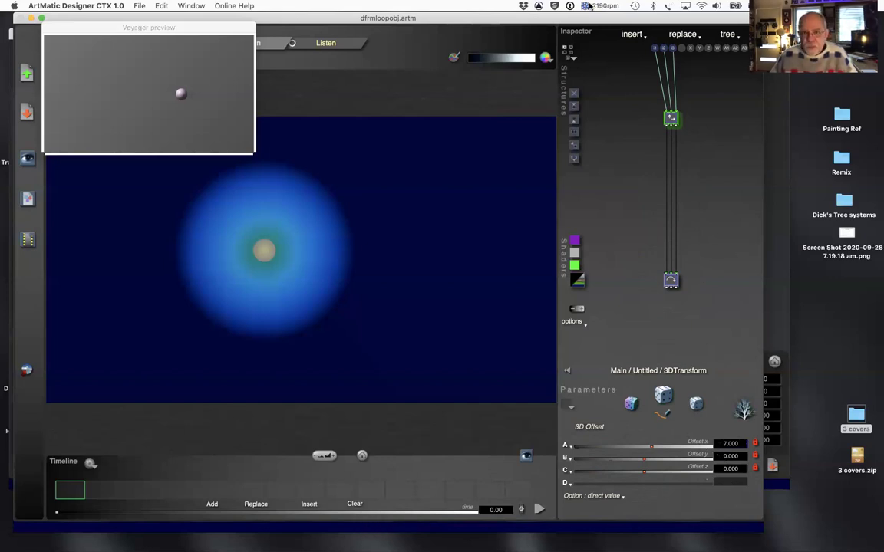
pyautogui.doubleClick(714, 227)
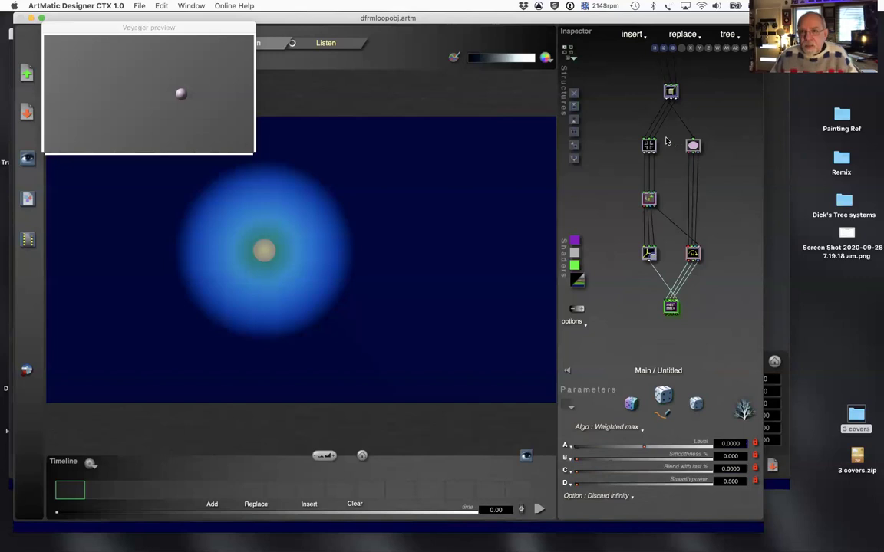
# Set the 3D Looper tile's iterations to 4
pyautogui.click(649, 201)
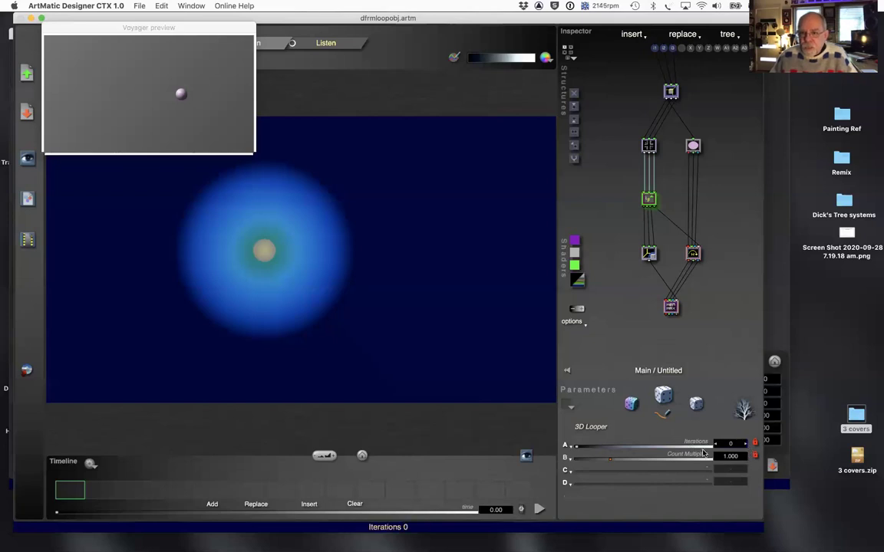
pyautogui.click(744, 445)
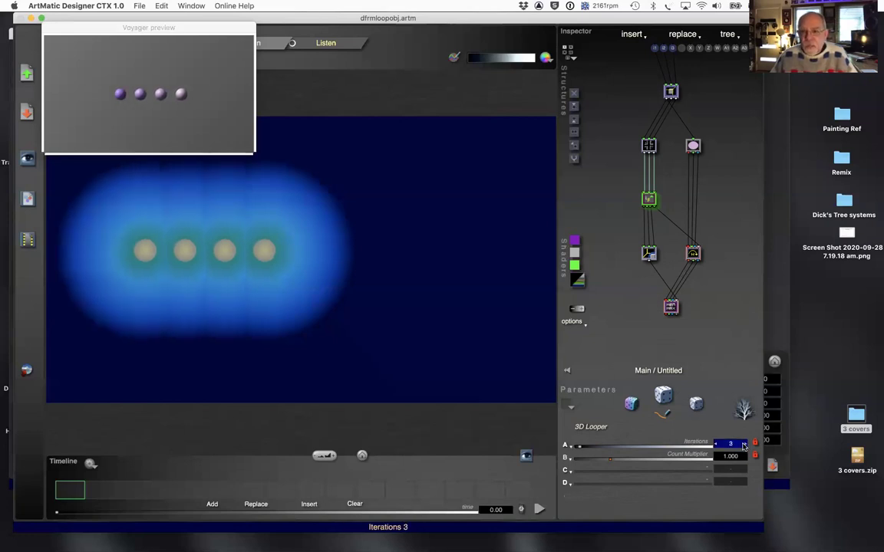
pyautogui.click(745, 445)
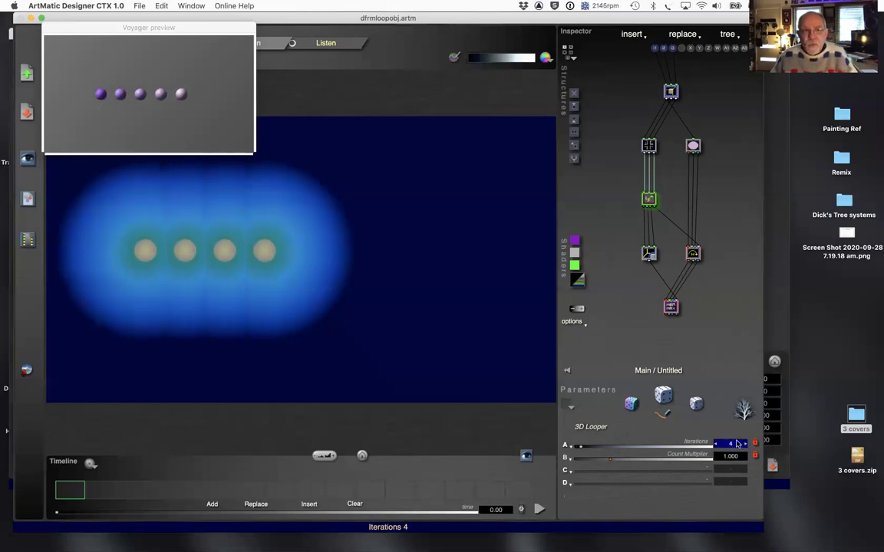
# Review the sphere shape tile and the 3D Offset values inside 3DTransform, and return to the 3D Looper in the main tree
pyautogui.click(649, 255)
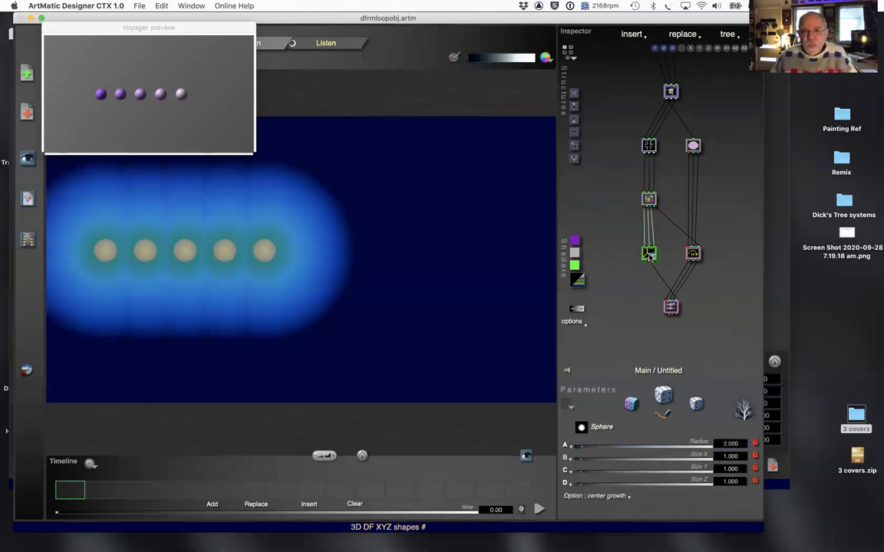
pyautogui.click(648, 145)
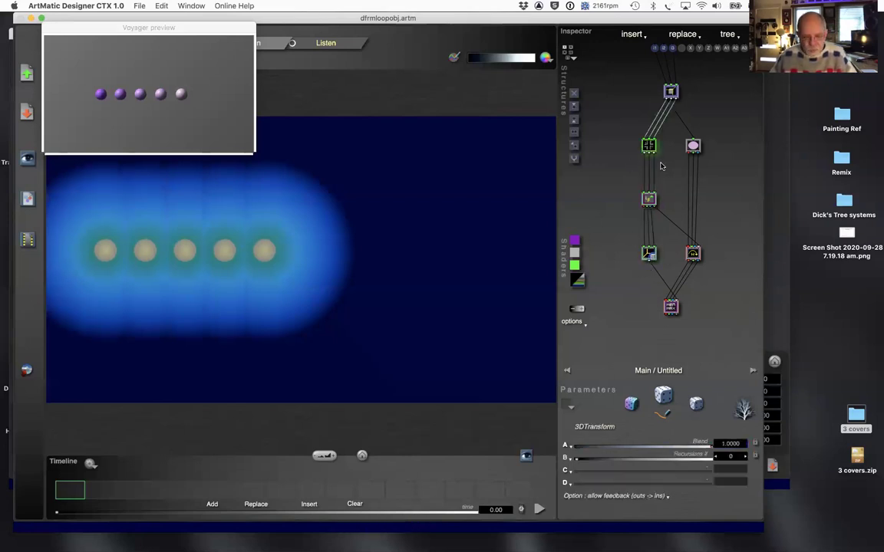
pyautogui.doubleClick(648, 146)
pyautogui.click(670, 118)
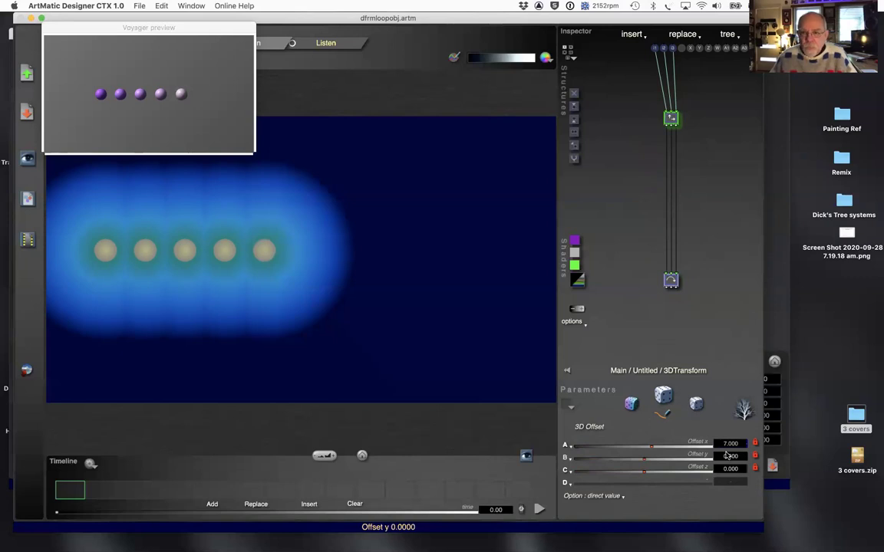
pyautogui.click(718, 253)
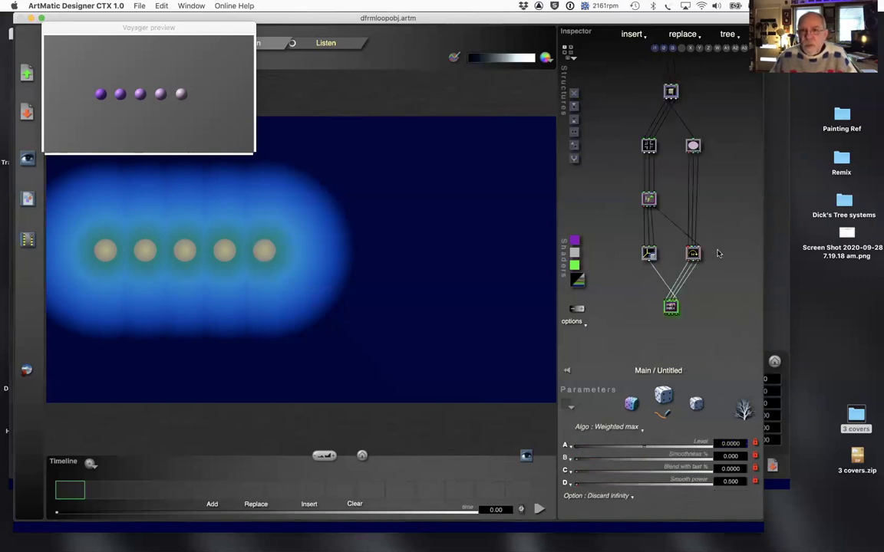
pyautogui.click(649, 199)
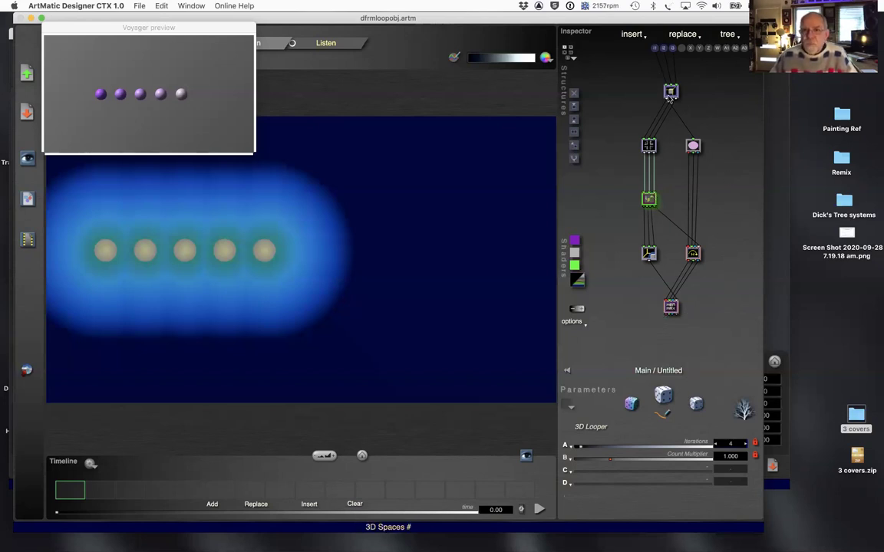
# Inside the 3DTransform compiled tree, set the 3D Offset tile's Offset y to 2 and Offset z to 5
pyautogui.click(649, 146)
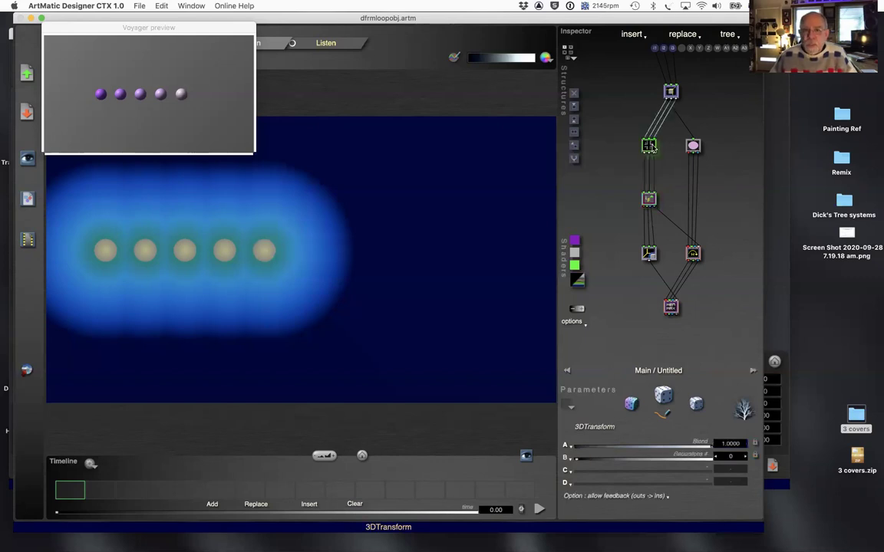
pyautogui.doubleClick(651, 147)
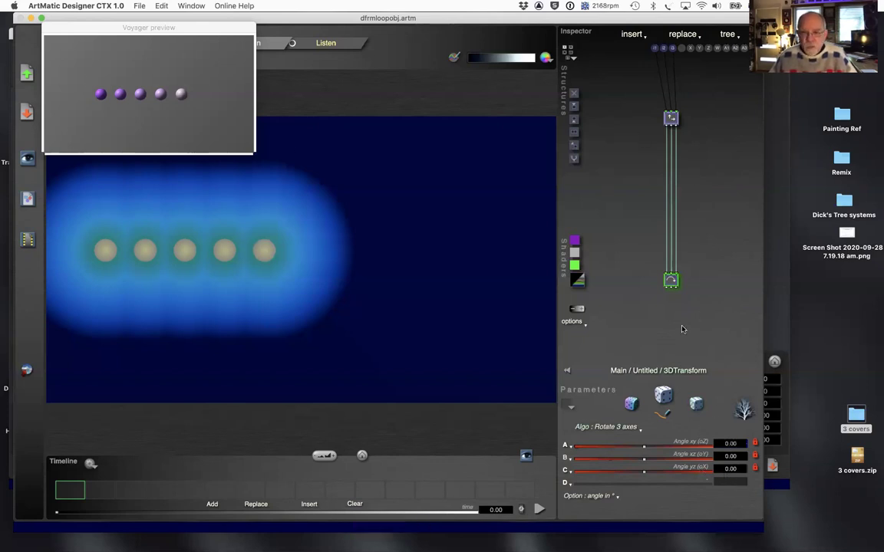
pyautogui.click(671, 118)
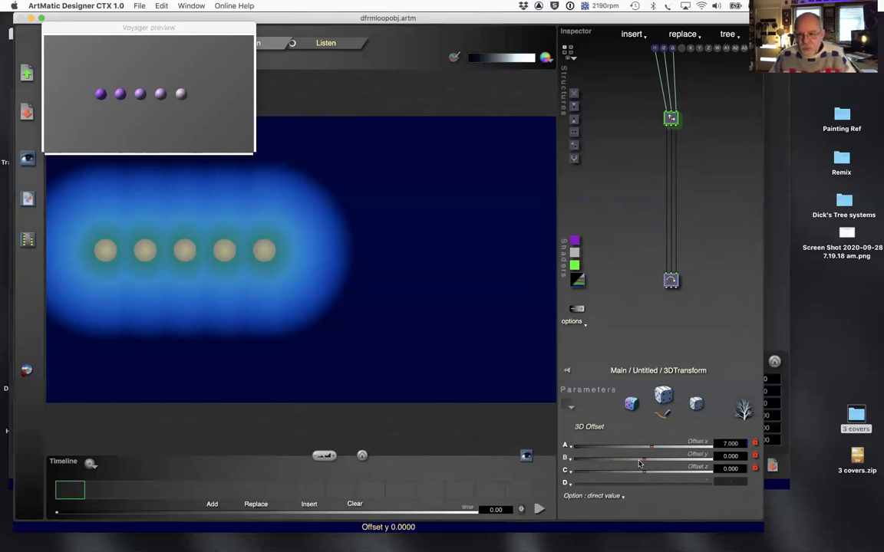
pyautogui.click(736, 457)
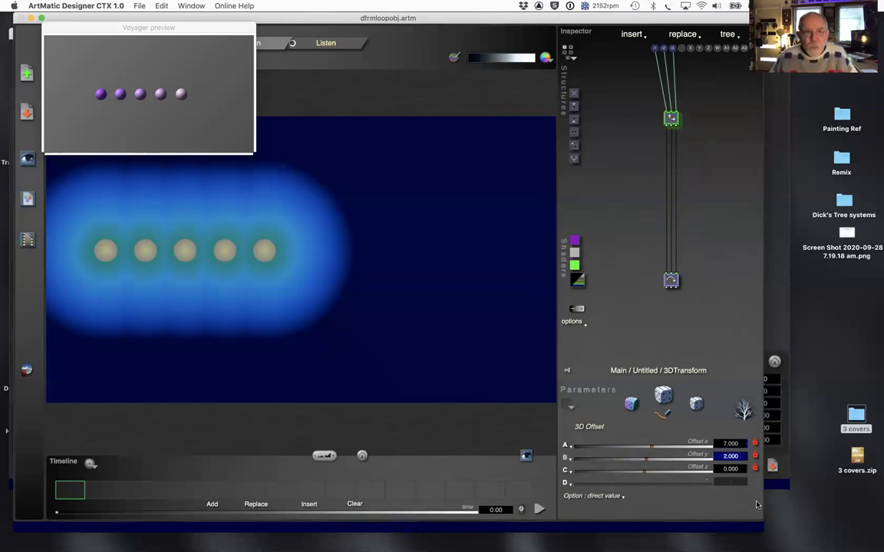
pyautogui.write('2')
pyautogui.press('Return')
pyautogui.click(727, 469)
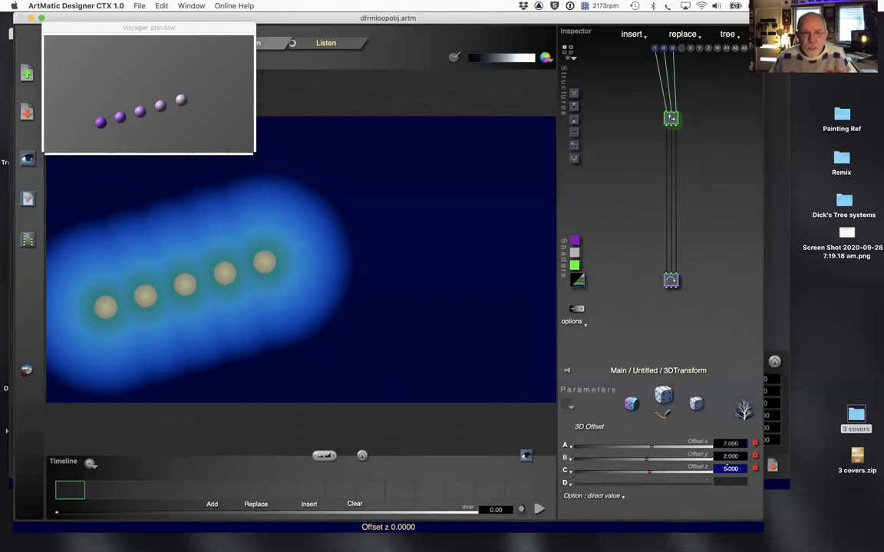
pyautogui.write('5')
pyautogui.press('Return')
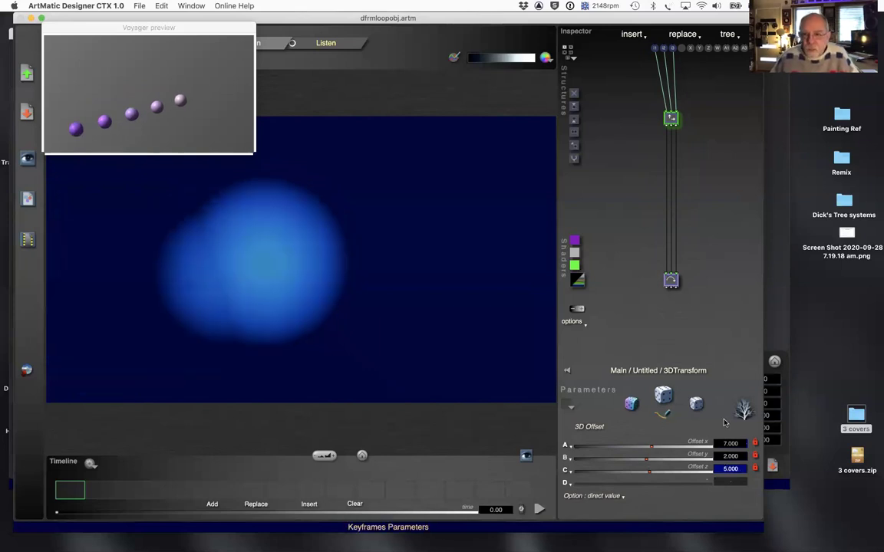
# Set the 3D Offset tile's Offset x to 2
pyautogui.click(731, 445)
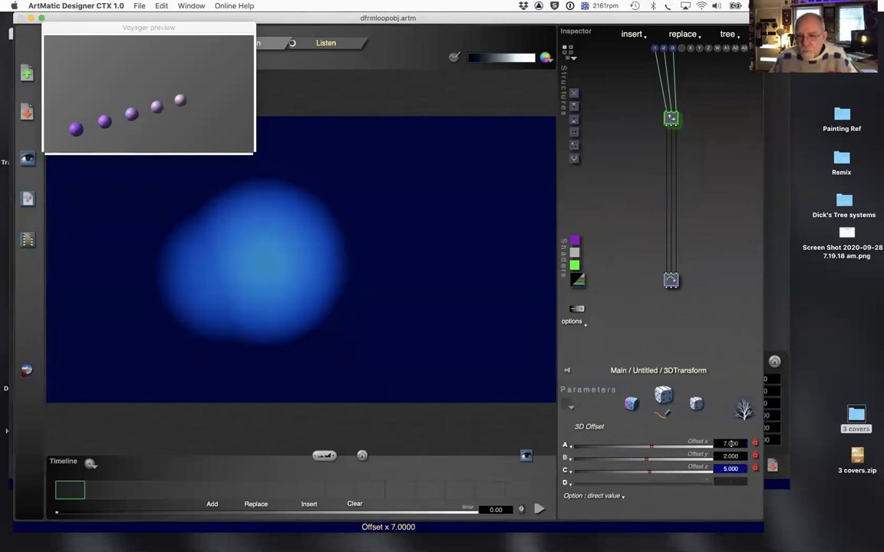
pyautogui.write('2')
pyautogui.press('Return')
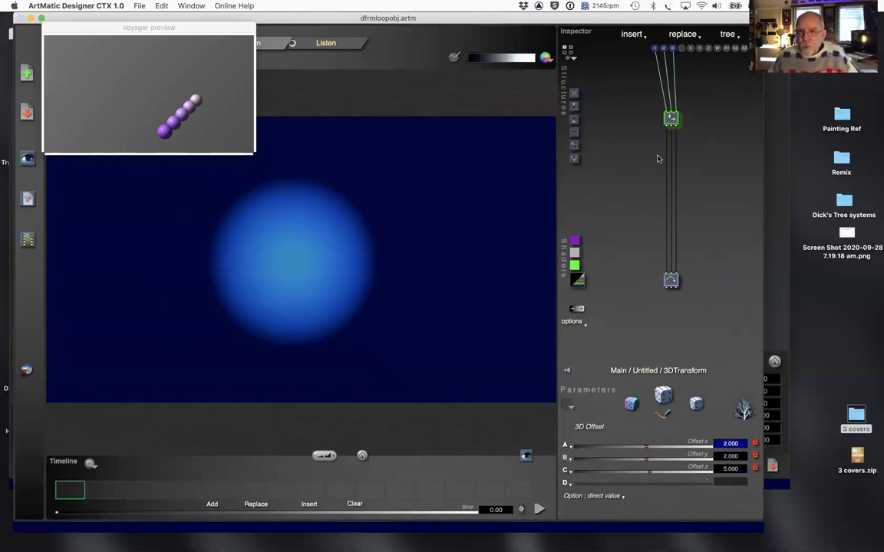
# Examine how the 3DTransform compiled tree nests within the looper tree and the Main tree by moving in and out of the levels
pyautogui.doubleClick(763, 288)
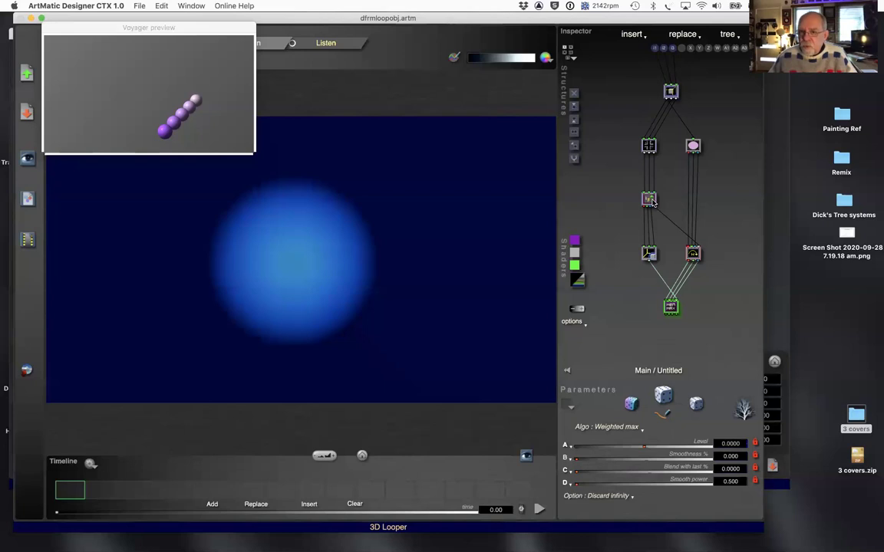
pyautogui.click(648, 145)
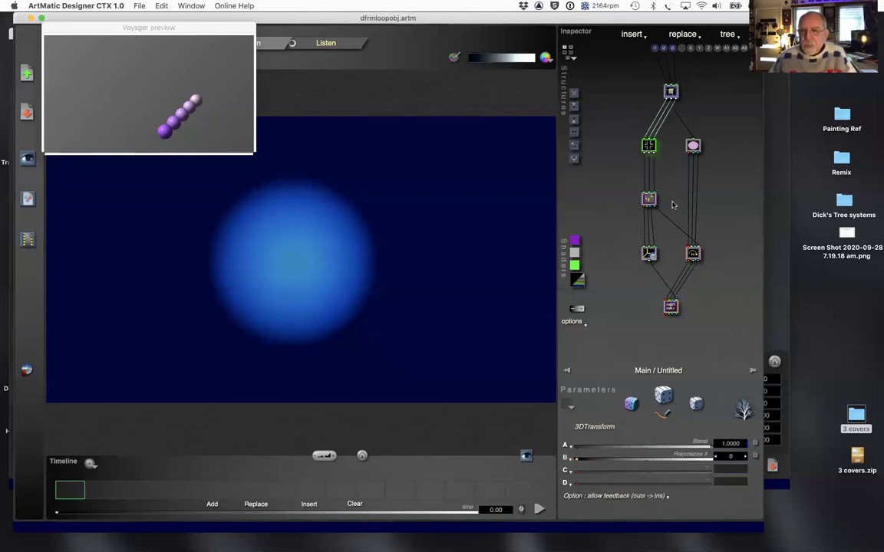
pyautogui.doubleClick(648, 145)
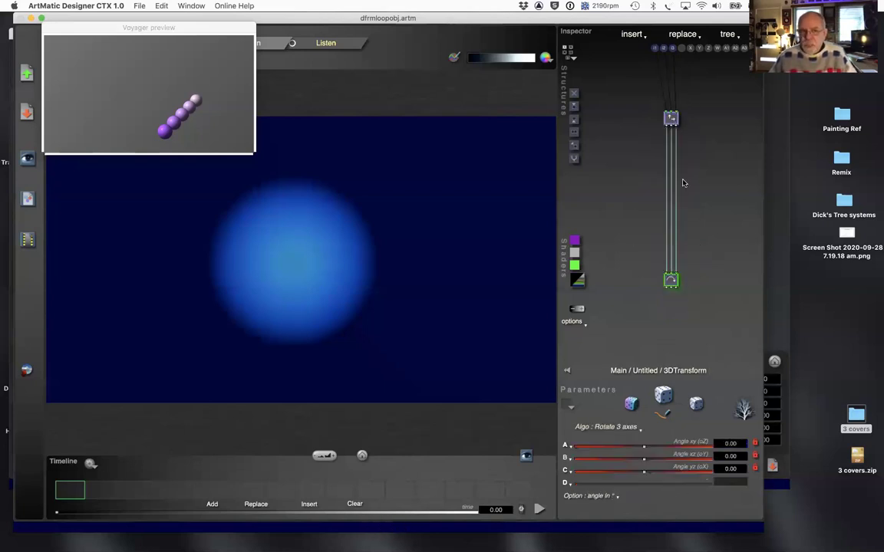
pyautogui.doubleClick(655, 234)
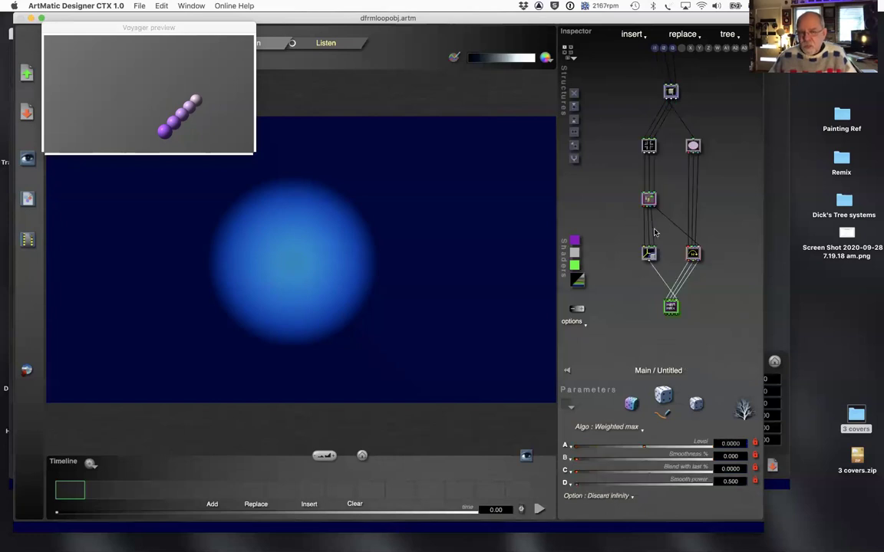
pyautogui.click(647, 143)
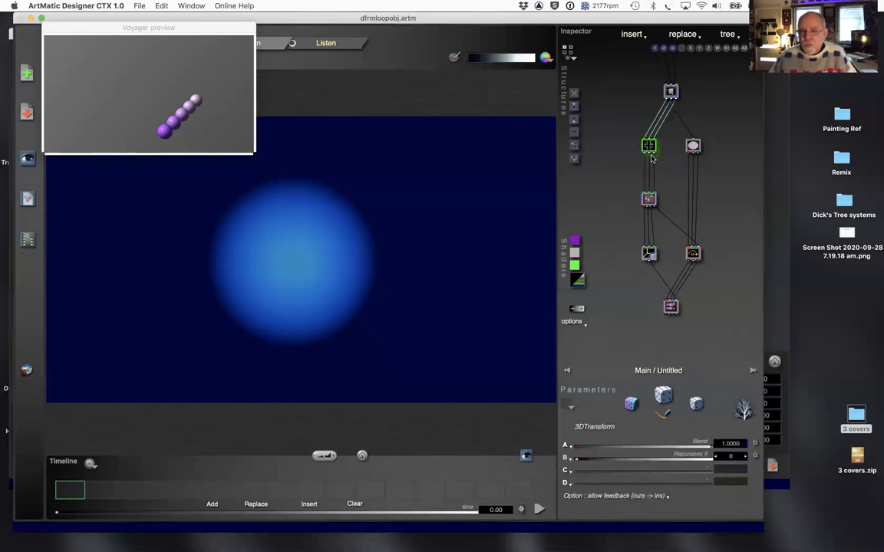
pyautogui.press('Tab')
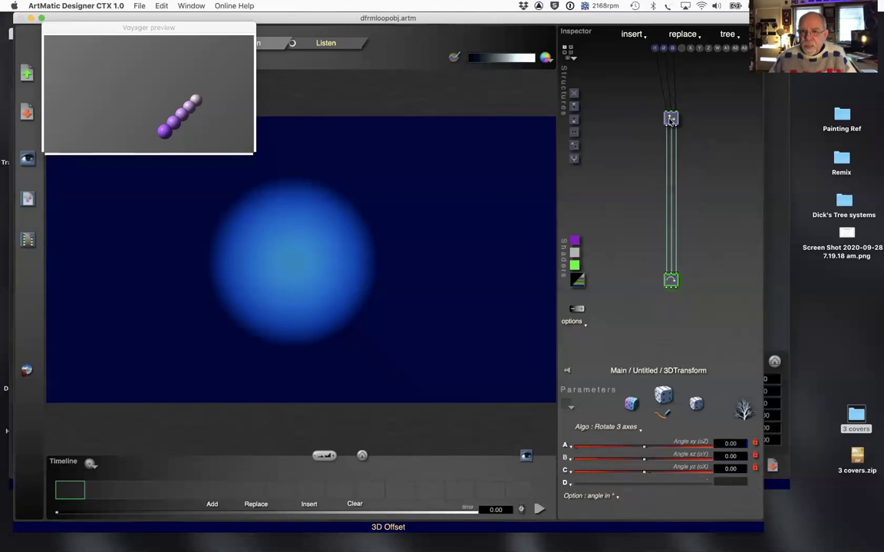
pyautogui.doubleClick(687, 166)
pyautogui.click(649, 146)
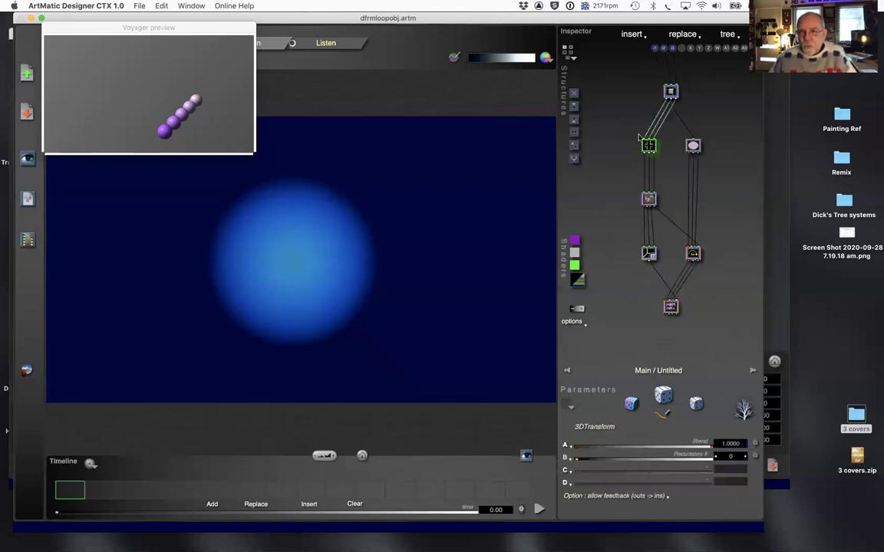
pyautogui.doubleClick(716, 223)
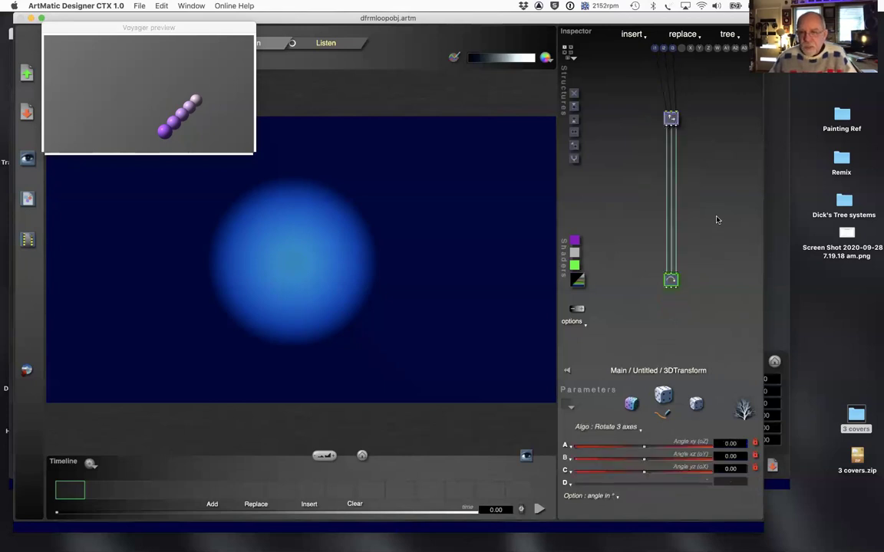
pyautogui.doubleClick(717, 220)
pyautogui.doubleClick(700, 247)
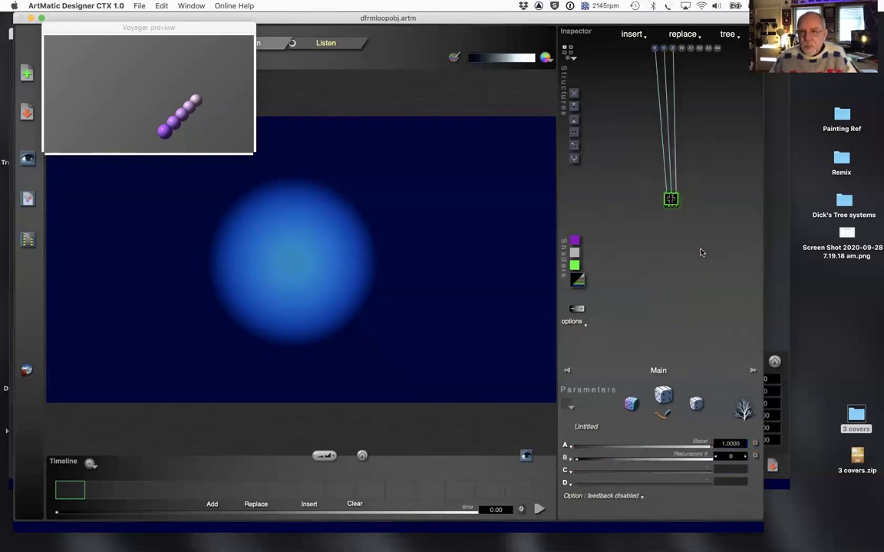
pyautogui.doubleClick(699, 244)
pyautogui.doubleClick(650, 146)
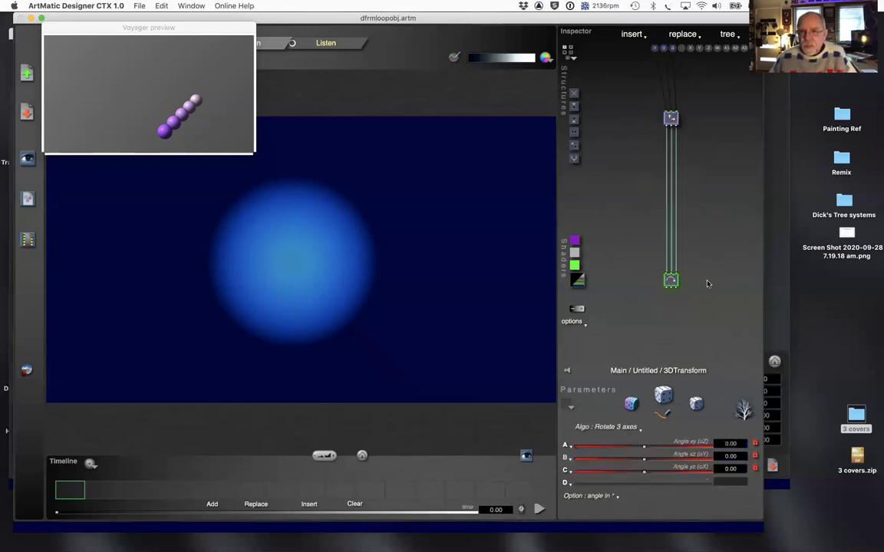
pyautogui.doubleClick(707, 284)
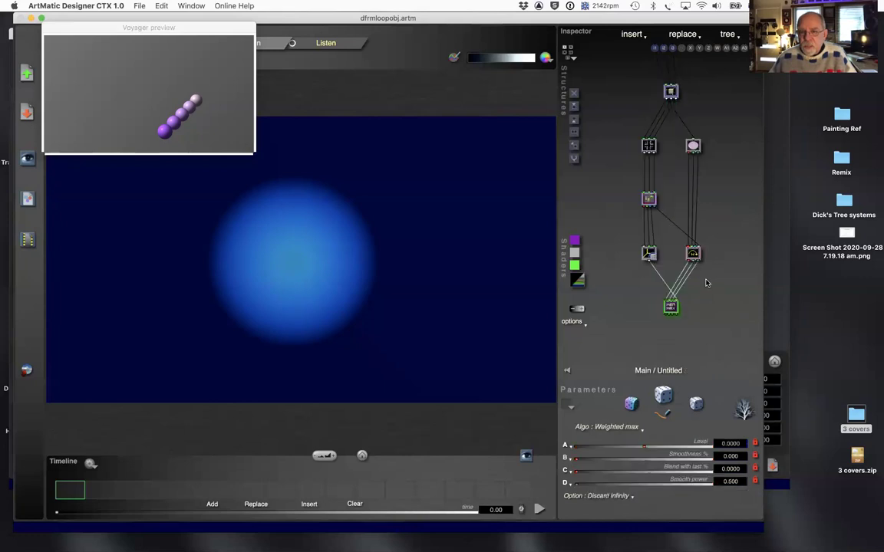
# Inside 3DTransform, set the Rotate 3 axes tile's Angle xy (oZ) to about 23.05
pyautogui.doubleClick(647, 145)
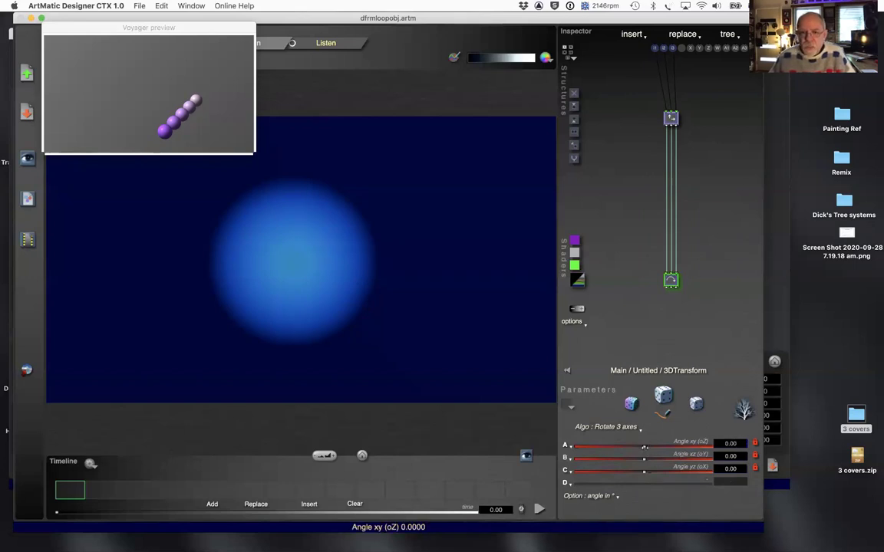
pyautogui.moveTo(644, 446); pyautogui.dragTo(651, 447)
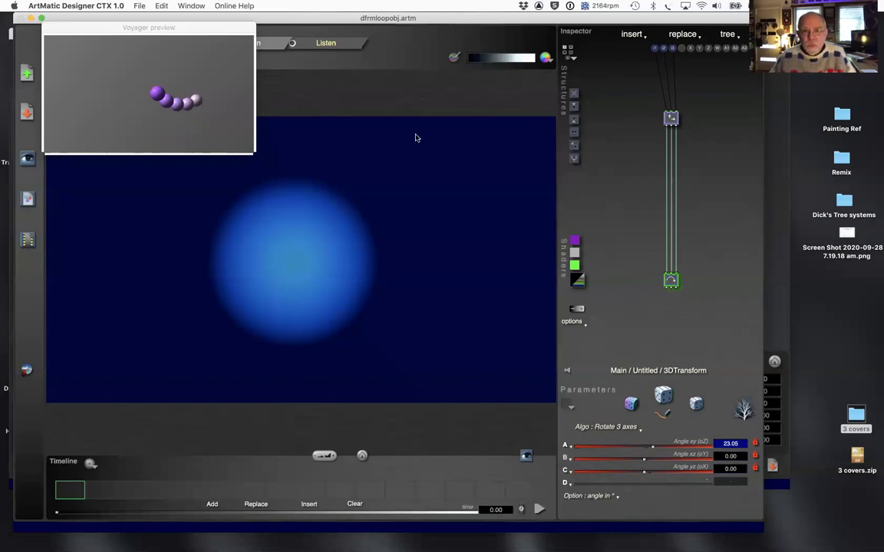
# Switch to ArtMatic Voyager, shift the scene's light direction so it strikes the spheres more from the front, and return to ArtMatic Designer
pyautogui.click(777, 346)
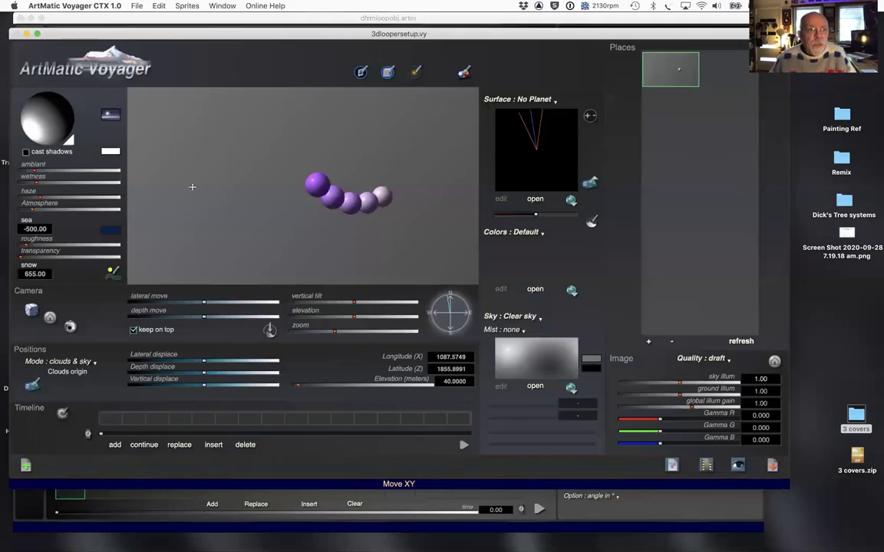
pyautogui.moveTo(33, 125)
pyautogui.mouseDown()
pyautogui.moveTo(33, 138)
pyautogui.moveTo(31, 107)
pyautogui.moveTo(41, 123)
pyautogui.moveTo(47, 117)
pyautogui.mouseUp()
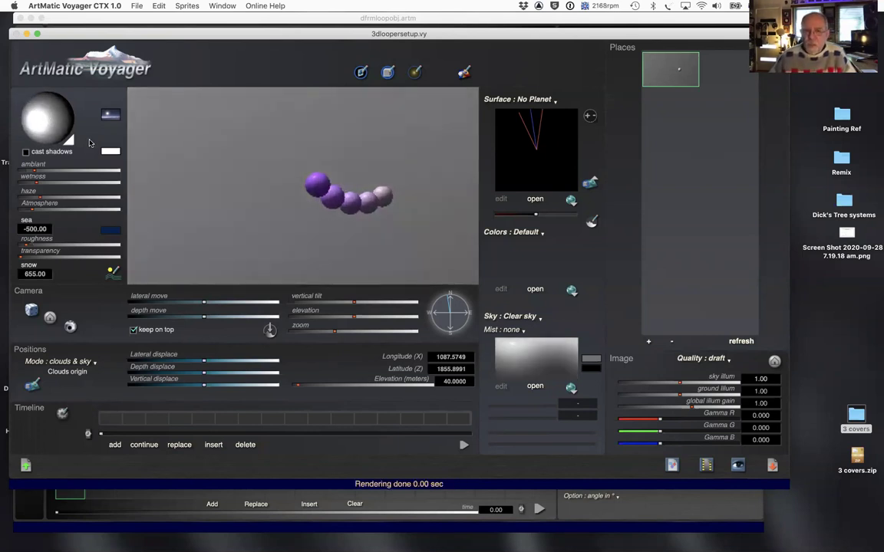
pyautogui.press('super+Tab')
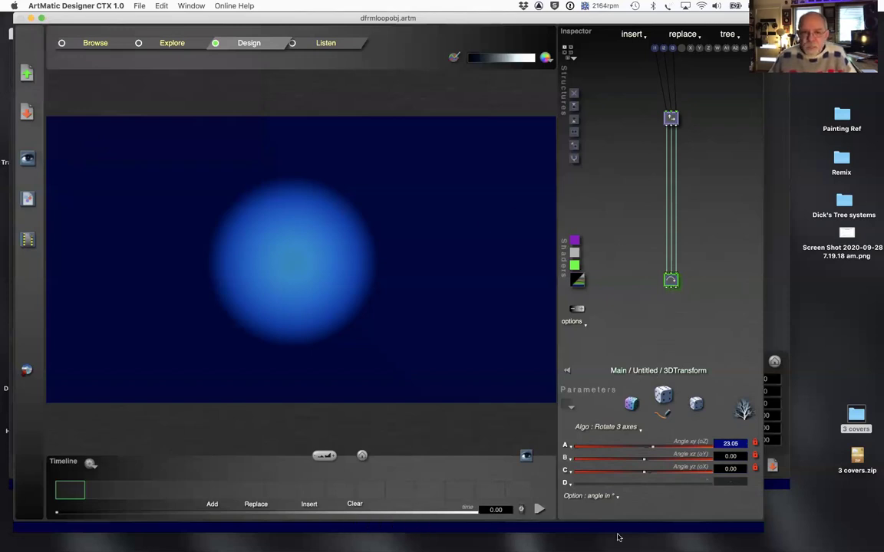
# Set the Rotate 3 axes tile's Angle yz (oX) to about 19.79 and Angle xz (oY) to about 25.76
pyautogui.click(726, 469)
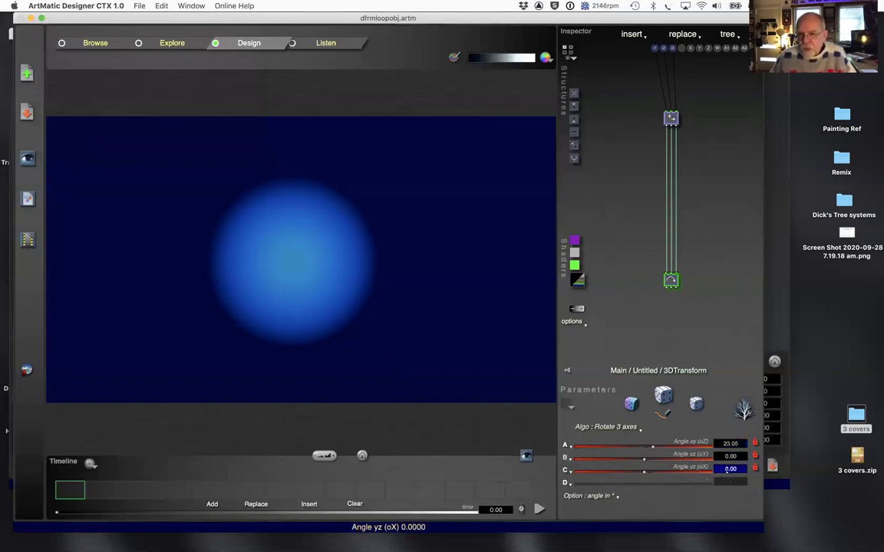
pyautogui.moveTo(644, 472)
pyautogui.mouseDown()
pyautogui.moveTo(651, 472)
pyautogui.moveTo(636, 459)
pyautogui.mouseUp()
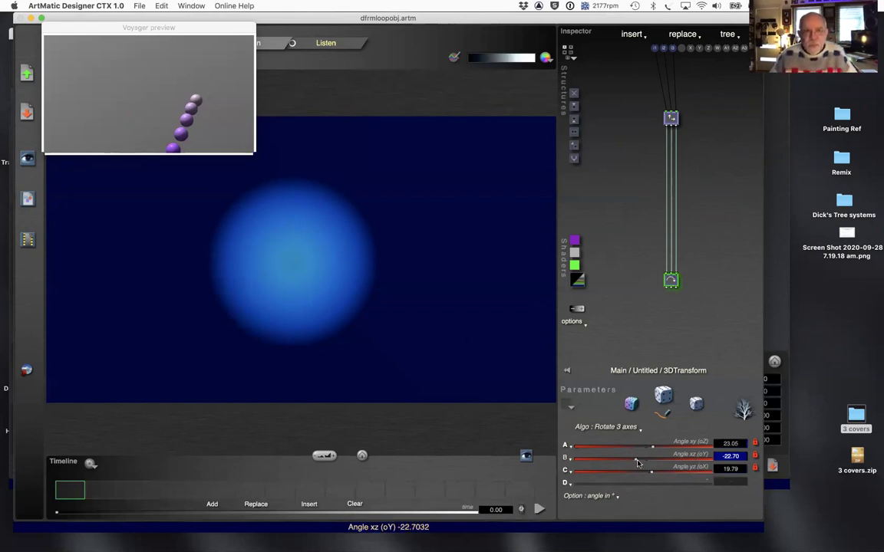
pyautogui.moveTo(637, 463); pyautogui.dragTo(654, 459)
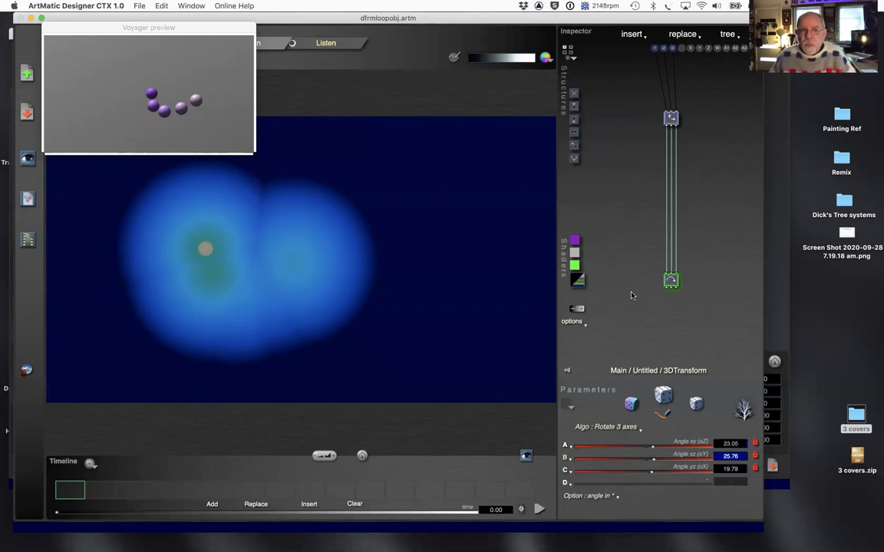
# Insert a new tile between the 3D Offset and Rotate 3 axes tiles in 3DTransform
pyautogui.click(671, 119)
pyautogui.click(671, 280)
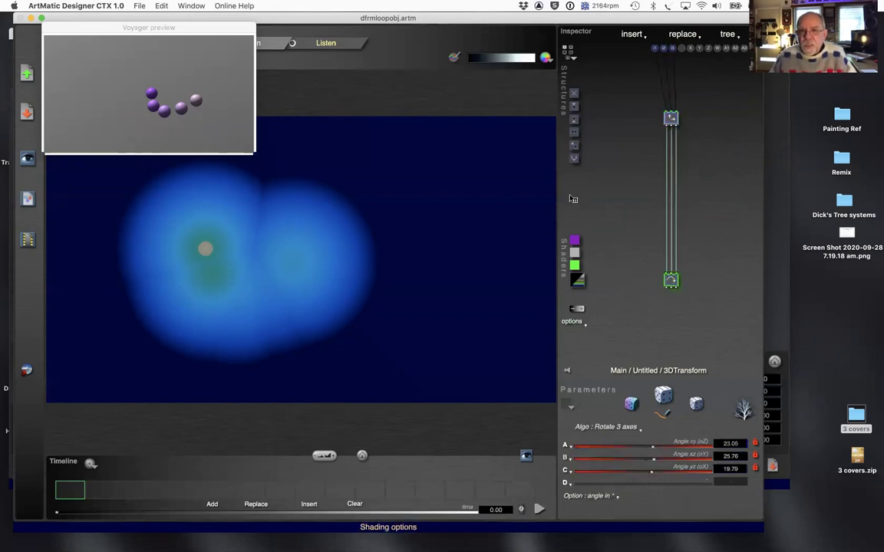
pyautogui.click(574, 119)
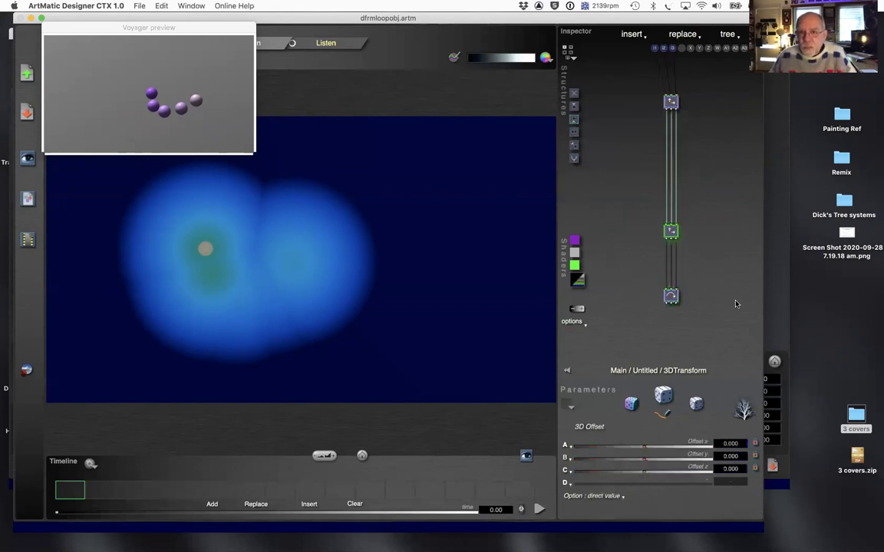
# Review the component alternatives for the inserted middle tile and replace it with N-Fold Mirrors & Offset #
pyautogui.rightClick(671, 231)
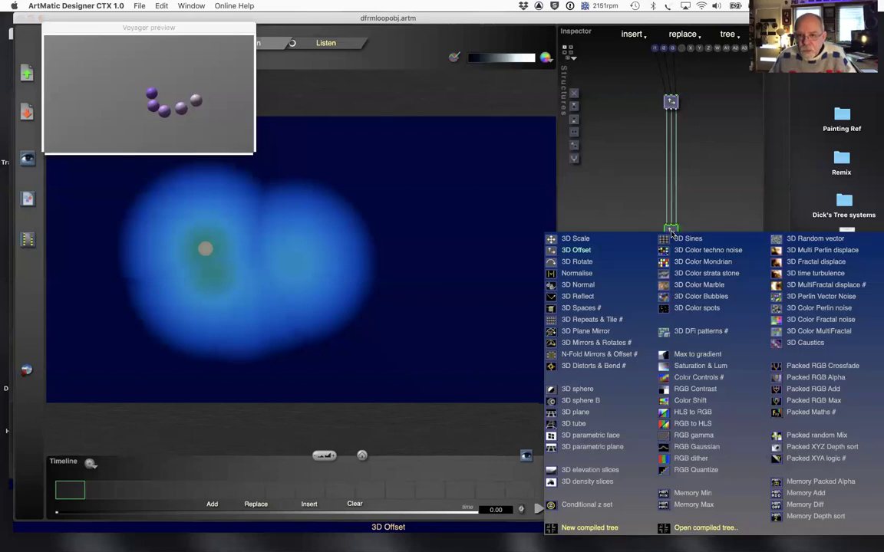
pyautogui.click(620, 177)
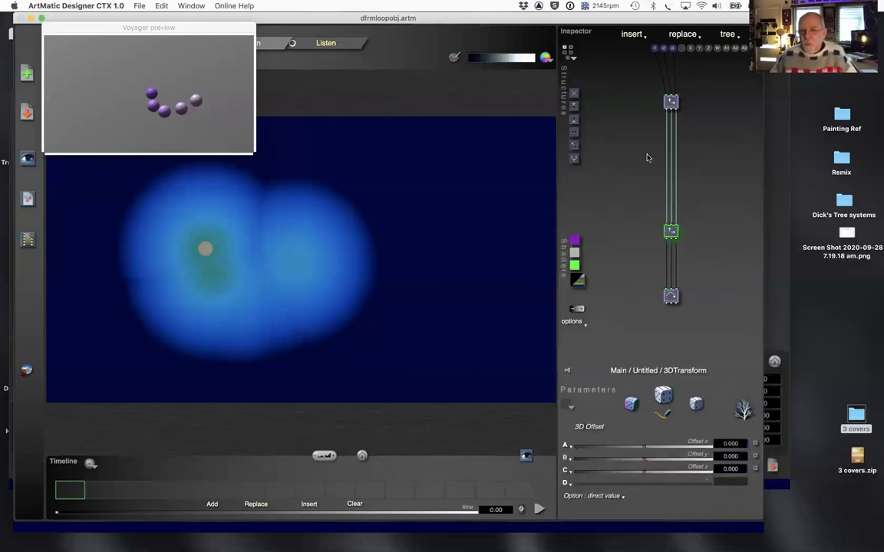
pyautogui.click(671, 232)
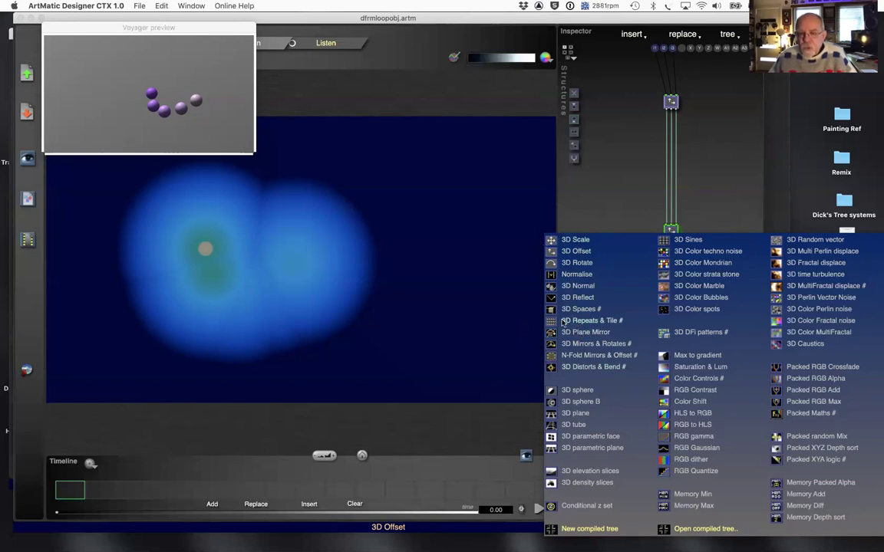
pyautogui.click(667, 116)
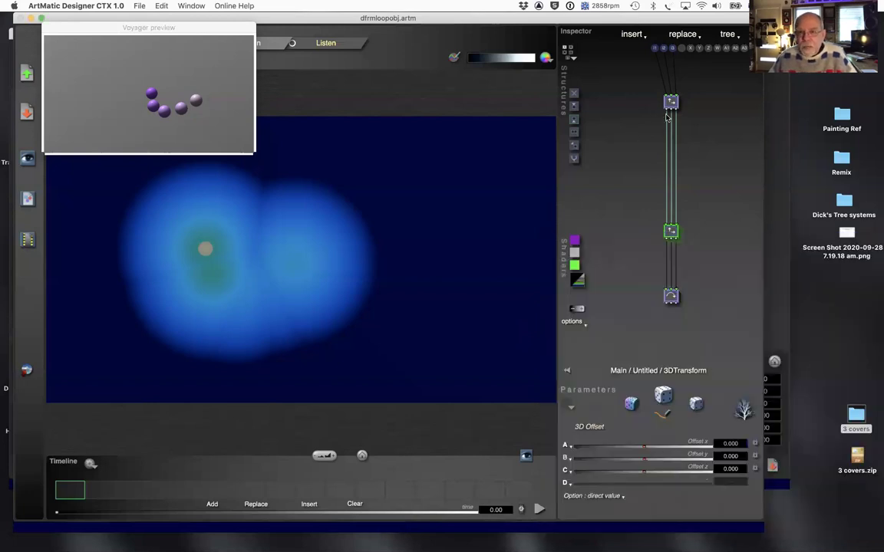
pyautogui.click(671, 231)
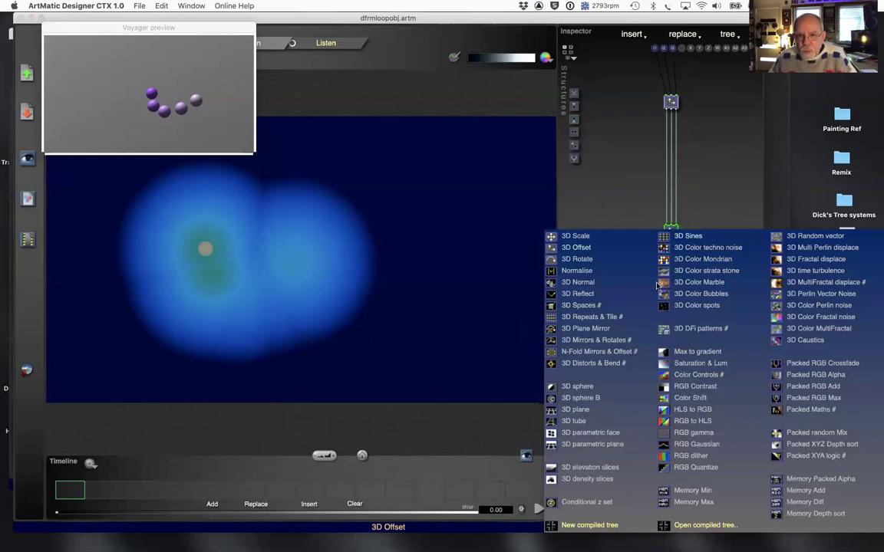
pyautogui.click(593, 351)
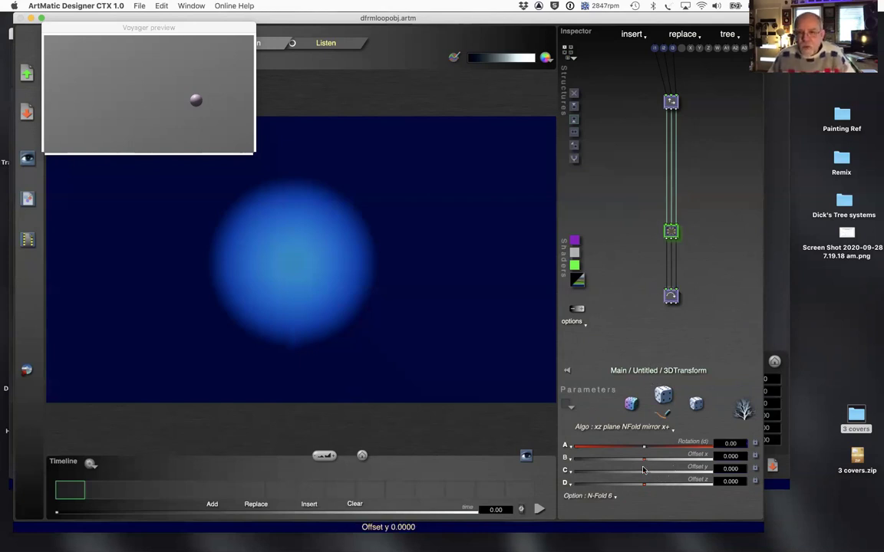
# Set the N-Fold mirror tile's Offset x to about 4.839, Offset y to -5.448 and Offset z to 7.836, and view the color shader options
pyautogui.moveTo(644, 459)
pyautogui.mouseDown()
pyautogui.moveTo(655, 459)
pyautogui.moveTo(640, 472)
pyautogui.mouseUp()
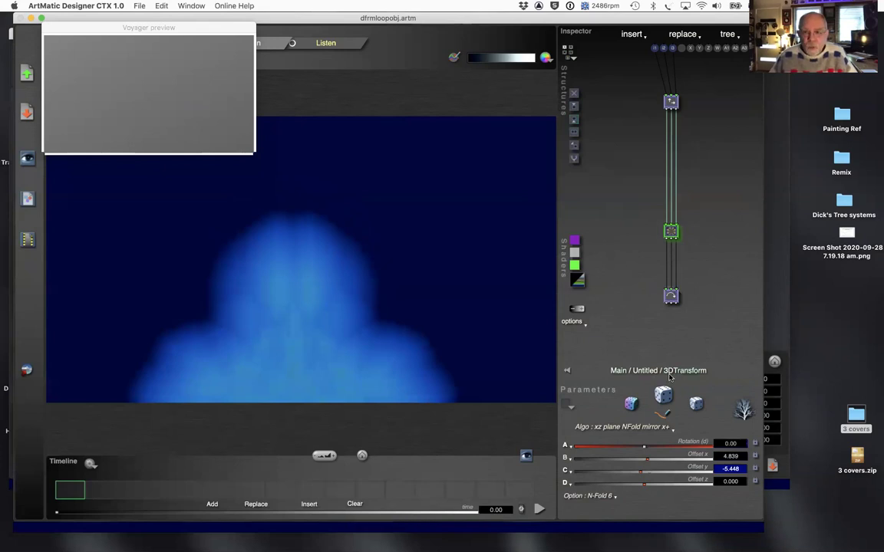
pyautogui.moveTo(646, 484); pyautogui.dragTo(647, 484)
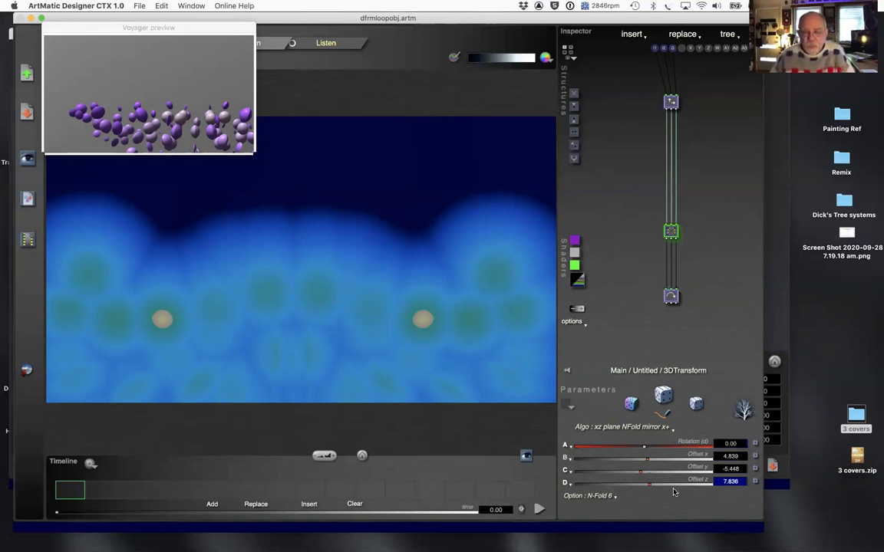
pyautogui.click(577, 281)
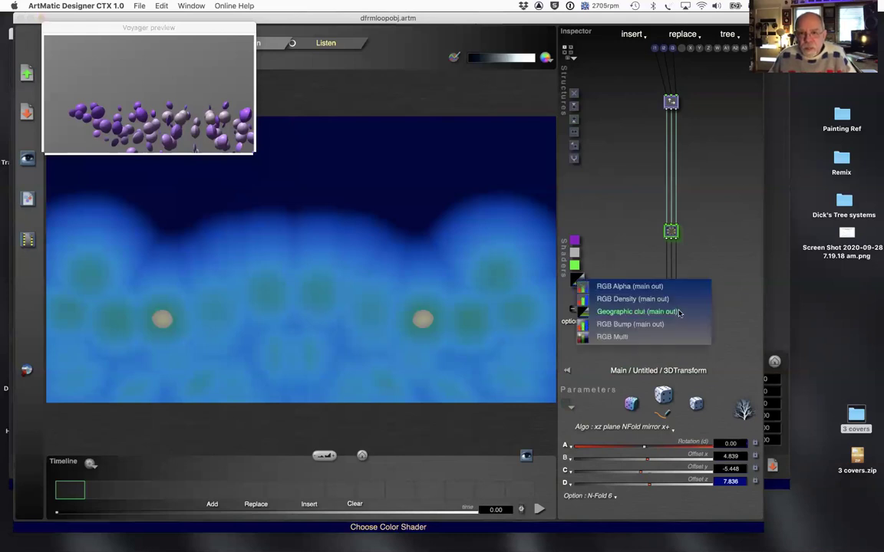
pyautogui.click(609, 183)
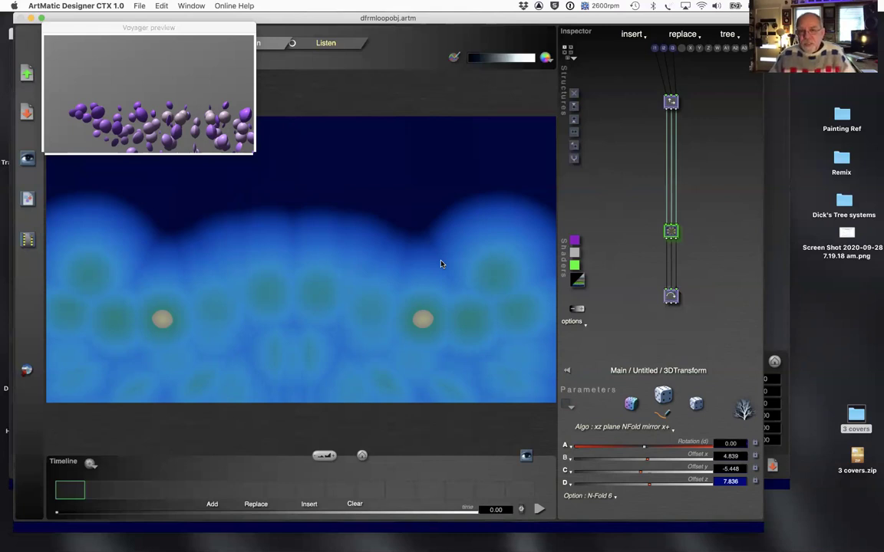
# Readjust the N-Fold mirror tile's Offset z to about 6.627 and Offset y to about -1.069
pyautogui.moveTo(643, 471); pyautogui.dragTo(642, 484)
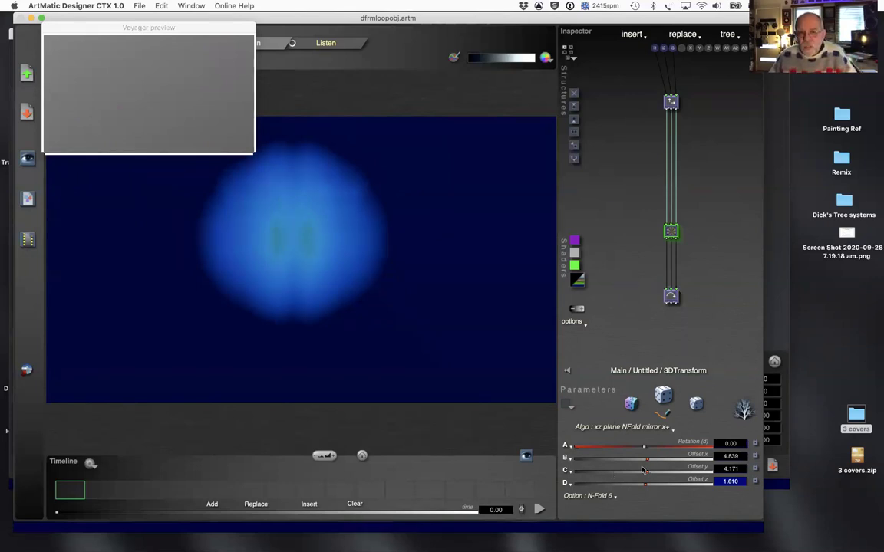
pyautogui.moveTo(645, 485); pyautogui.dragTo(686, 485)
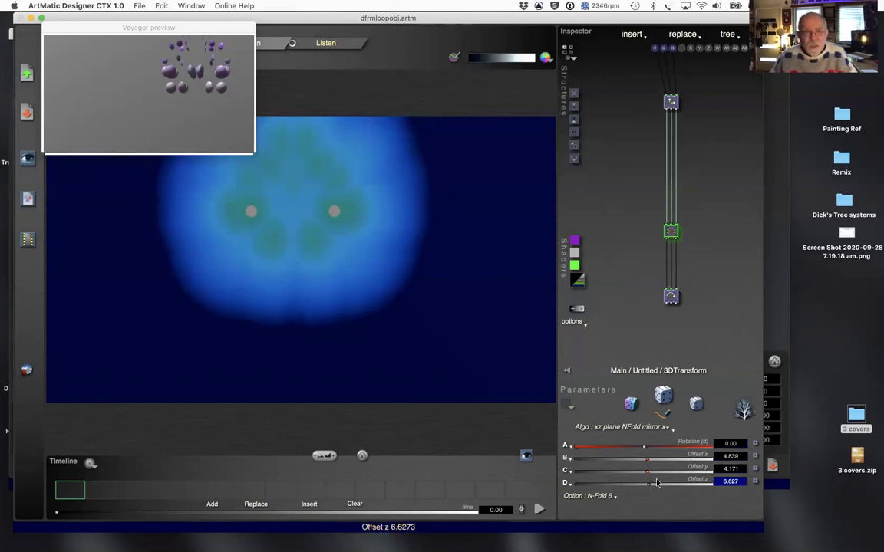
pyautogui.moveTo(649, 469); pyautogui.dragTo(640, 470)
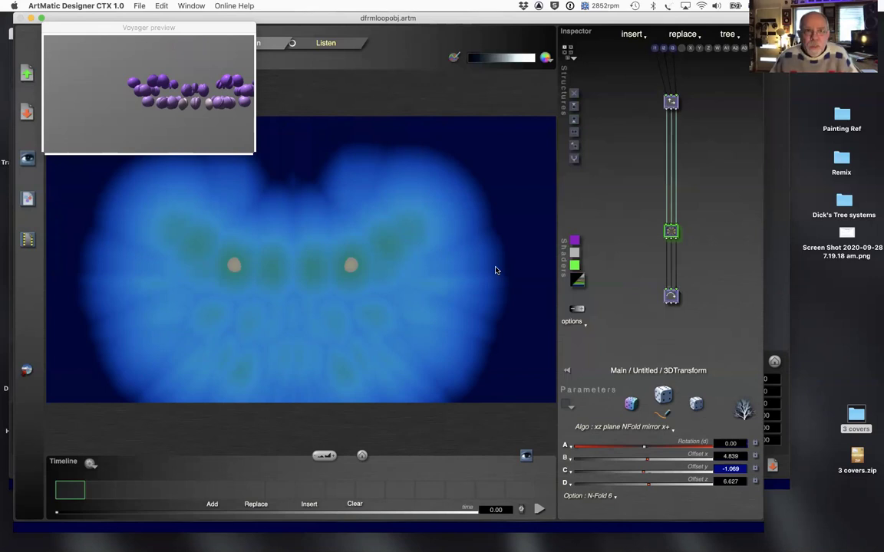
# Switch to ArtMatic Voyager, turn the camera's view direction to bring the whole sphere arrangement into frame, and return to ArtMatic Designer
pyautogui.press('super+Tab')
pyautogui.click(449, 299)
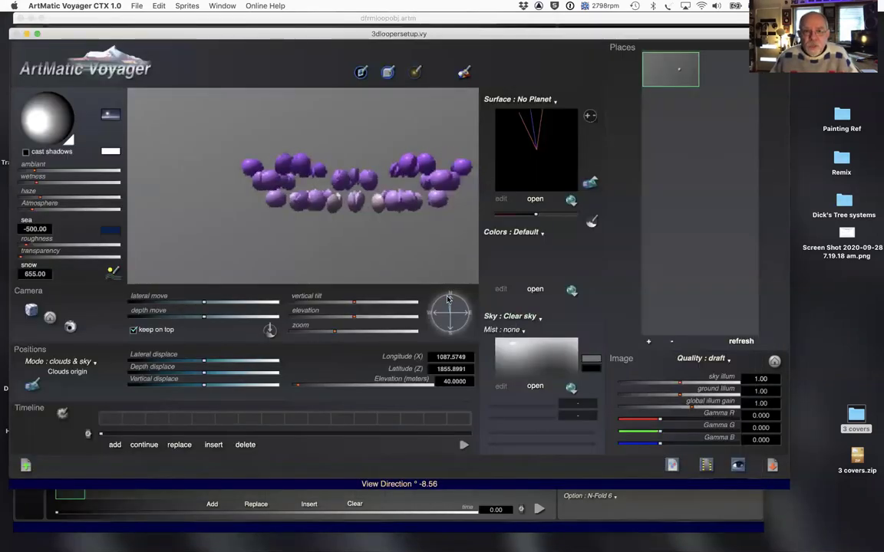
pyautogui.click(452, 302)
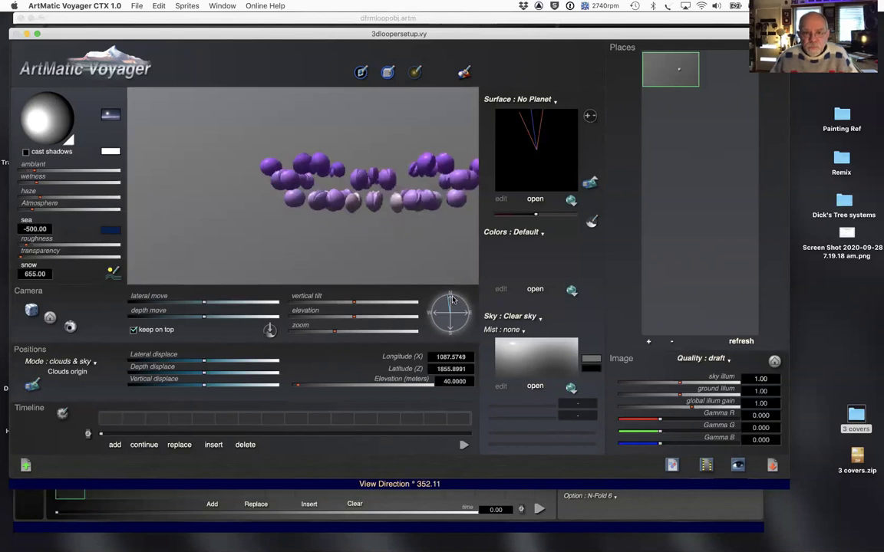
pyautogui.click(451, 299)
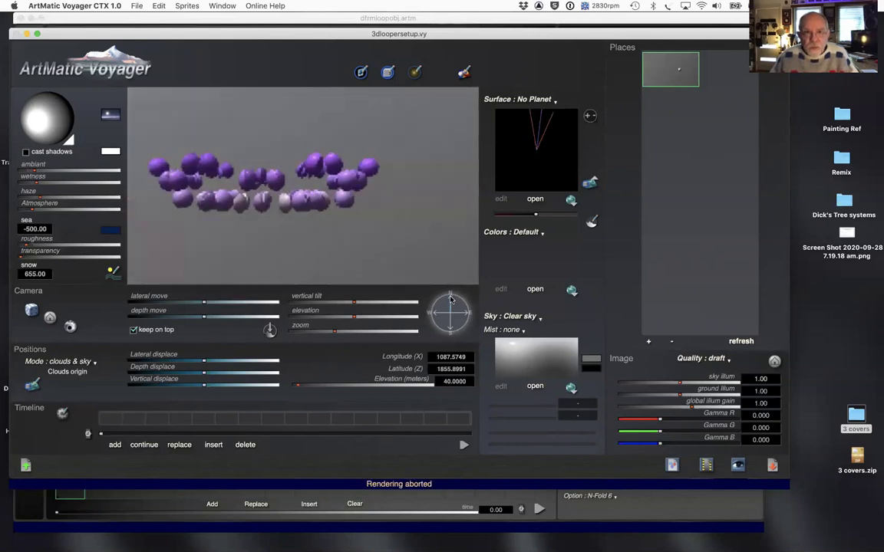
pyautogui.click(451, 299)
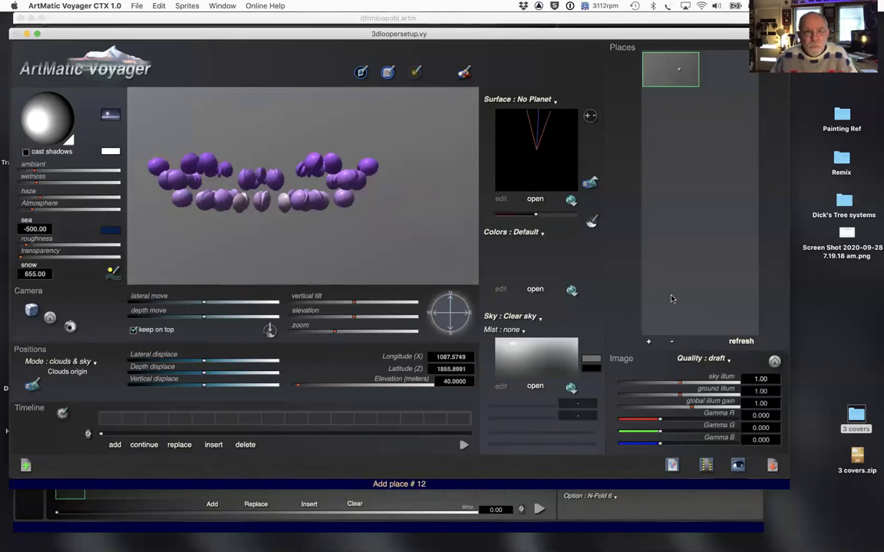
pyautogui.click(758, 499)
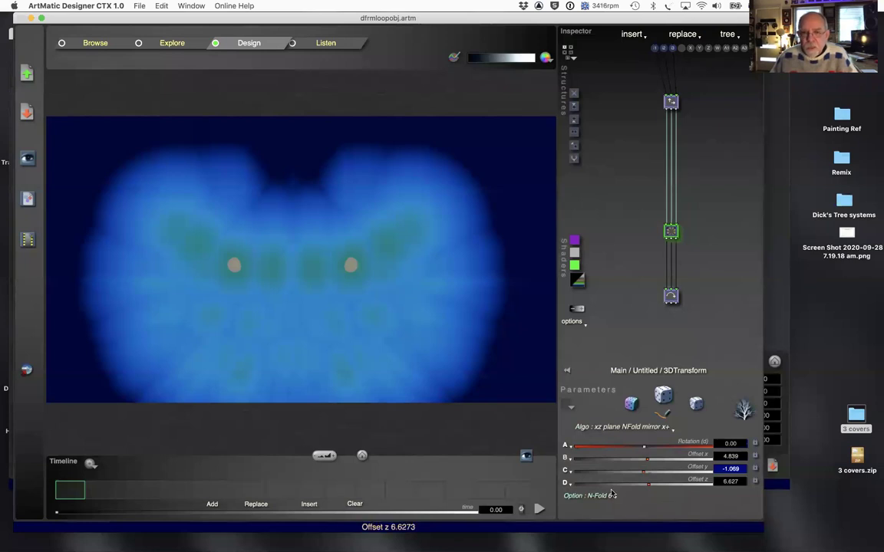
# Compare the Voyager render with the parameters of the 3D Offset, Rotate 3 axes and N-Fold mirror tiles in 3DTransform
pyautogui.press('super+Tab')
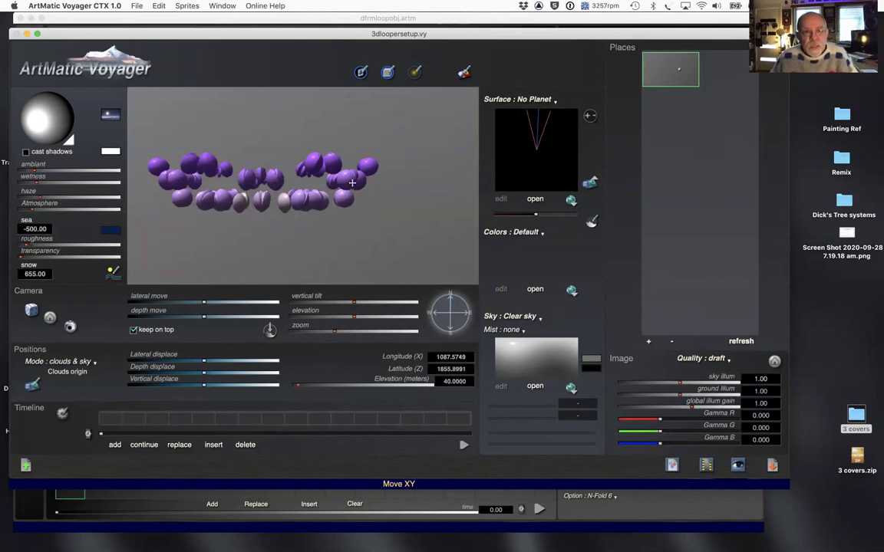
pyautogui.press('super+Tab')
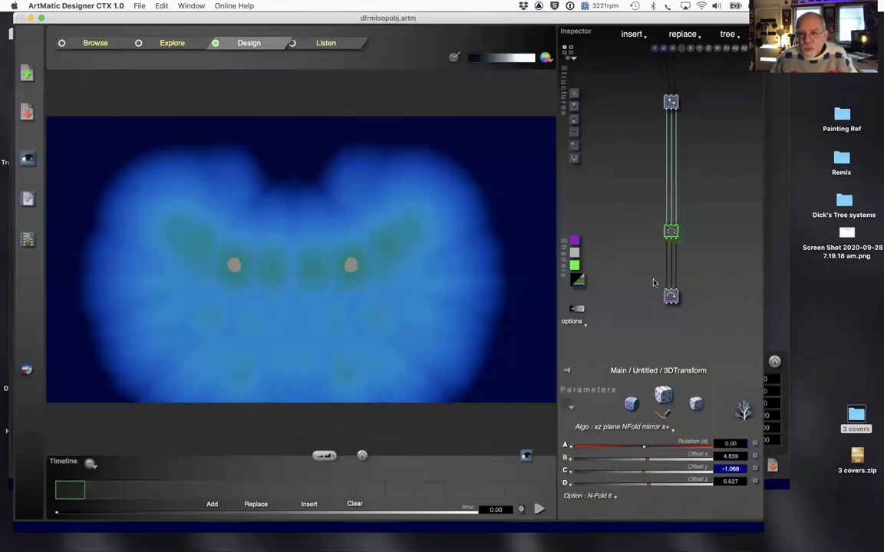
pyautogui.click(671, 102)
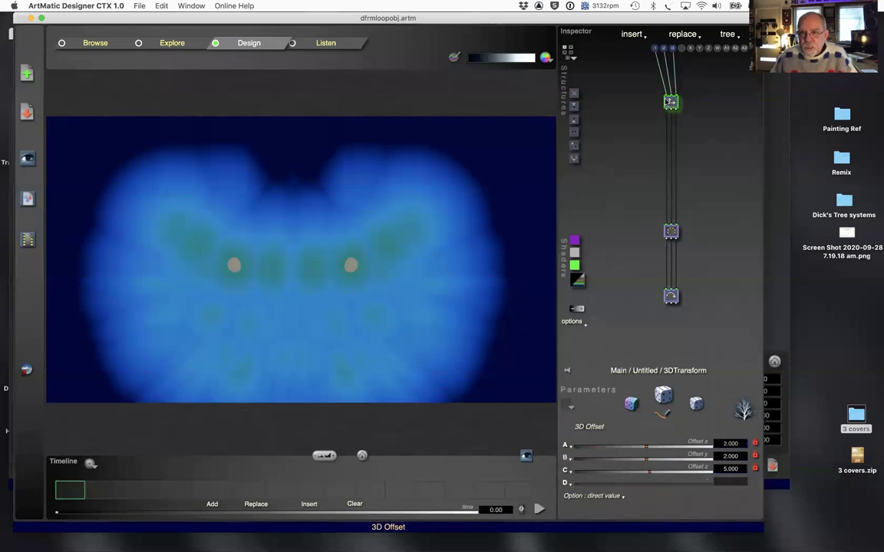
pyautogui.click(671, 296)
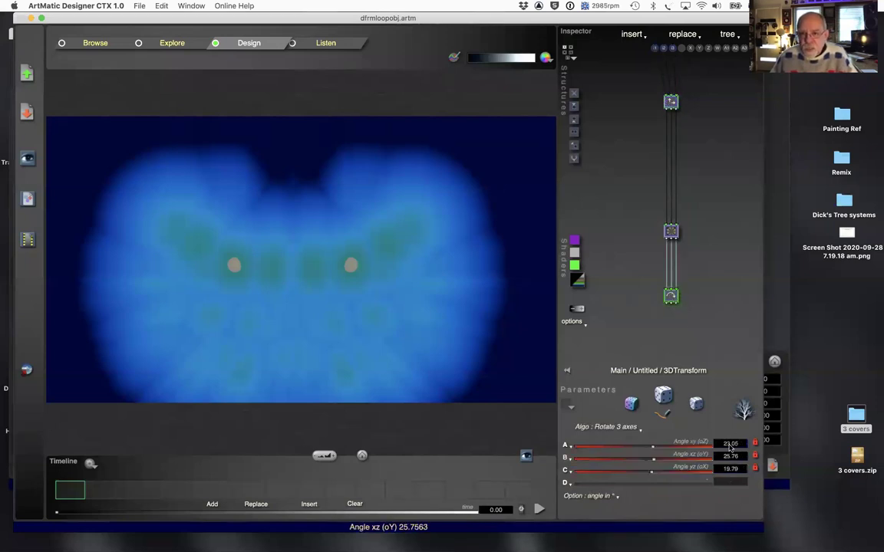
pyautogui.click(672, 233)
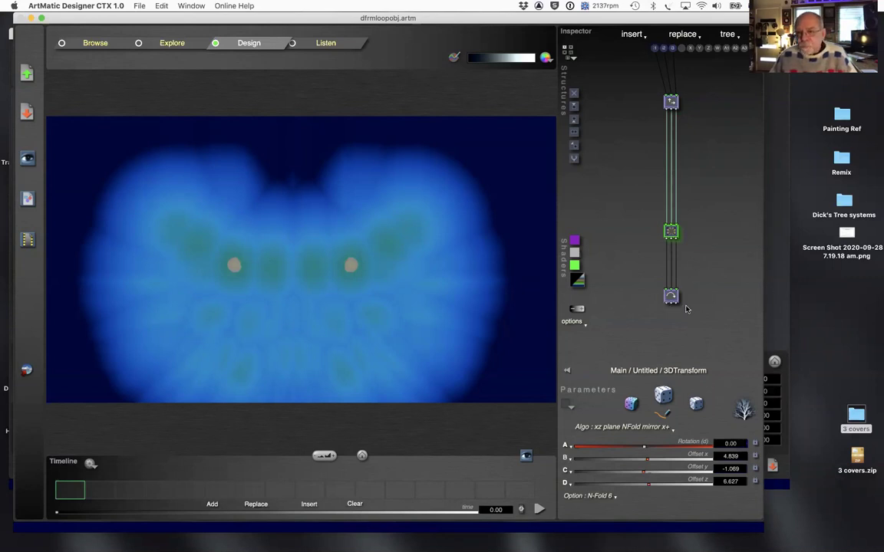
pyautogui.press('super+Tab')
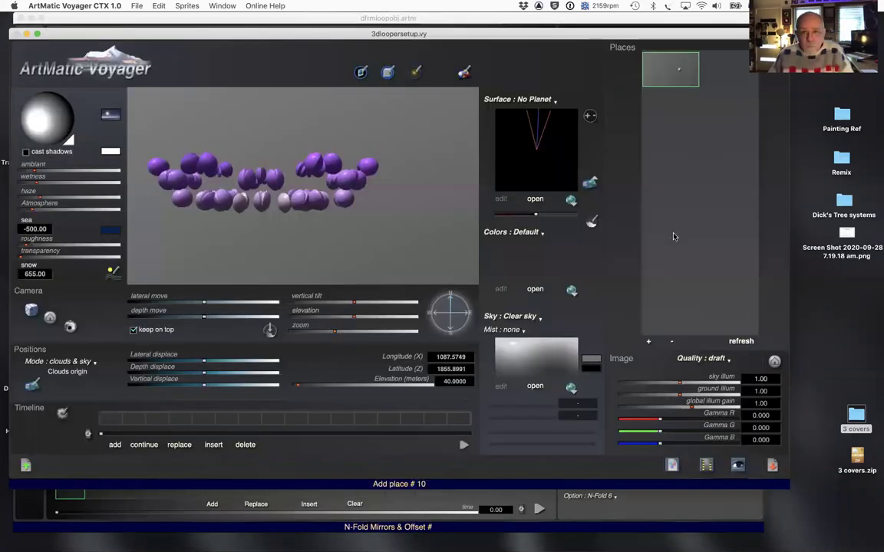
pyautogui.press('super+Tab')
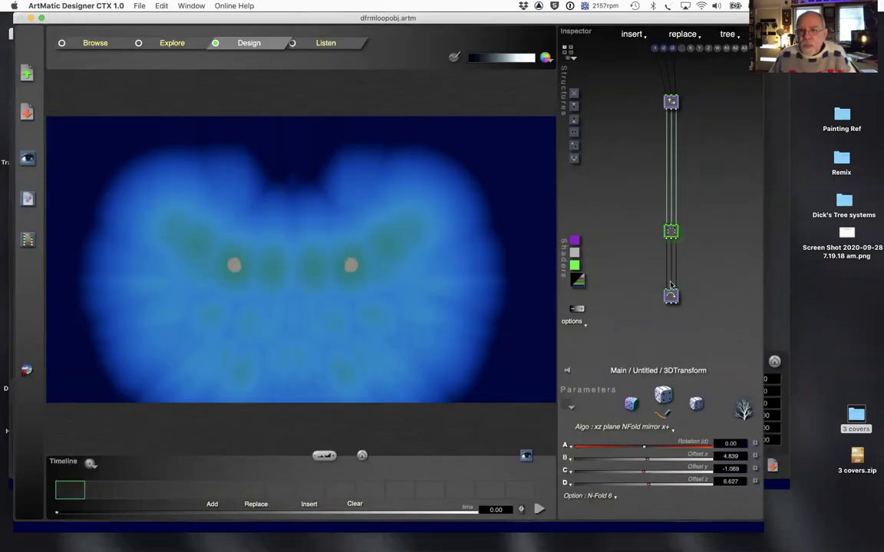
# Leave 3DTransform for the Main level, then open the Untitled compiled tree containing the looper
pyautogui.press('Escape')
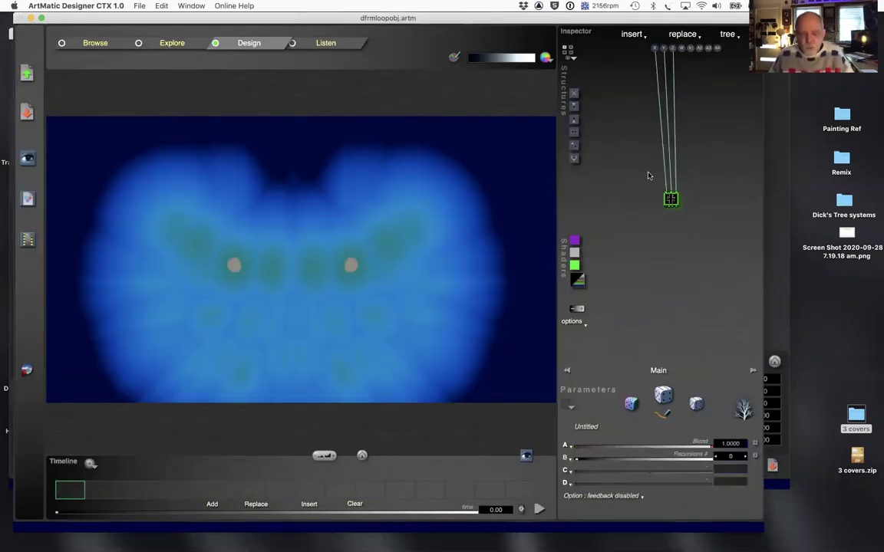
pyautogui.doubleClick(670, 204)
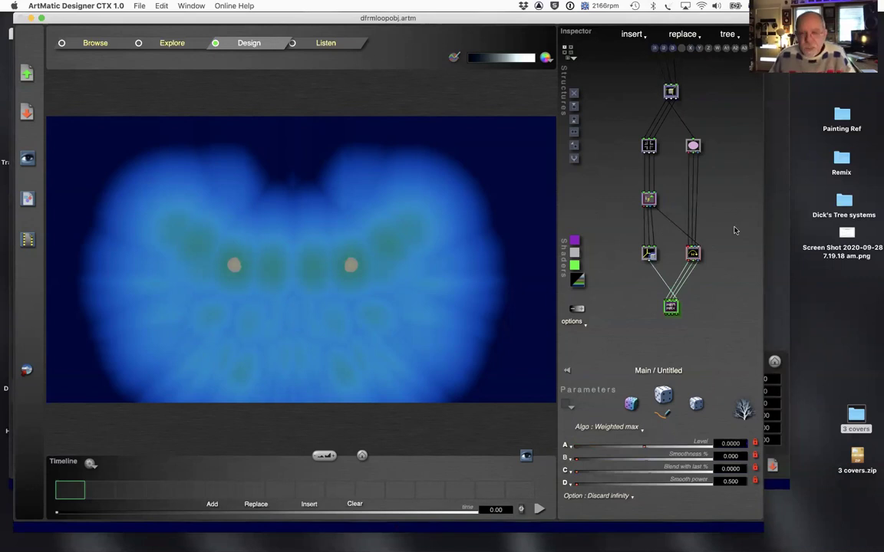
pyautogui.press('Escape')
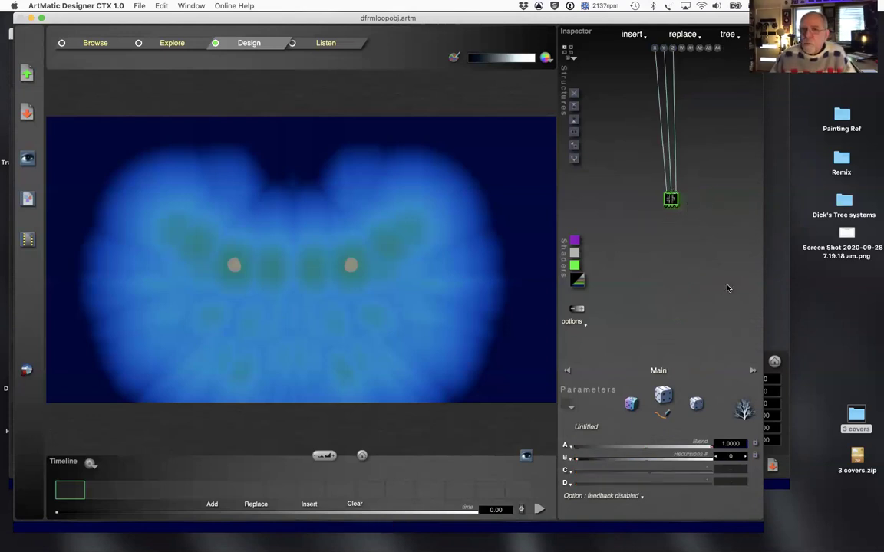
pyautogui.press('Right')
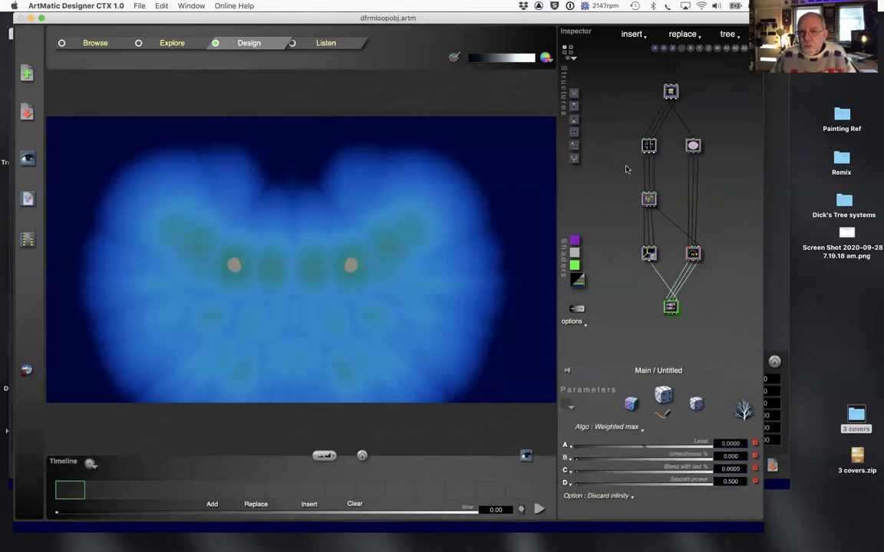
# Try Sphere & Cone as the repeated primitive, change it to Box, and check the result in ArtMatic Voyager before returning to Designer
pyautogui.click(648, 253)
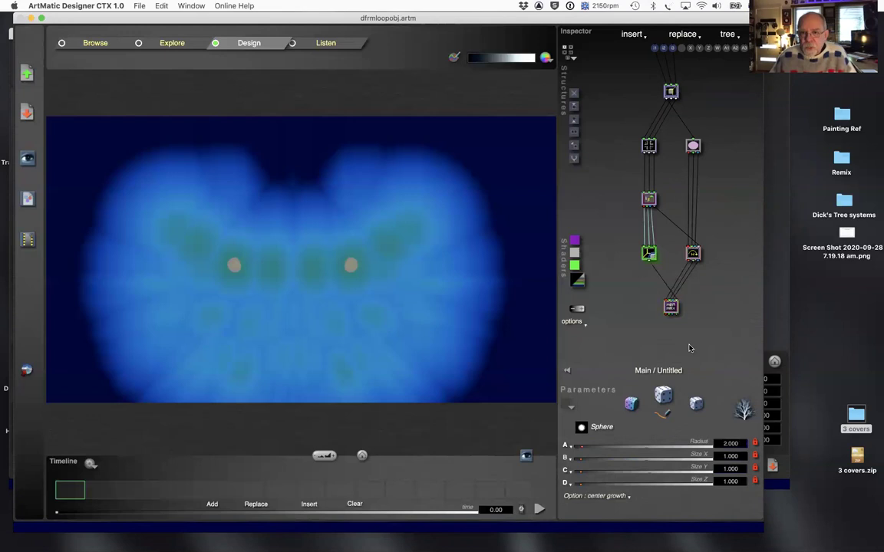
pyautogui.click(582, 427)
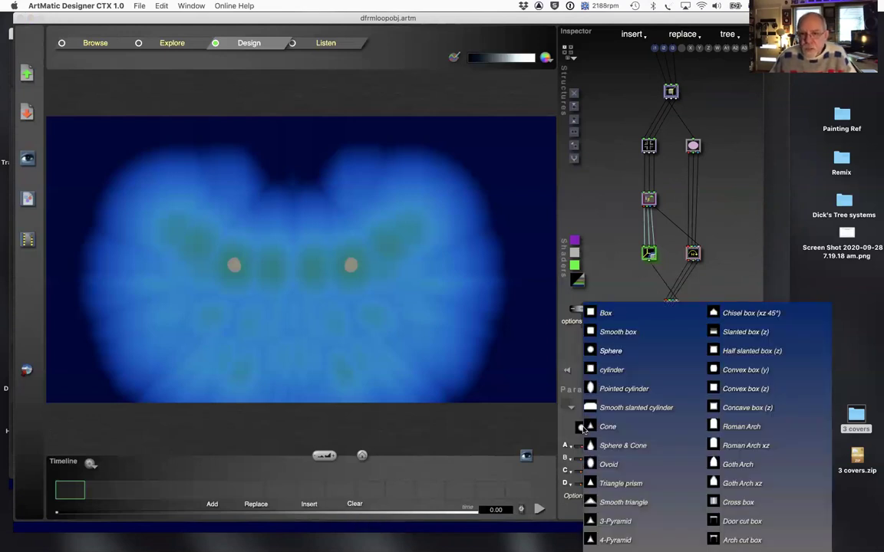
pyautogui.click(623, 446)
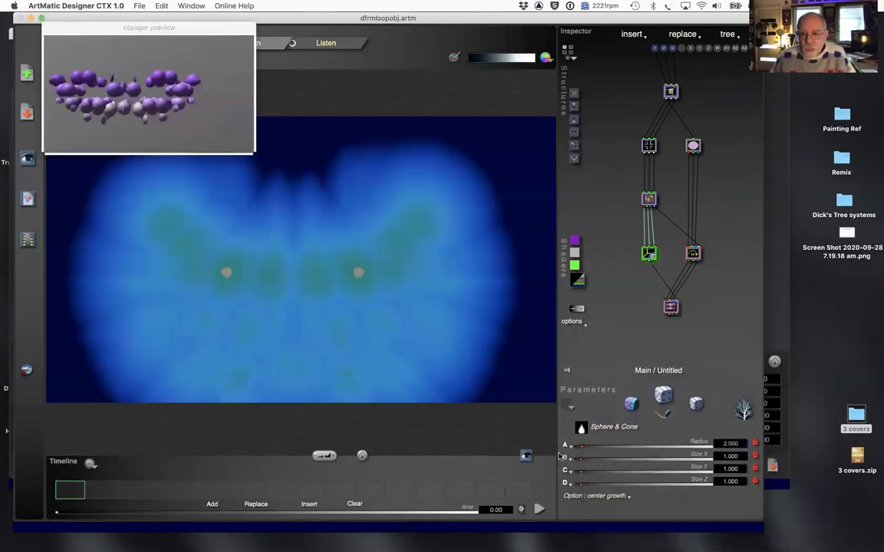
pyautogui.click(581, 427)
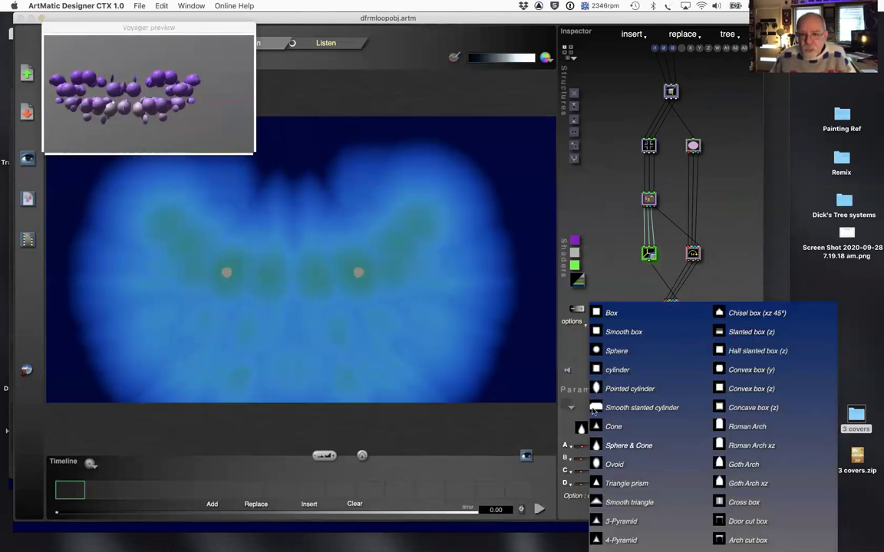
pyautogui.click(623, 312)
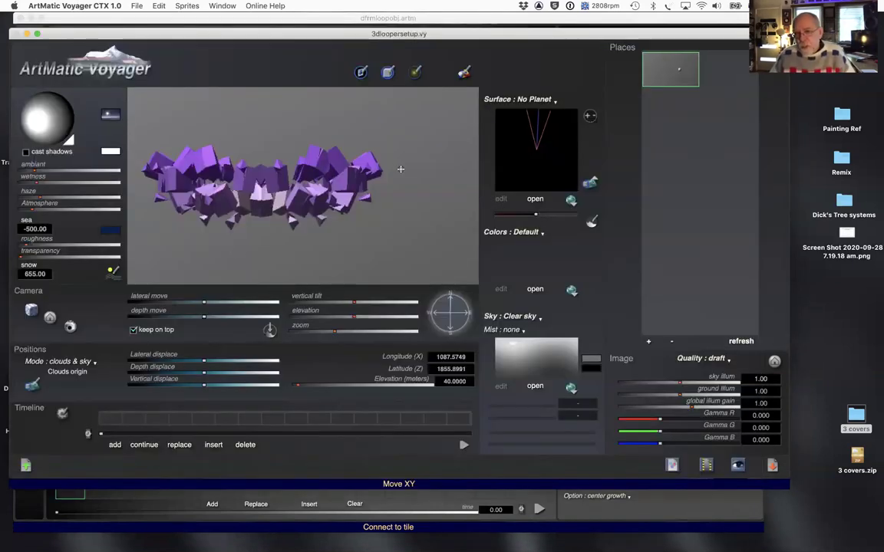
pyautogui.press('super+Tab')
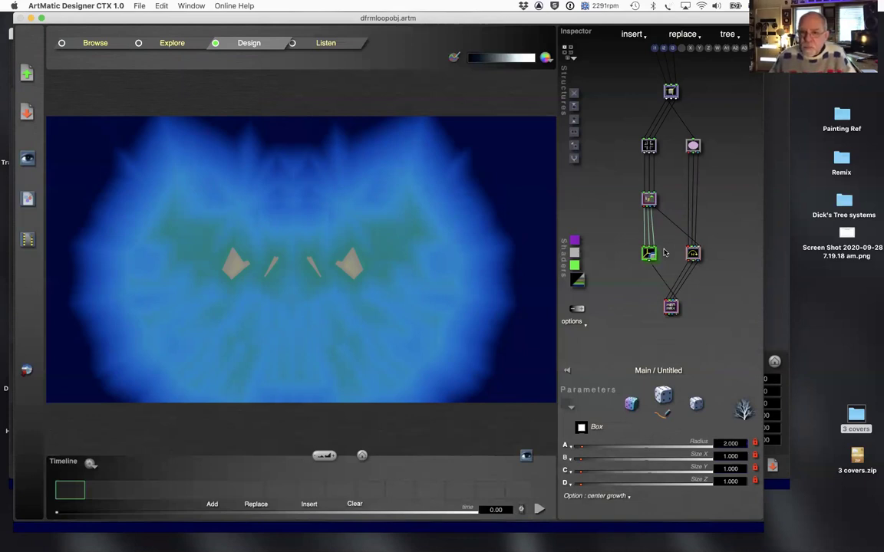
# Insert a tile between the 3D Looper and the Box primitive and replace it with Rotate 3 axes
pyautogui.click(574, 119)
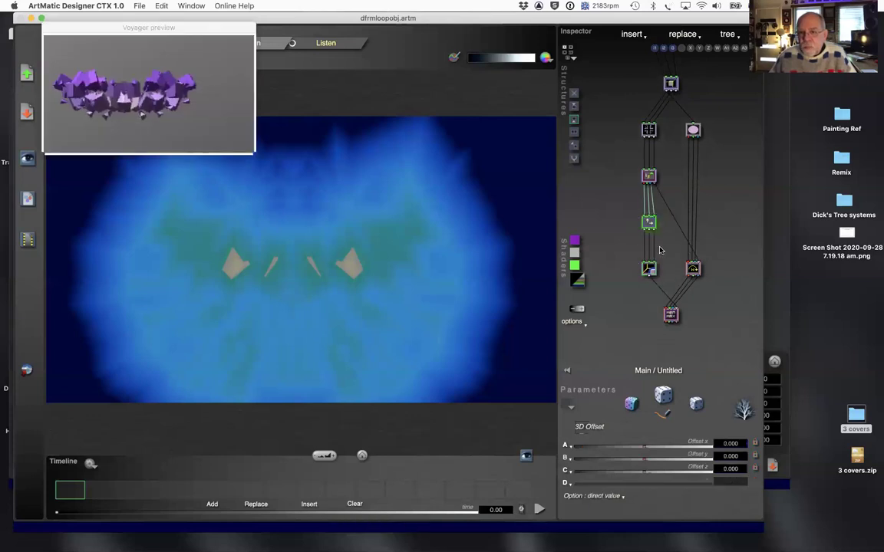
pyautogui.rightClick(649, 223)
pyautogui.click(523, 224)
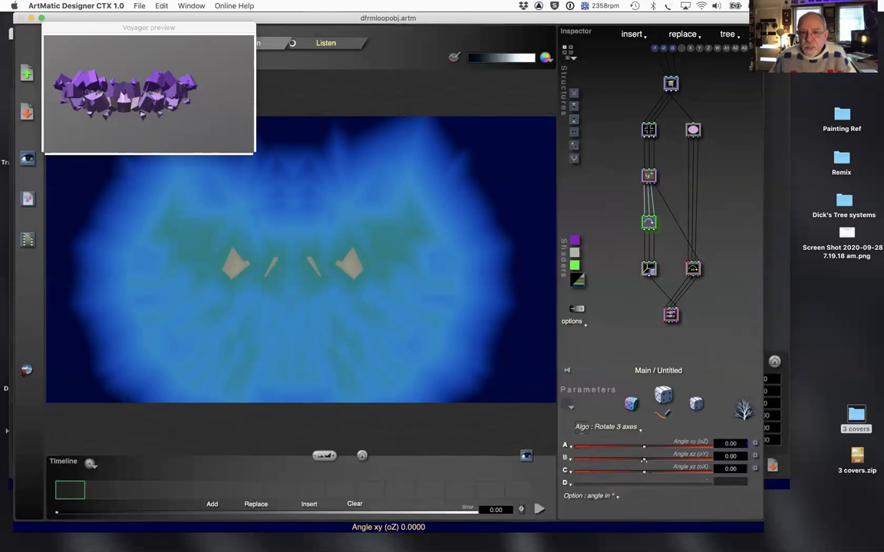
# Set the new rotation tile's Angle xy (oZ) to about 38.70, Angle xz (oY) to -21.62 and Angle yz (oX) to 29.25
pyautogui.moveTo(645, 447); pyautogui.dragTo(658, 447)
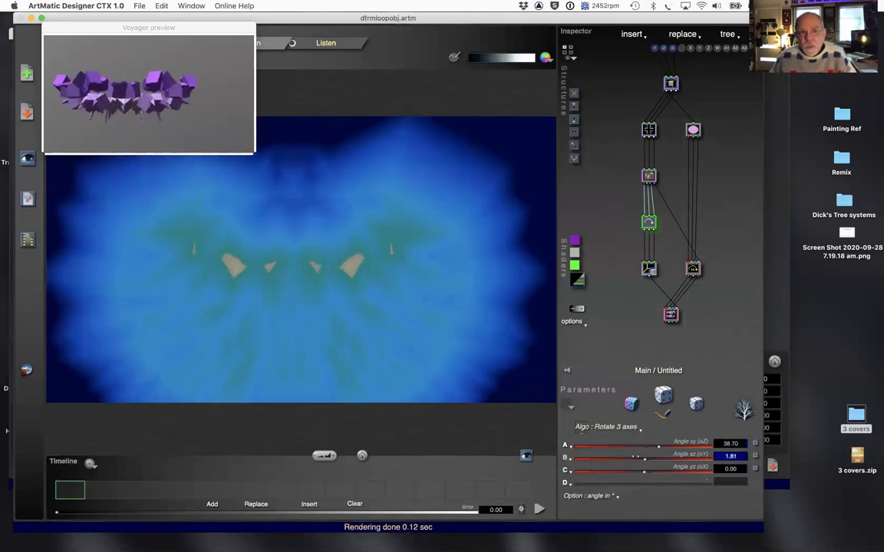
pyautogui.click(636, 458)
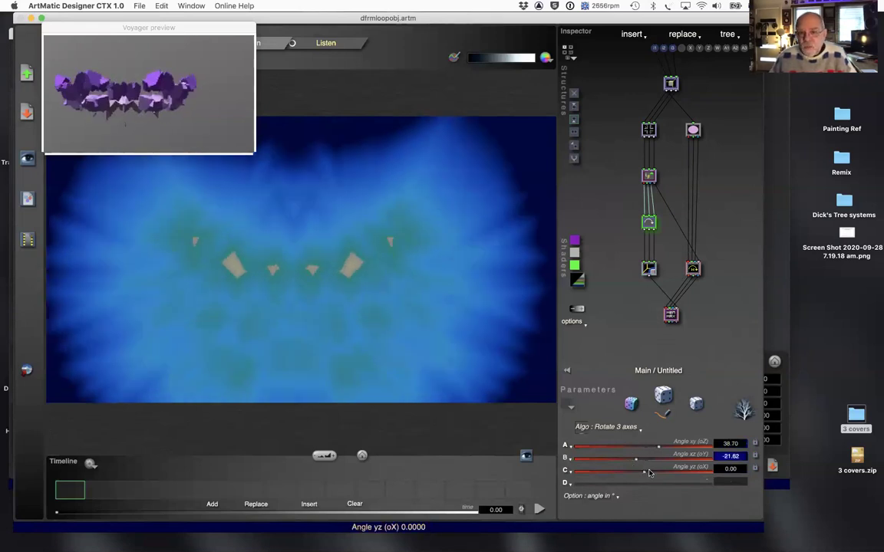
pyautogui.click(651, 470)
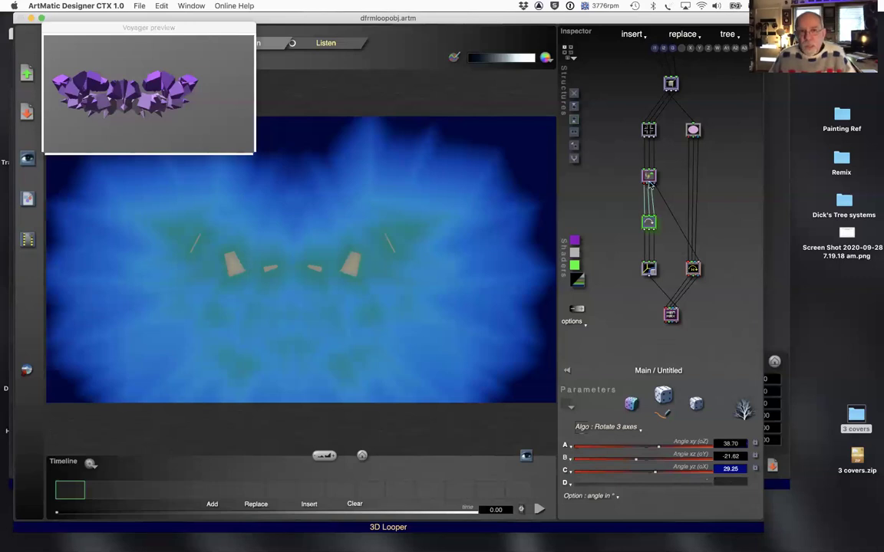
# Open 3DTransform and insert a 3D Rotate tile between the 3D Offset and N-Fold Mirrors & Offset tiles
pyautogui.doubleClick(655, 128)
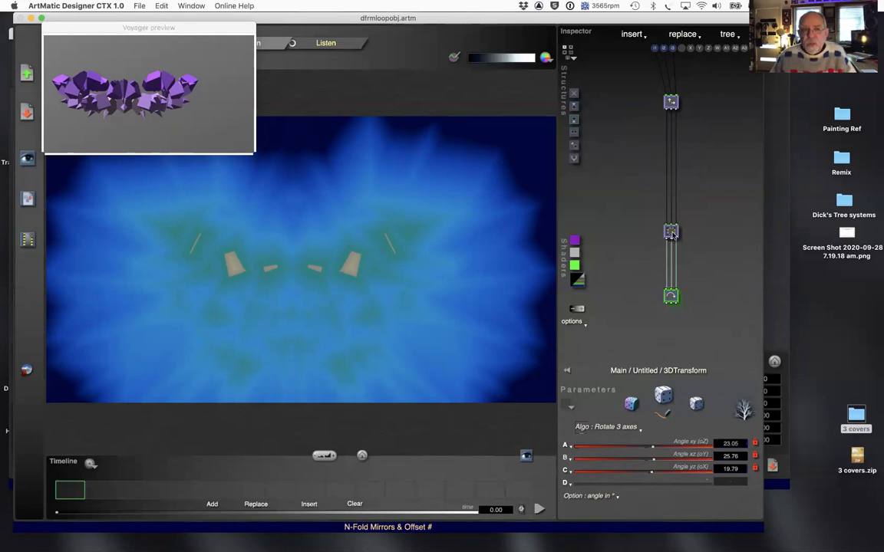
pyautogui.click(671, 102)
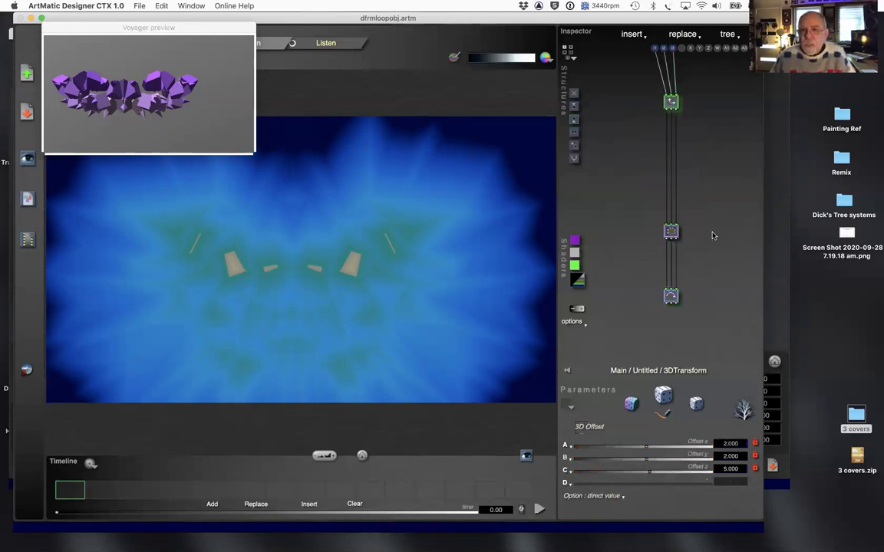
pyautogui.click(677, 162)
pyautogui.click(673, 146)
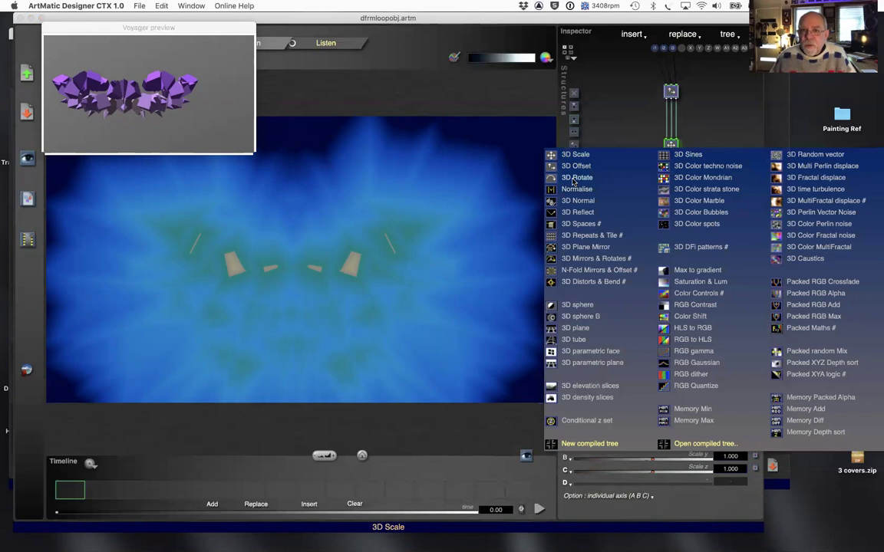
pyautogui.click(572, 181)
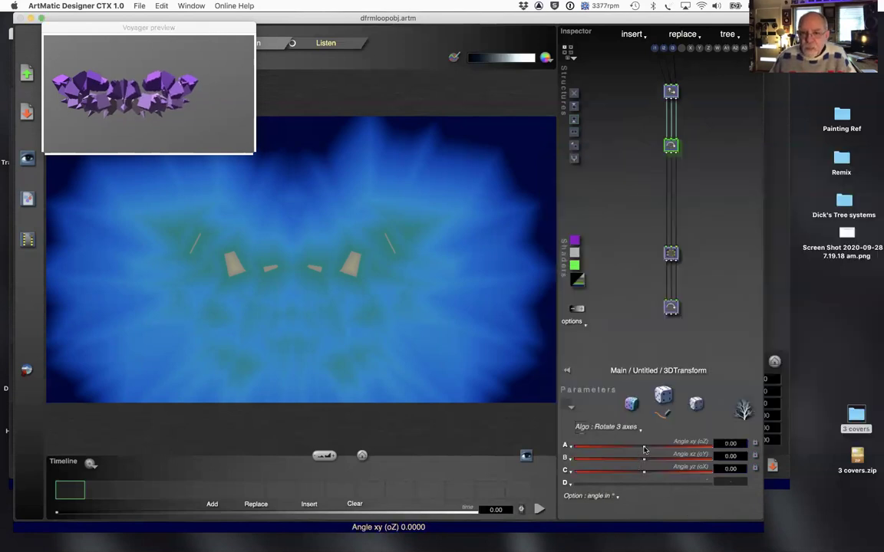
# Set the inserted 3D Rotate tile's Angle xy (oZ) to about 19.80 and Angle xz (oY) to 3.00
pyautogui.moveTo(643, 450); pyautogui.dragTo(651, 446)
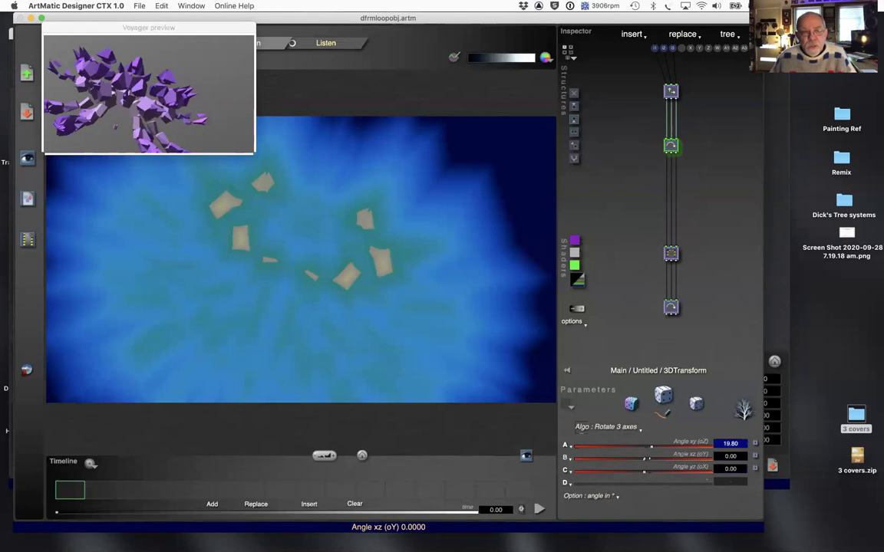
pyautogui.moveTo(646, 459); pyautogui.dragTo(647, 458)
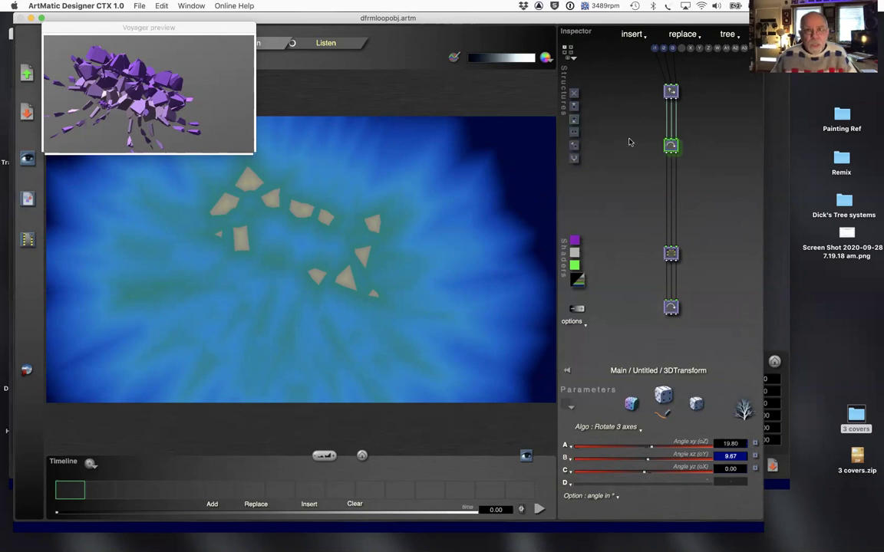
pyautogui.write('3')
pyautogui.press('Return')
# Insert a tile between the upper 3D Rotate and N-Fold Mirrors & Offset tiles and replace it with 3D Random vector
pyautogui.click(672, 146)
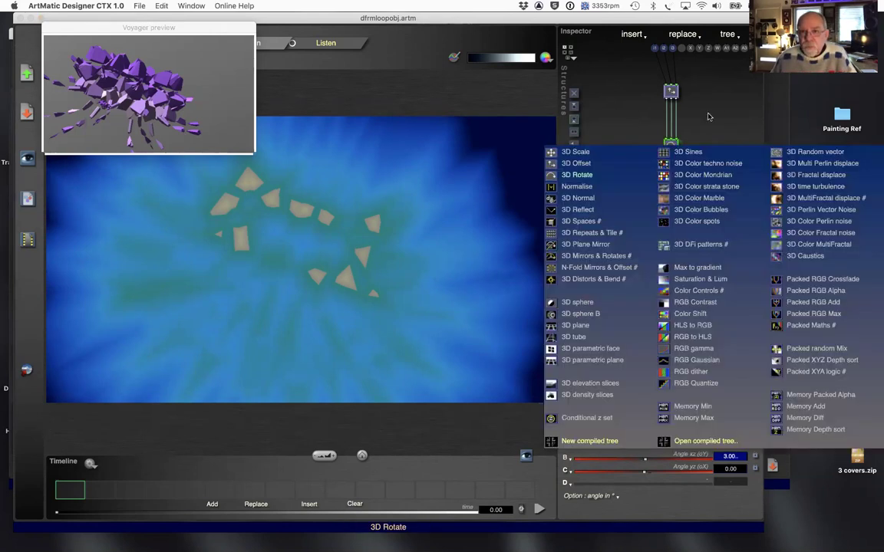
pyautogui.click(709, 115)
pyautogui.press('i')
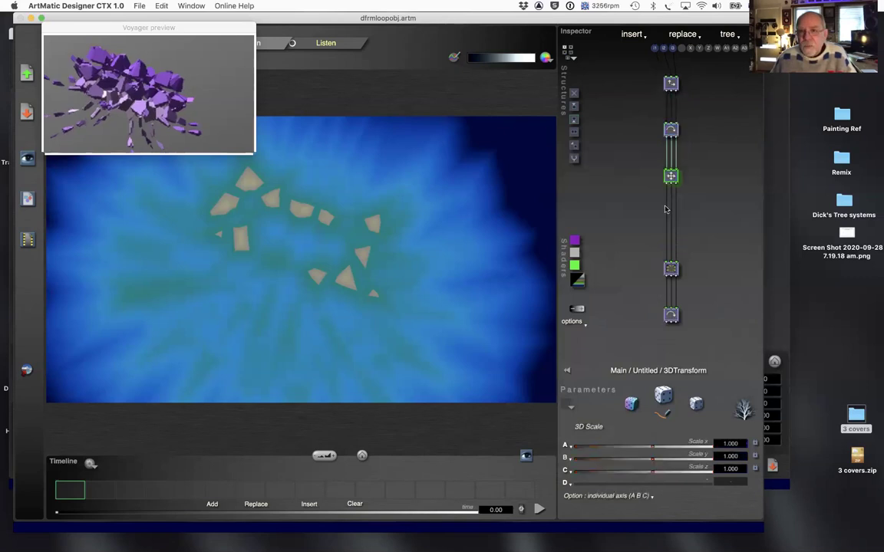
pyautogui.click(670, 180)
pyautogui.click(720, 162)
pyautogui.moveTo(634, 25); pyautogui.dragTo(482, 25)
pyautogui.rightClick(520, 176)
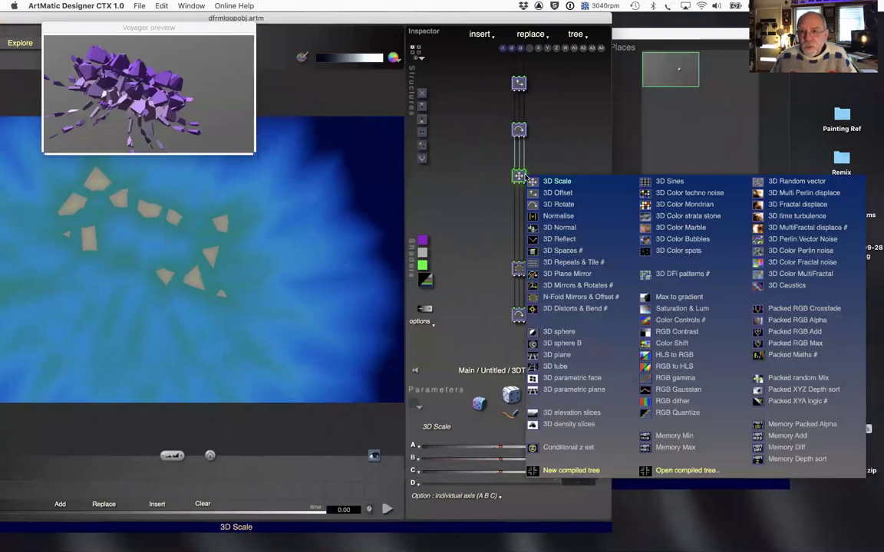
pyautogui.click(560, 114)
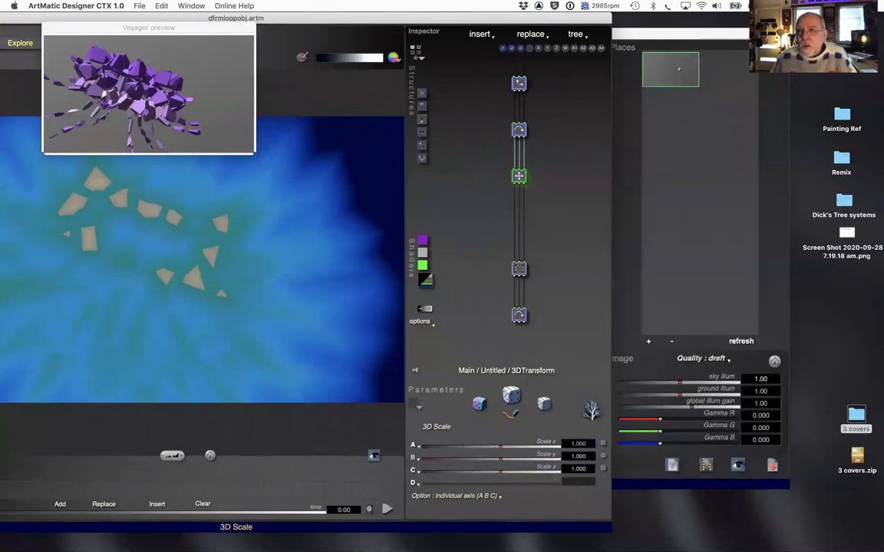
pyautogui.click(820, 361)
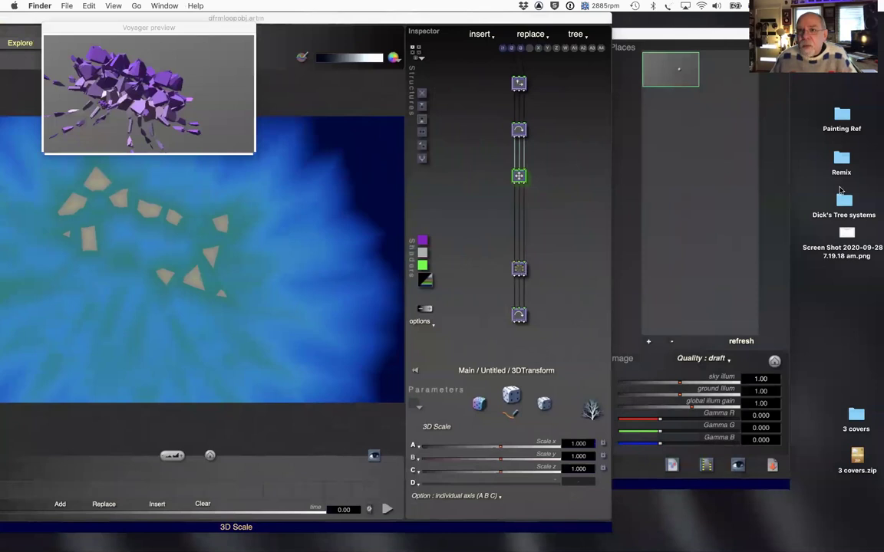
pyautogui.click(520, 177)
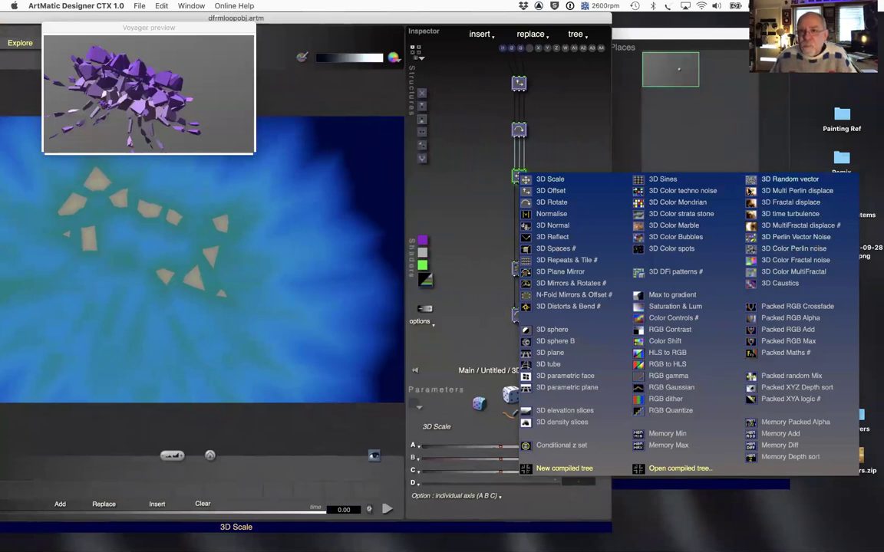
pyautogui.click(782, 182)
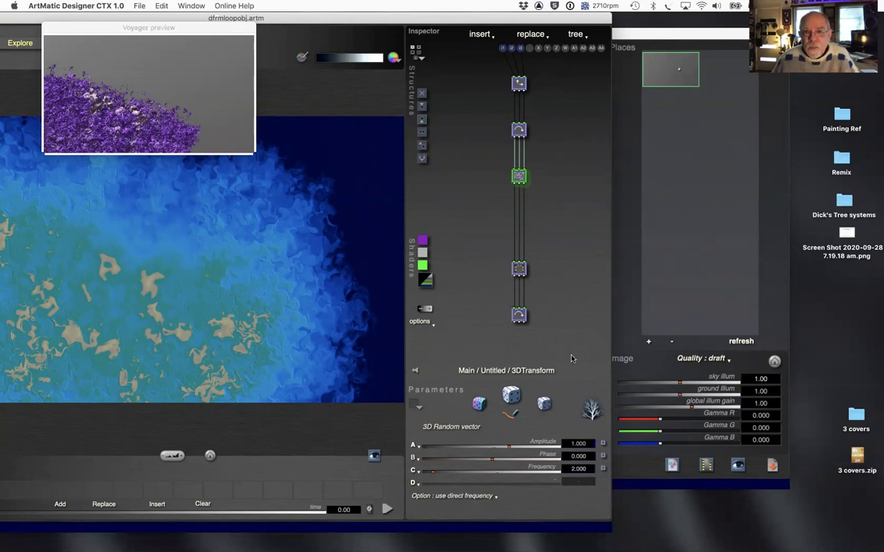
# Try Amplitude values of 0.2 and 0 on the 3D Random vector tile
pyautogui.moveTo(508, 16); pyautogui.dragTo(713, 16)
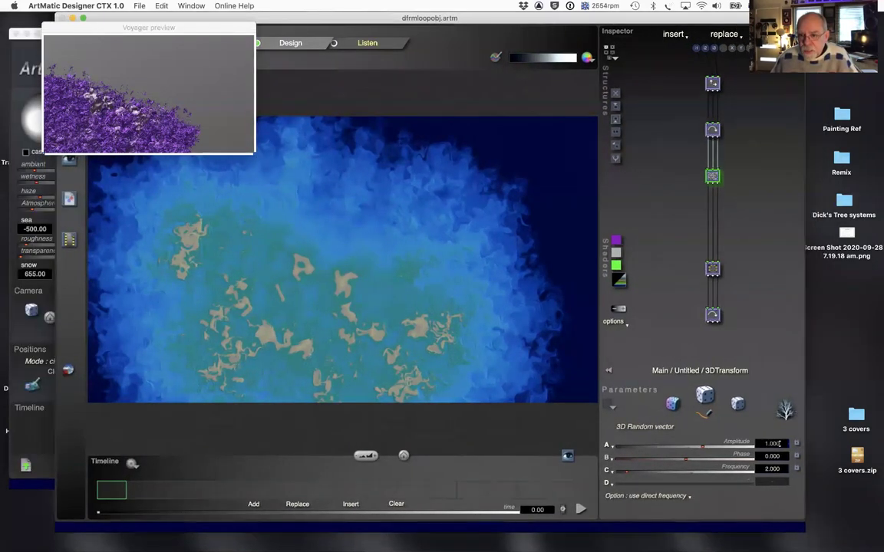
pyautogui.click(780, 444)
pyautogui.write('30')
pyautogui.press('Return')
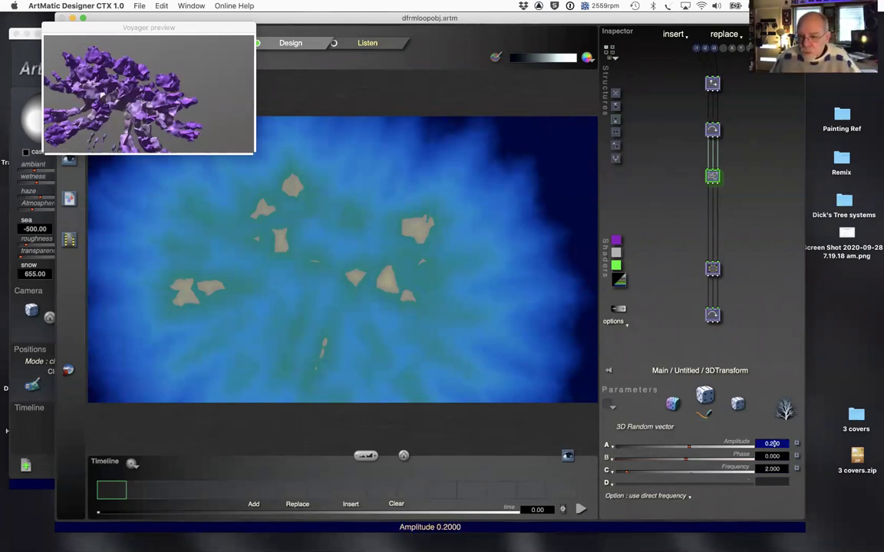
pyautogui.write('0')
pyautogui.press('Return')
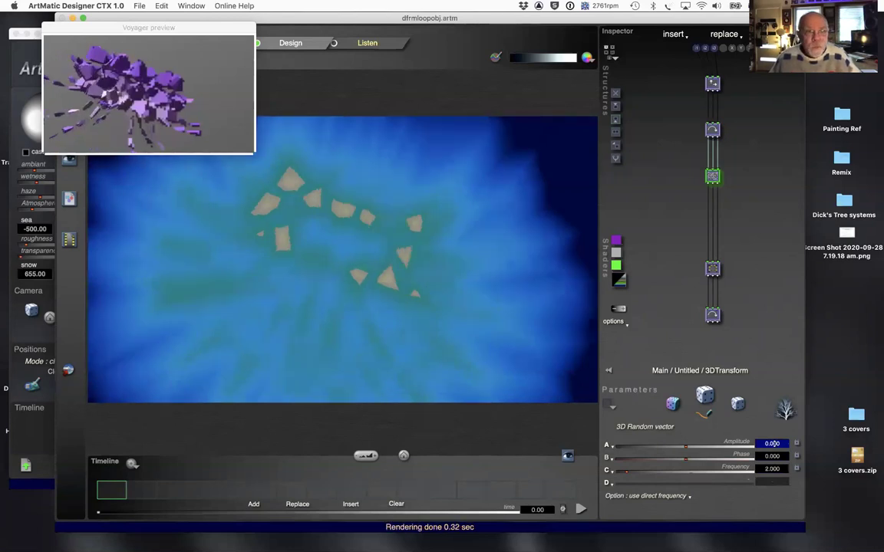
# Set the 3D Random vector tile's Amplitude to 0.5 and its Frequency to about 0.997
pyautogui.write('0.5')
pyautogui.press('Return')
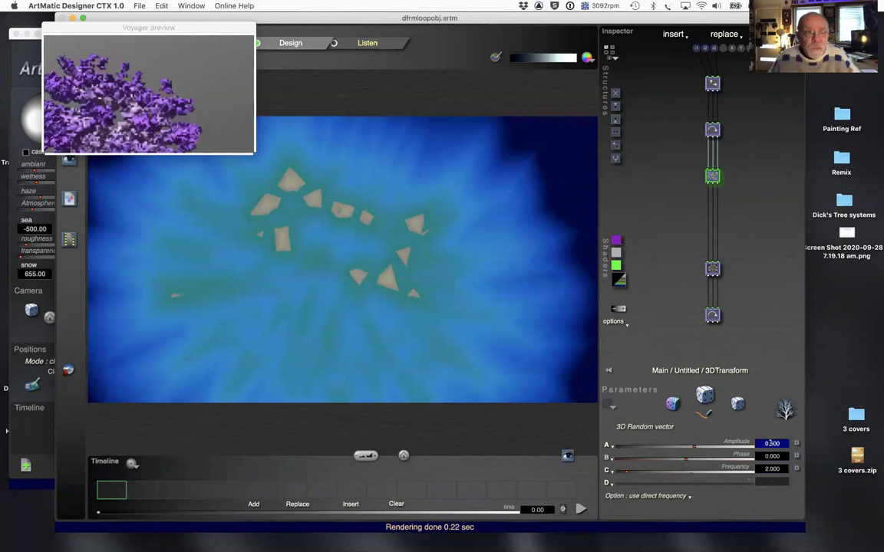
pyautogui.press('Return')
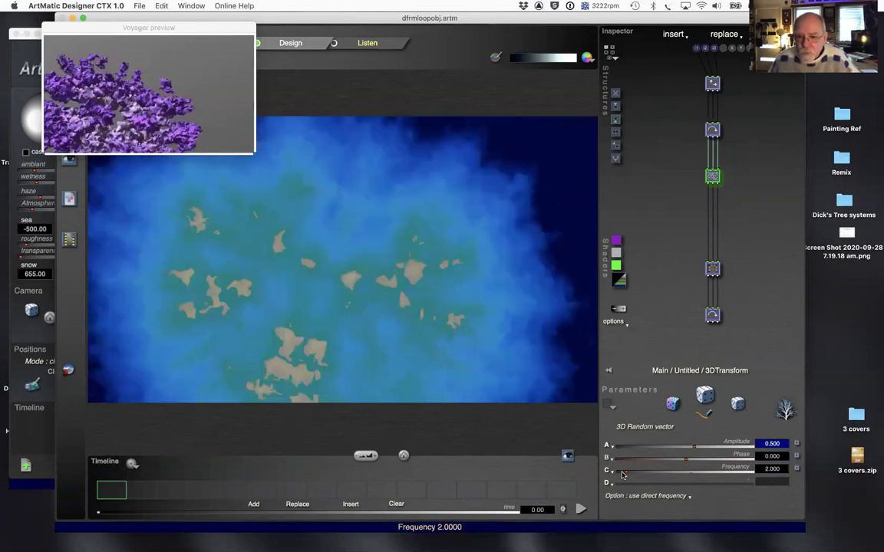
pyautogui.moveTo(624, 473); pyautogui.dragTo(615, 477)
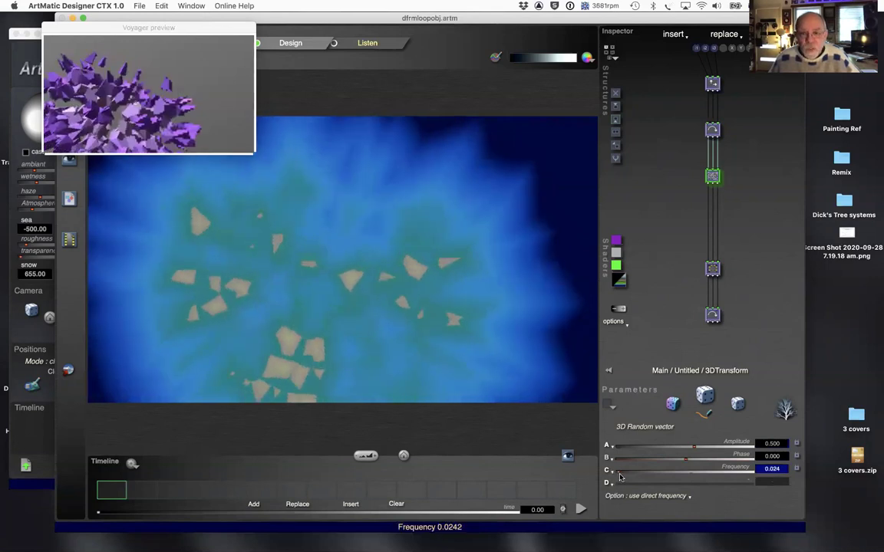
pyautogui.moveTo(620, 472); pyautogui.dragTo(619, 475)
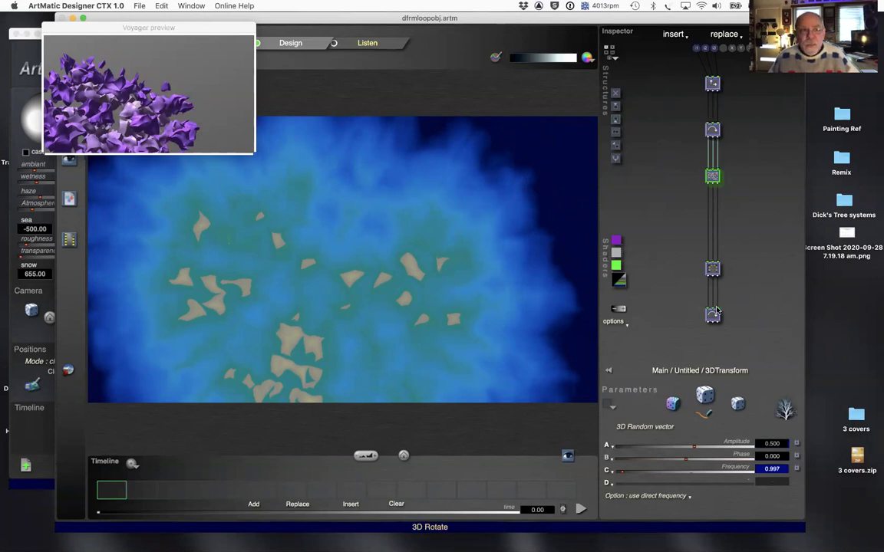
# Delete the N-Fold Mirrors & Offset tile and check the result in ArtMatic Voyager before returning to Designer
pyautogui.click(714, 268)
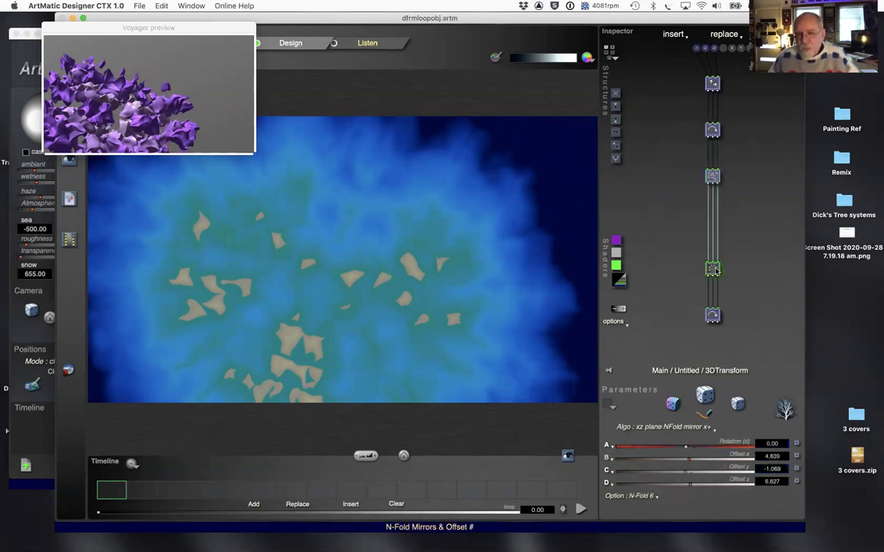
pyautogui.press('Delete')
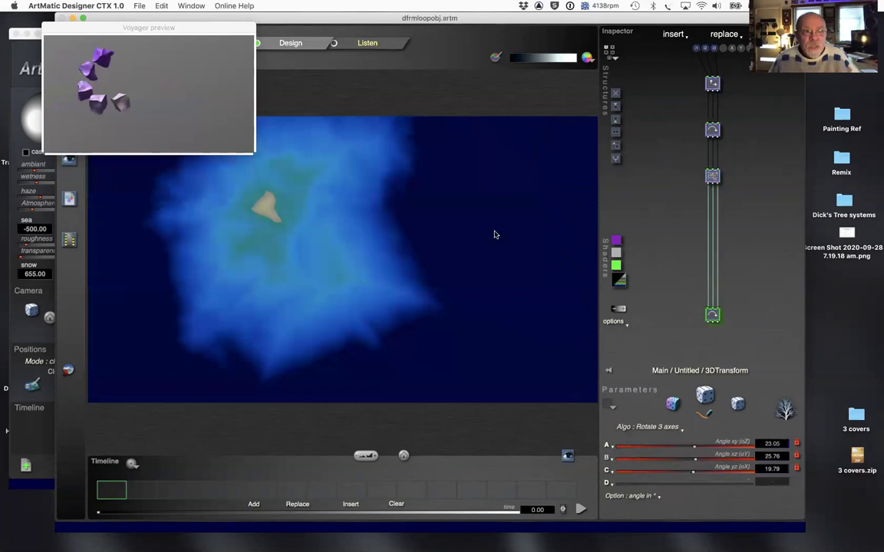
pyautogui.moveTo(143, 30); pyautogui.dragTo(434, 56)
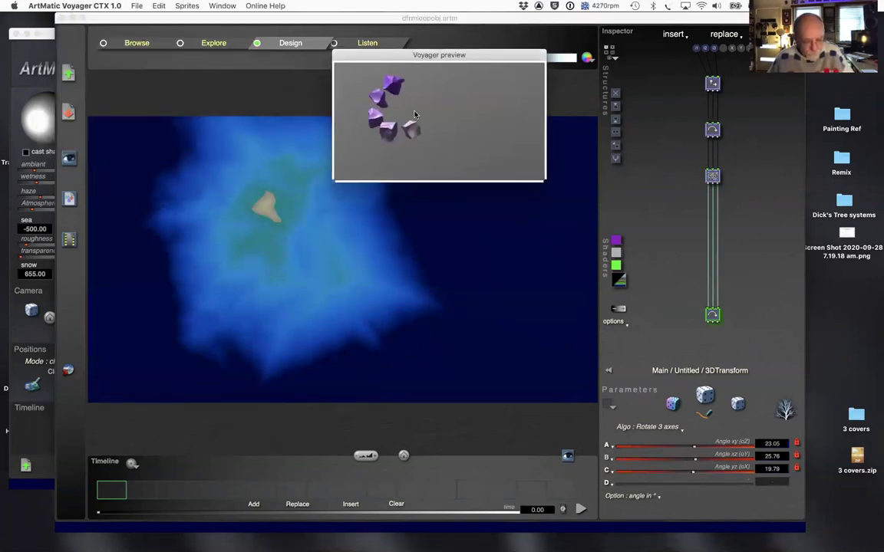
pyautogui.press('super+Tab')
pyautogui.press('super+shift+Tab')
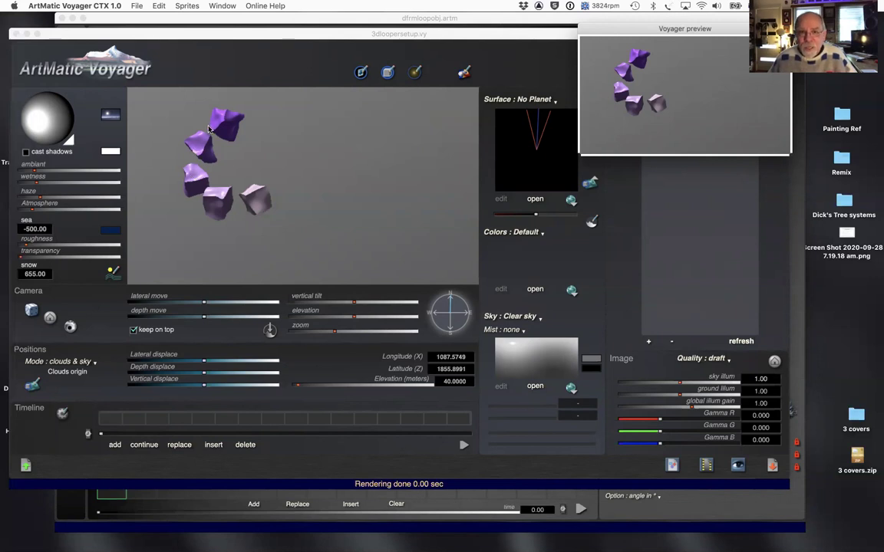
pyautogui.press('super+Tab')
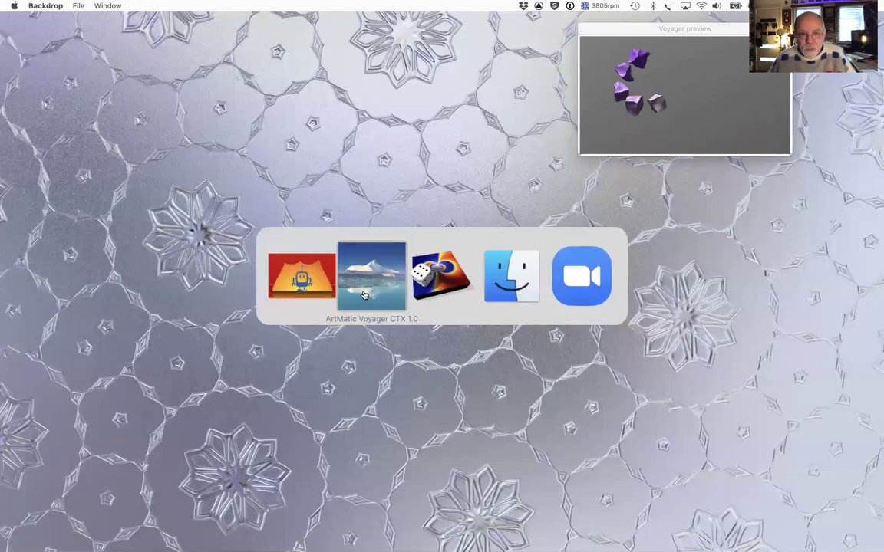
pyautogui.press('super+Tab')
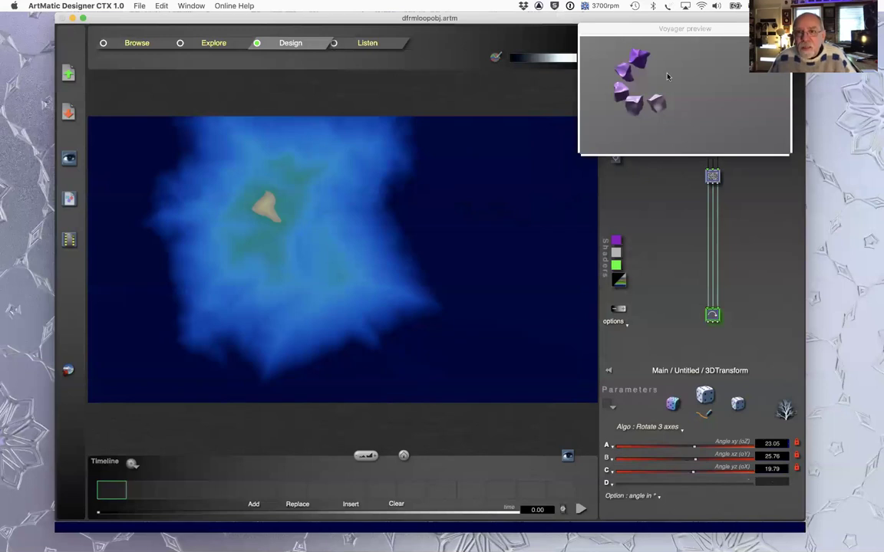
# Leave 3DTransform for the Untitled tree and raise the 3D Looper's Iterations to 7
pyautogui.moveTo(639, 28); pyautogui.dragTo(100, 25)
pyautogui.click(746, 233)
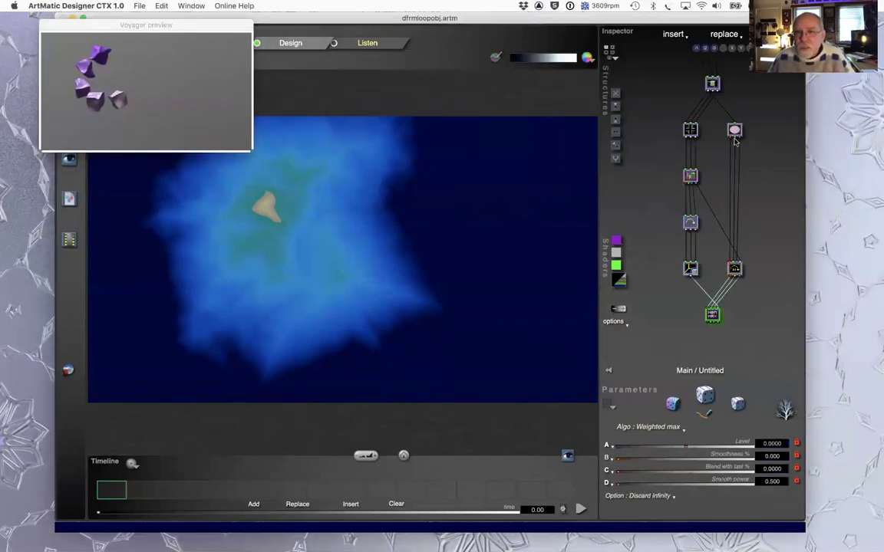
pyautogui.click(691, 176)
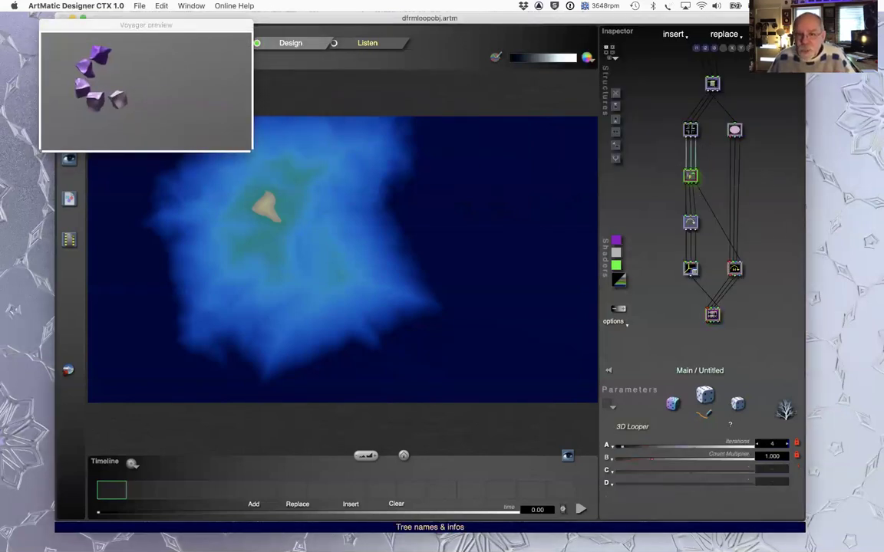
pyautogui.click(785, 445)
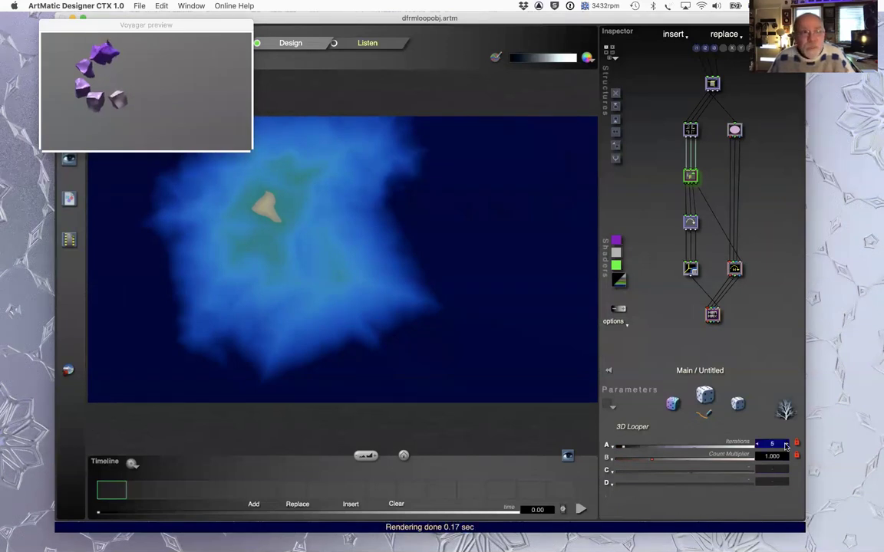
pyautogui.click(785, 445)
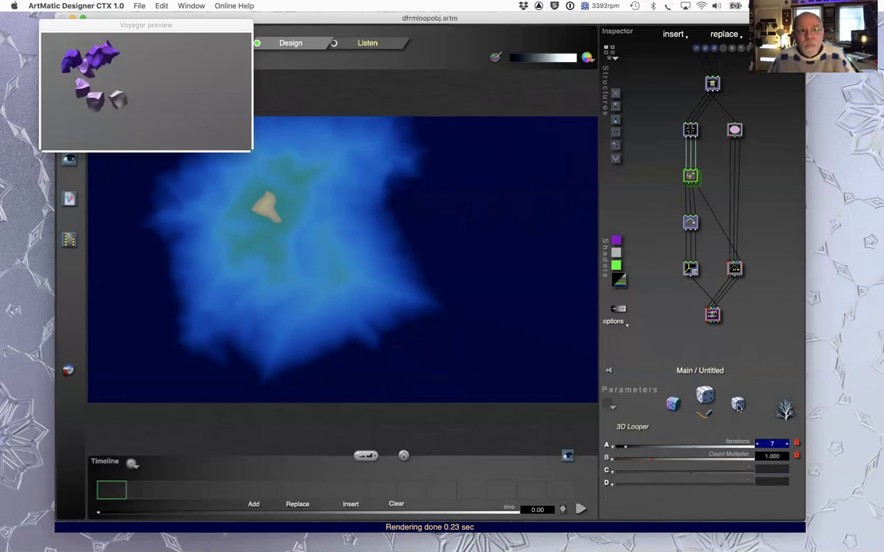
# Examine the seven-iteration loop in ArtMatic Voyager and return to ArtMatic Designer
pyautogui.press('super+Tab')
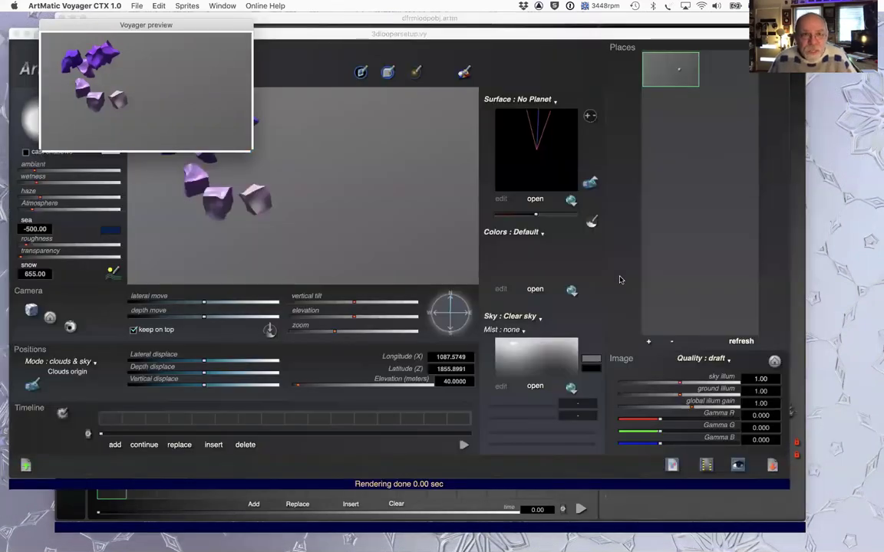
pyautogui.click(535, 69)
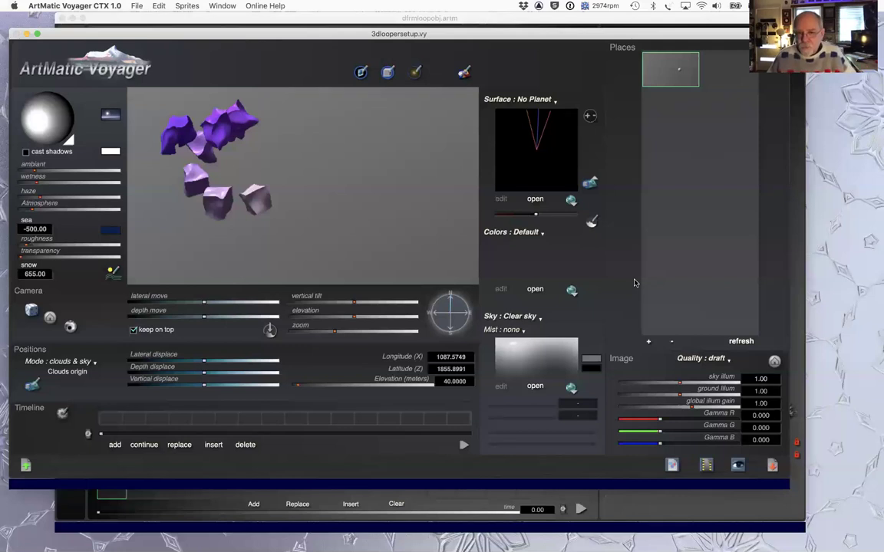
pyautogui.press('super+Tab')
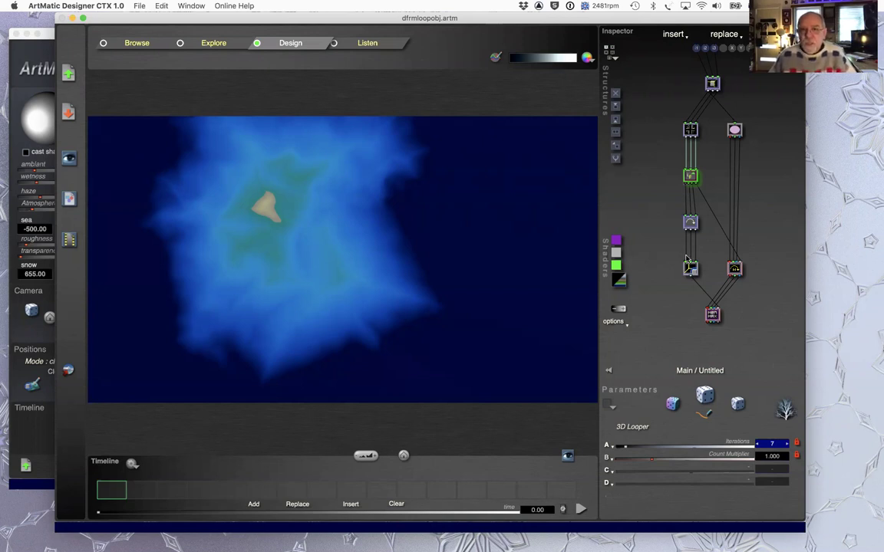
# Set the 3D Looper's Iterations to 3 and replace the Box tile with the 3D DF shapes A # component
pyautogui.click(772, 447)
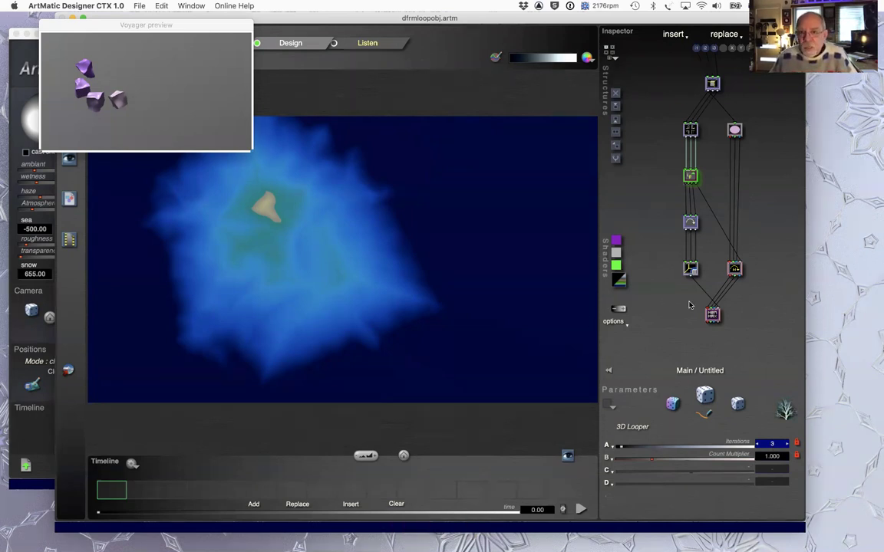
pyautogui.click(687, 268)
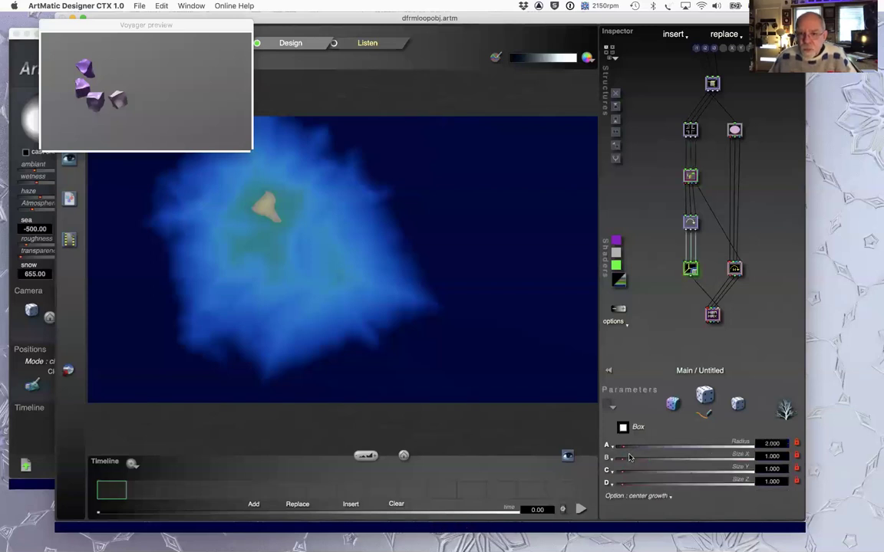
pyautogui.click(639, 429)
pyautogui.click(775, 204)
pyautogui.click(688, 271)
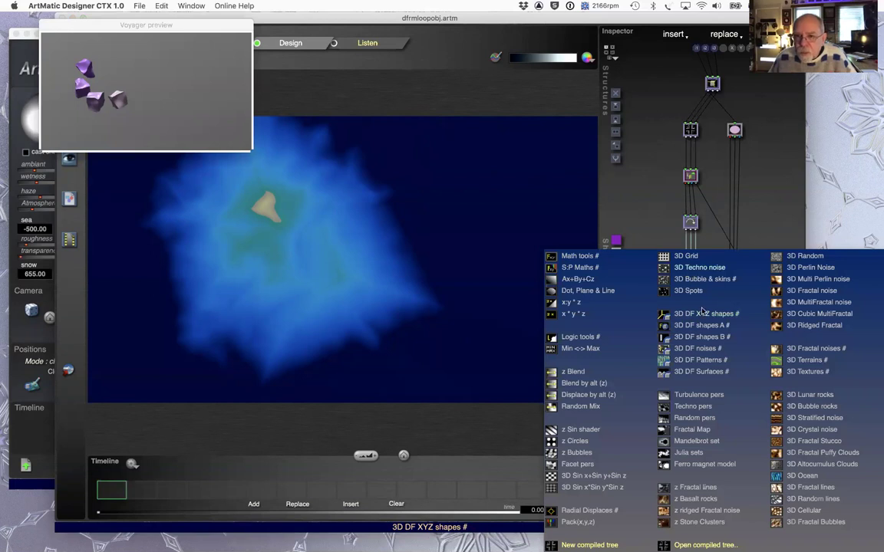
pyautogui.click(709, 330)
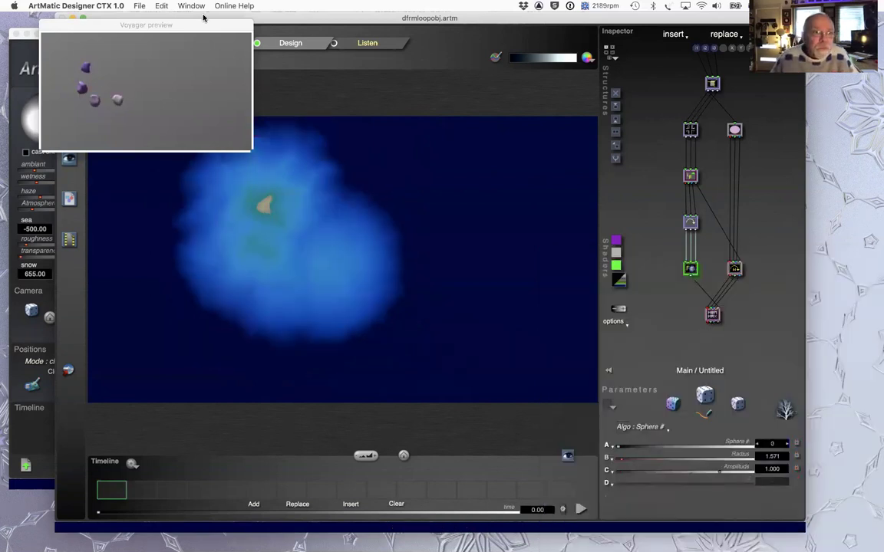
# Reposition the Designer window beneath the Voyager preview and change the shape tile's algorithm to Tube y (Column) #
pyautogui.moveTo(352, 28); pyautogui.dragTo(142, 53)
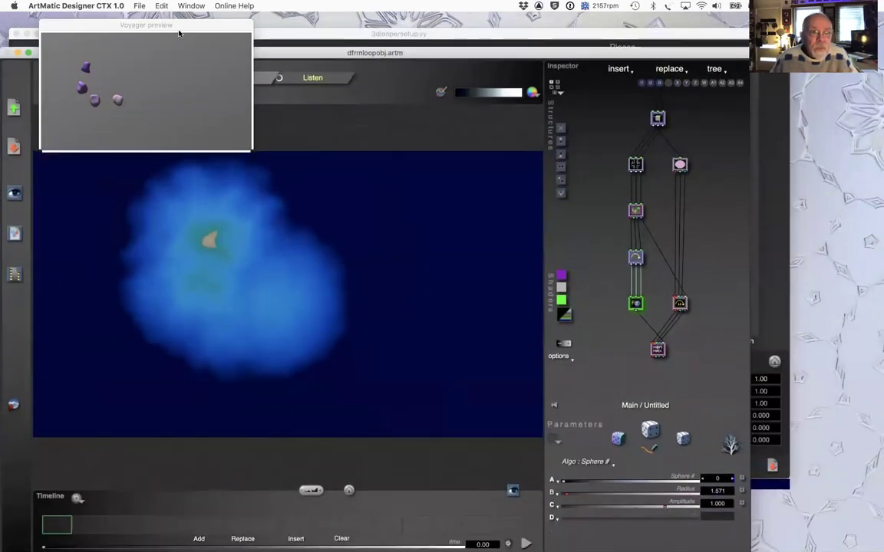
pyautogui.click(178, 28)
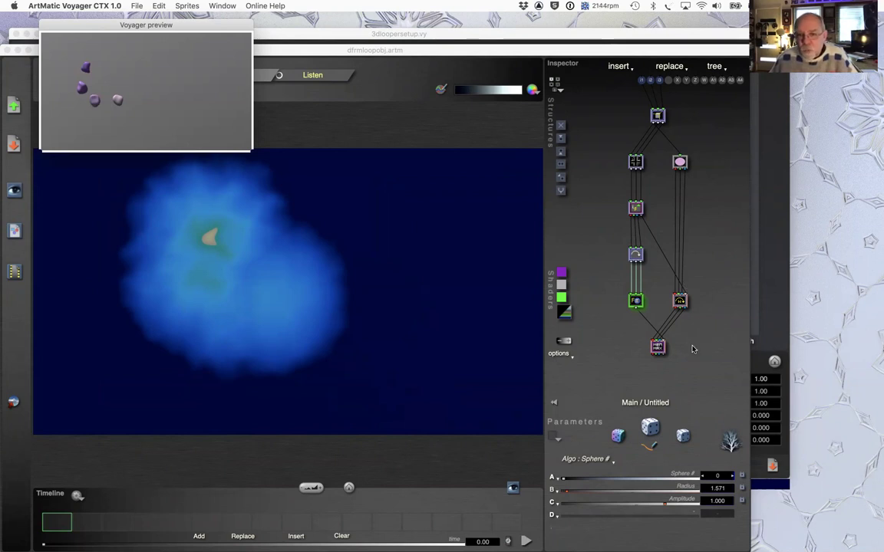
pyautogui.click(599, 464)
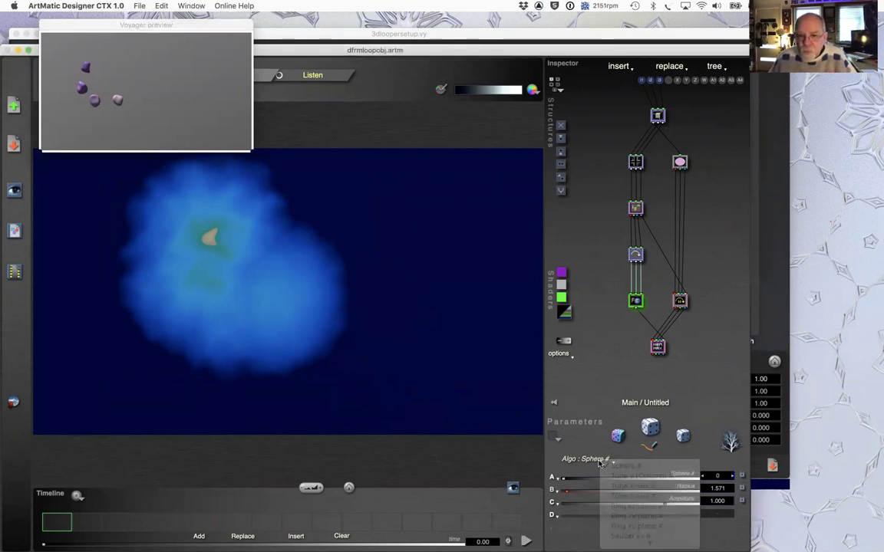
pyautogui.click(600, 461)
pyautogui.click(620, 475)
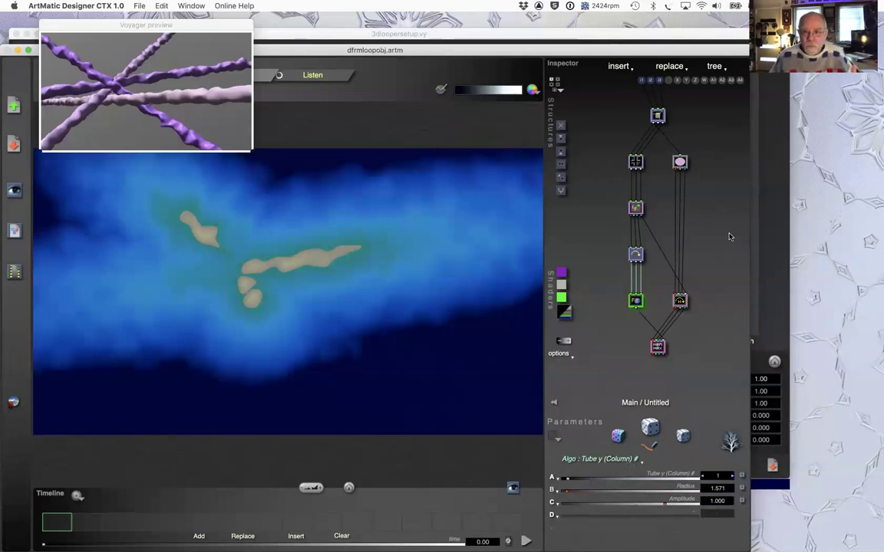
# Select the 3D Looper tile and lower its Iterations one at a time to 0
pyautogui.click(634, 207)
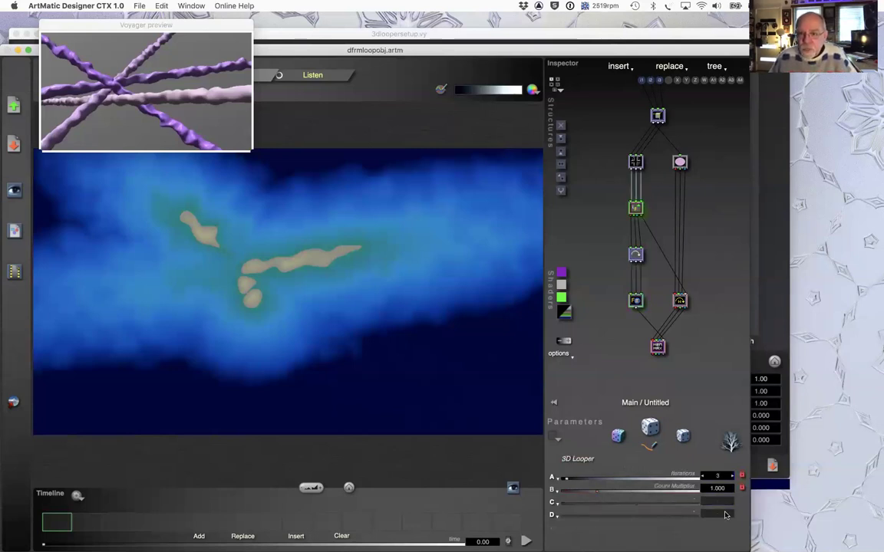
pyautogui.click(703, 476)
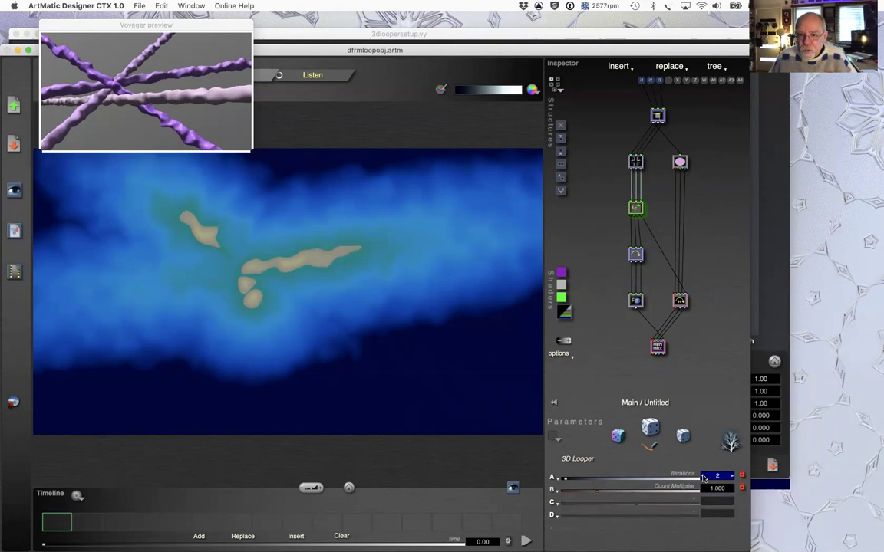
pyautogui.click(703, 477)
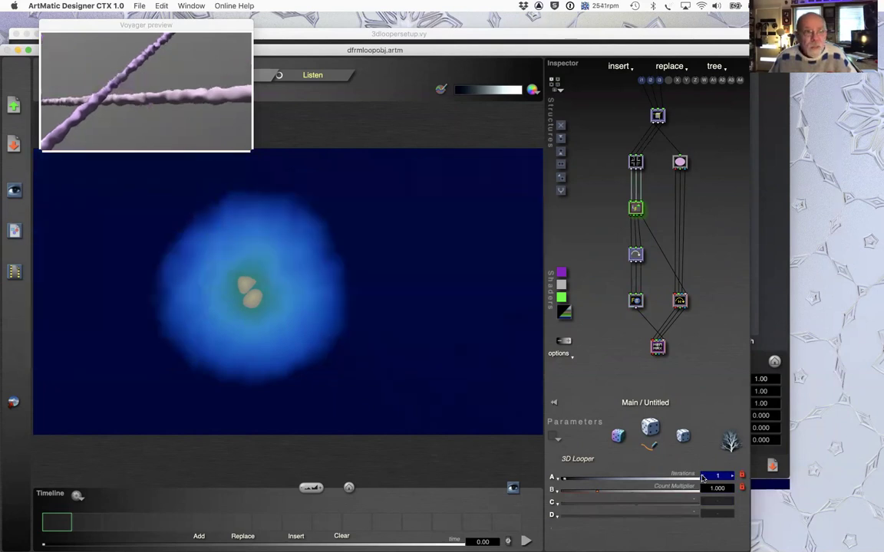
pyautogui.press('Down')
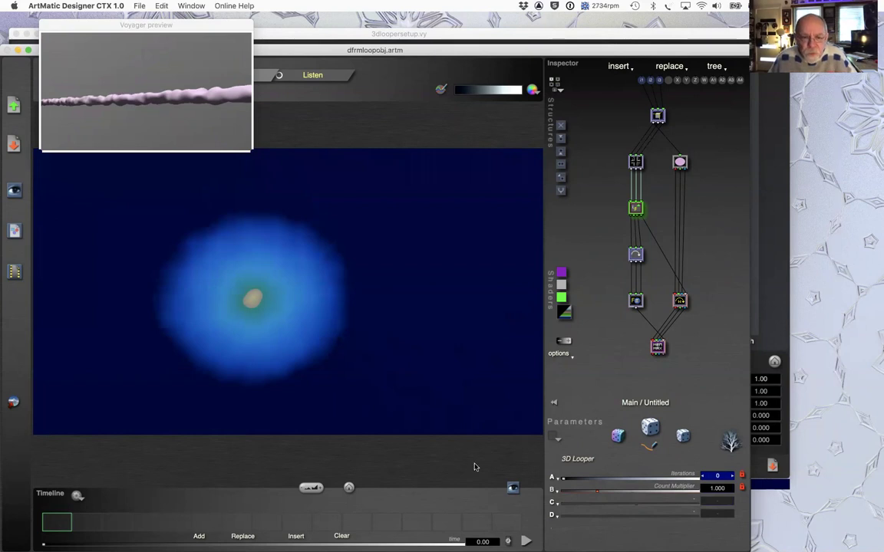
# Move the Designer window up and raise the 3D Looper's Iterations in steps to 5
pyautogui.moveTo(568, 49); pyautogui.dragTo(645, 19)
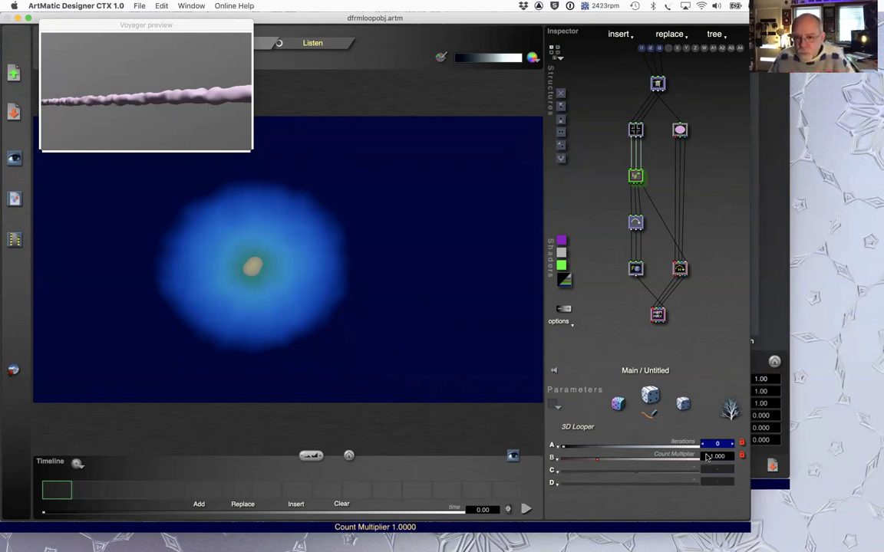
pyautogui.click(731, 444)
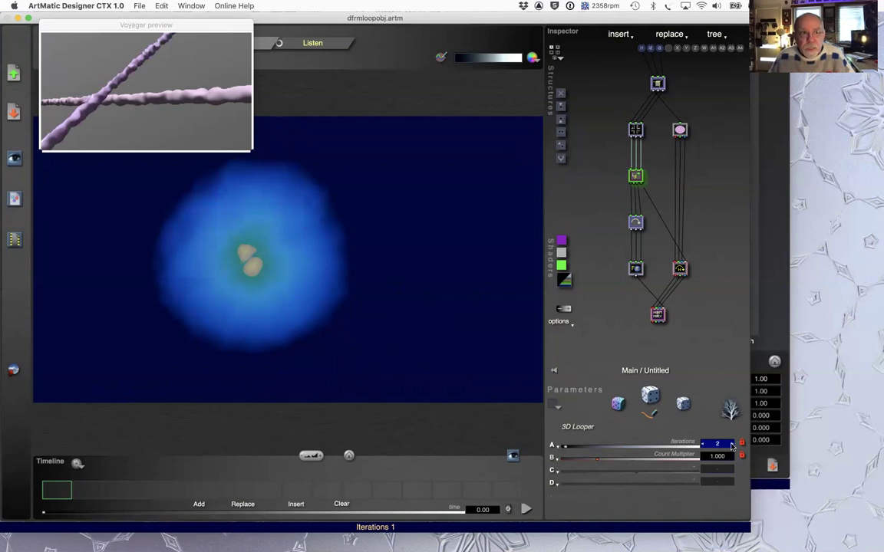
pyautogui.click(732, 445)
pyautogui.click(731, 444)
pyautogui.click(731, 444)
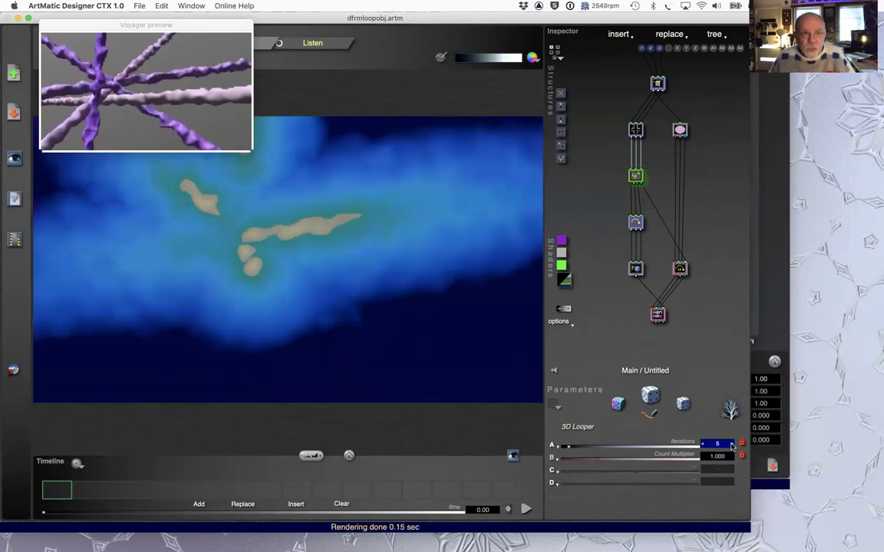
pyautogui.click(732, 445)
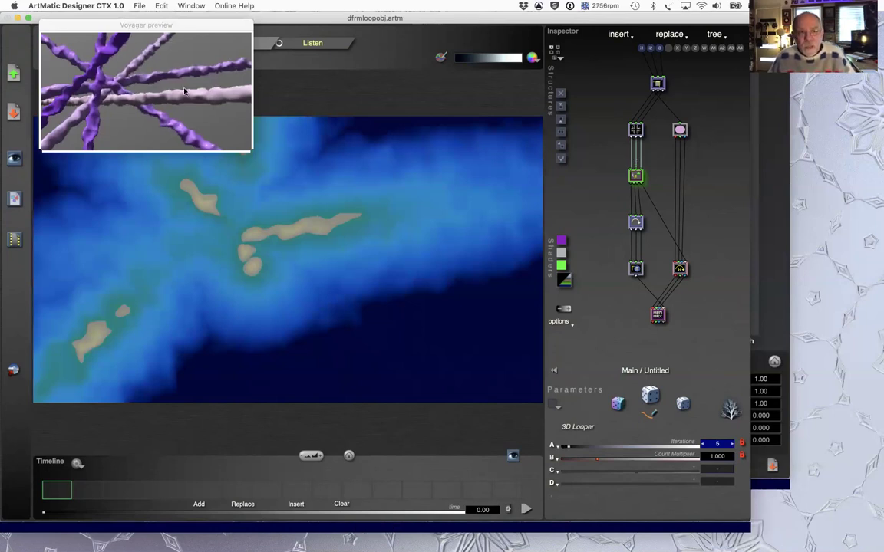
# Change the shape tile's algorithm to Ring xz plane #
pyautogui.click(636, 268)
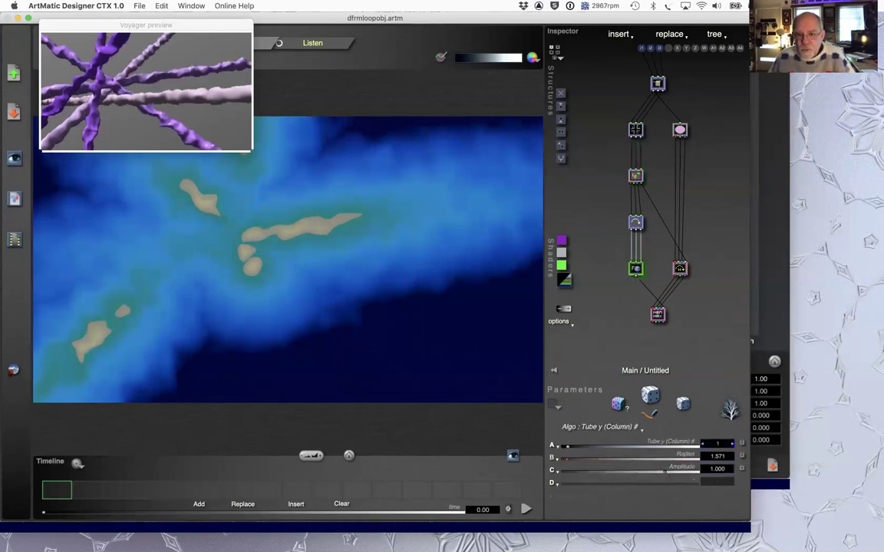
pyautogui.click(601, 429)
pyautogui.click(643, 476)
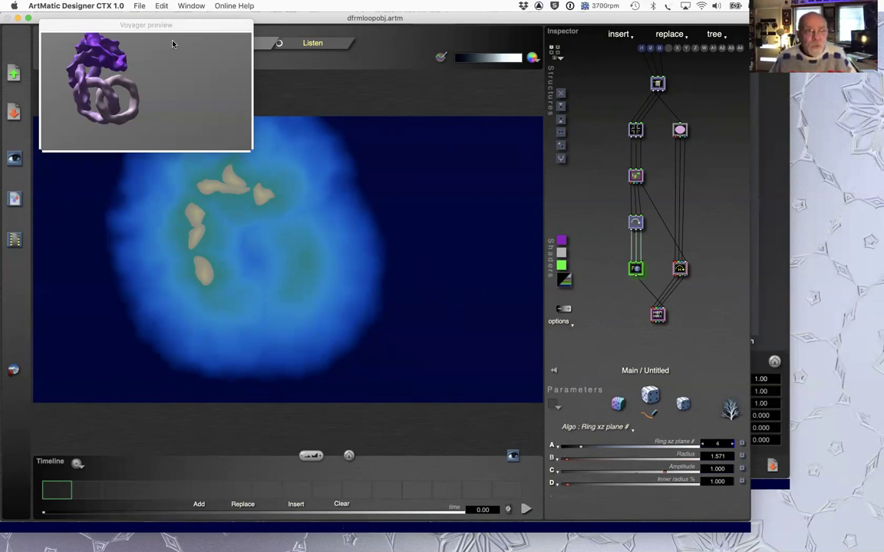
pyautogui.click(139, 6)
pyautogui.moveTo(105, 6)
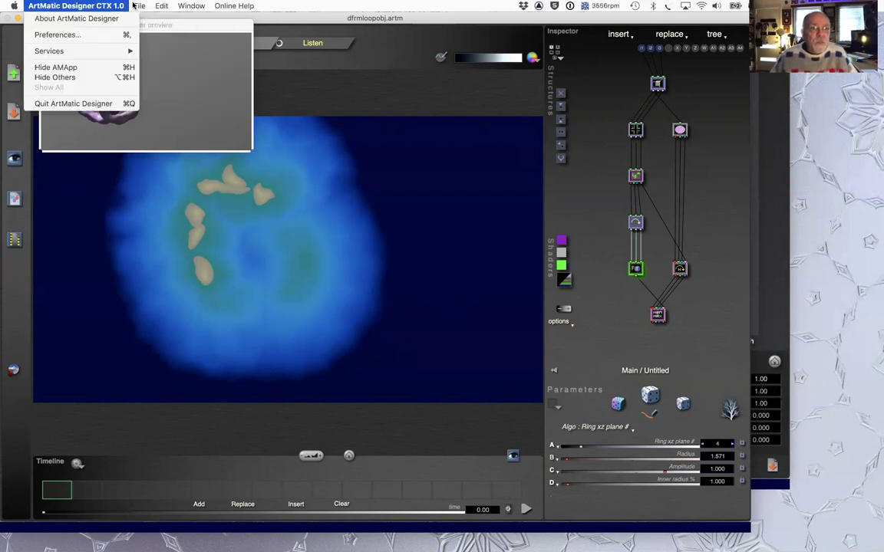
pyautogui.moveTo(139, 6)
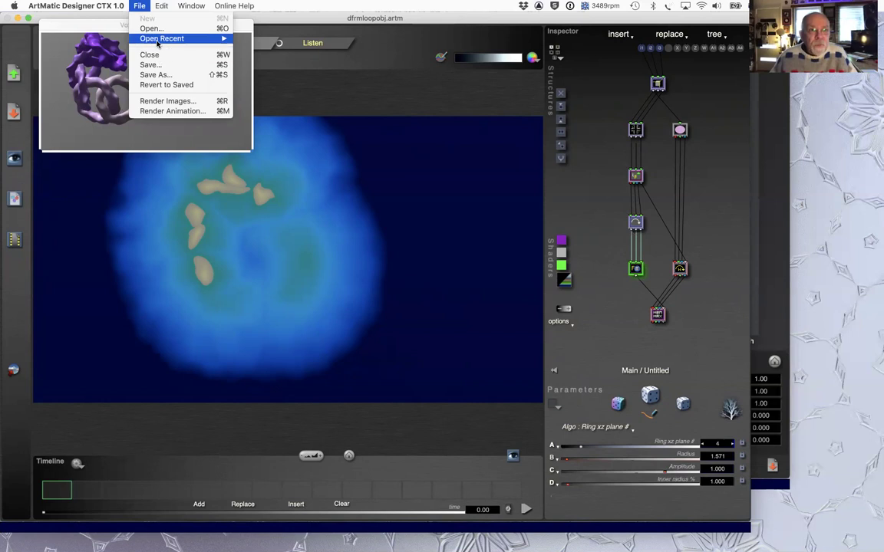
pyautogui.moveTo(220, 38)
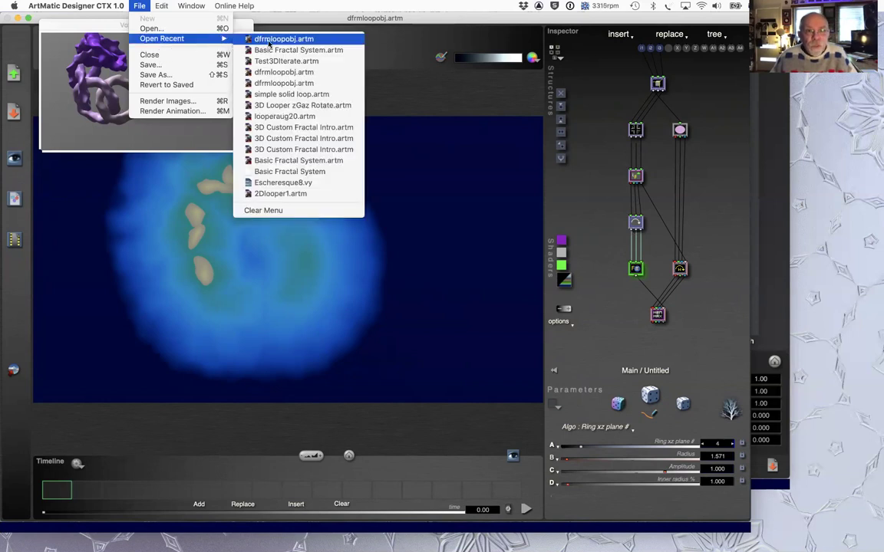
pyautogui.click(398, 66)
pyautogui.click(139, 5)
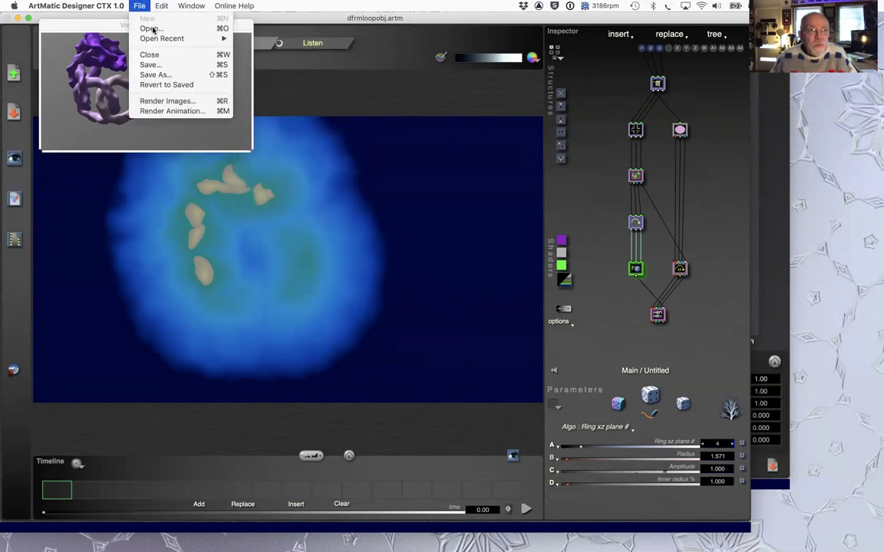
pyautogui.click(150, 29)
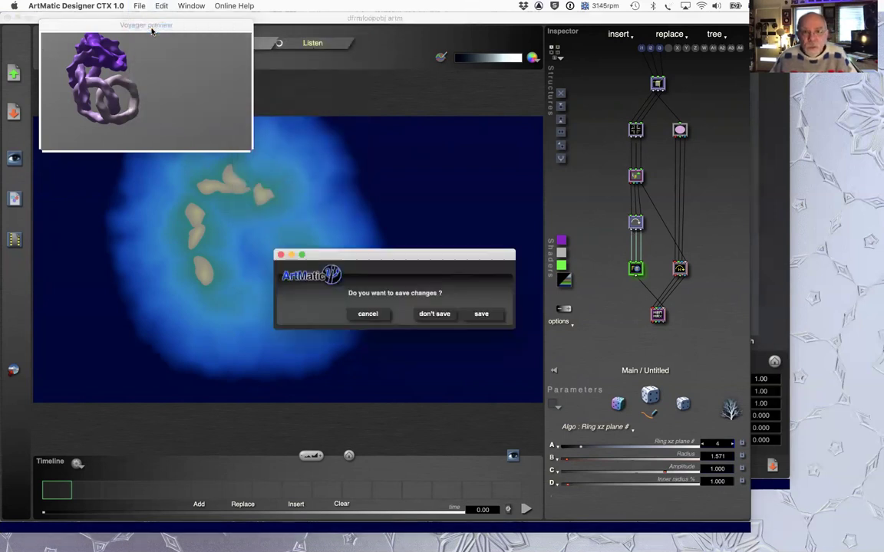
pyautogui.click(439, 319)
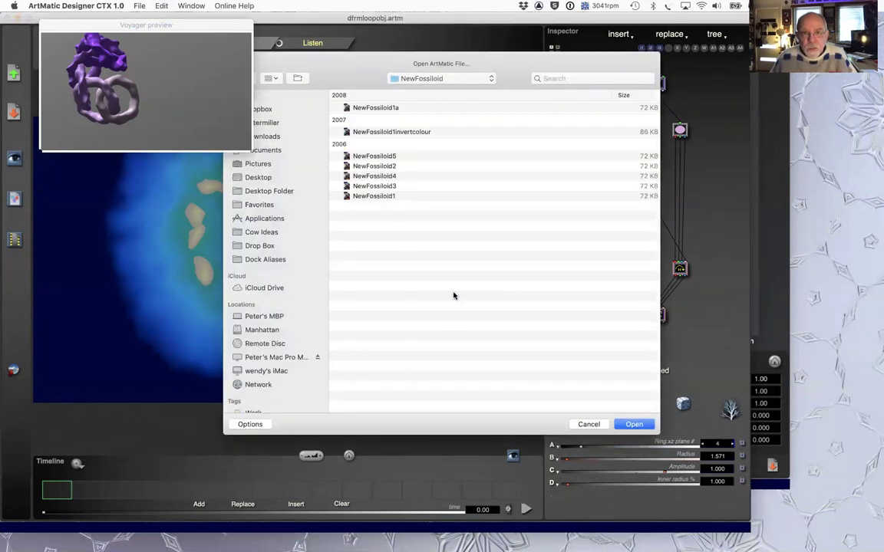
pyautogui.click(464, 80)
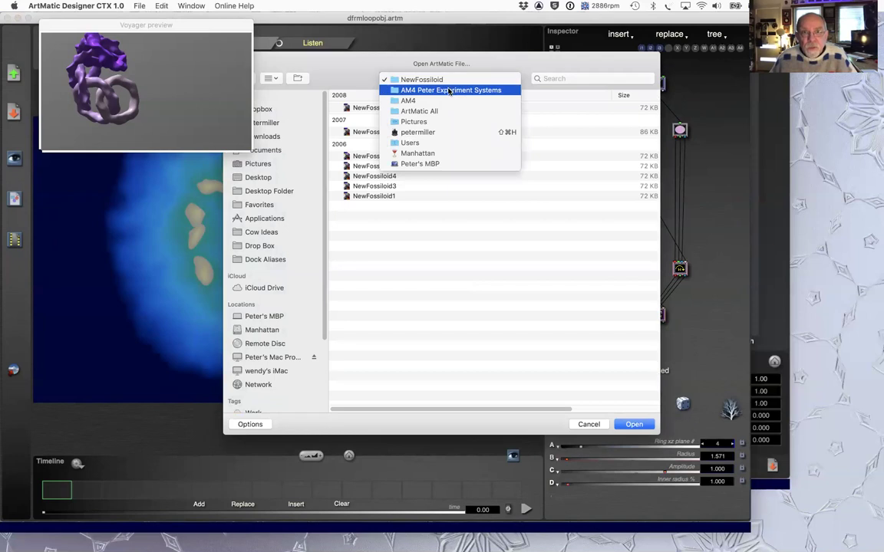
pyautogui.click(517, 252)
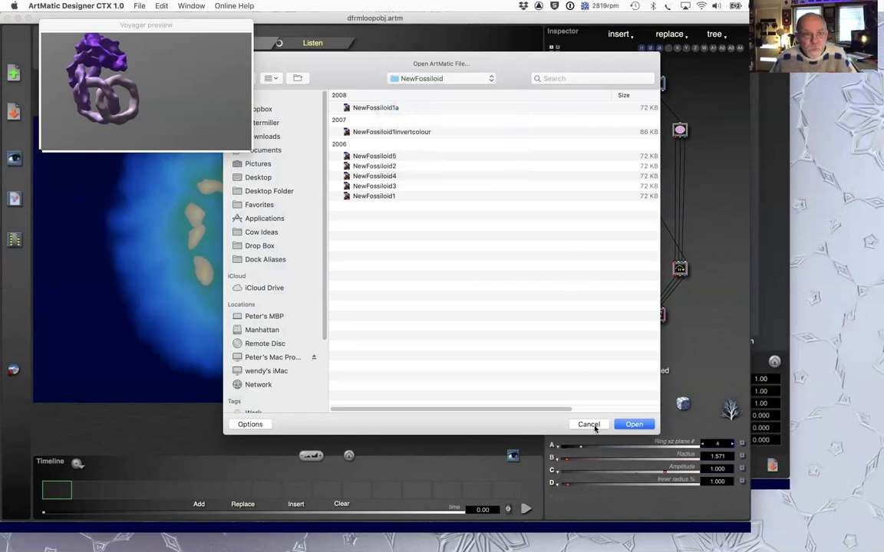
pyautogui.click(588, 425)
# Switch to ArtMatic Voyager and open complex3dlooper.vy without saving the changes to the current scene
pyautogui.press('super+Tab')
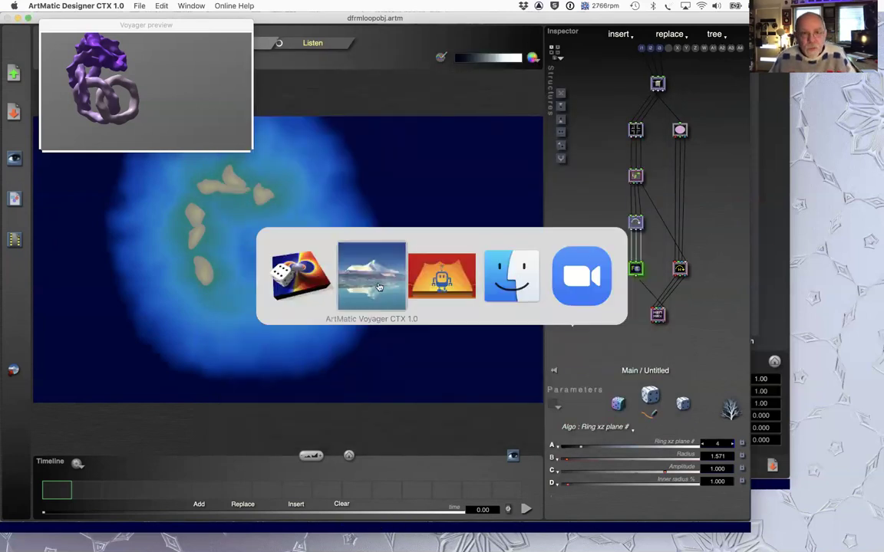
pyautogui.click(378, 286)
pyautogui.click(137, 5)
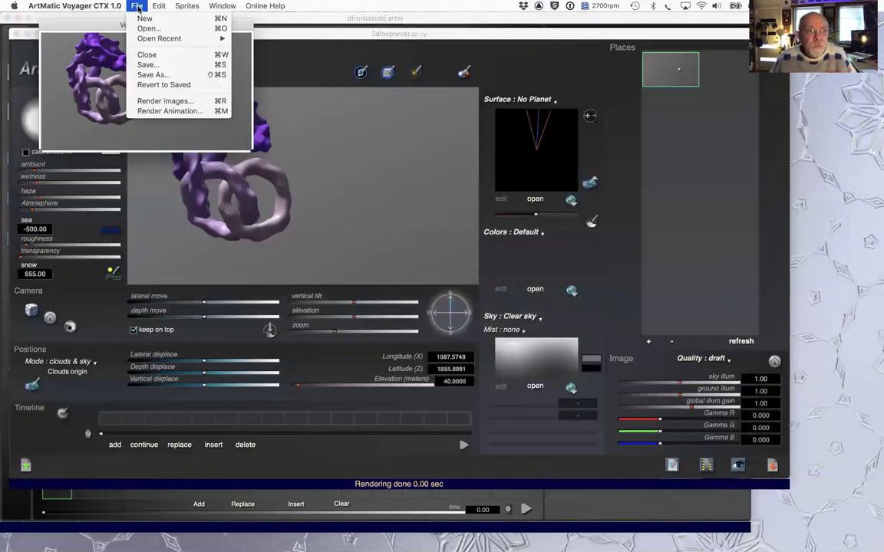
pyautogui.moveTo(176, 38)
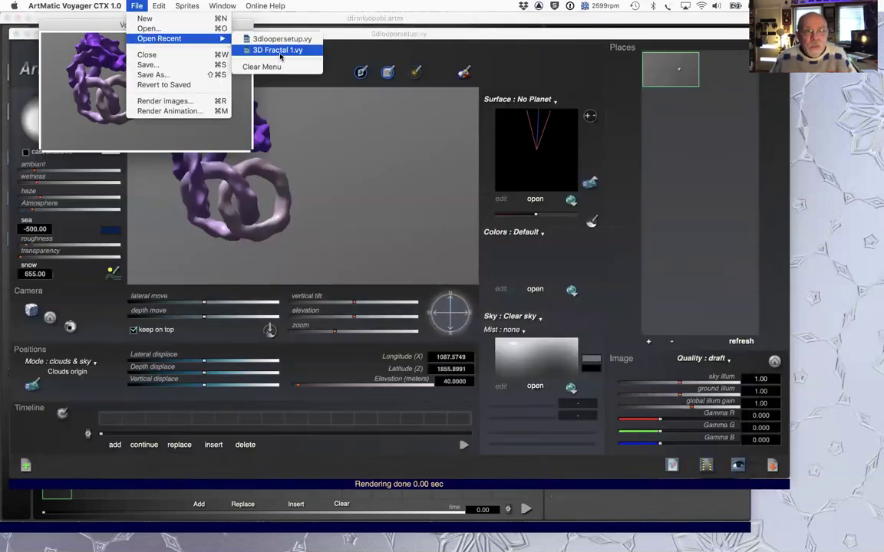
pyautogui.click(148, 28)
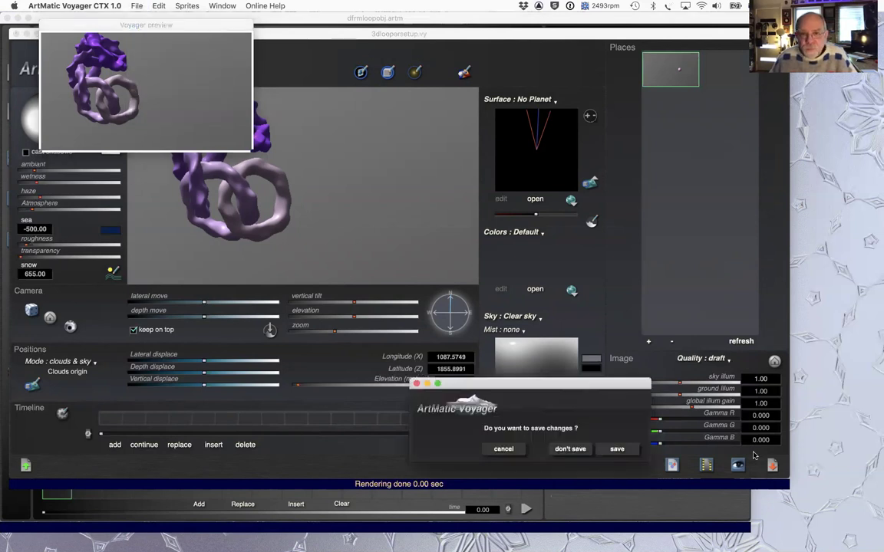
pyautogui.click(571, 449)
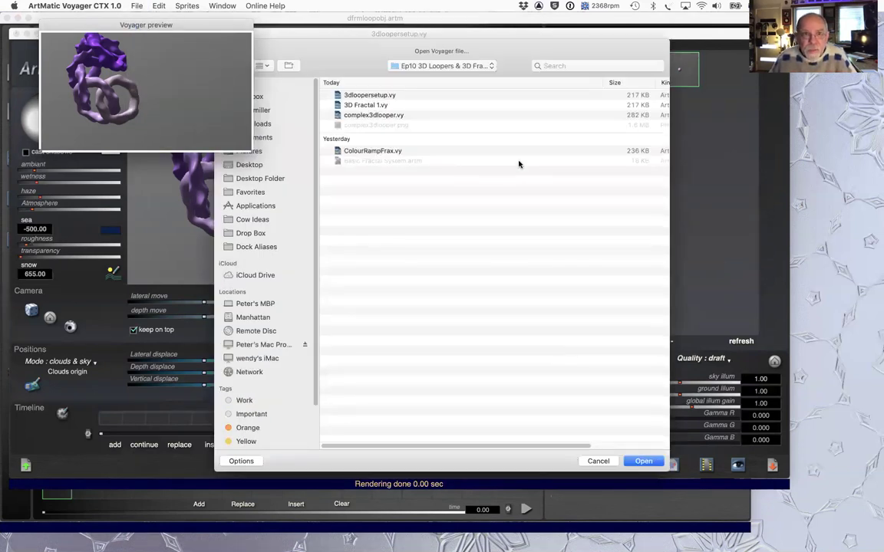
pyautogui.click(398, 118)
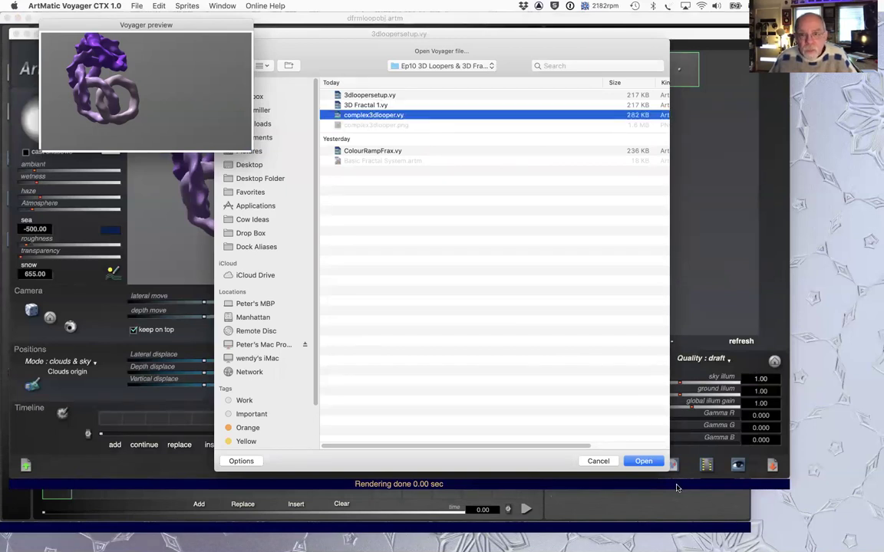
pyautogui.click(643, 461)
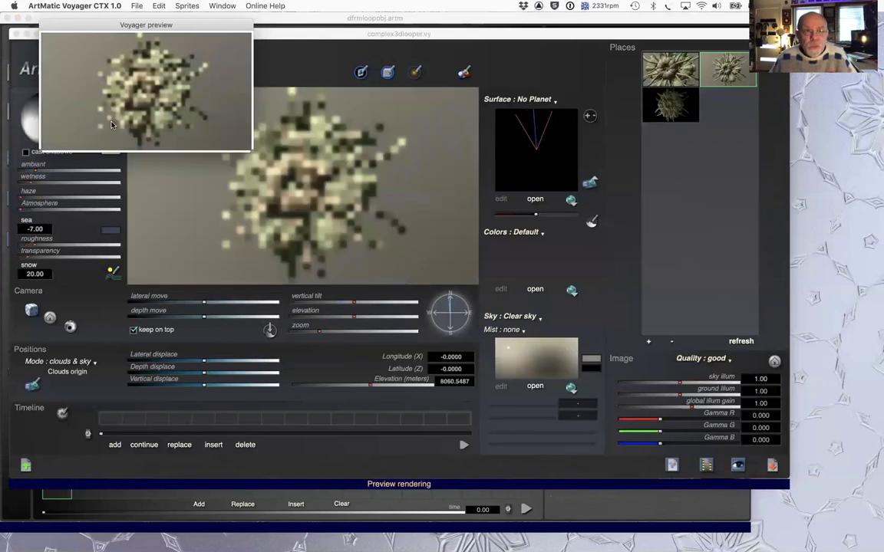
# Move the Voyager preview window clear of the scene and open the quick editor for ArtMatic parameters and shaders
pyautogui.moveTo(230, 25); pyautogui.dragTo(831, 47)
pyautogui.click(216, 221)
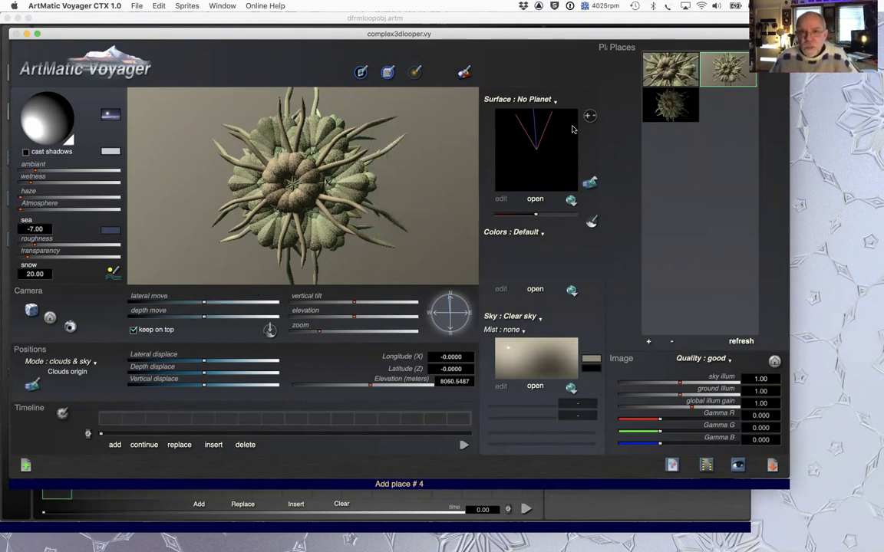
pyautogui.click(464, 73)
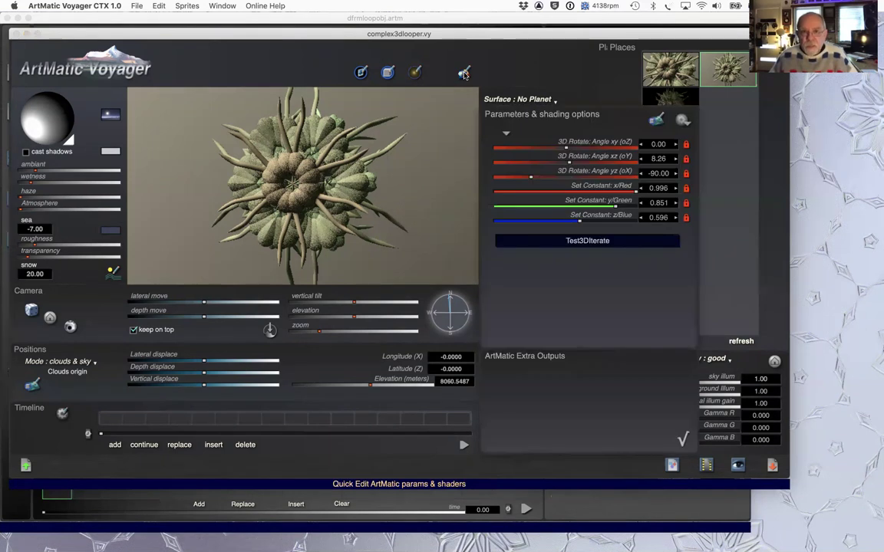
# Close the quick parameter editor and open the scene's Test3DIterate DF object for editing in ArtMatic Designer
pyautogui.click(683, 439)
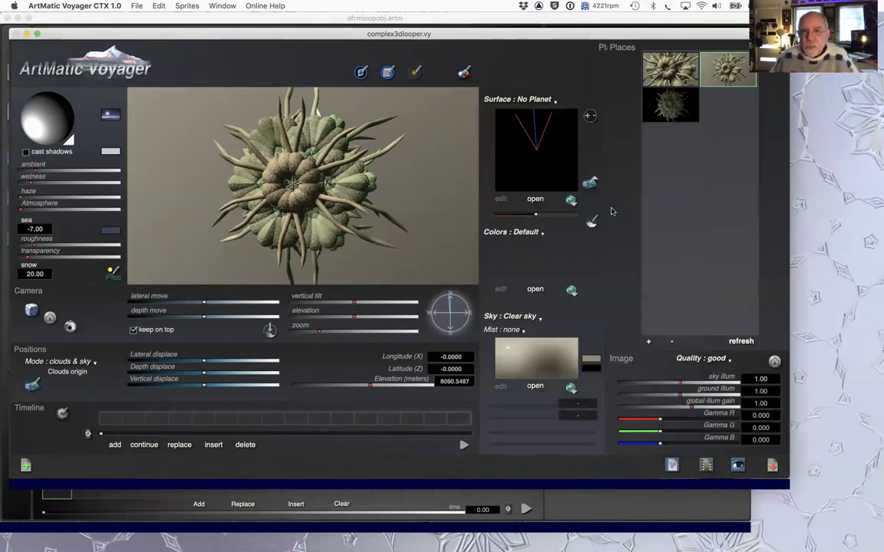
pyautogui.click(594, 182)
pyautogui.click(690, 106)
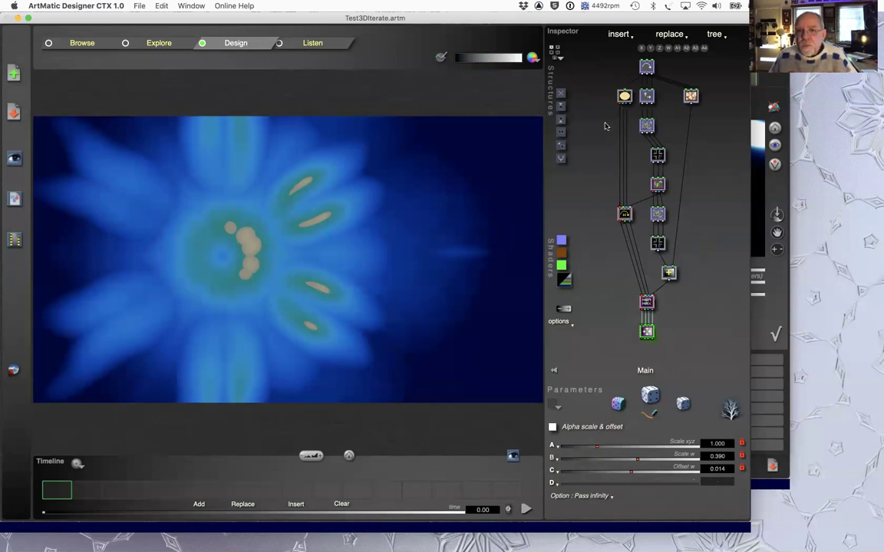
# Examine the tile structure inside the upper Untitled compiled tree and inside the Seed Object compiled tree
pyautogui.click(657, 155)
pyautogui.press('Return')
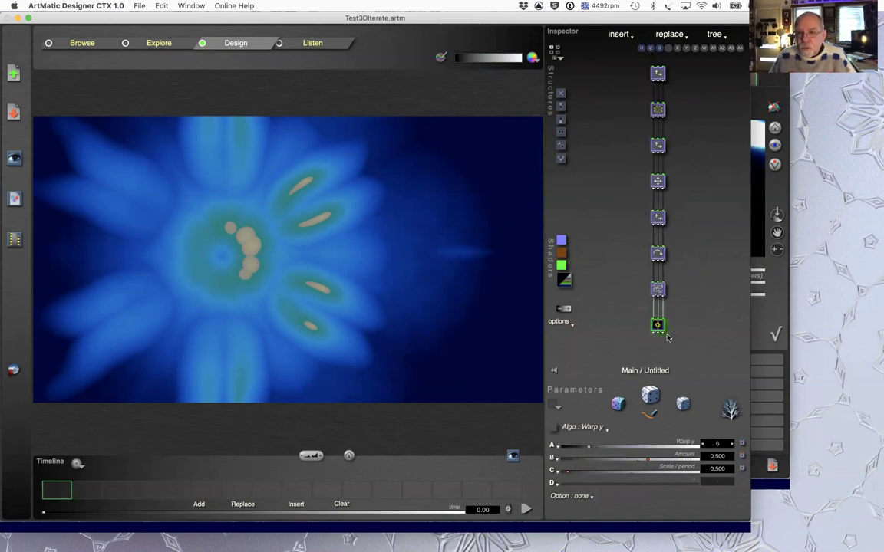
pyautogui.press('Return')
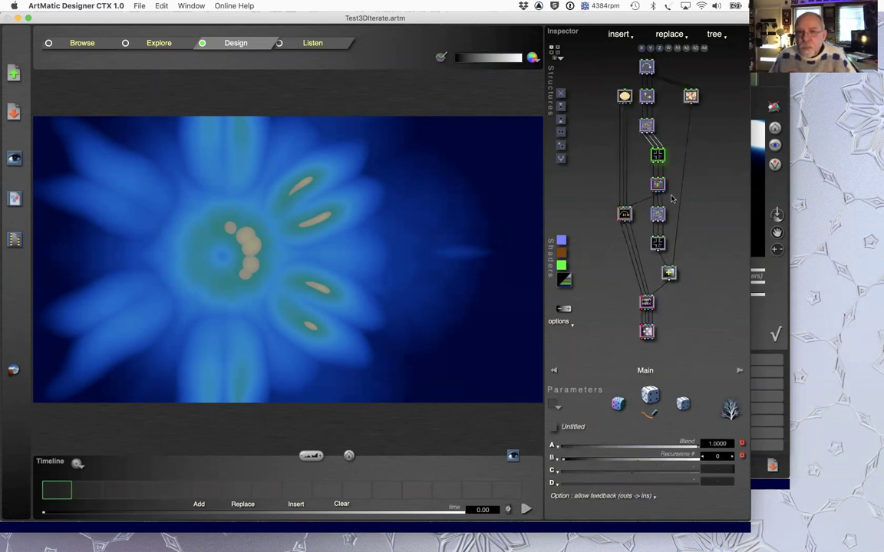
pyautogui.click(658, 243)
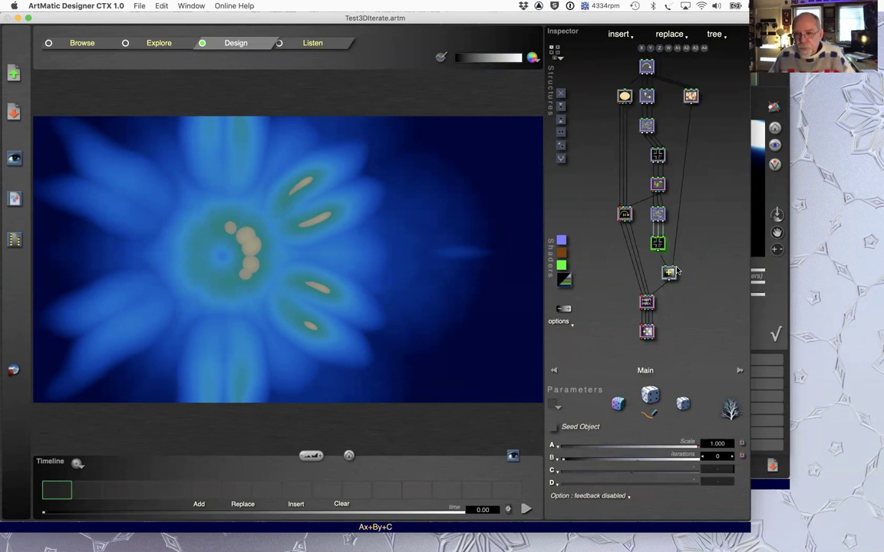
pyautogui.press('Return')
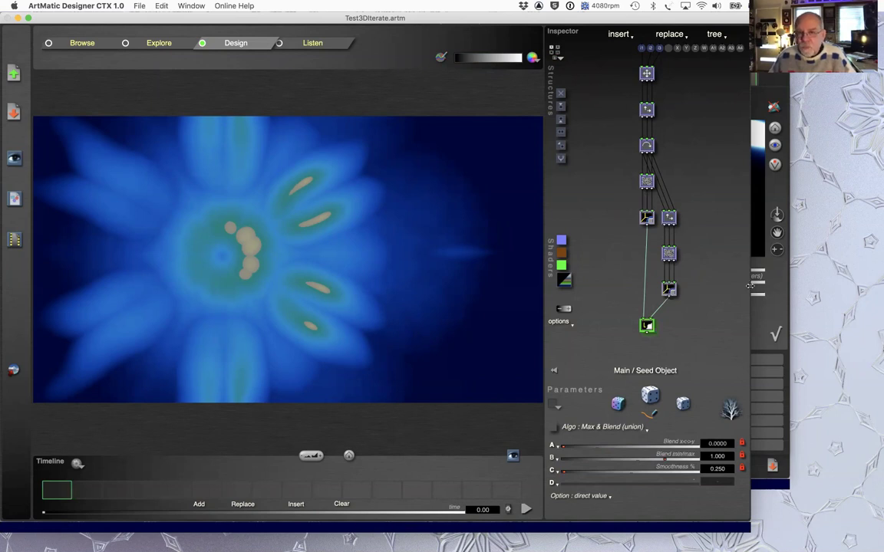
pyautogui.doubleClick(699, 256)
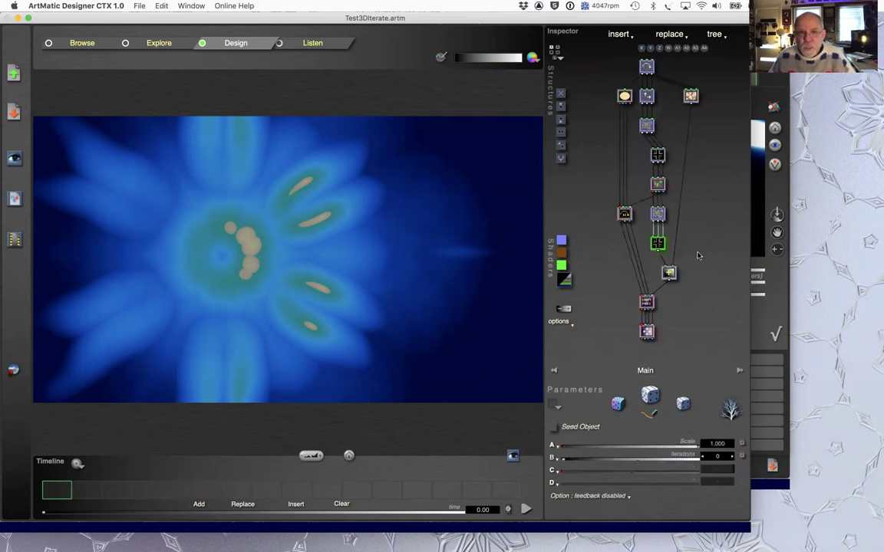
# Switch to ArtMatic Voyager, reopen the recent scene 3dloopersetup.vy and open its dfrmloopobj object in ArtMatic Designer
pyautogui.press('super+Tab')
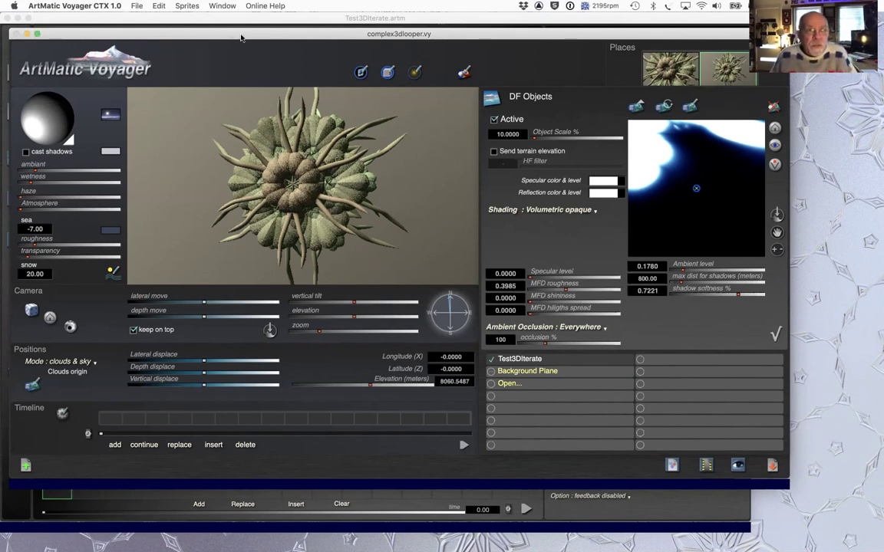
pyautogui.click(134, 5)
pyautogui.moveTo(144, 40)
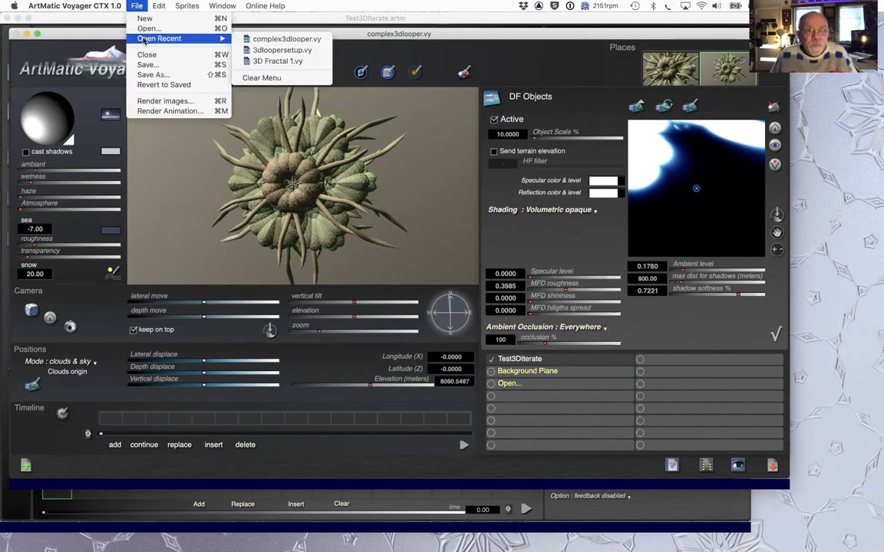
pyautogui.click(282, 50)
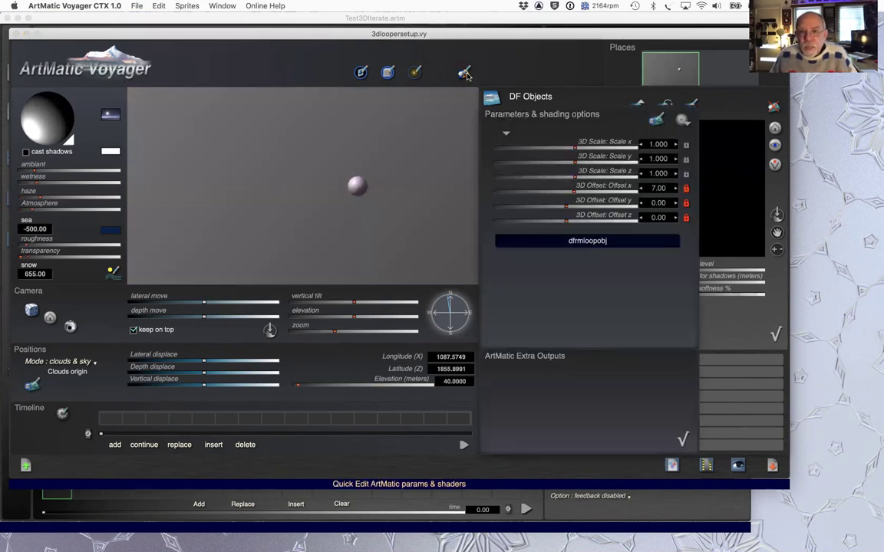
pyautogui.click(682, 440)
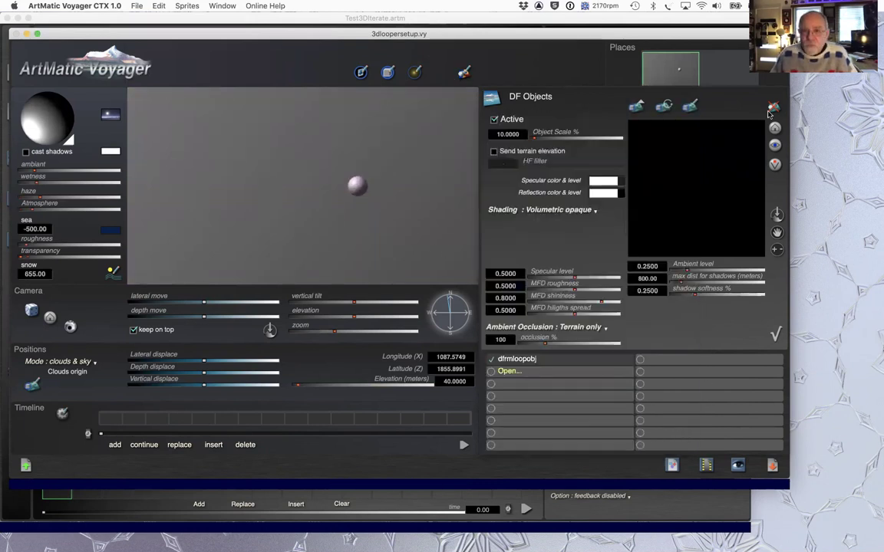
pyautogui.click(688, 110)
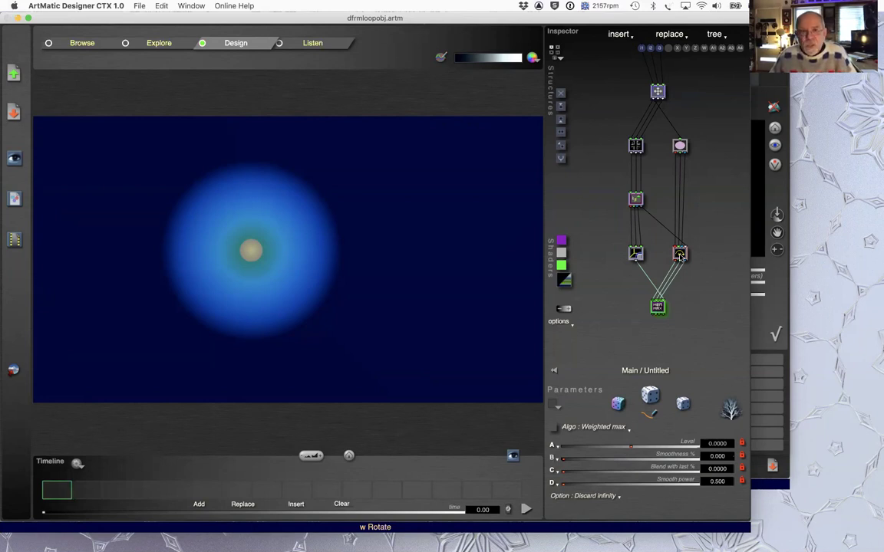
# Raise the 3D Looper tile's Iterations one by one to 5
pyautogui.click(637, 200)
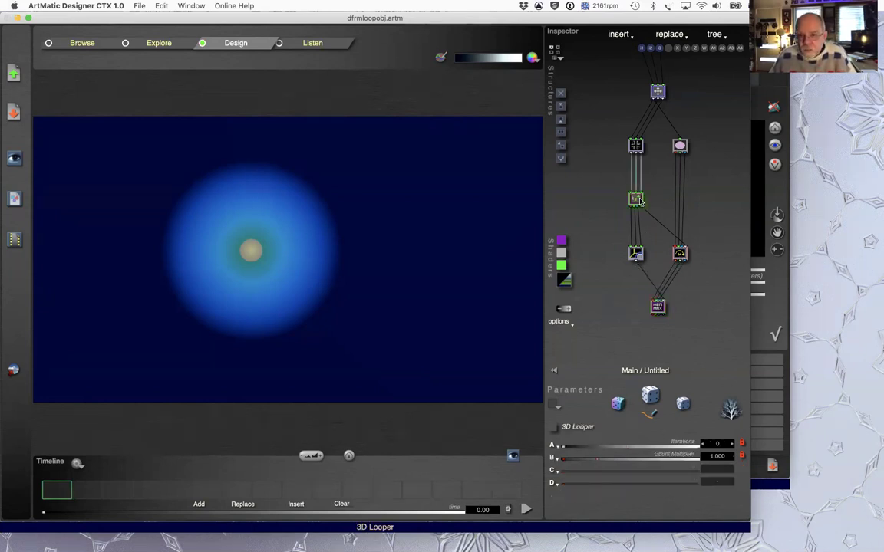
pyautogui.click(732, 446)
pyautogui.click(733, 445)
pyautogui.click(732, 445)
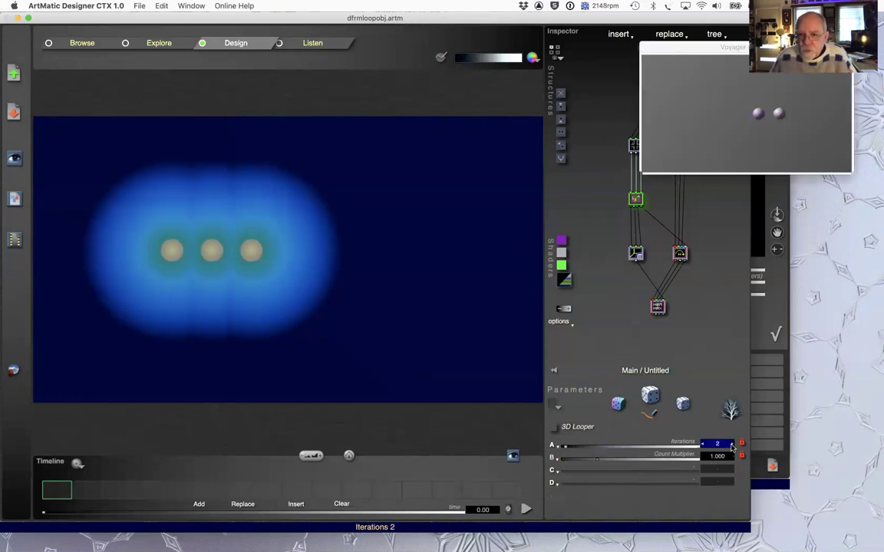
pyautogui.click(733, 445)
pyautogui.click(733, 445)
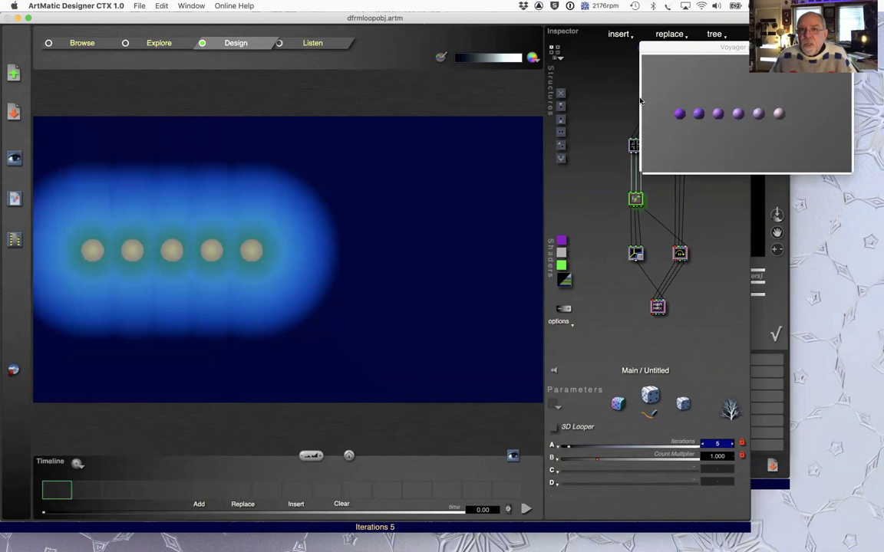
# Arrange the Voyager preview and Designer windows so both the preview and the tree are clear, with the w Rotate tile selected
pyautogui.moveTo(747, 48); pyautogui.dragTo(305, 17)
pyautogui.moveTo(627, 16); pyautogui.dragTo(673, 17)
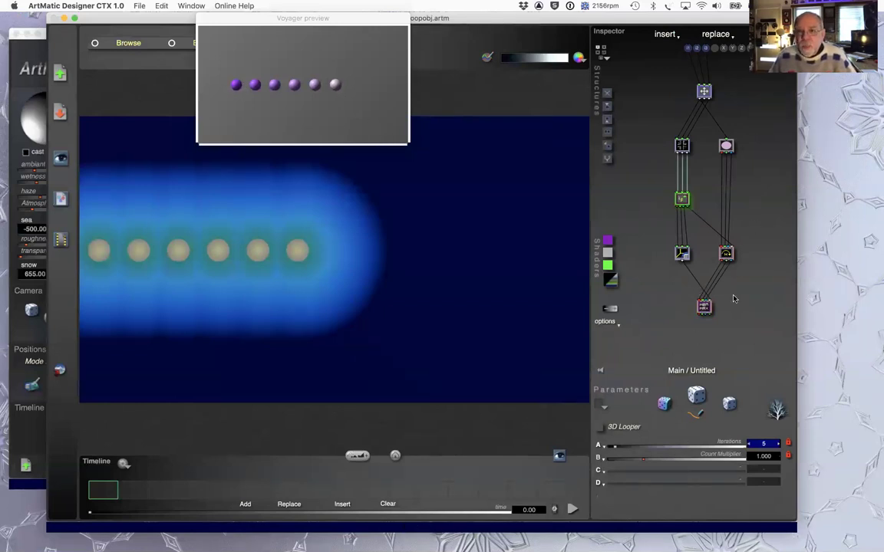
pyautogui.click(726, 261)
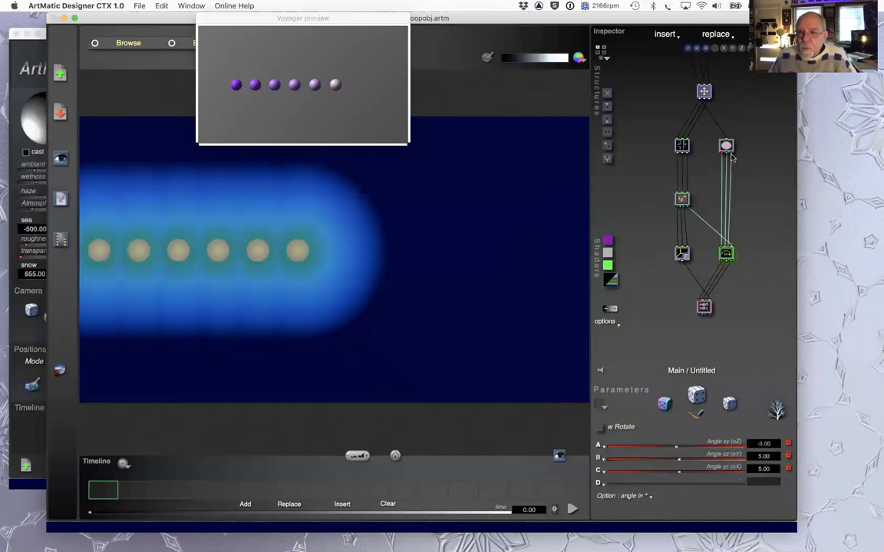
pyautogui.moveTo(719, 22); pyautogui.dragTo(699, 22)
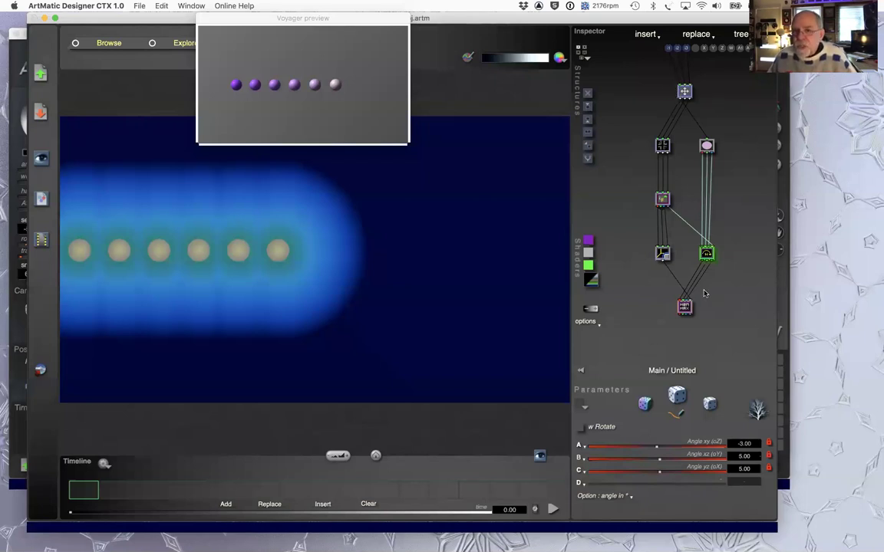
# Change the color constant tile to a pale yellow-green
pyautogui.click(710, 146)
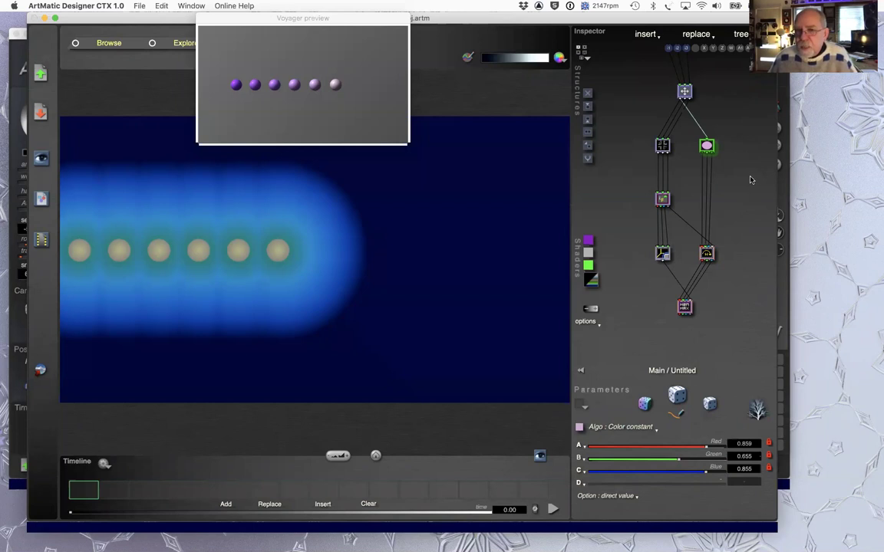
pyautogui.click(579, 427)
pyautogui.click(648, 381)
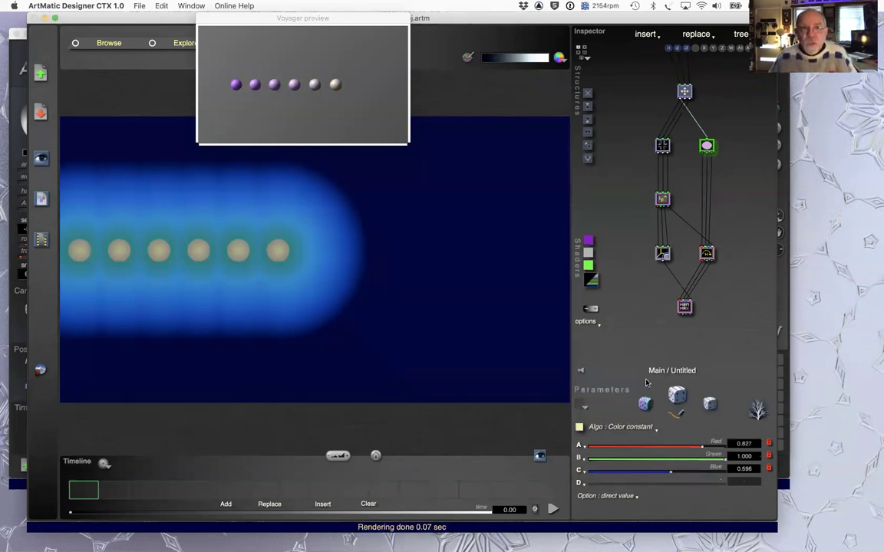
# Review the w Rotate and 3D Looper tiles, and set w Rotate's Angle xy and Angle xz to 2
pyautogui.click(707, 255)
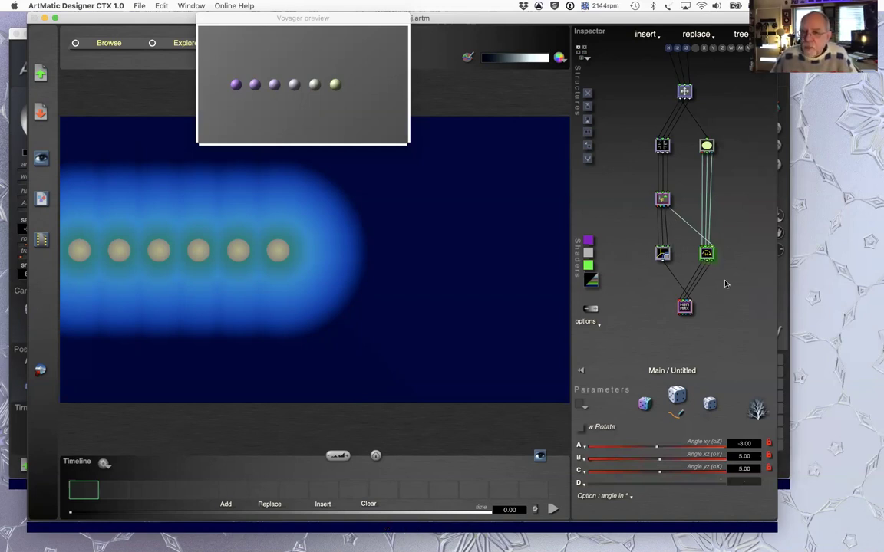
pyautogui.click(662, 201)
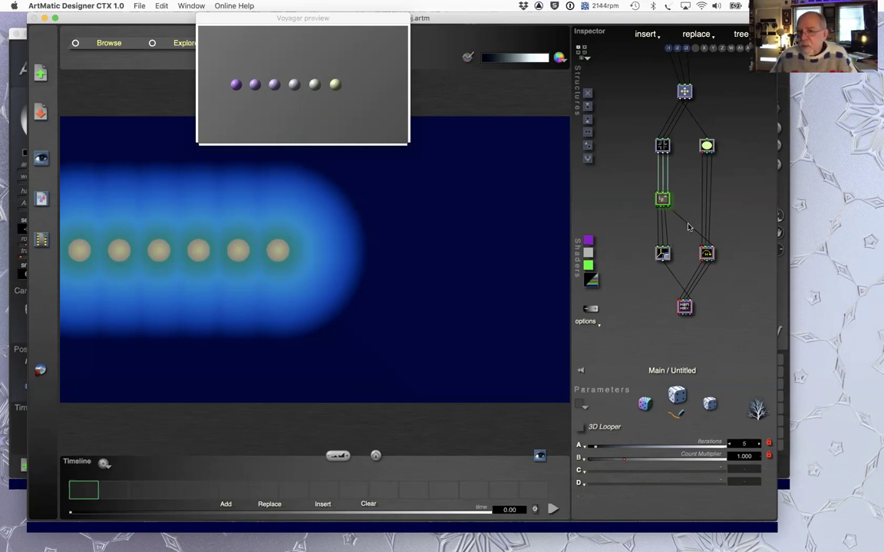
pyautogui.click(708, 255)
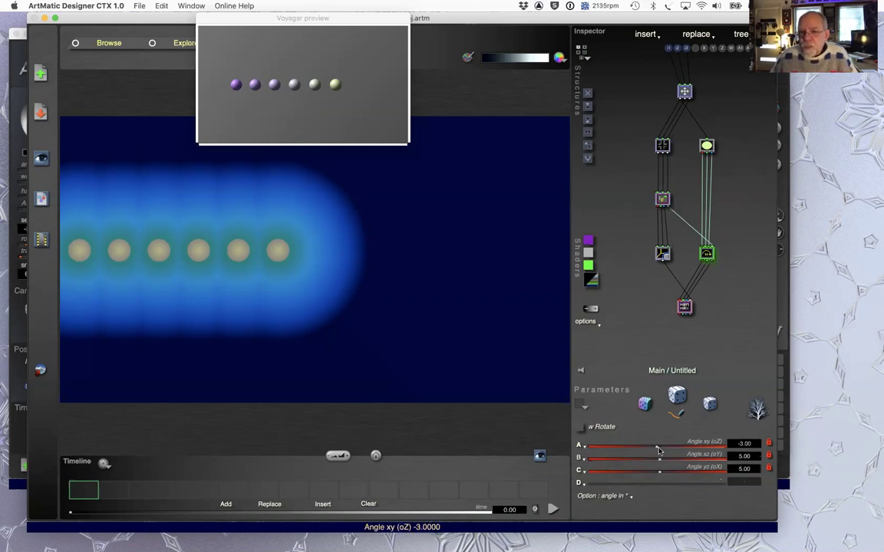
pyautogui.click(743, 444)
pyautogui.write('2')
pyautogui.press('Return')
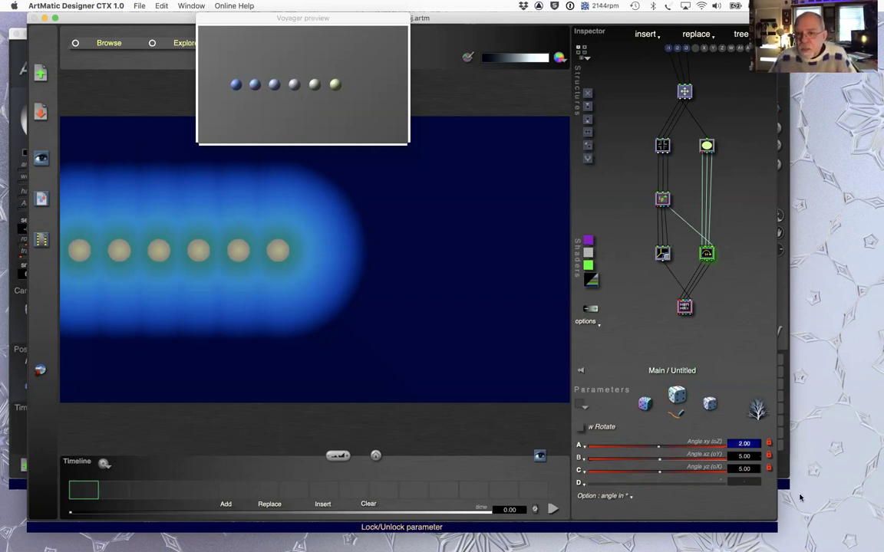
pyautogui.click(743, 456)
pyautogui.write('2.00')
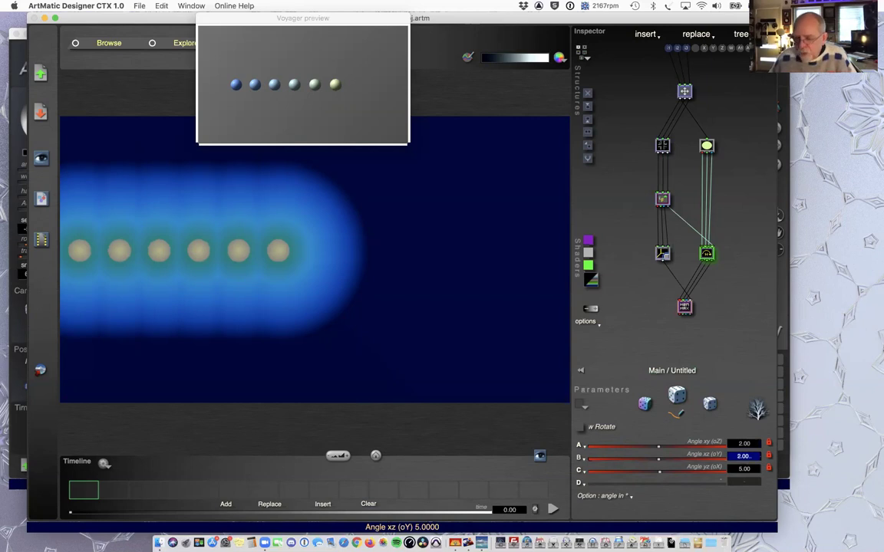
pyautogui.press('Return')
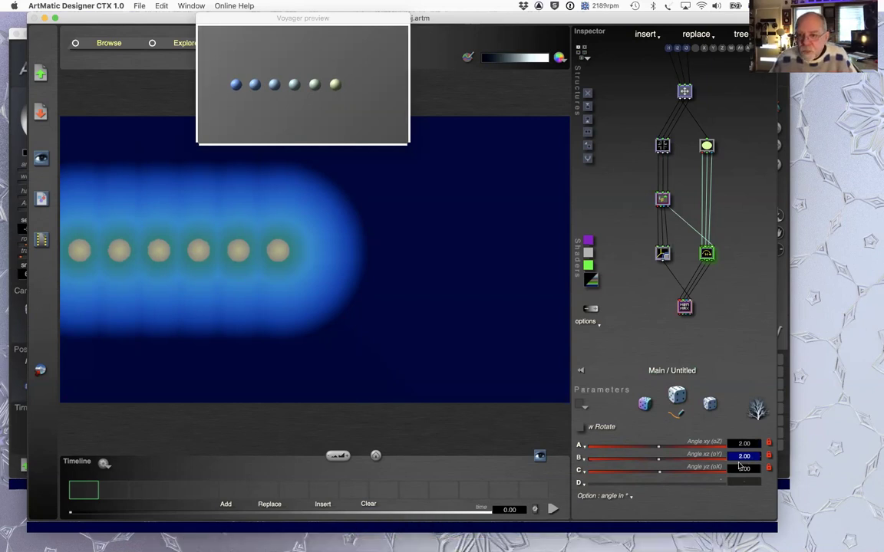
# Set w Rotate's Angle xz to 10 and then 12, Angle yz to 10 and Angle xy to 7
pyautogui.write('10')
pyautogui.press('Return')
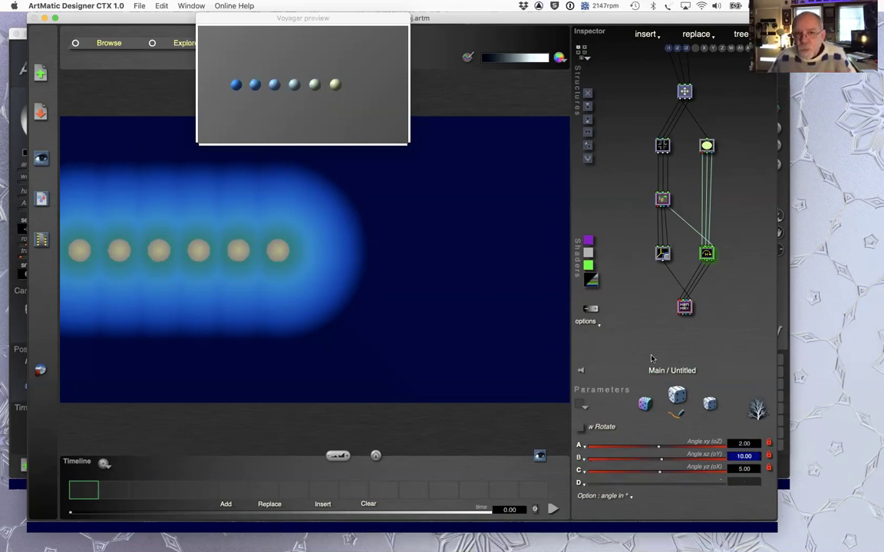
pyautogui.click(736, 464)
pyautogui.write('10')
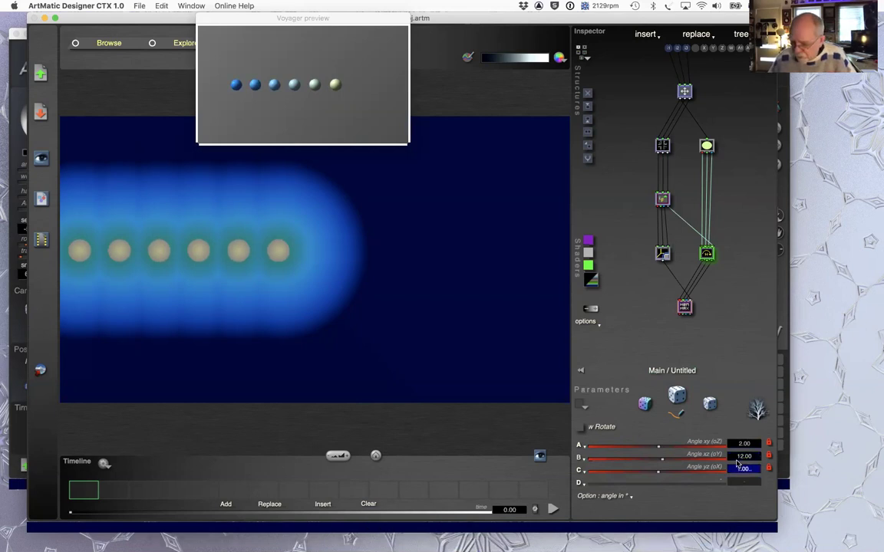
pyautogui.press('Return')
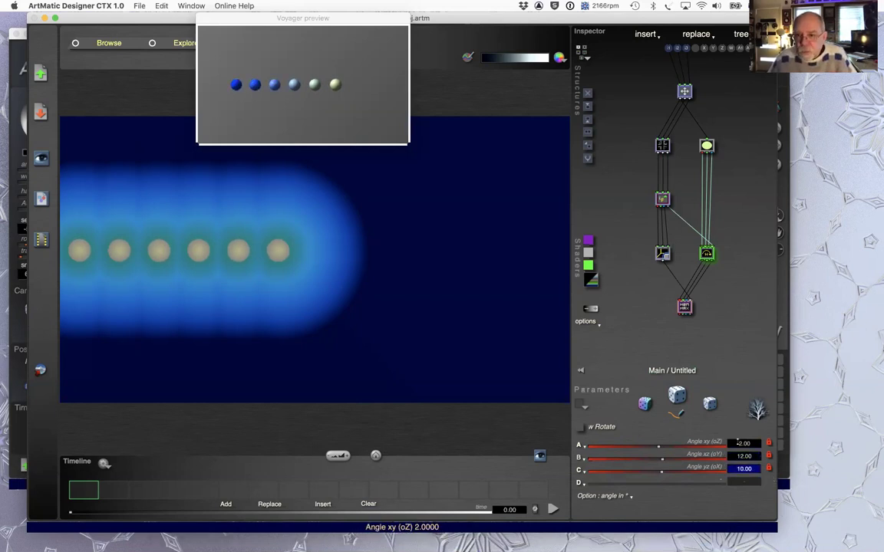
pyautogui.click(740, 443)
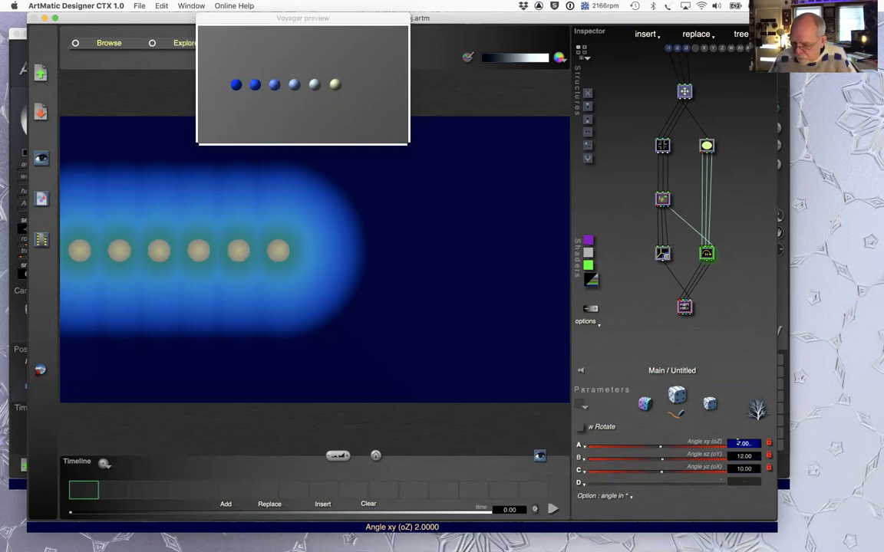
pyautogui.write('7')
pyautogui.press('Return')
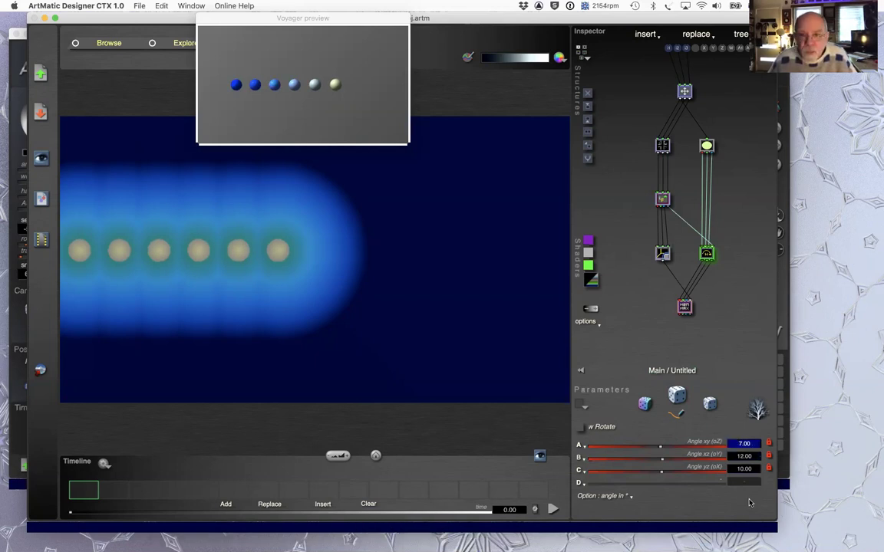
# Increase w Rotate's Angle xz to 80.16, then try Angle yz at 39.69 and settle it at -3.35
pyautogui.click(743, 456)
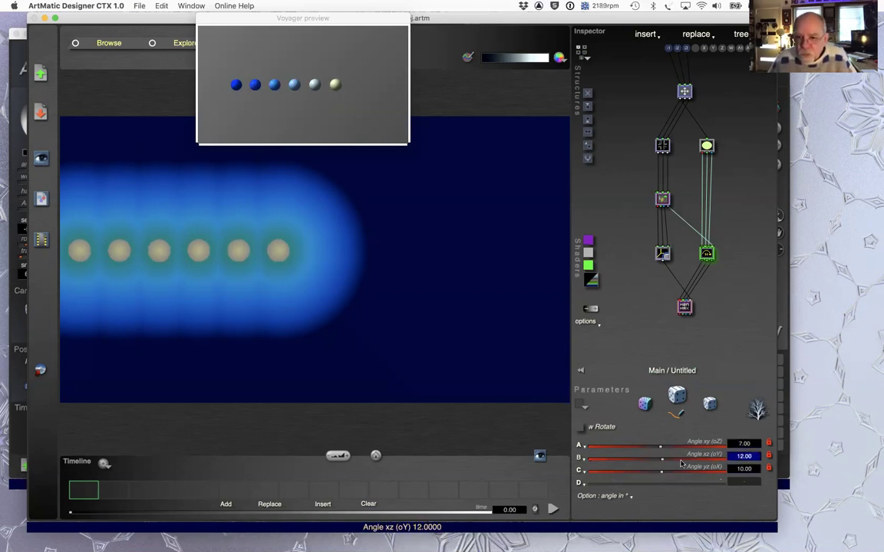
pyautogui.moveTo(679, 458); pyautogui.dragTo(687, 459)
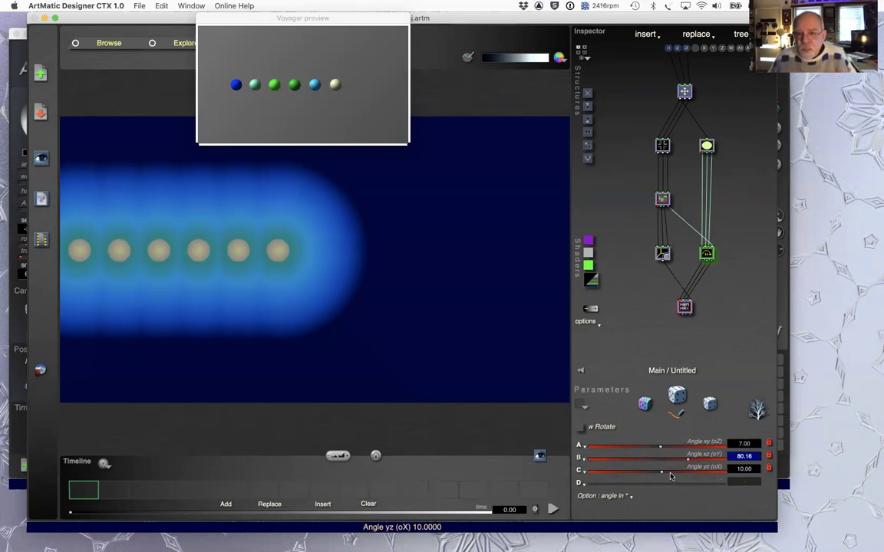
pyautogui.moveTo(672, 472); pyautogui.dragTo(674, 477)
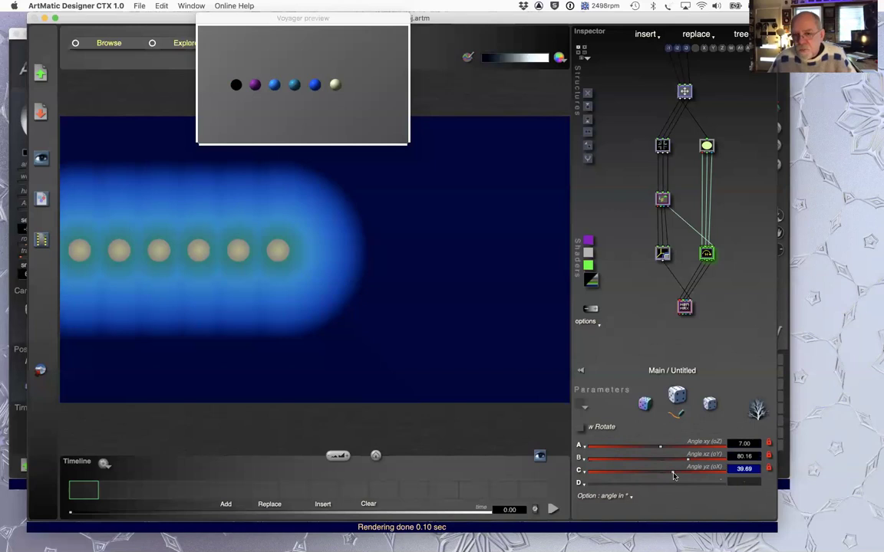
pyautogui.click(654, 471)
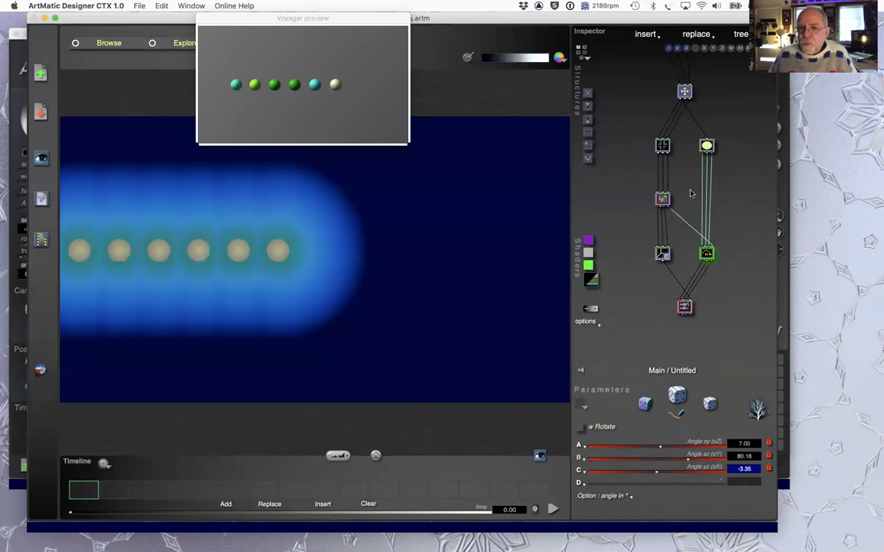
# Open the 3DTransform tile's inner tree and set the 3D Offset's Offset x to 0
pyautogui.click(665, 147)
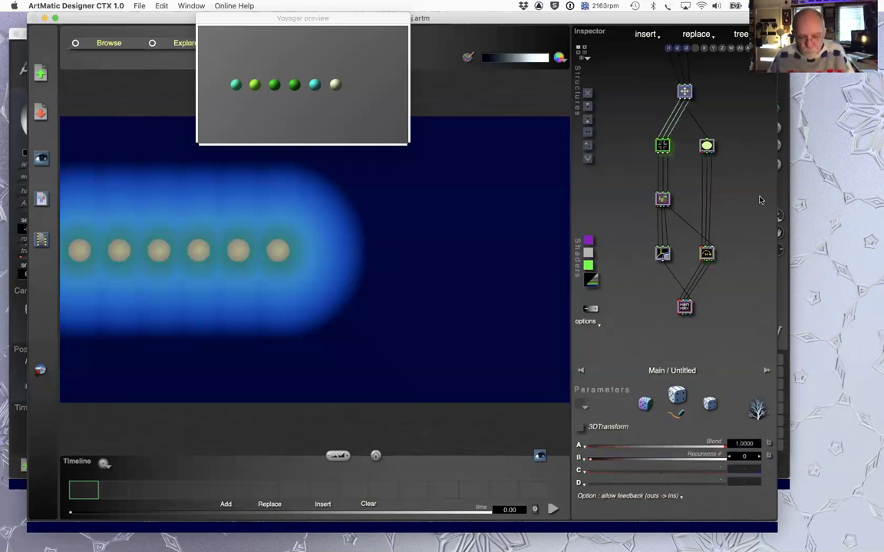
pyautogui.press('Return')
pyautogui.click(683, 120)
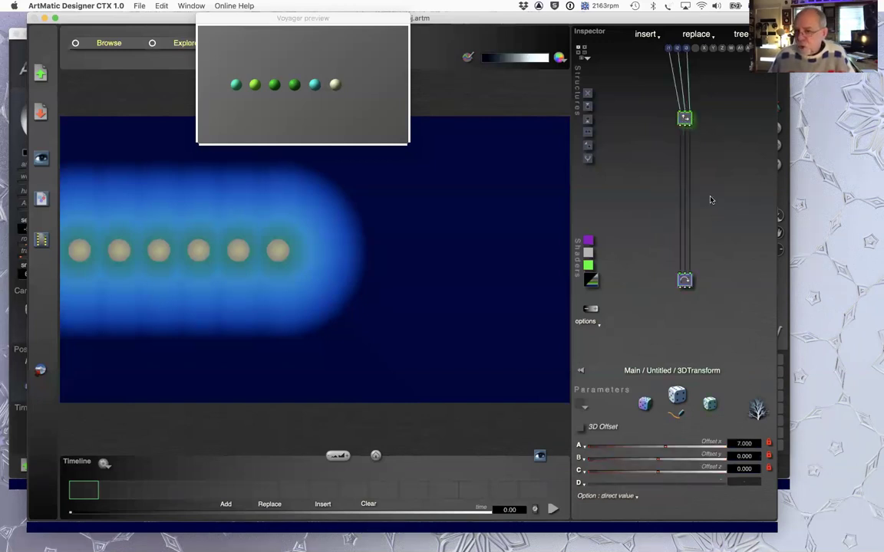
pyautogui.click(743, 444)
pyautogui.write('0')
pyautogui.press('Return')
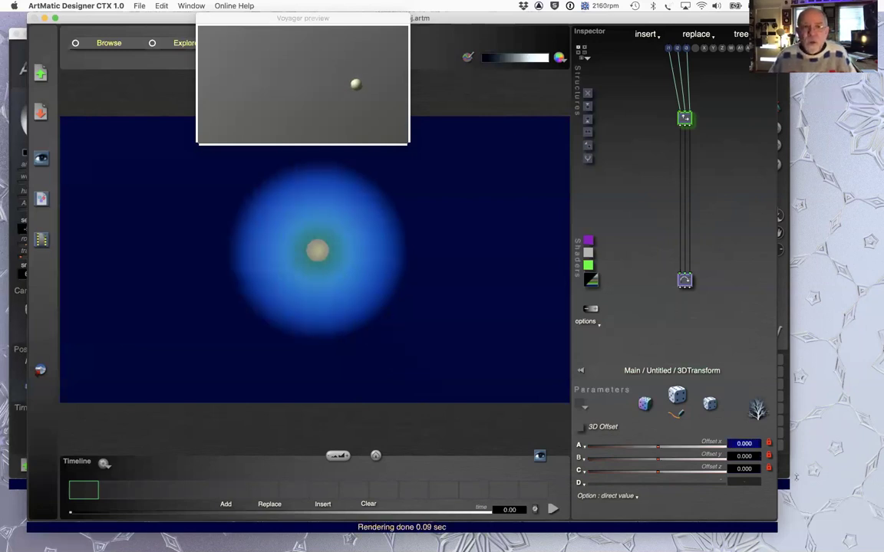
# Check the 3D Looper tile and the rotation tile inside 3DTransform, then set the 3D Offset's Offset x to 7
pyautogui.click(664, 369)
pyautogui.click(664, 201)
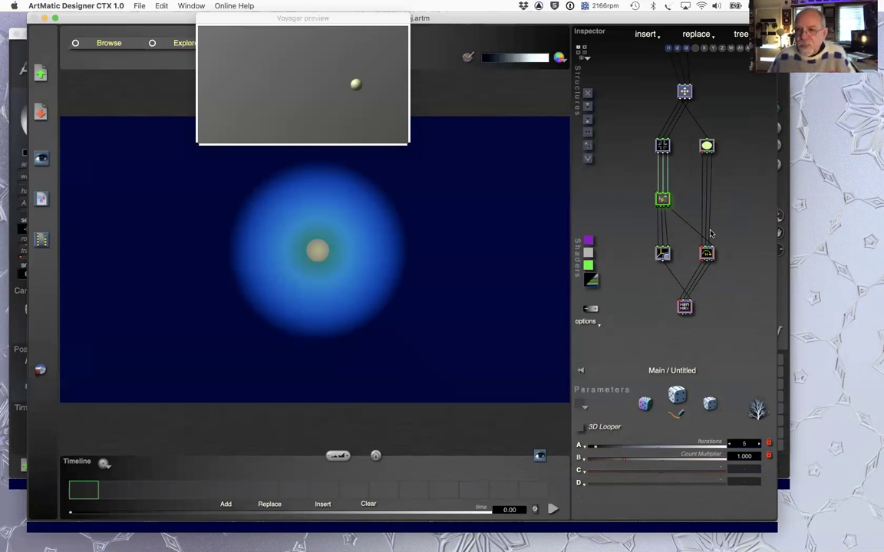
pyautogui.doubleClick(660, 146)
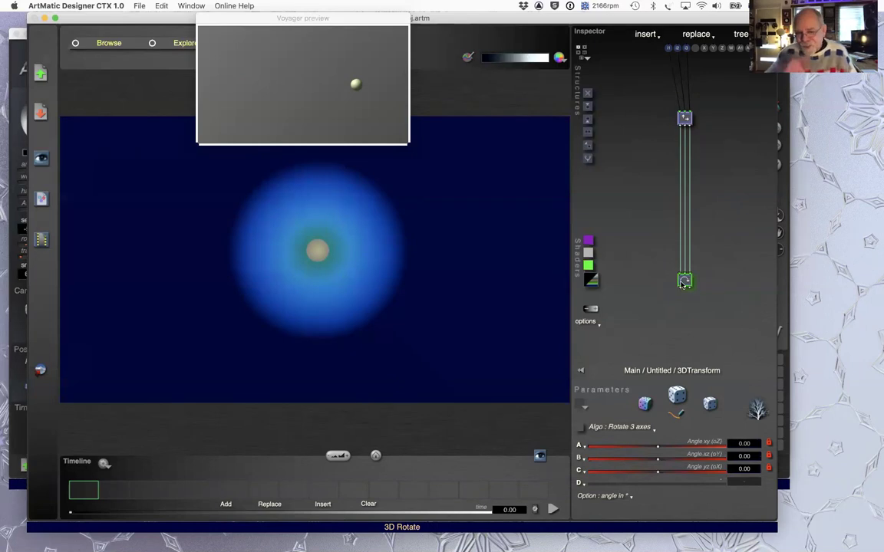
pyautogui.click(685, 118)
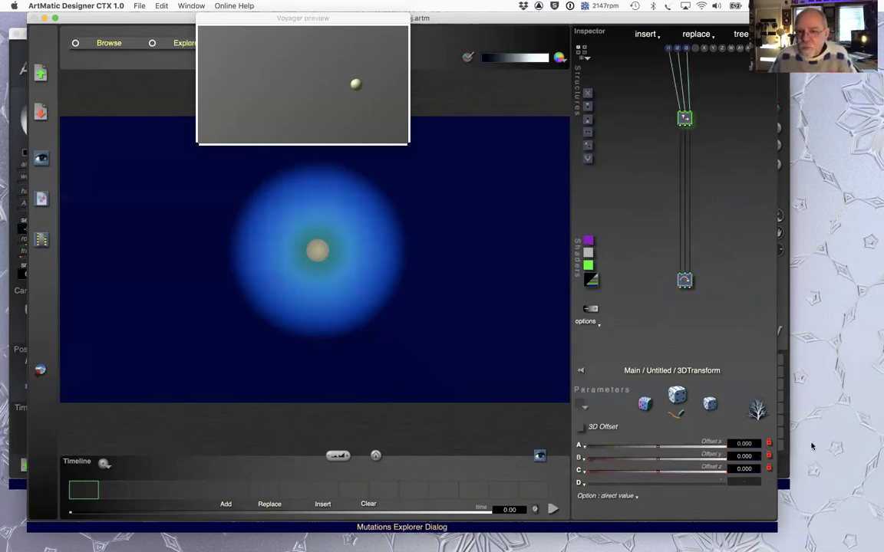
pyautogui.click(746, 445)
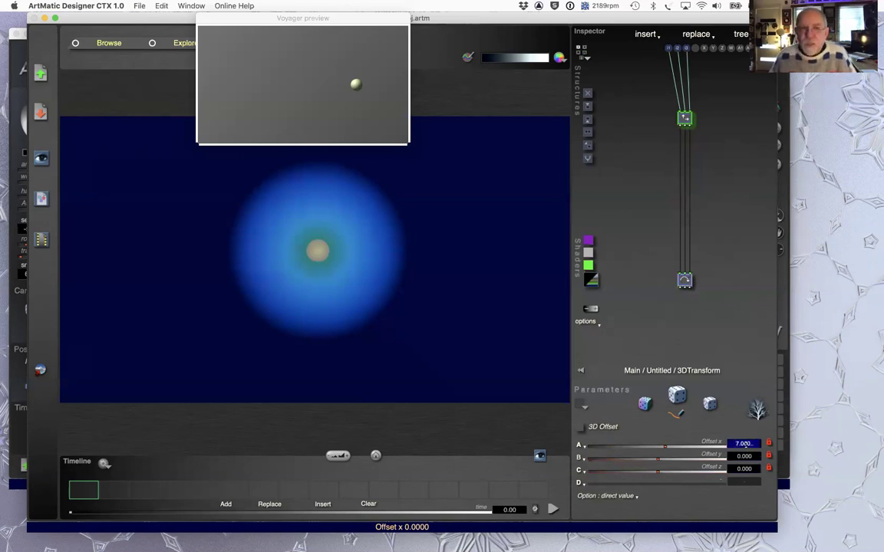
pyautogui.write('7')
pyautogui.press('Return')
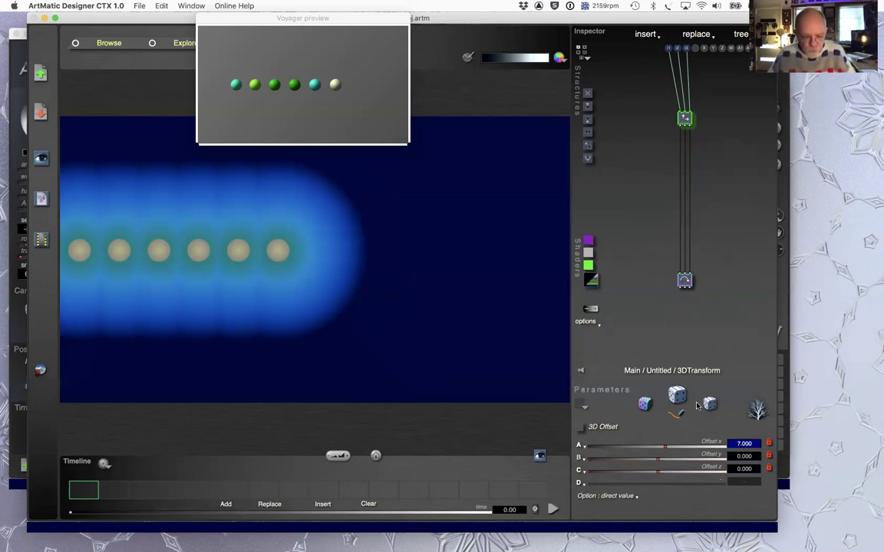
# Review the offset and rotation tiles inside the 3DTransform tree and return to the looper's tree
pyautogui.doubleClick(690, 315)
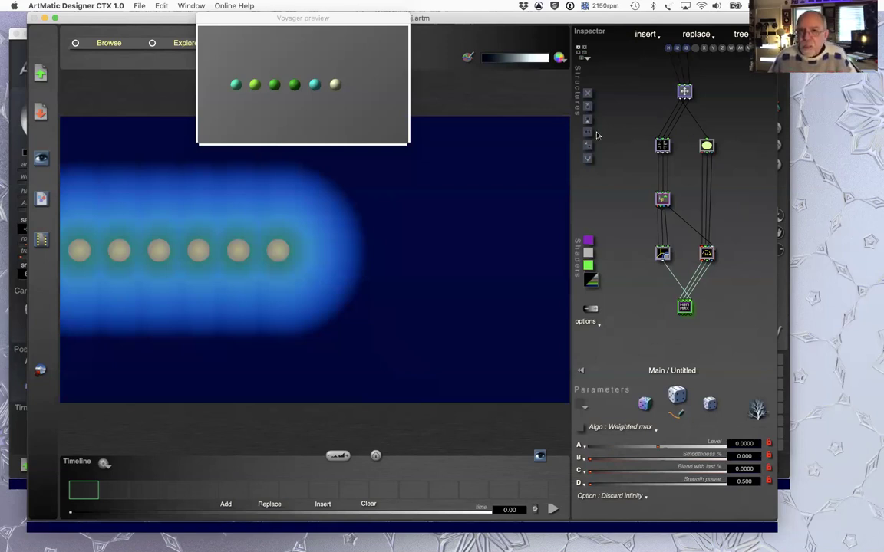
pyautogui.click(662, 146)
pyautogui.doubleClick(661, 145)
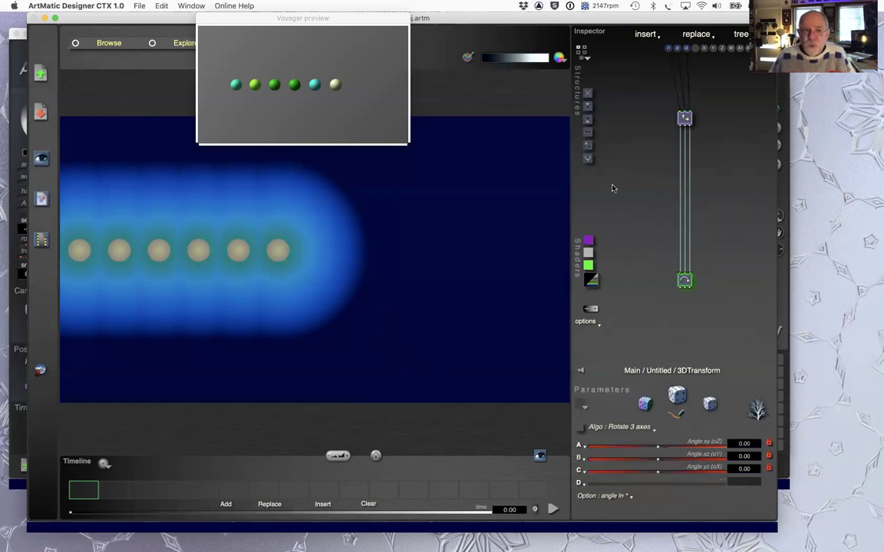
pyautogui.doubleClick(627, 273)
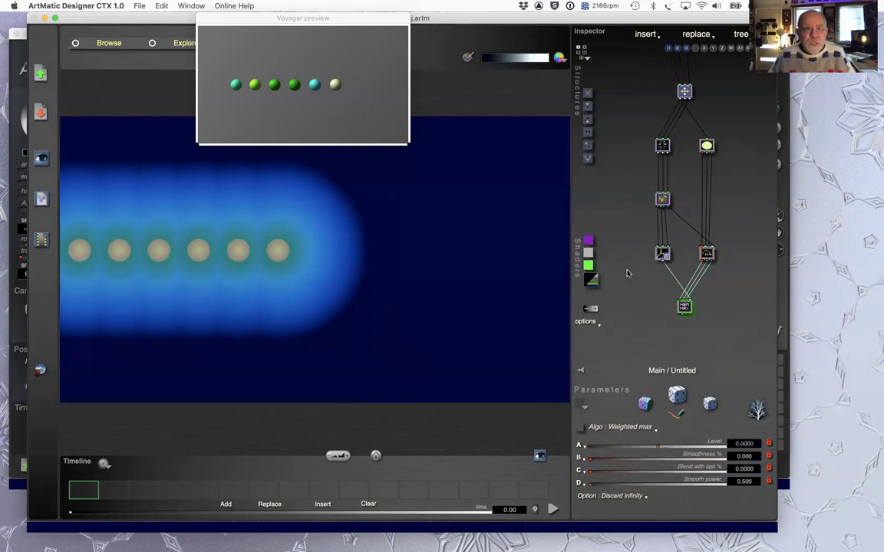
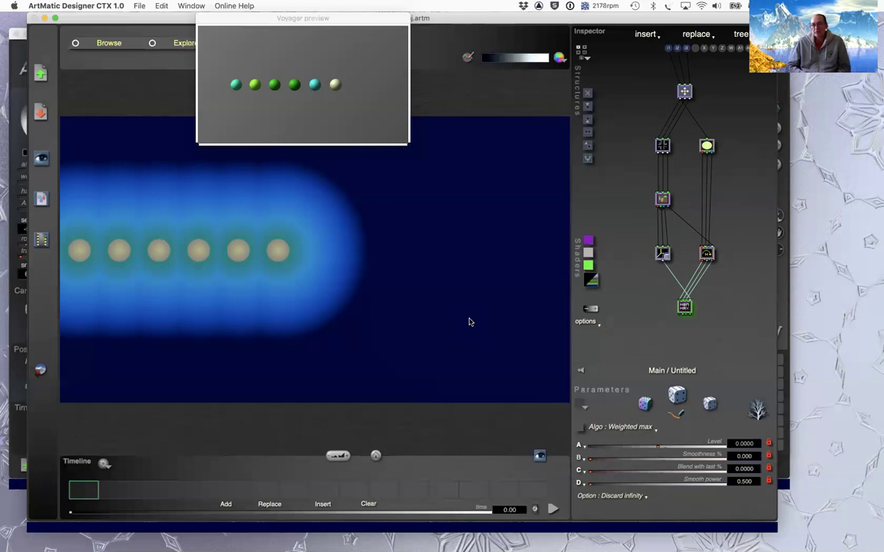
# Shift the Designer window aside and set the 3D Looper's Iterations to 7
pyautogui.click(663, 199)
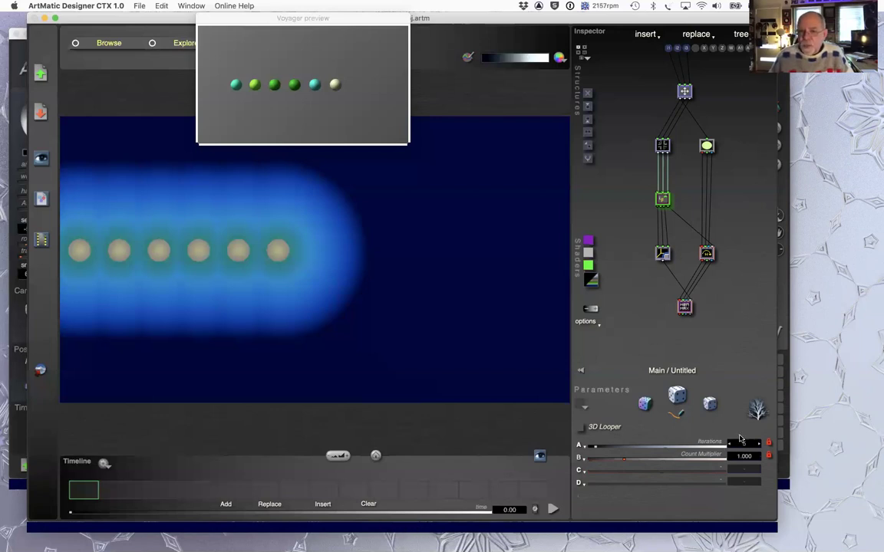
pyautogui.moveTo(686, 18); pyautogui.dragTo(660, 19)
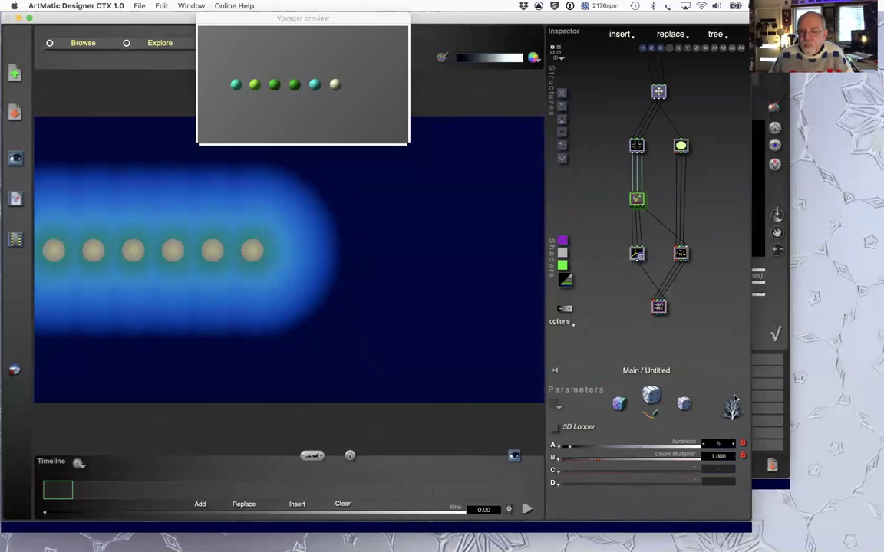
pyautogui.click(734, 445)
pyautogui.click(733, 444)
pyautogui.moveTo(734, 445); pyautogui.dragTo(719, 444)
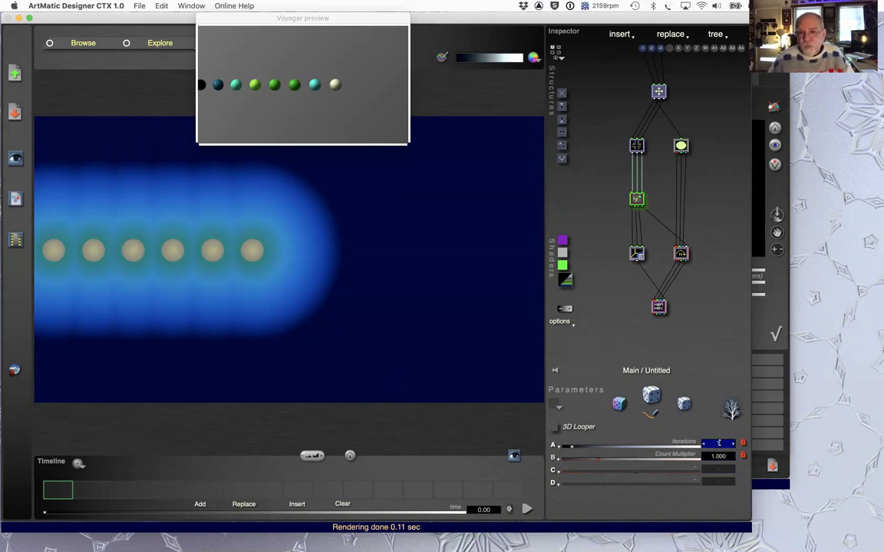
pyautogui.write('7')
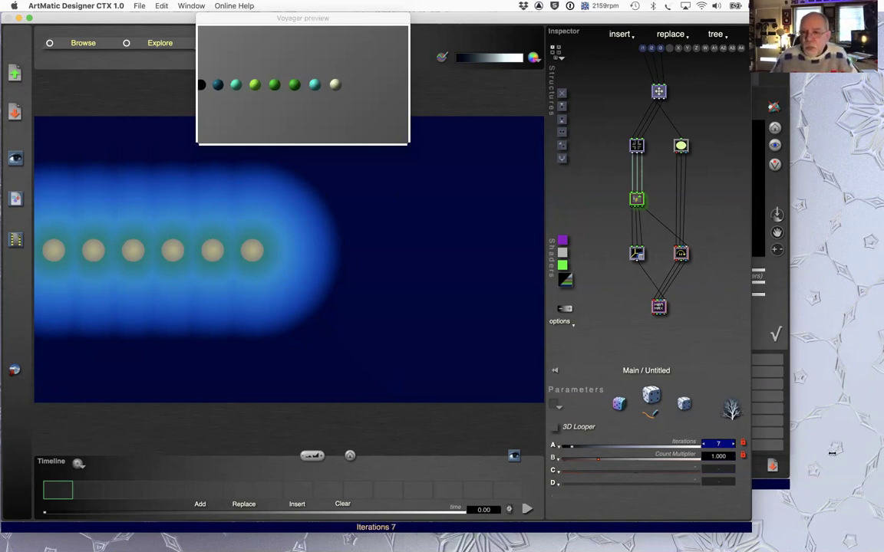
# Set the 3D Looper's Iterations to 5 and its Count Multiplier to 1.2
pyautogui.click(703, 447)
pyautogui.click(703, 447)
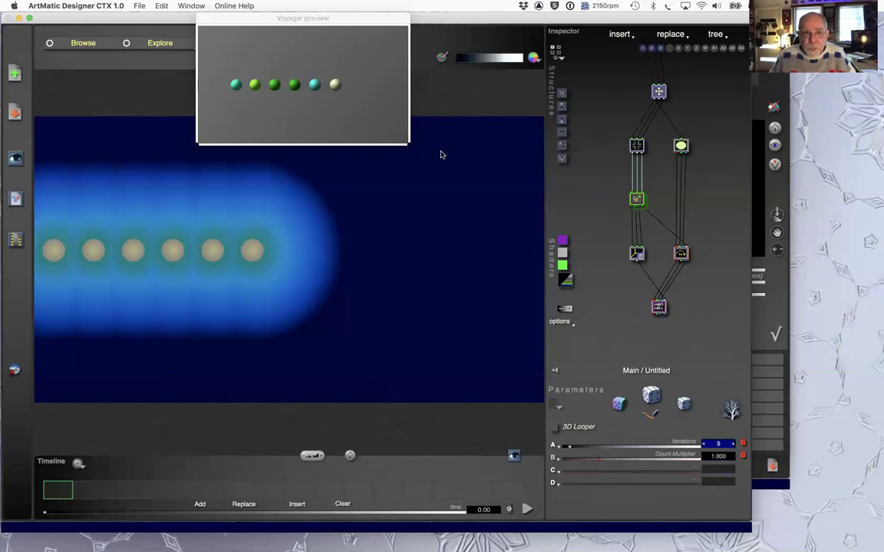
pyautogui.click(725, 456)
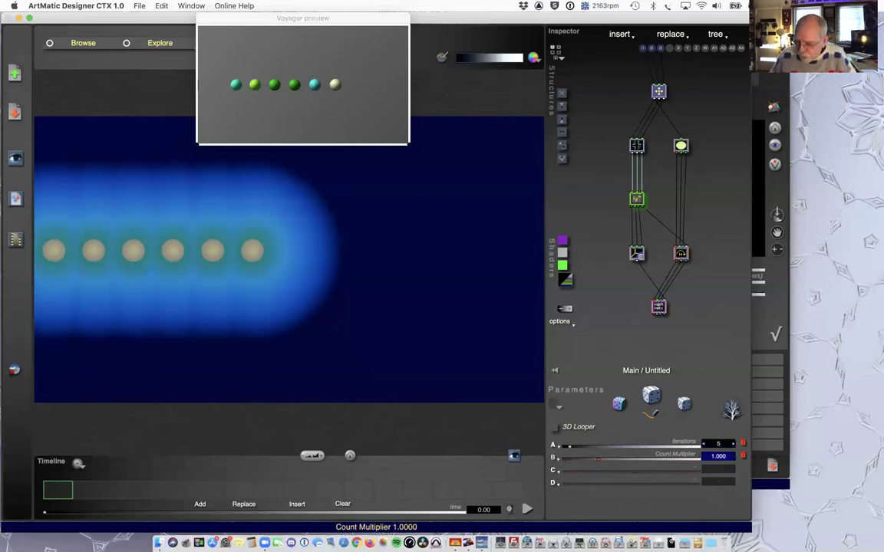
pyautogui.write('1.200')
pyautogui.press('Return')
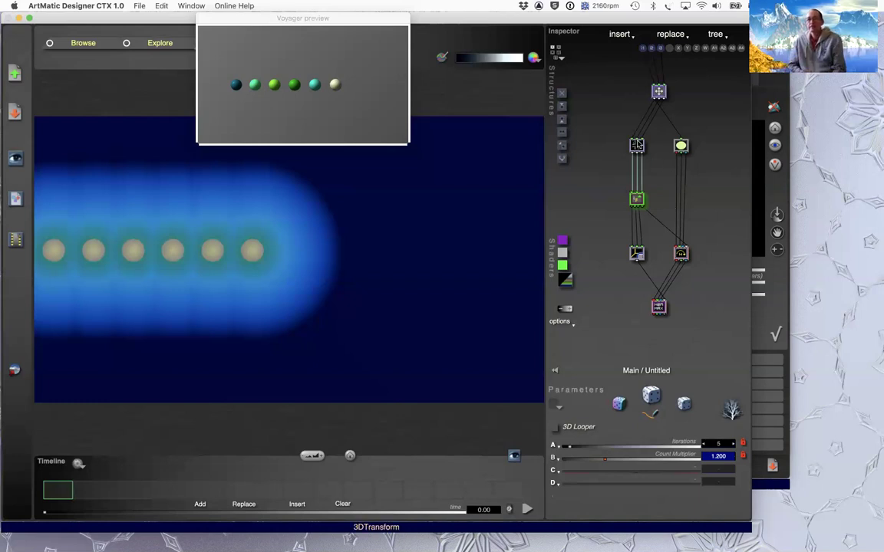
# Try a higher Recursions # on the 3DTransform tile, then return it to 0
pyautogui.click(637, 145)
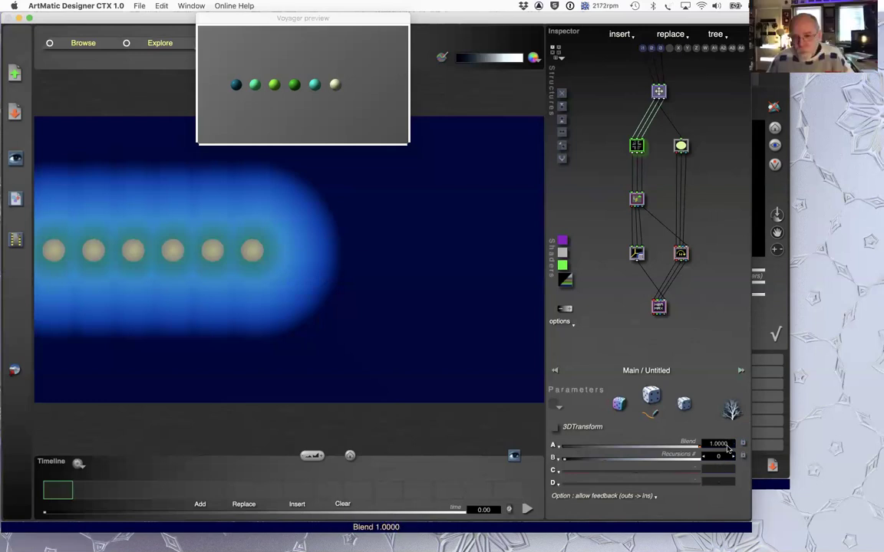
pyautogui.click(733, 458)
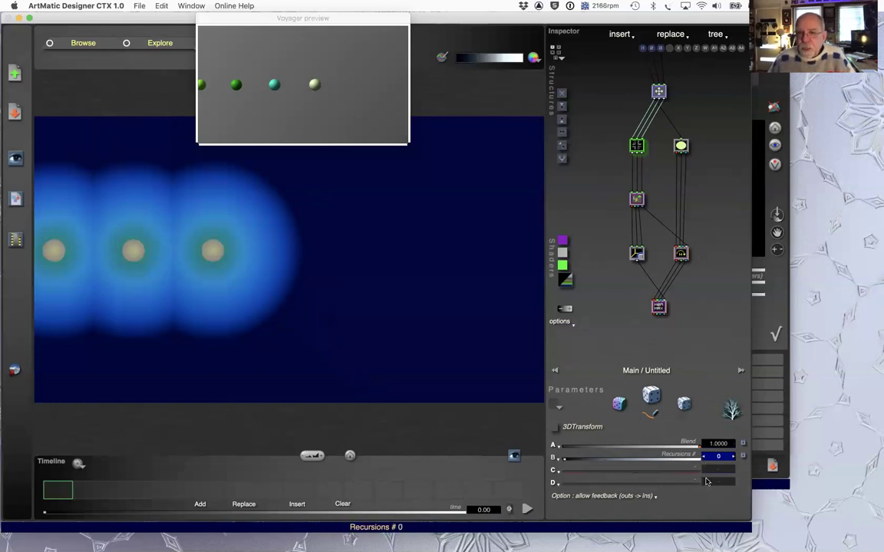
pyautogui.moveTo(703, 459); pyautogui.dragTo(735, 459)
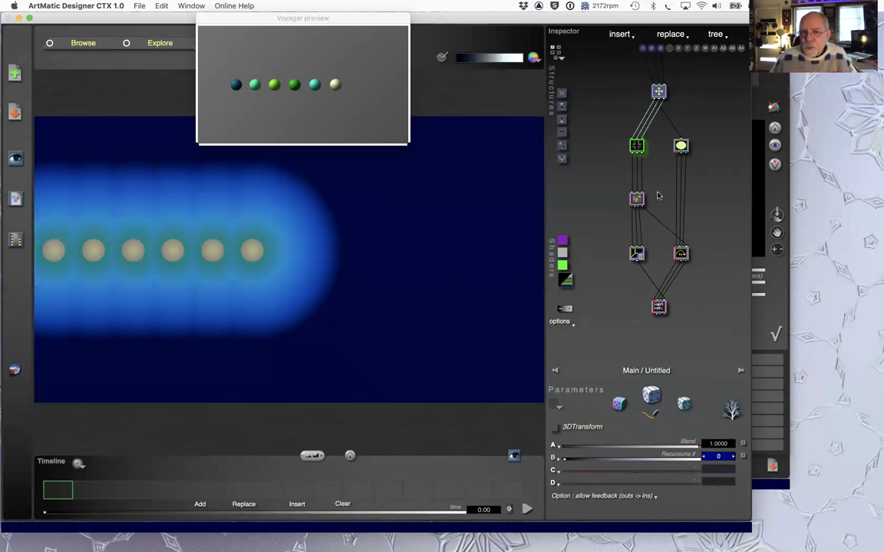
# Lock the Blend and Recursions # parameters of the 3DTransform tile
pyautogui.doubleClick(637, 146)
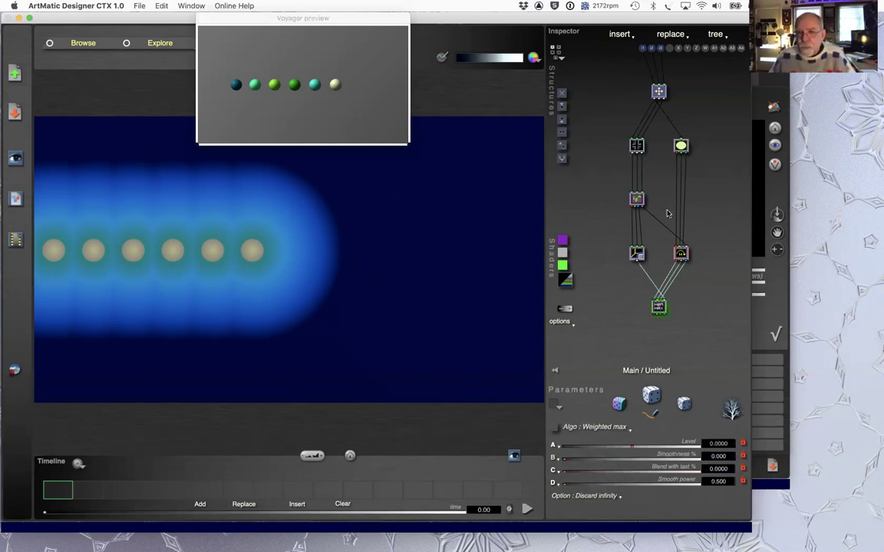
pyautogui.click(637, 146)
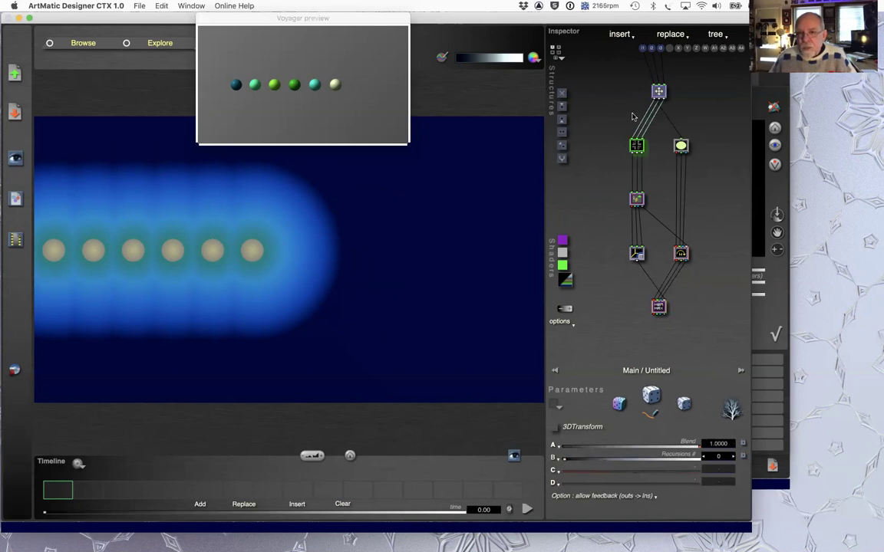
pyautogui.click(742, 443)
pyautogui.click(742, 456)
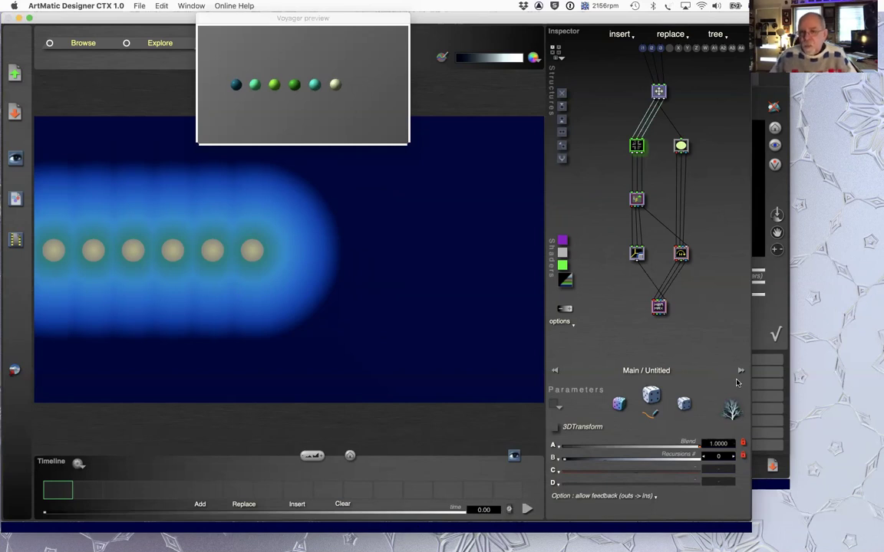
# Check the 3D Looper's parameters, then switch to ArtMatic Voyager and open the file 3D Fractal 1.vy
pyautogui.click(637, 198)
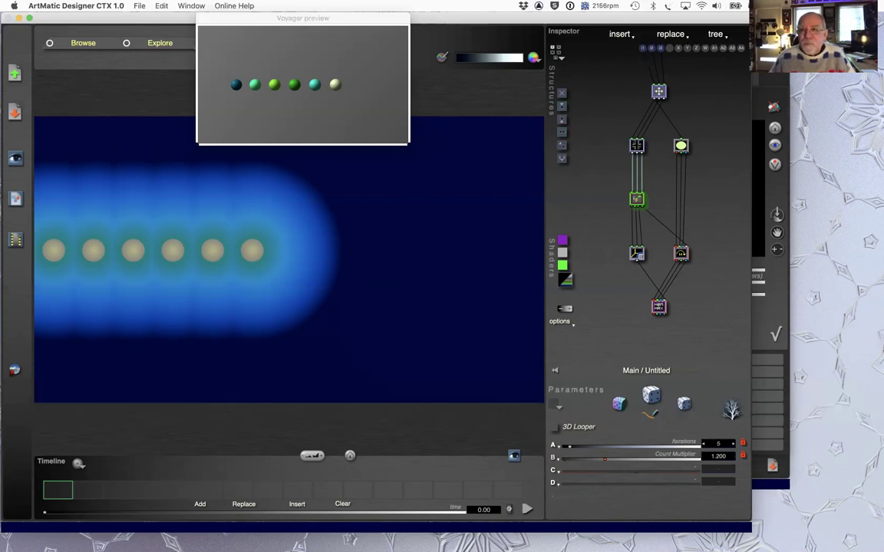
pyautogui.click(286, 113)
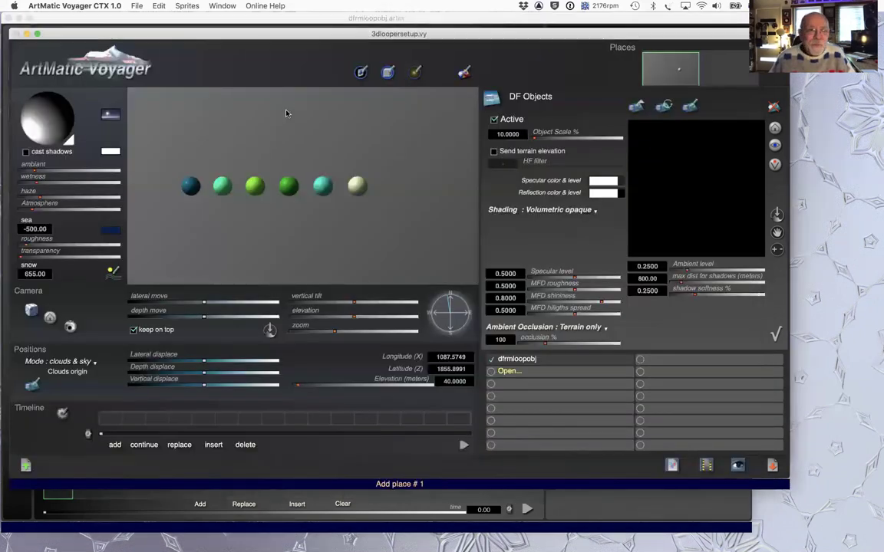
pyautogui.click(134, 7)
pyautogui.click(148, 28)
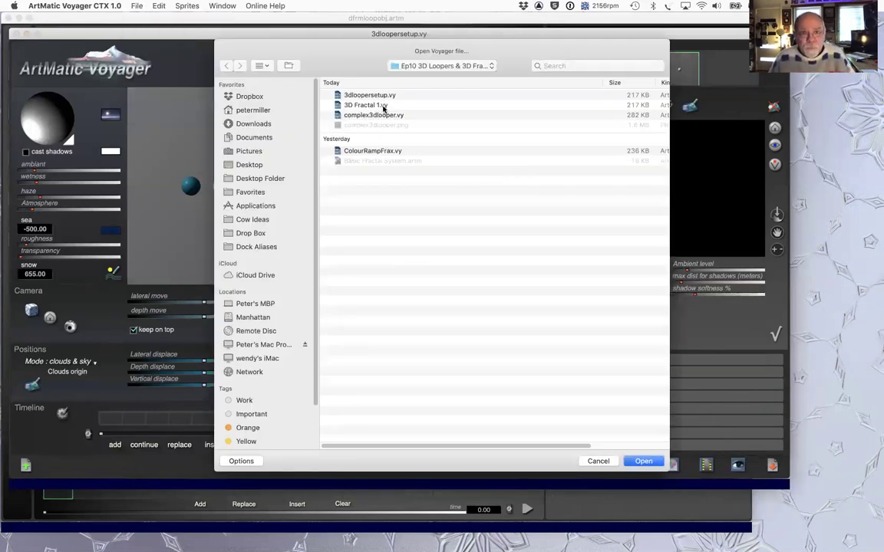
pyautogui.click(347, 105)
pyautogui.click(639, 461)
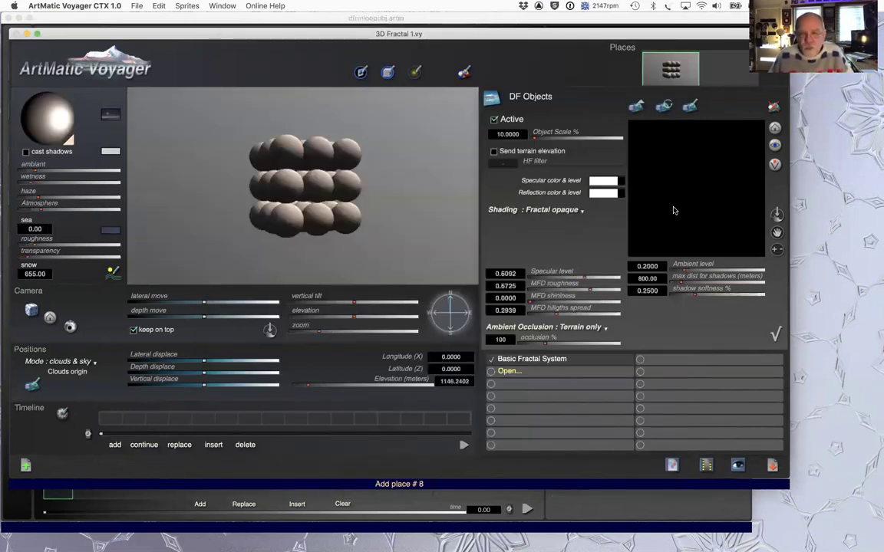
# Open the scene's Basic Fractal System for editing in ArtMatic Designer, comparing it briefly with the Voyager scene
pyautogui.click(690, 110)
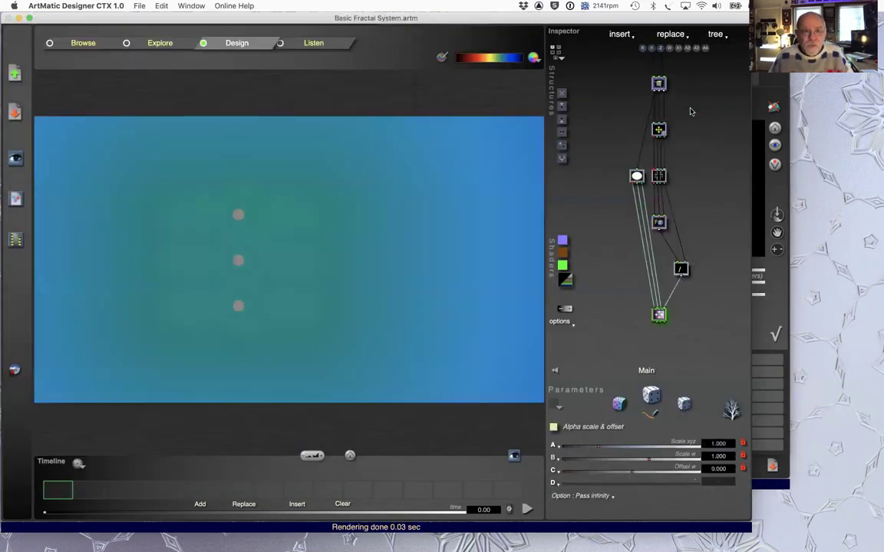
pyautogui.press('super+Tab')
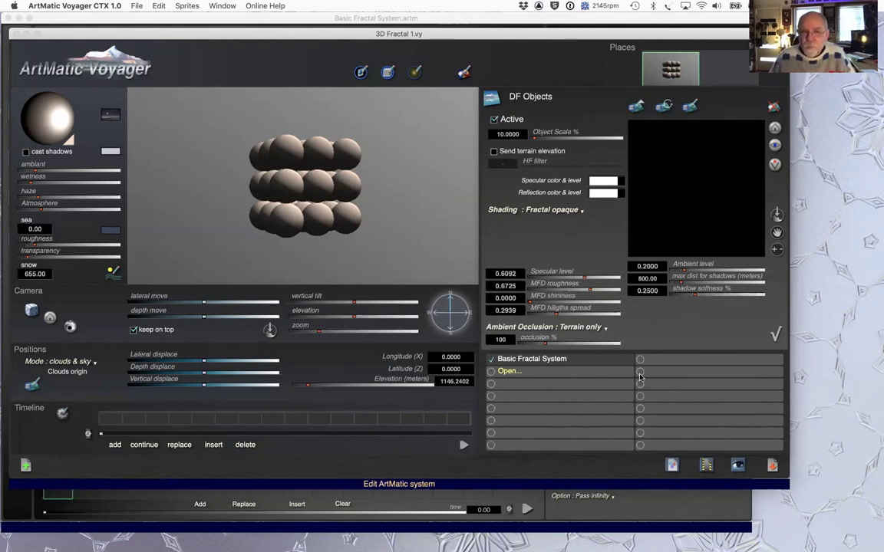
pyautogui.click(641, 376)
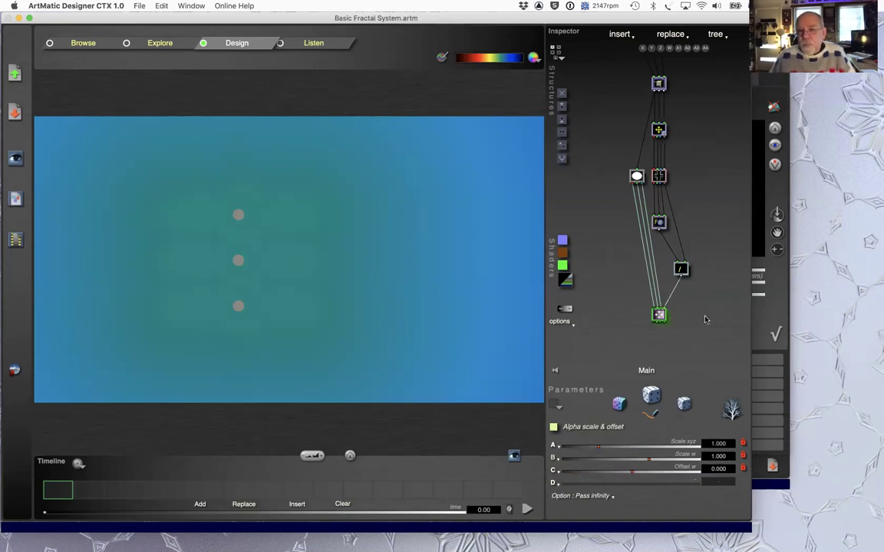
# Inspect the parameters of the S-Space Scale tile, the 3D DF shapes tile and the recursive compiled tree between them
pyautogui.click(660, 131)
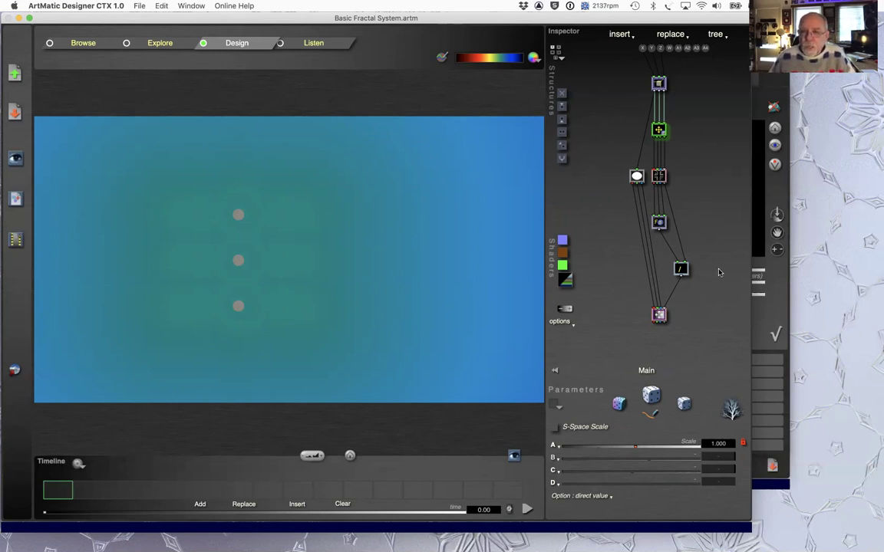
pyautogui.click(658, 223)
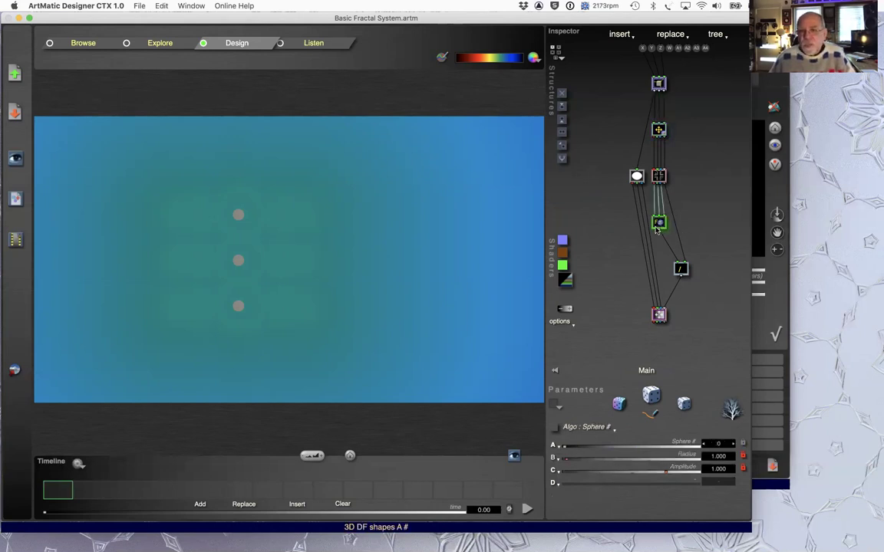
pyautogui.click(659, 177)
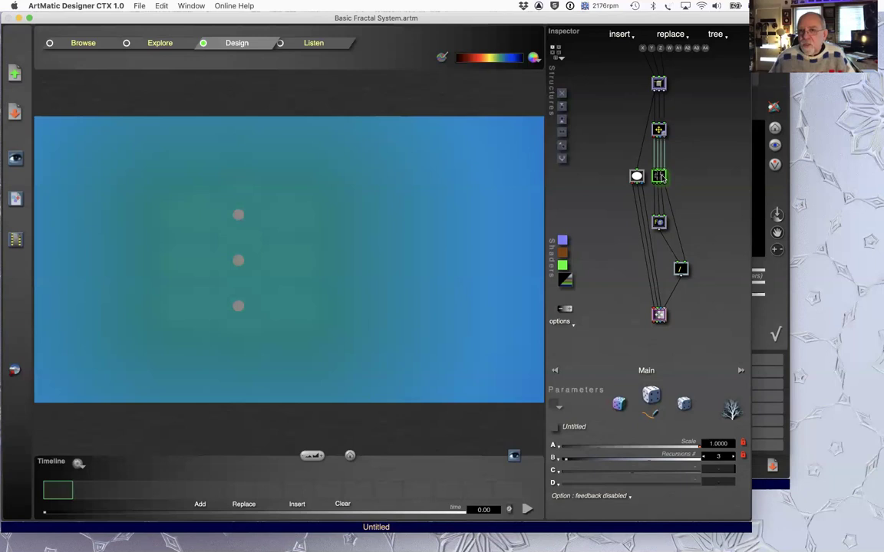
# Try lowering the recursive compiled tree's Recursions # to 0, then set it back to 3
pyautogui.click(704, 459)
pyautogui.click(703, 459)
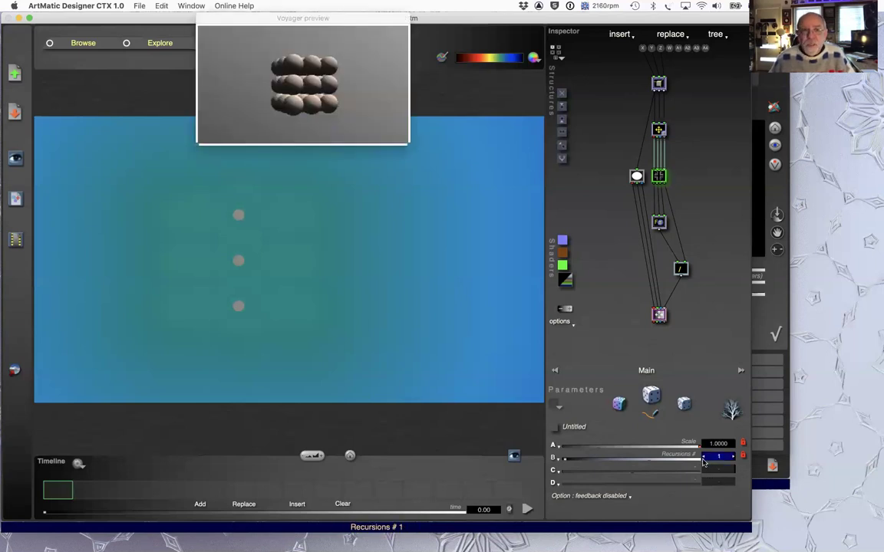
pyautogui.click(703, 459)
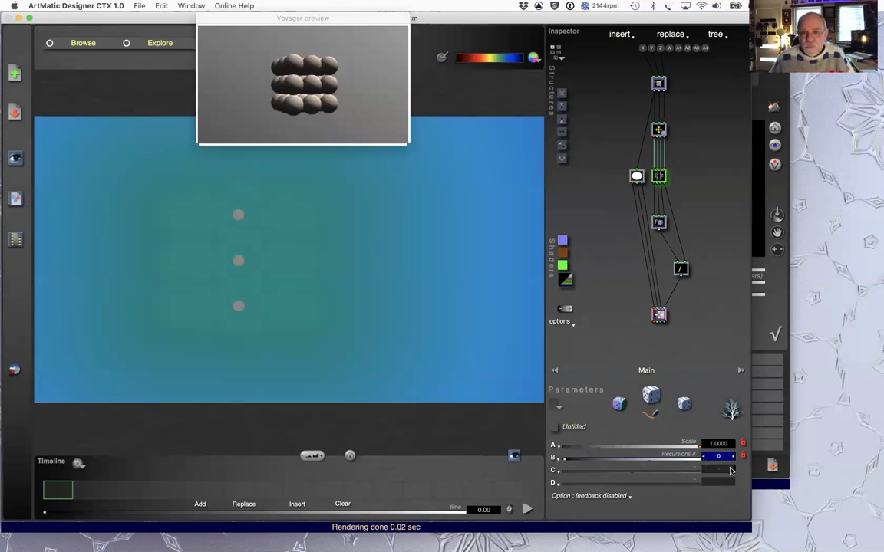
pyautogui.click(733, 458)
pyautogui.click(732, 458)
pyautogui.click(733, 458)
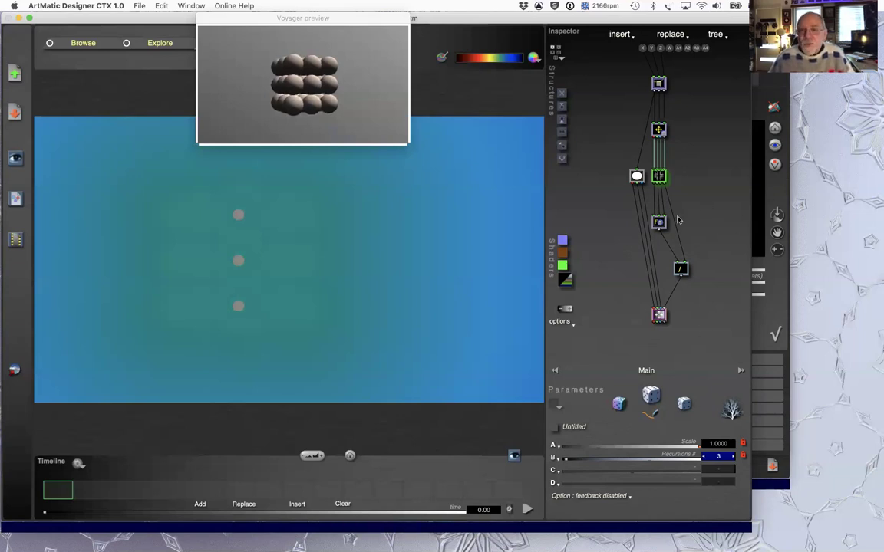
# Open the recursive compiled tree and inspect the parameters of its Mandelbox transform and Abs & Scale & Offset tiles
pyautogui.press('g')
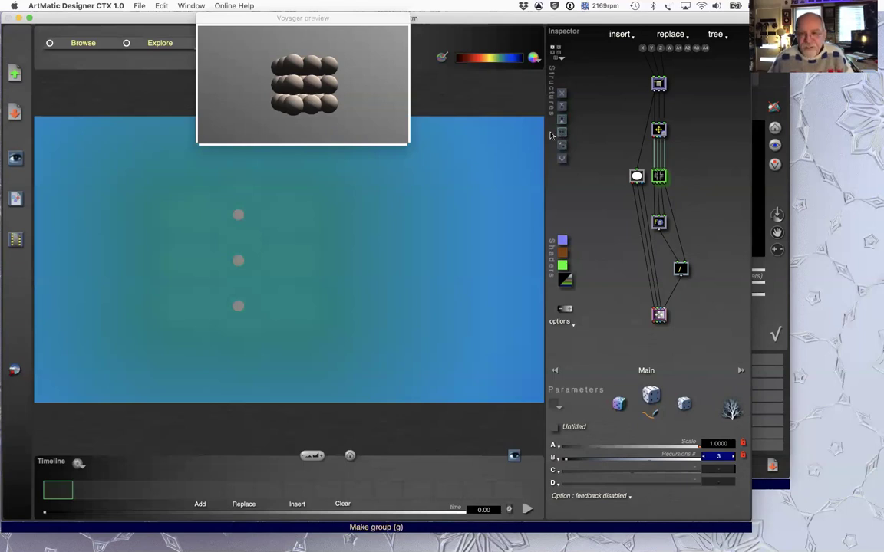
pyautogui.doubleClick(692, 337)
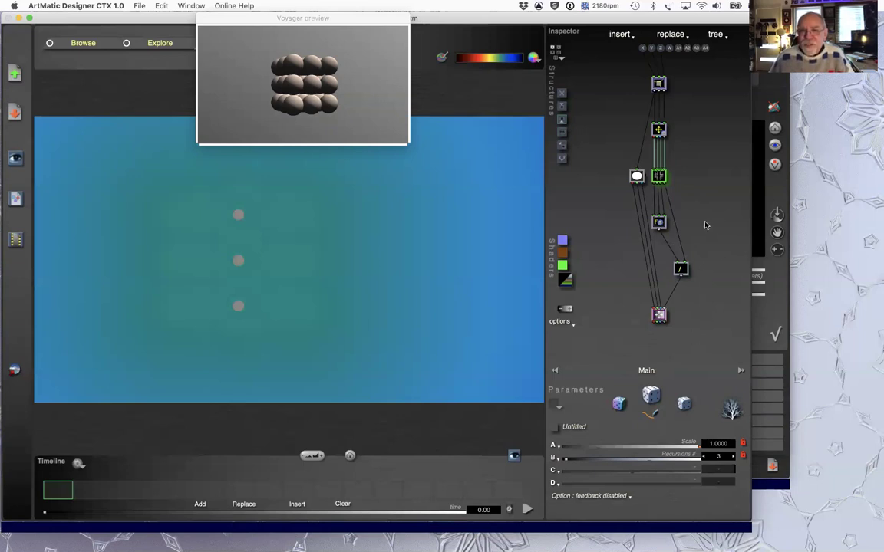
pyautogui.press('e')
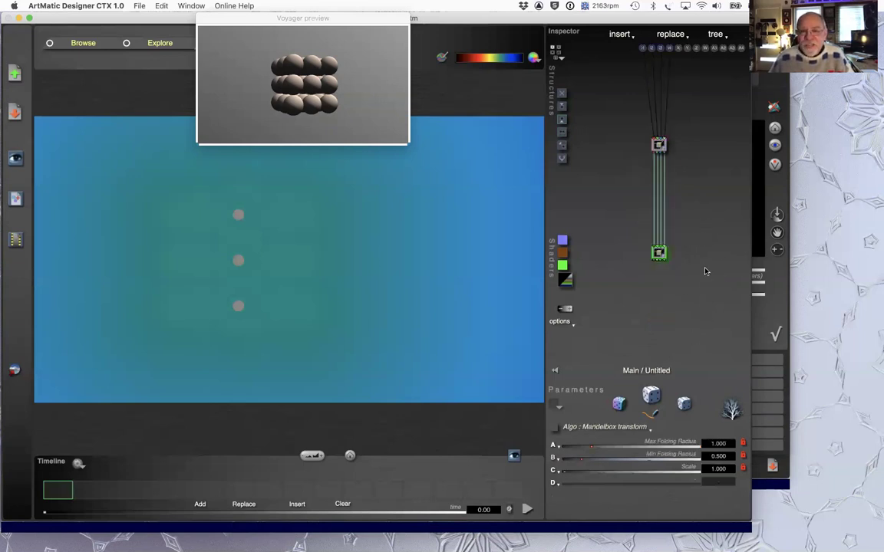
pyautogui.click(658, 145)
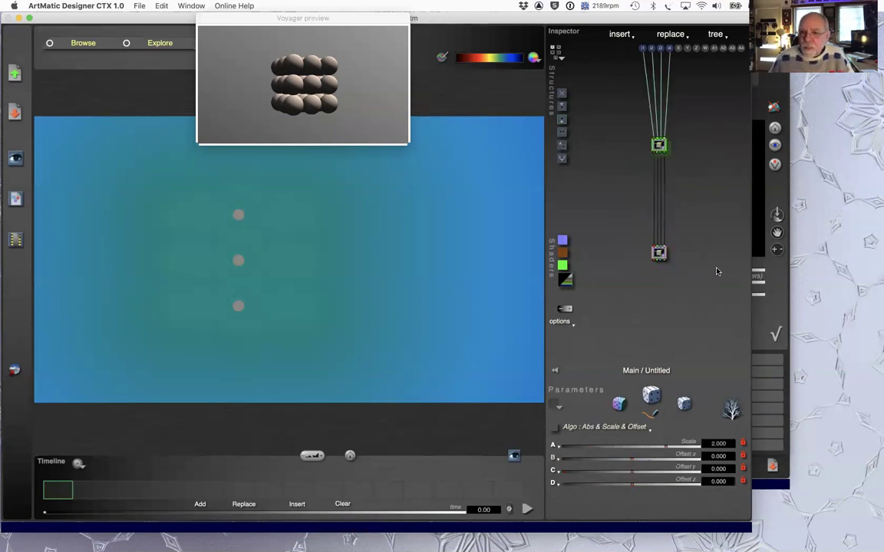
pyautogui.press('e')
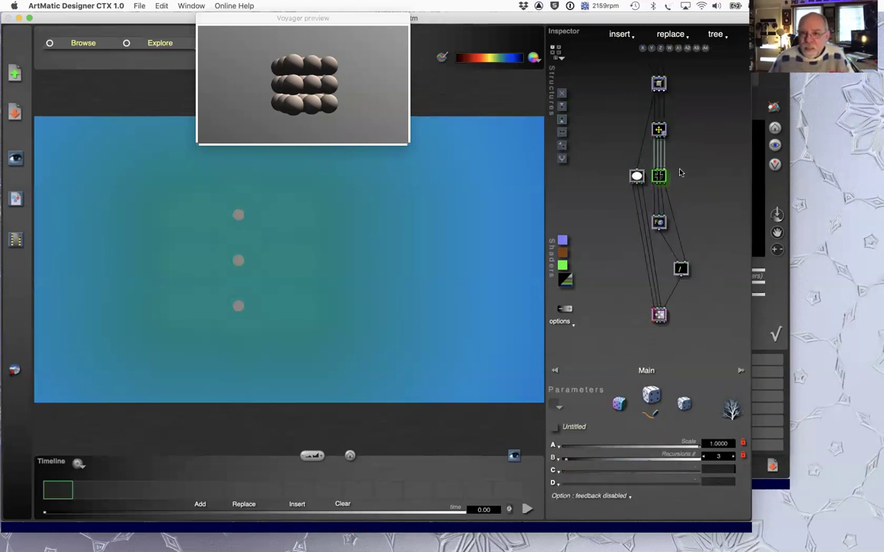
pyautogui.press('e')
pyautogui.click(660, 147)
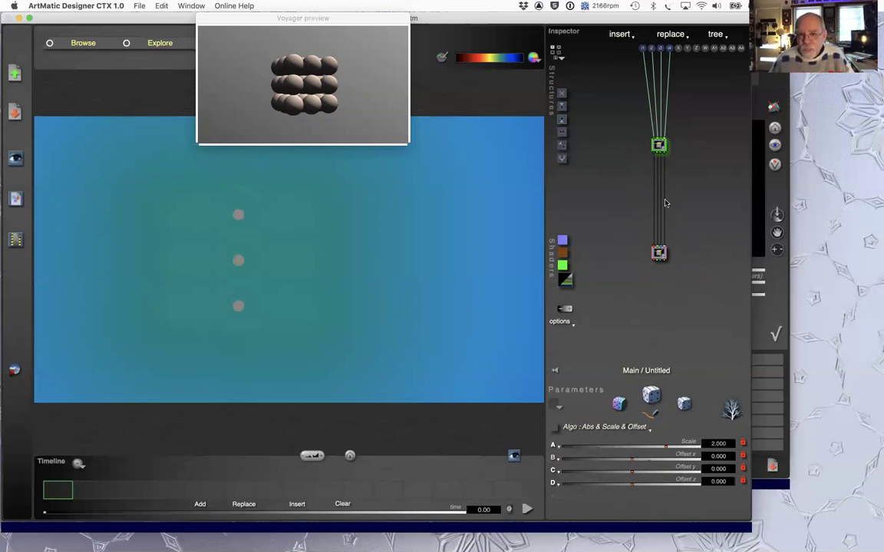
# Try deleting the Mandelbox transform tile from the compiled tree, then undo the deletion
pyautogui.click(658, 253)
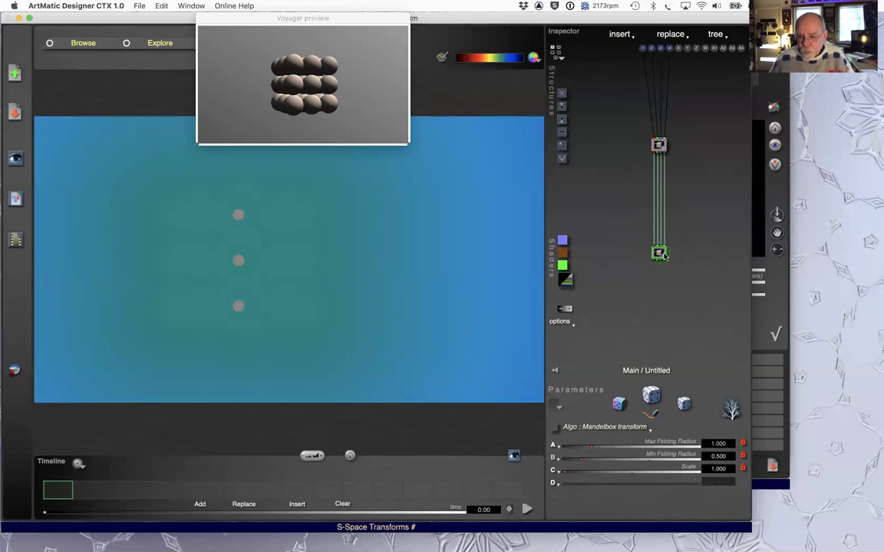
pyautogui.press('Delete')
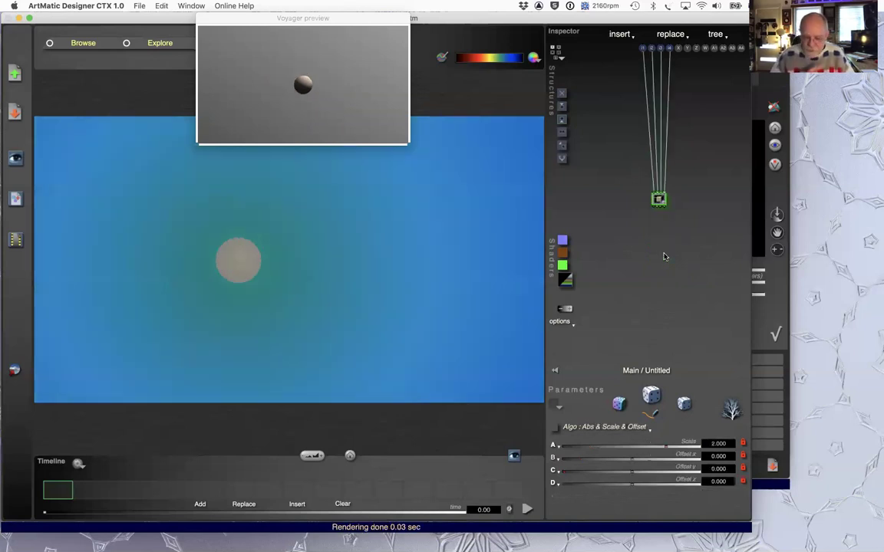
pyautogui.press('super+z')
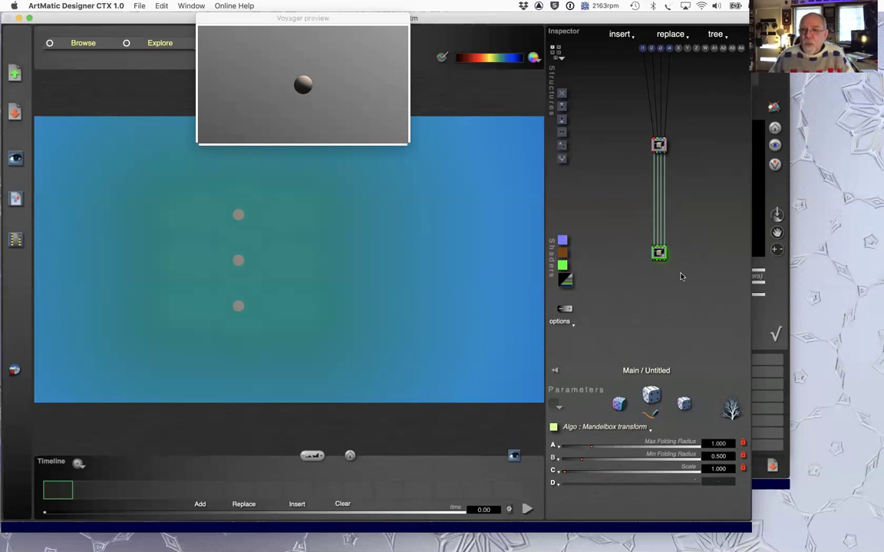
# Set the Mandelbox transform's Max Folding Radius to about 1.092 and Min Folding Radius to about 0.650, then update the Voyager preview
pyautogui.press('Escape')
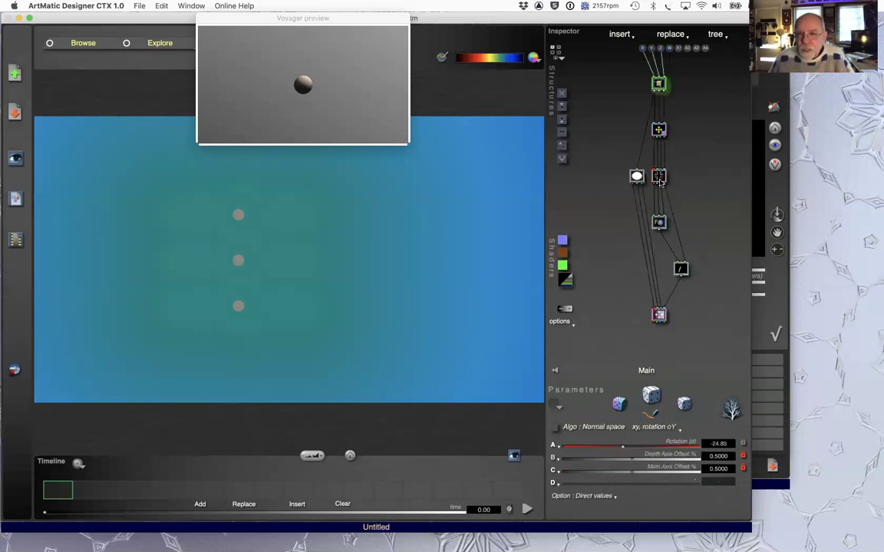
pyautogui.click(658, 178)
pyautogui.doubleClick(659, 172)
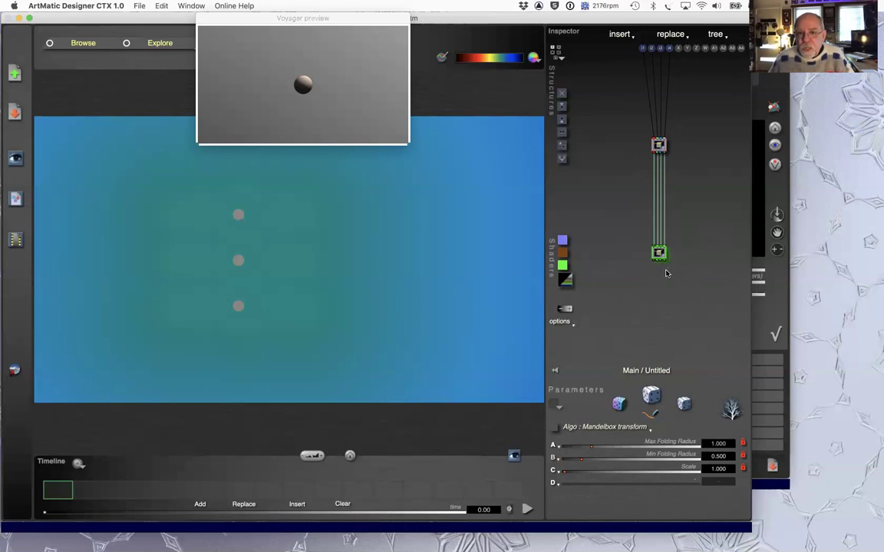
pyautogui.click(593, 449)
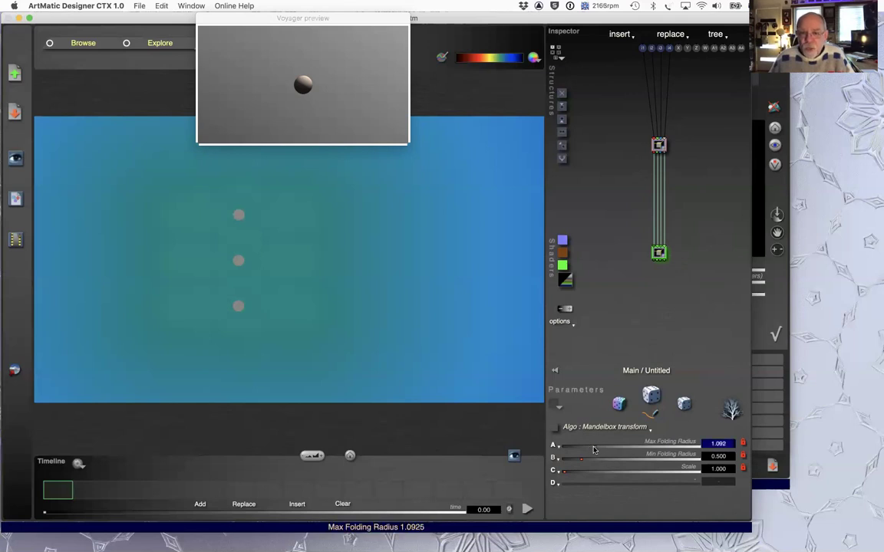
pyautogui.moveTo(583, 458); pyautogui.dragTo(585, 460)
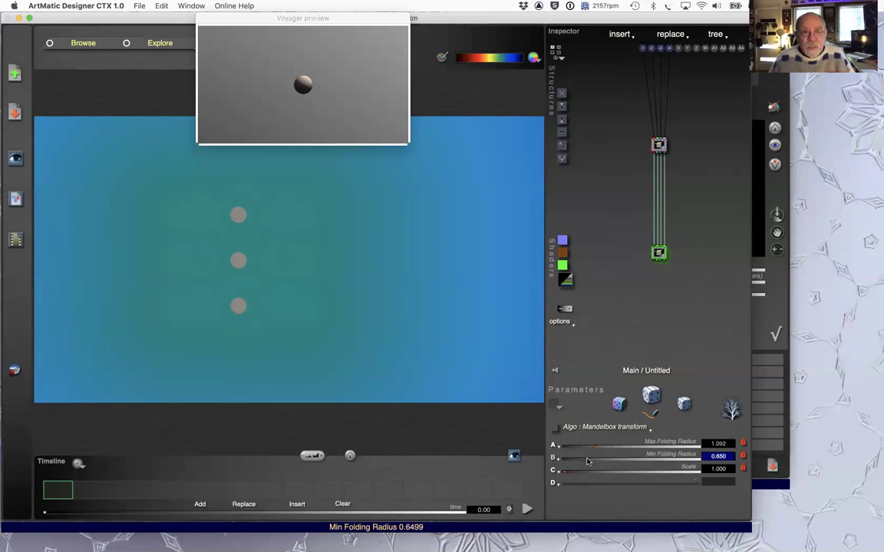
pyautogui.click(215, 31)
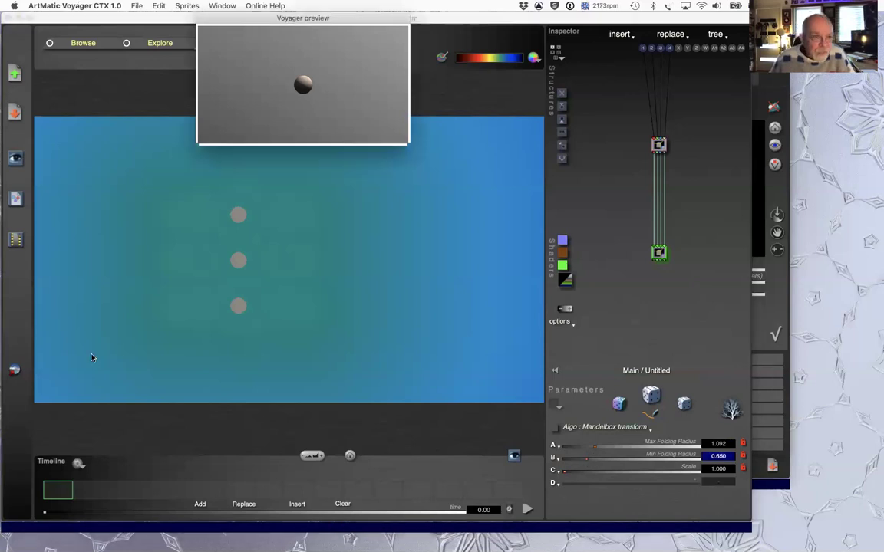
pyautogui.click(14, 370)
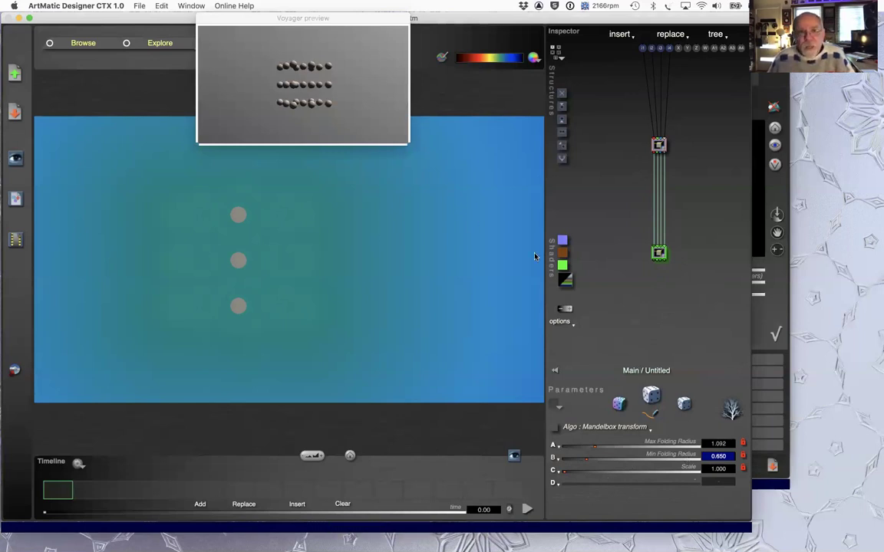
# Look through the replacement tiles and algorithms offered for the Mandelbox transform tile, then check the compiled tree's Recursions #
pyautogui.click(661, 253)
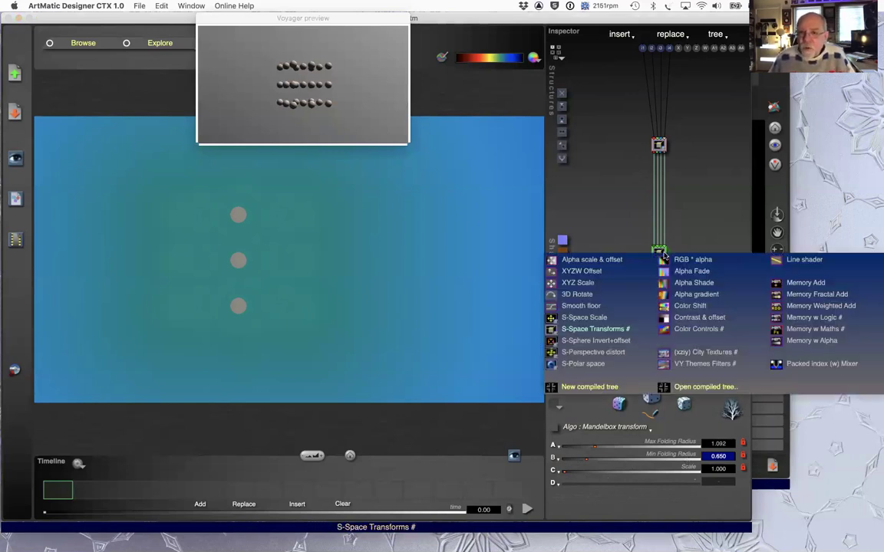
pyautogui.click(691, 201)
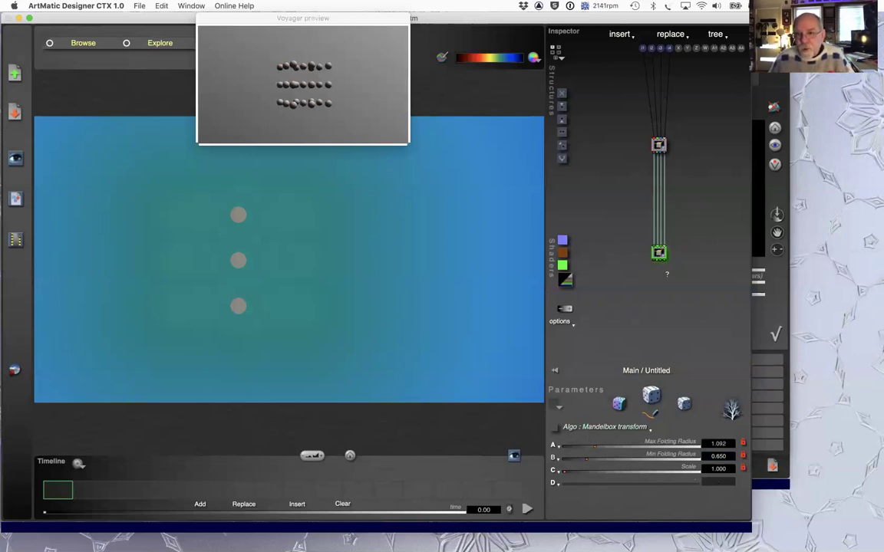
pyautogui.click(620, 428)
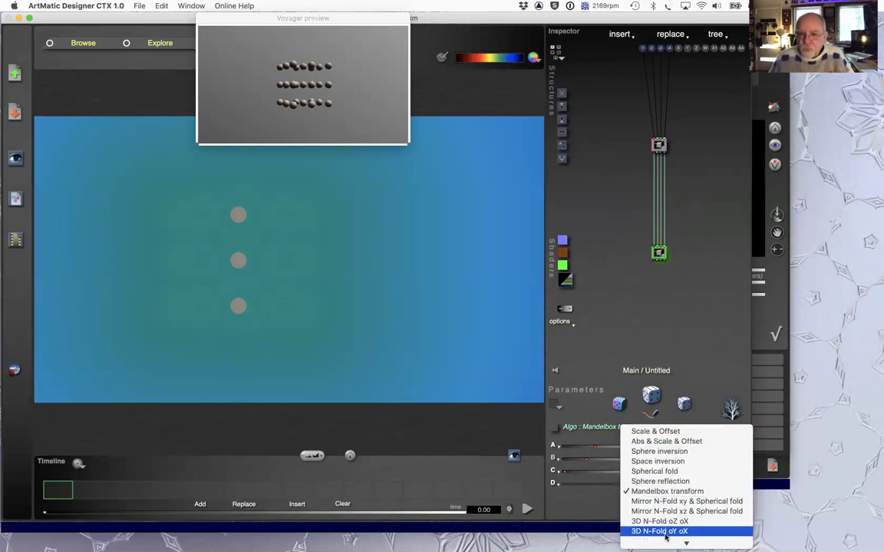
pyautogui.moveTo(667, 544)
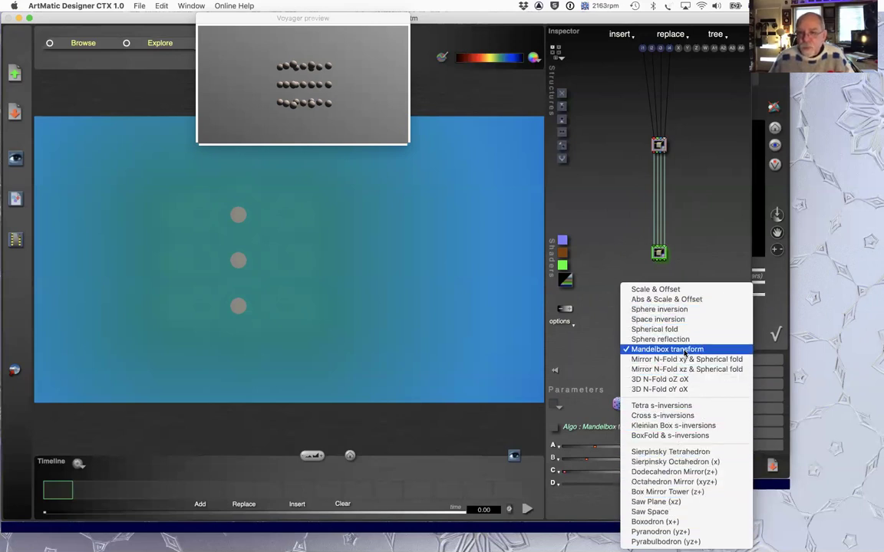
pyautogui.click(712, 218)
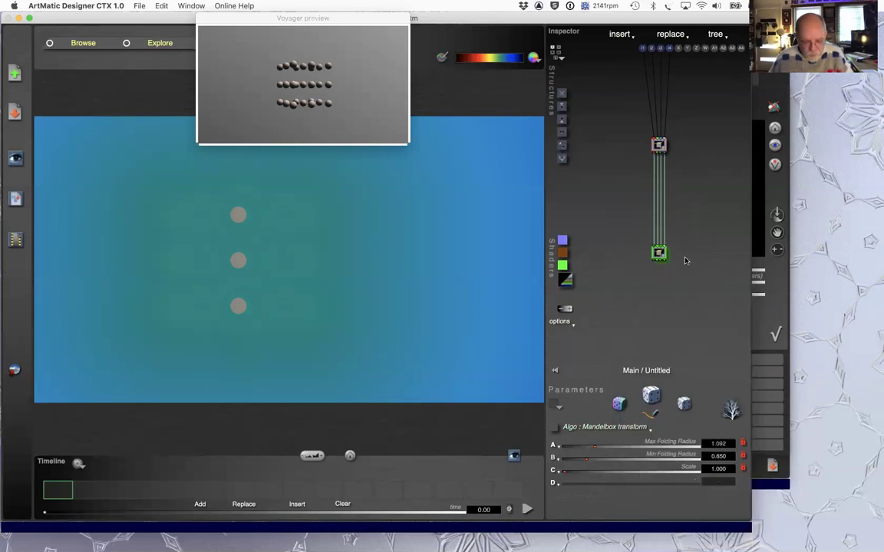
pyautogui.press('Escape')
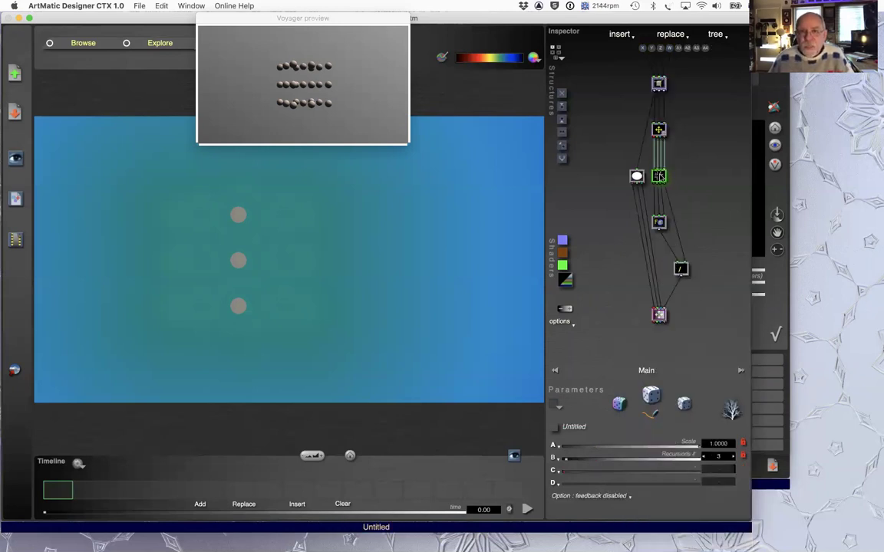
pyautogui.click(731, 458)
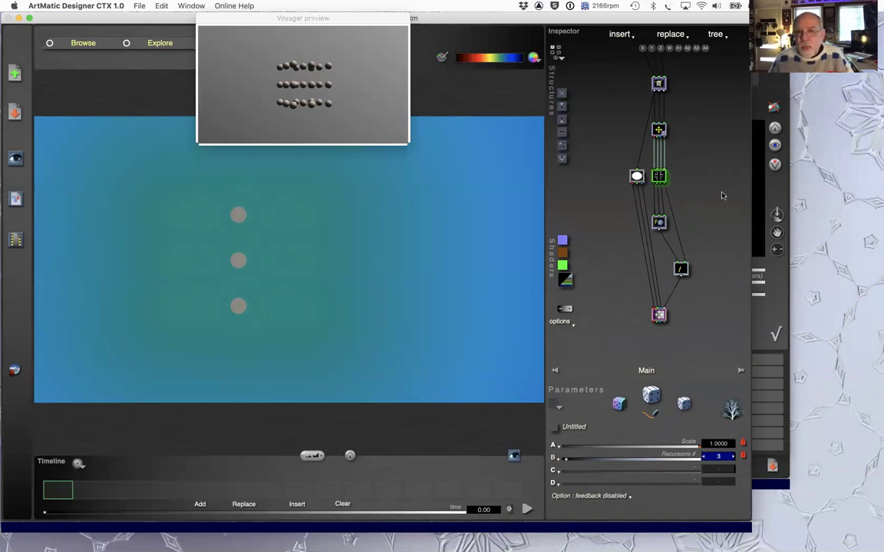
# Insert a 3D Rotate tile between the two S-Space Transforms # tiles inside the compiled tree
pyautogui.press('Return')
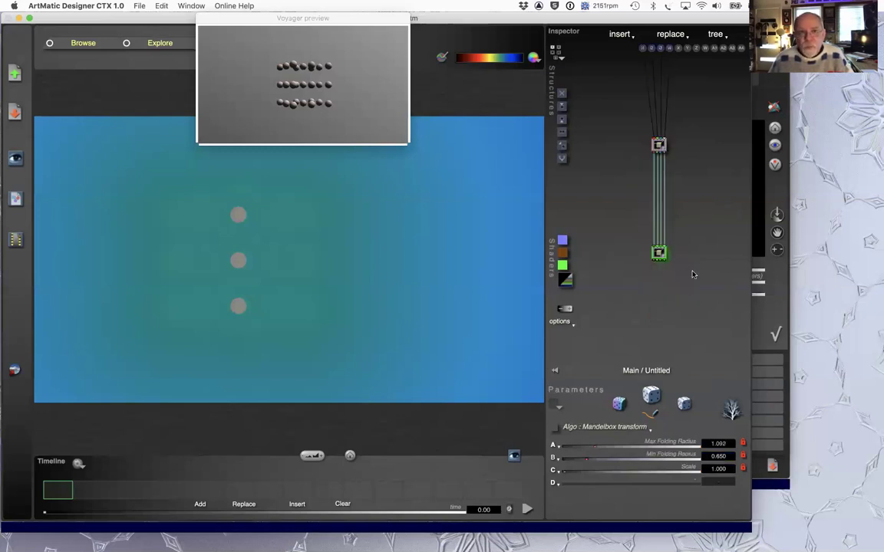
pyautogui.click(658, 145)
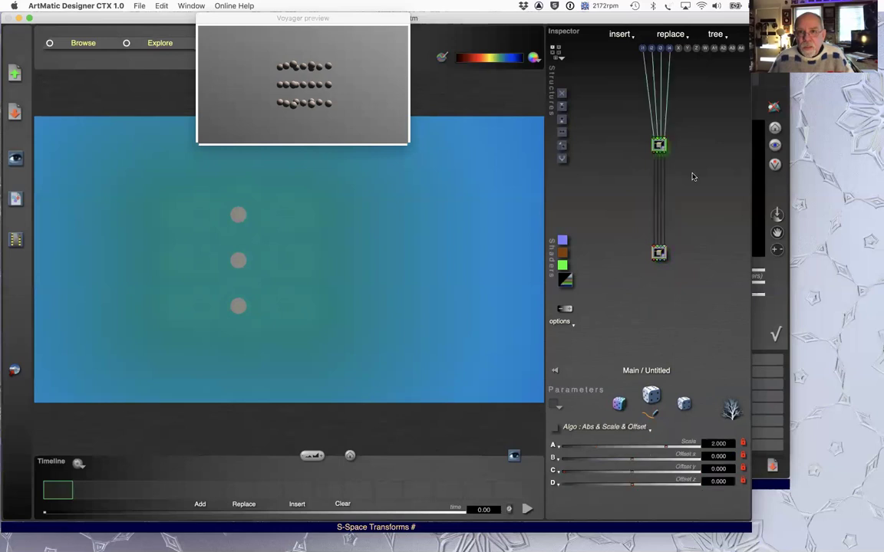
pyautogui.press('i')
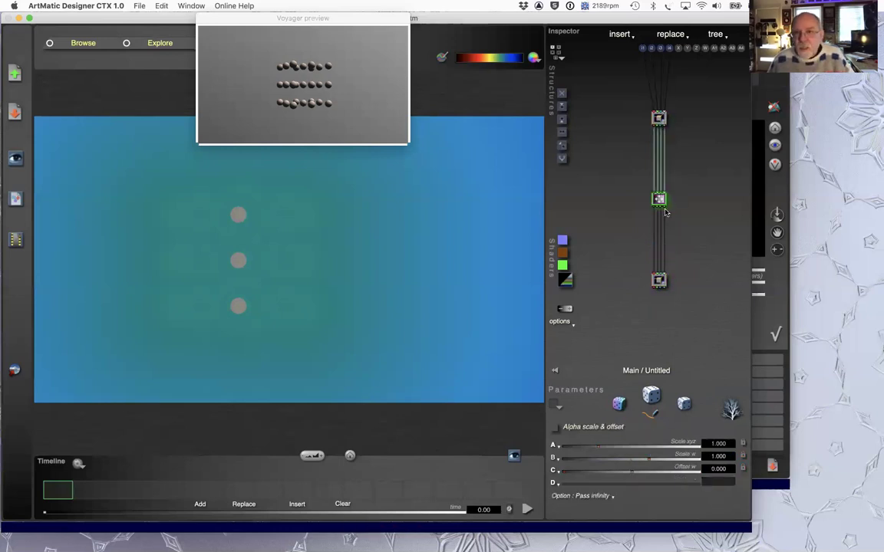
pyautogui.click(661, 201)
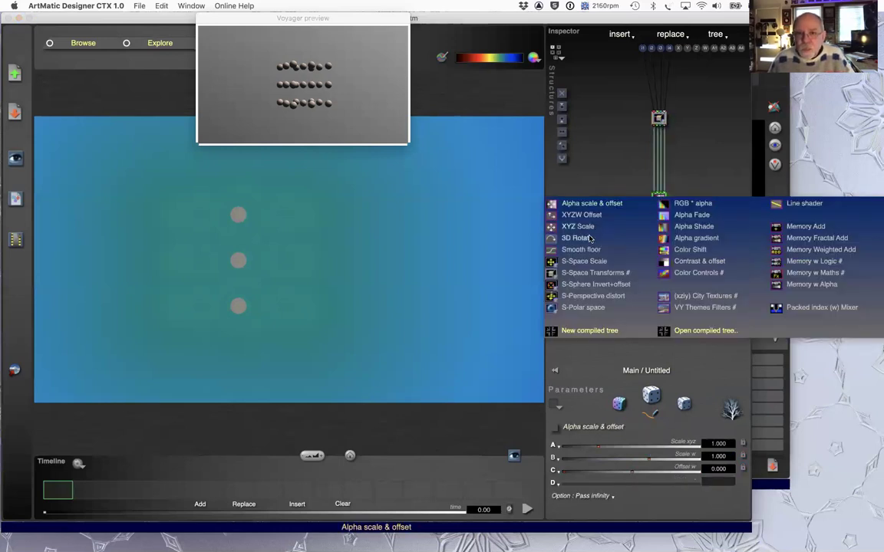
pyautogui.click(603, 238)
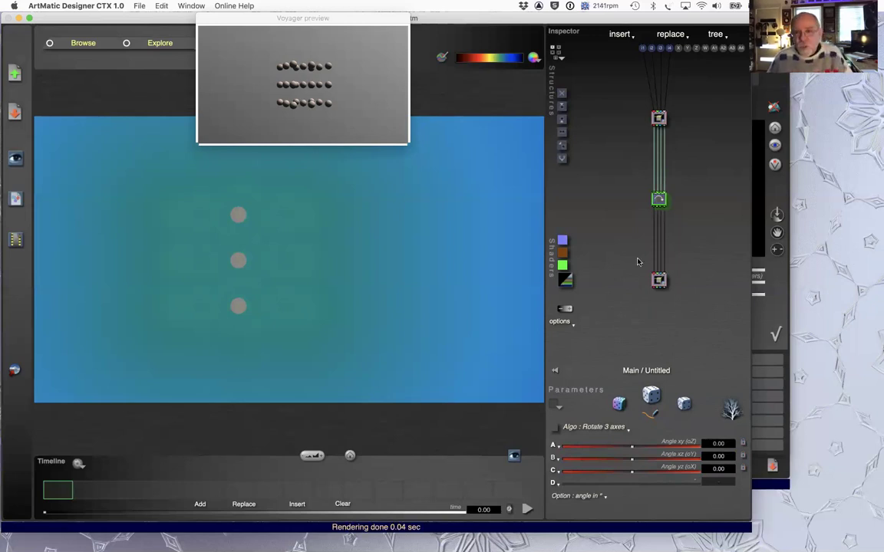
# Set the 3D Rotate tile's Angle xy to about 10.70 and Angle xz to about 9.82, then show the Mandelbox transform tile's parameters
pyautogui.doubleClick(682, 145)
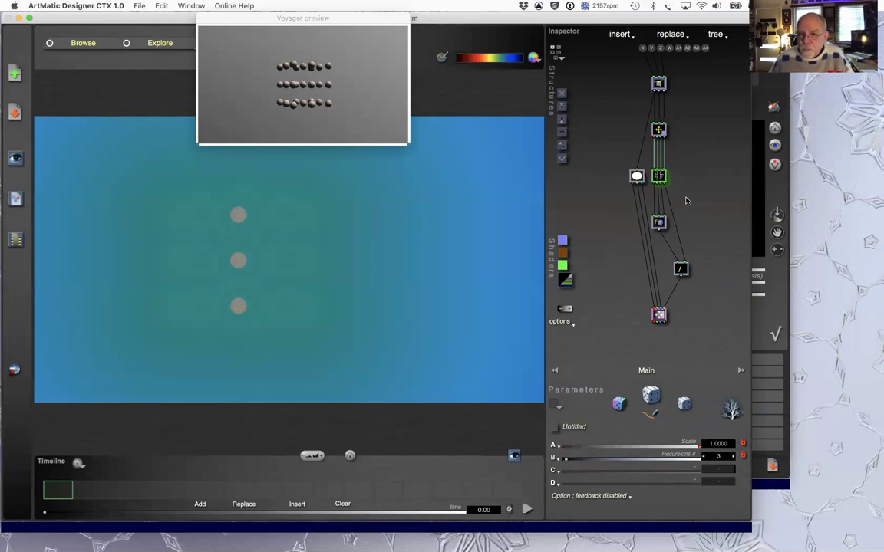
pyautogui.doubleClick(659, 177)
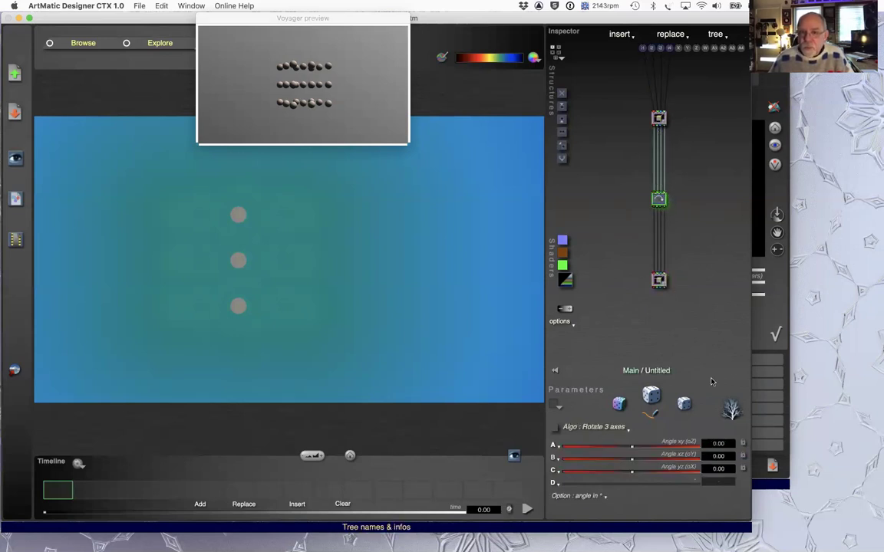
pyautogui.moveTo(632, 447); pyautogui.dragTo(635, 446)
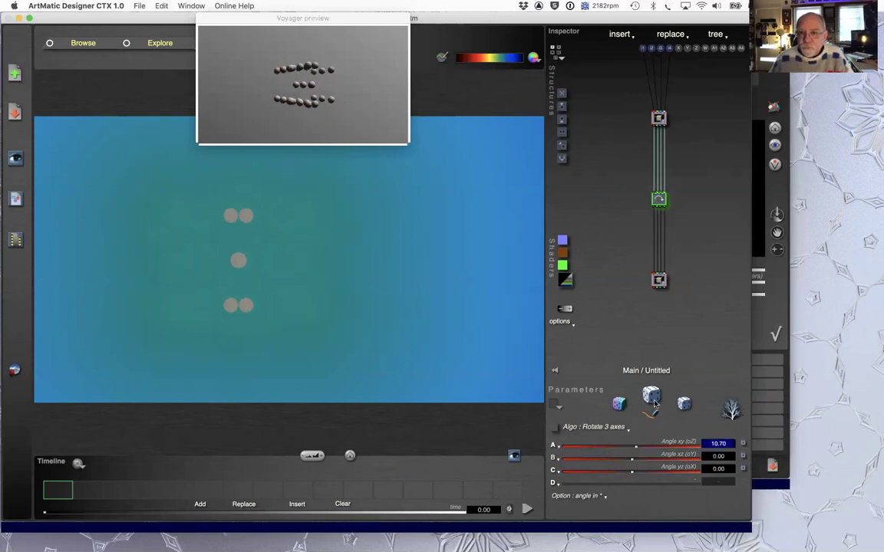
pyautogui.moveTo(634, 459); pyautogui.dragTo(636, 459)
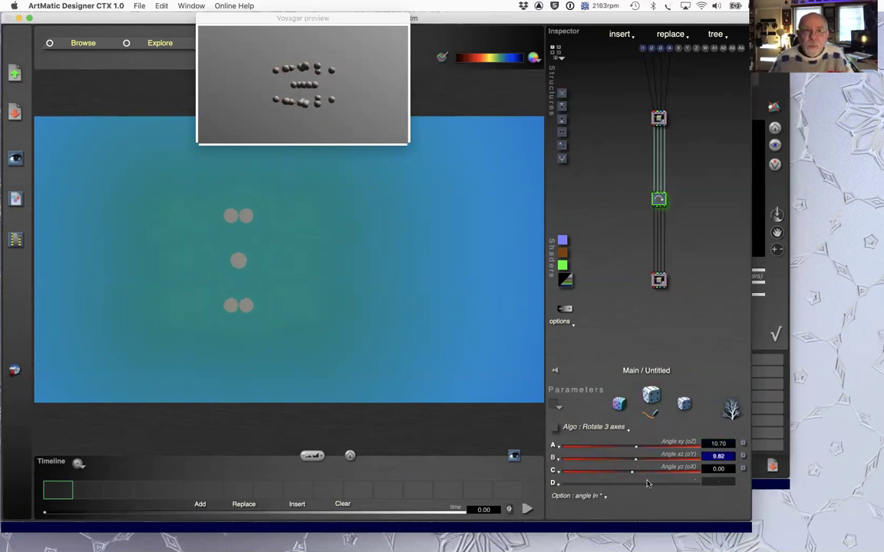
pyautogui.click(659, 280)
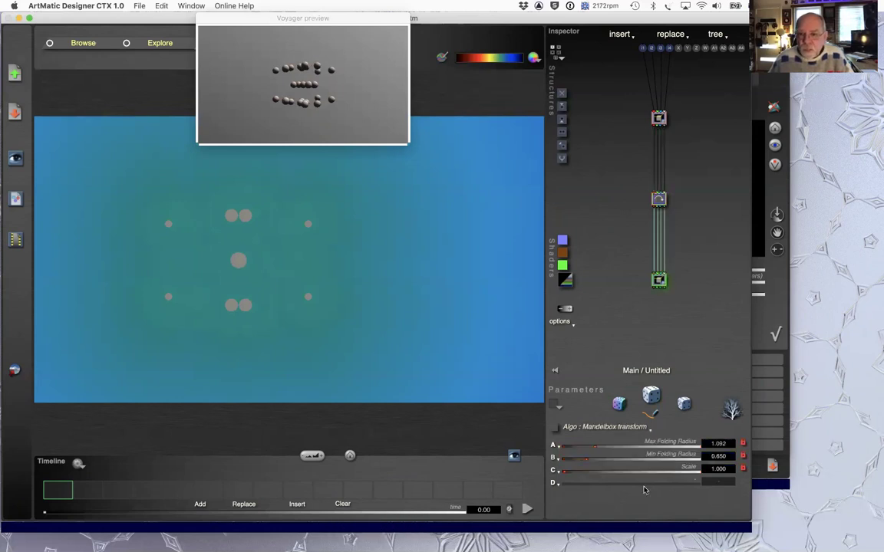
# Set the Mandelbox transform's Max Folding Radius to about 1.527, Min Folding Radius to about 1.094 and Scale to about 1.346
pyautogui.moveTo(596, 446)
pyautogui.mouseDown()
pyautogui.moveTo(572, 472)
pyautogui.moveTo(612, 447)
pyautogui.mouseUp()
pyautogui.moveTo(580, 461); pyautogui.dragTo(602, 460)
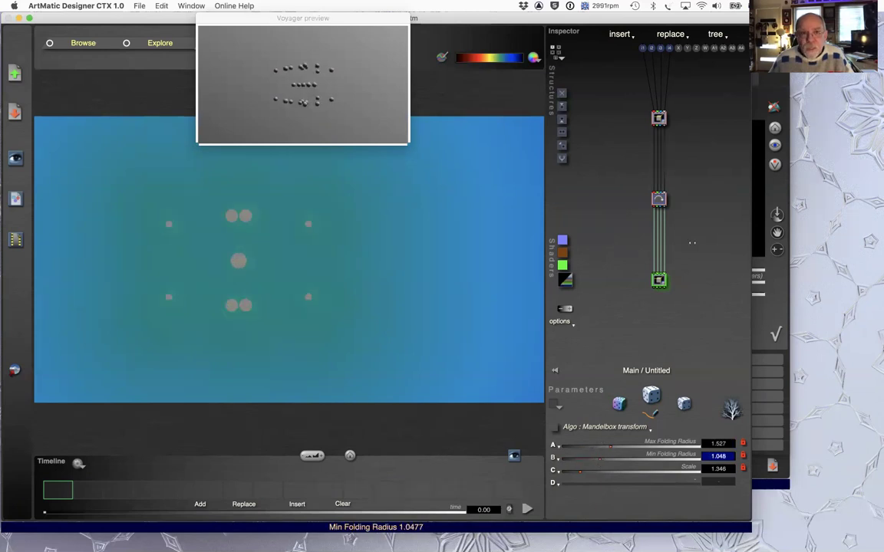
# Set the 3D Rotate tile's Angle xz to about 32.82 and Angle xy to about 7.57
pyautogui.click(661, 199)
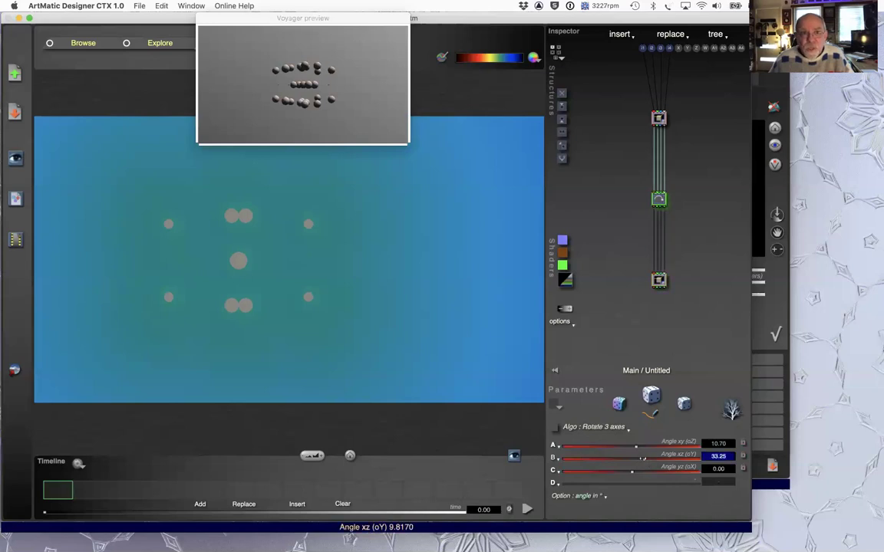
pyautogui.click(644, 459)
pyautogui.click(634, 446)
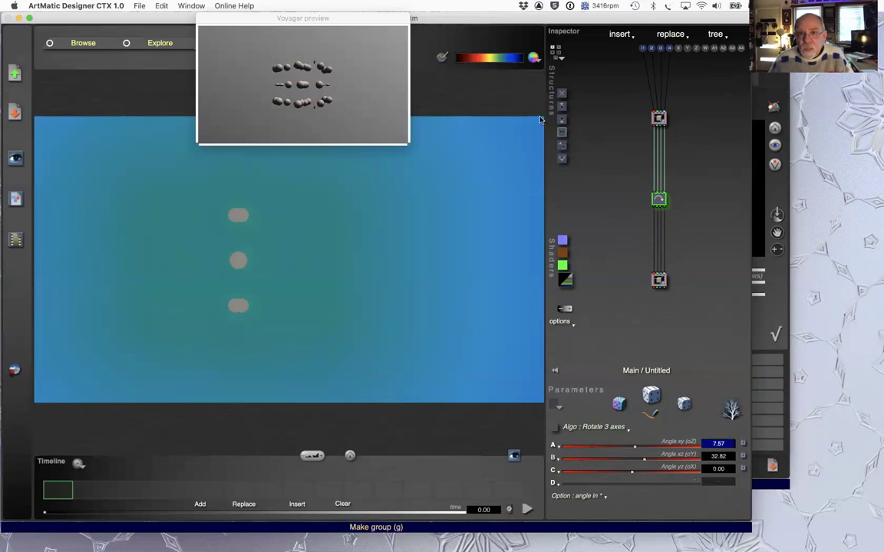
# Insert an XYZW Offset tile above the 3D Rotate tile with Offset x about 0.514, Offset y about -0.002 and Offset z about -1.250
pyautogui.press('y')
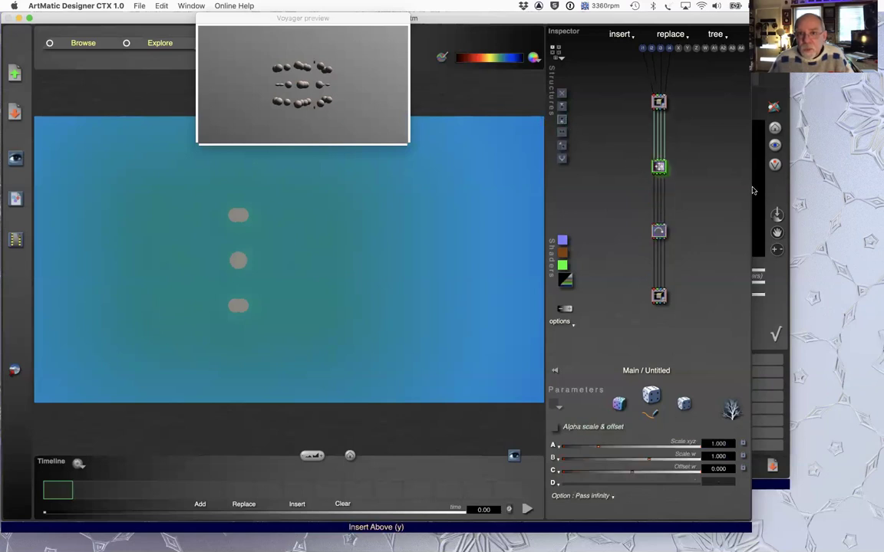
pyautogui.click(663, 175)
pyautogui.click(581, 184)
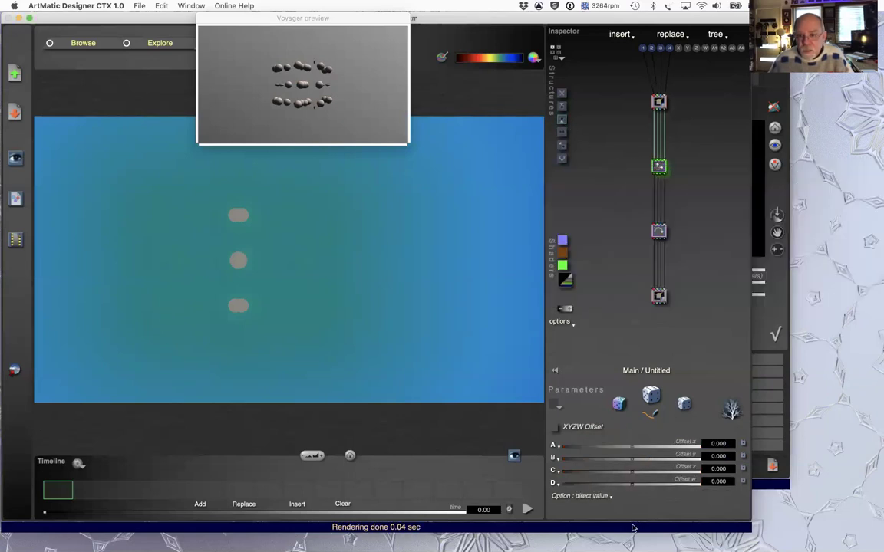
pyautogui.moveTo(634, 447)
pyautogui.mouseDown()
pyautogui.moveTo(627, 470)
pyautogui.moveTo(633, 447)
pyautogui.mouseUp()
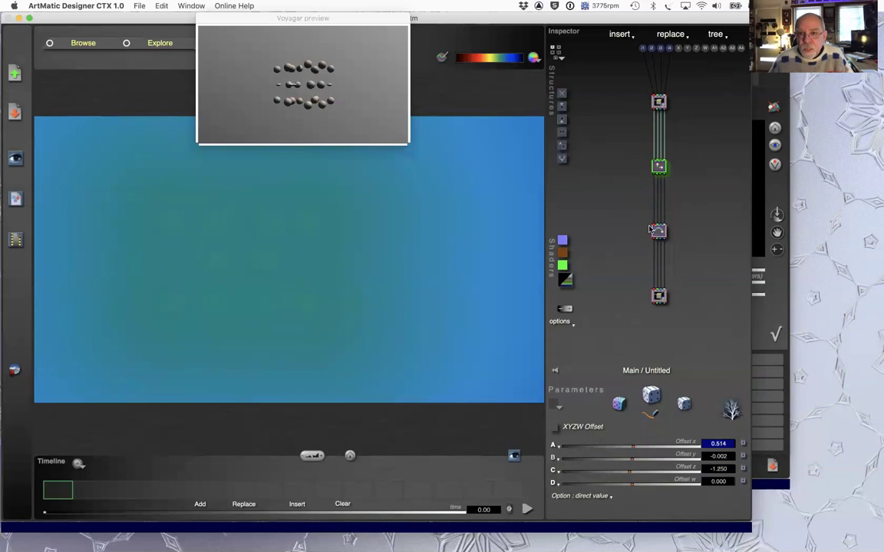
# Set both the Max and Min Folding Radius of the Mandelbox transform tile at the end of the tree to about 1.218
pyautogui.click(659, 296)
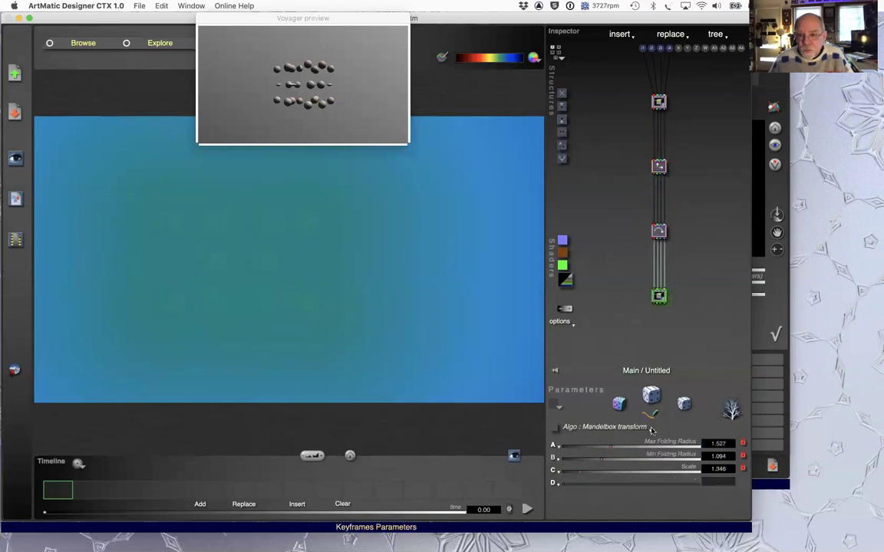
pyautogui.click(604, 446)
pyautogui.moveTo(596, 460)
pyautogui.mouseDown()
pyautogui.moveTo(610, 458)
pyautogui.moveTo(600, 446)
pyautogui.moveTo(605, 459)
pyautogui.mouseUp()
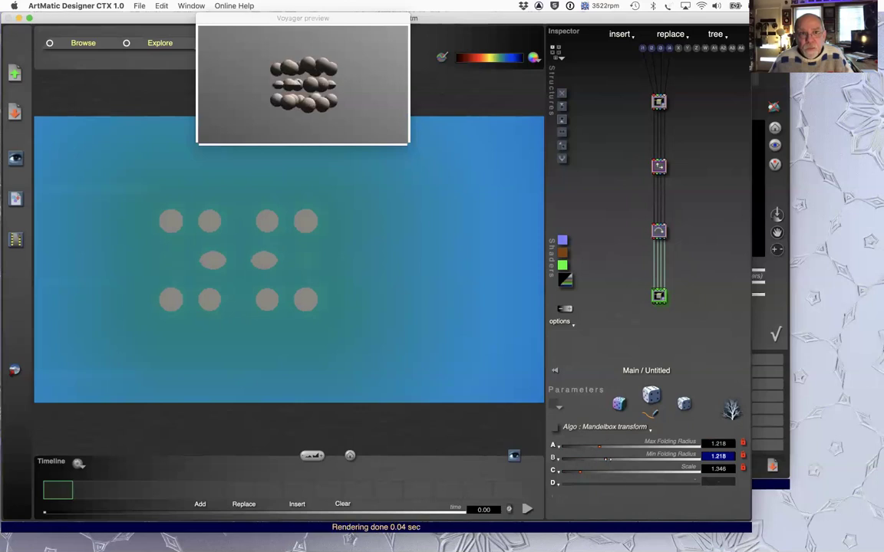
# Return to the Main tree and raise the compiled tree's Recursions # to 6
pyautogui.press('u')
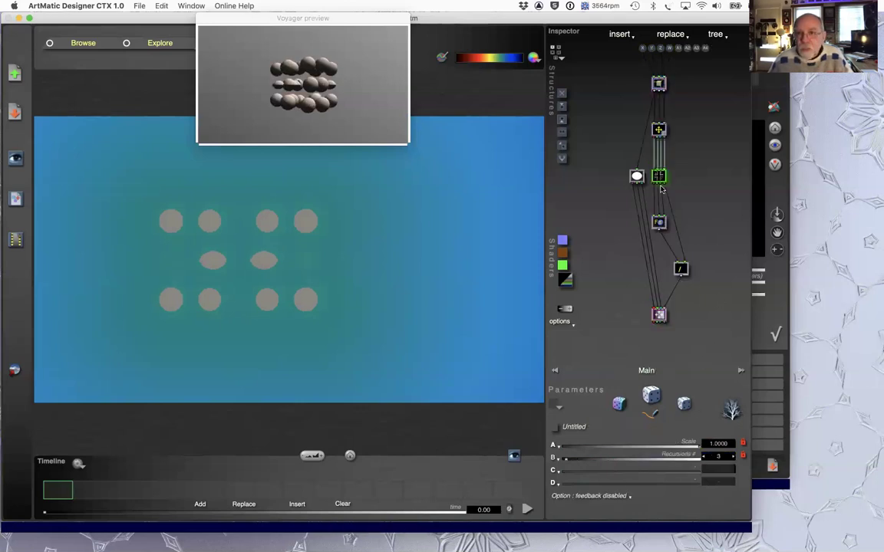
pyautogui.click(733, 458)
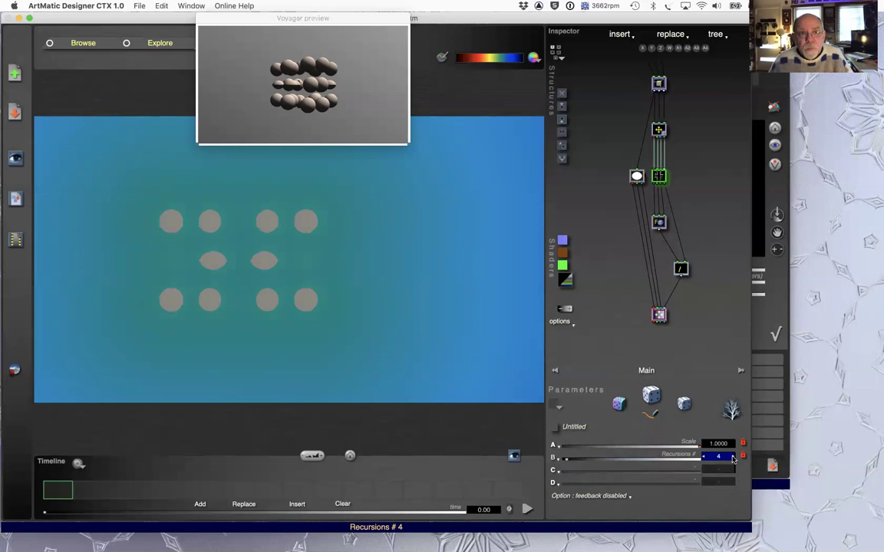
pyautogui.click(733, 458)
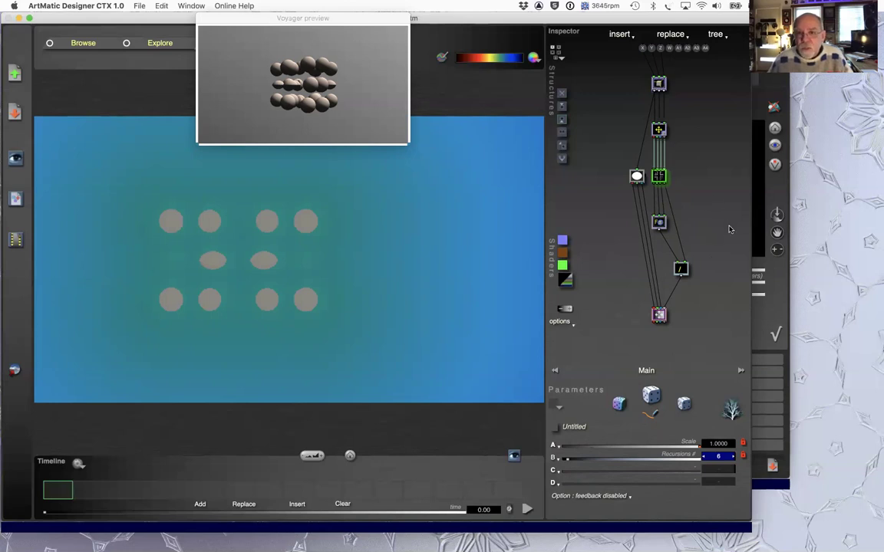
# Inside the compiled tree, insert an S-Space Transforms # tile between the Abs & Scale & Offset tile and the XYZW Offset tile
pyautogui.press('Right')
pyautogui.click(658, 101)
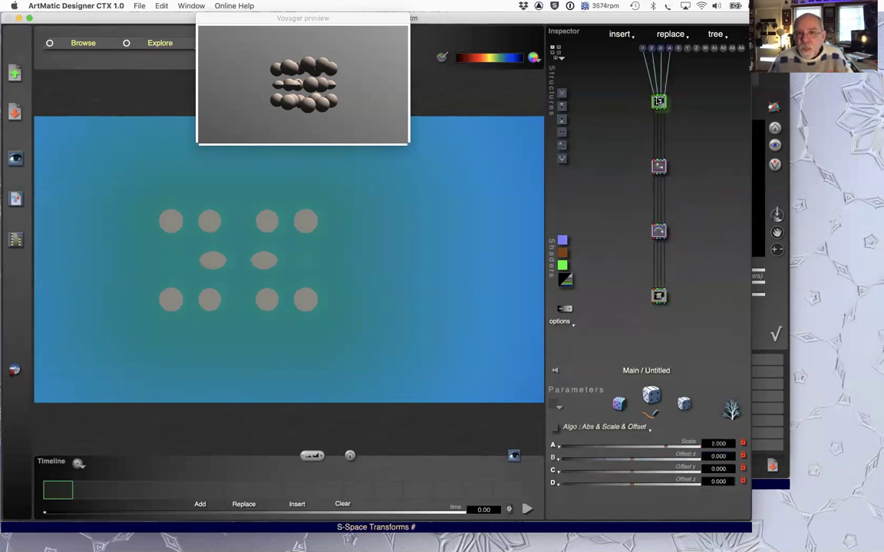
pyautogui.moveTo(660, 101); pyautogui.dragTo(685, 104)
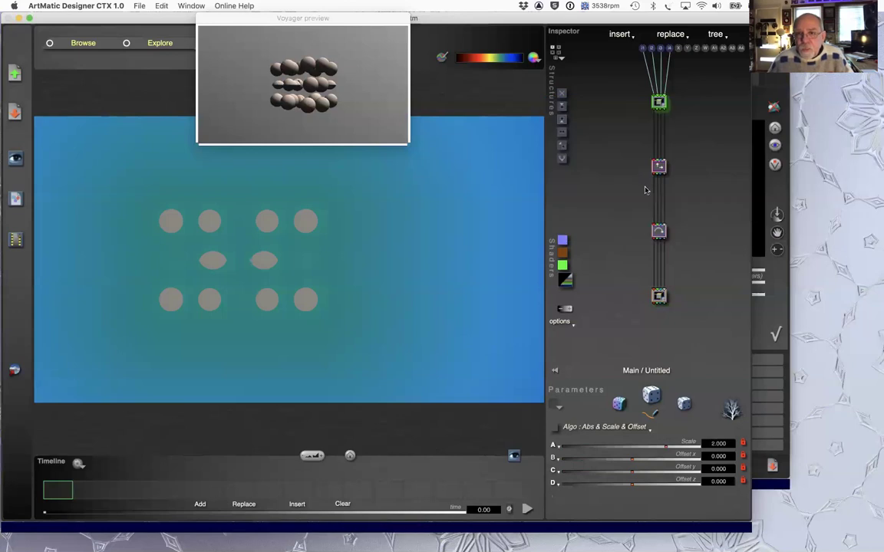
pyautogui.click(658, 167)
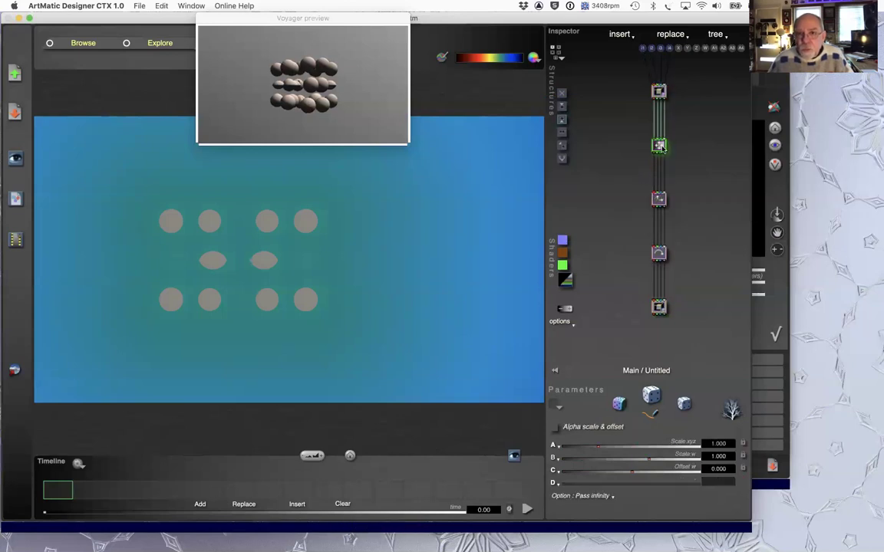
pyautogui.rightClick(660, 146)
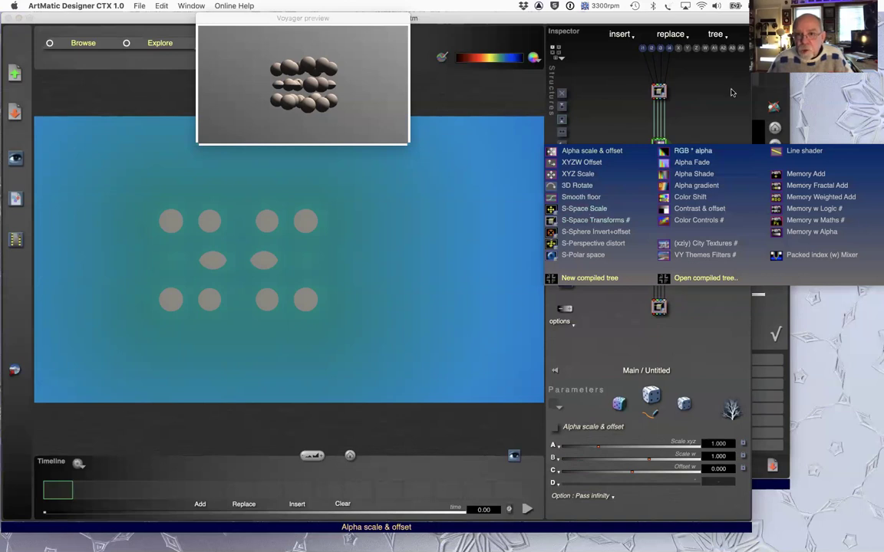
pyautogui.click(583, 209)
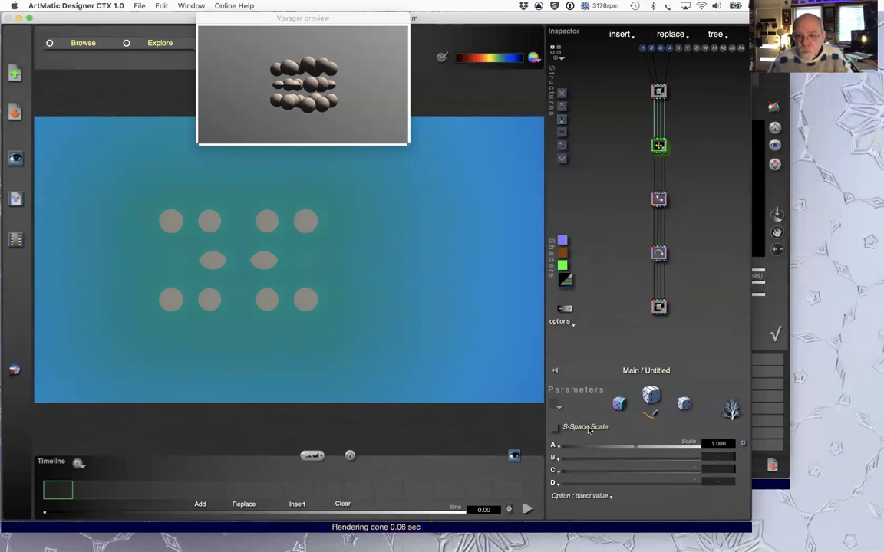
pyautogui.rightClick(659, 145)
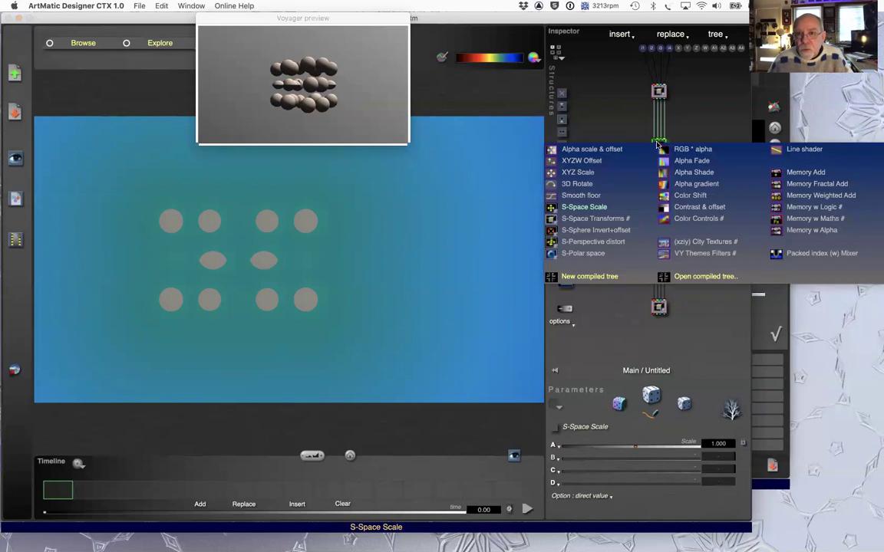
pyautogui.click(597, 197)
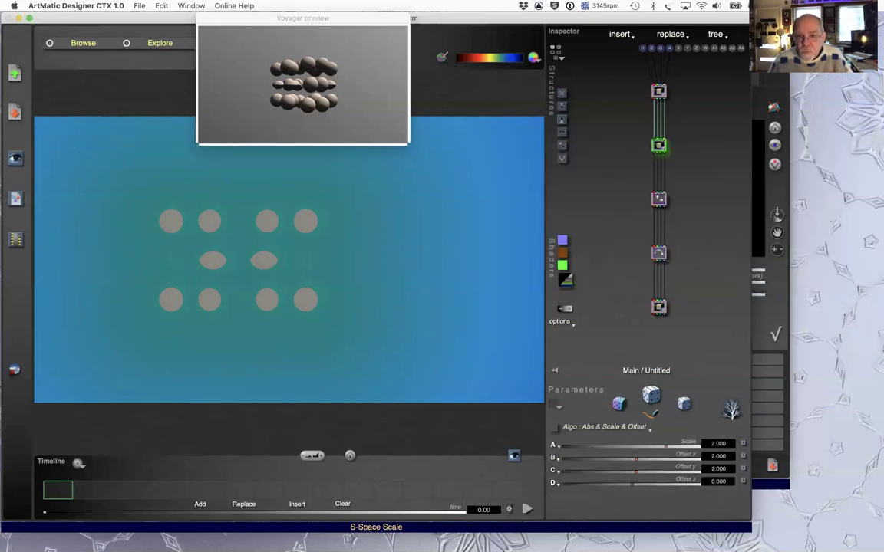
# Switch the new tile's algorithm to Mandelbox transform with Max Folding Radius about 1.585, Min Folding Radius about 0.242 and Scale about 1.473
pyautogui.click(618, 428)
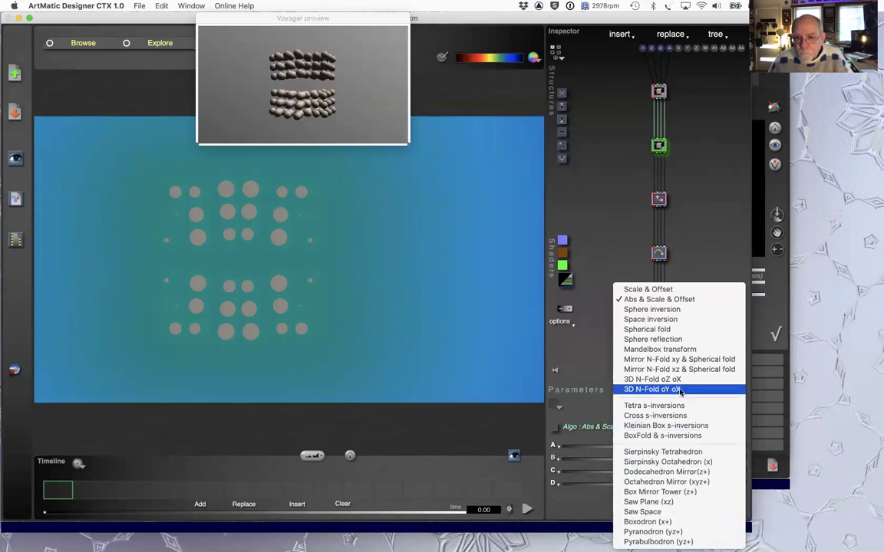
pyautogui.click(676, 347)
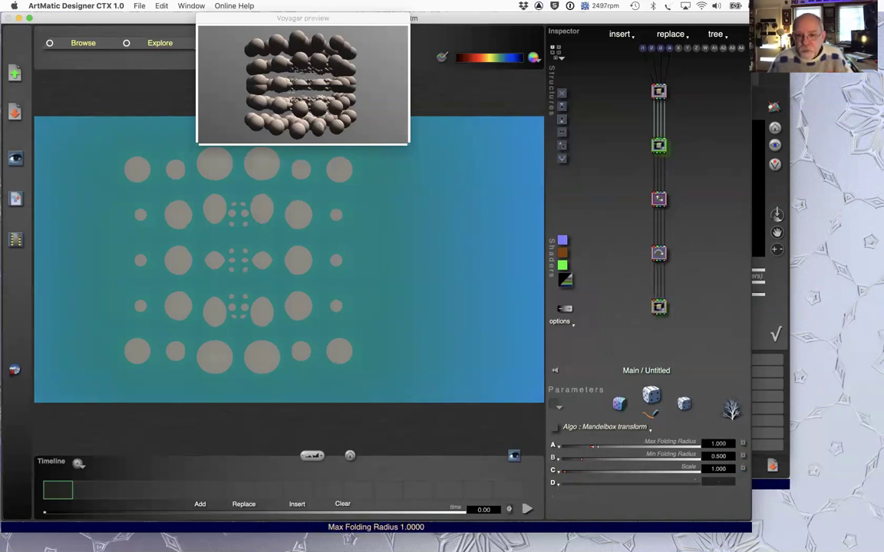
pyautogui.moveTo(593, 447); pyautogui.dragTo(572, 459)
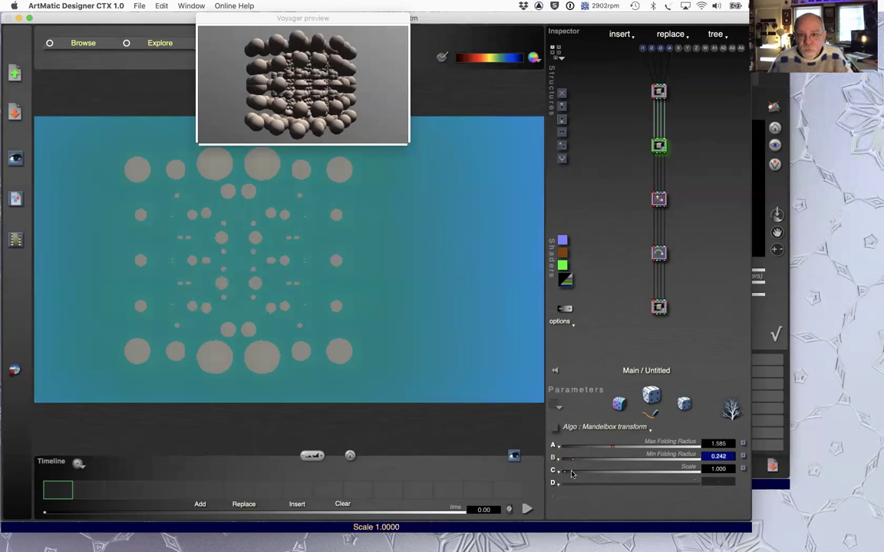
pyautogui.moveTo(568, 474); pyautogui.dragTo(585, 473)
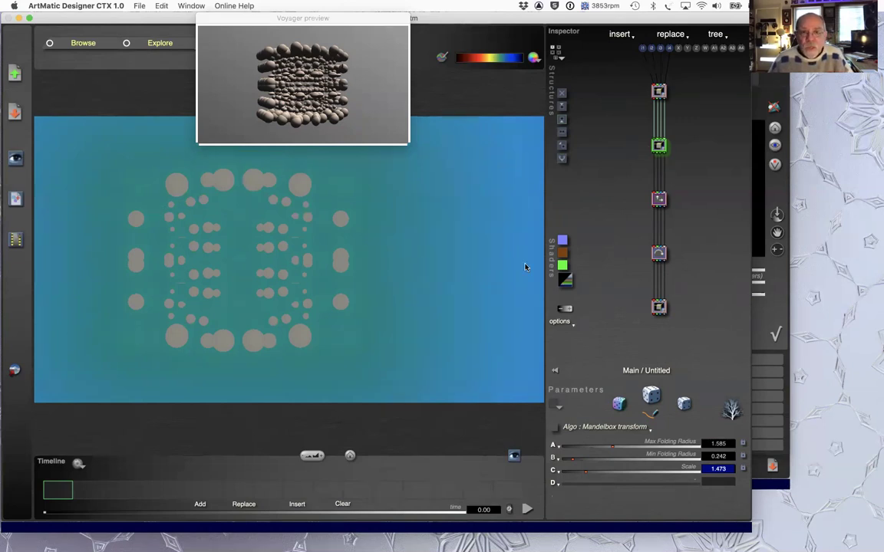
# Set the XYZW Offset tile's Offset z to about -0.564, Offset w to about 2.389 and Offset y to about 2.862
pyautogui.click(658, 198)
pyautogui.click(627, 472)
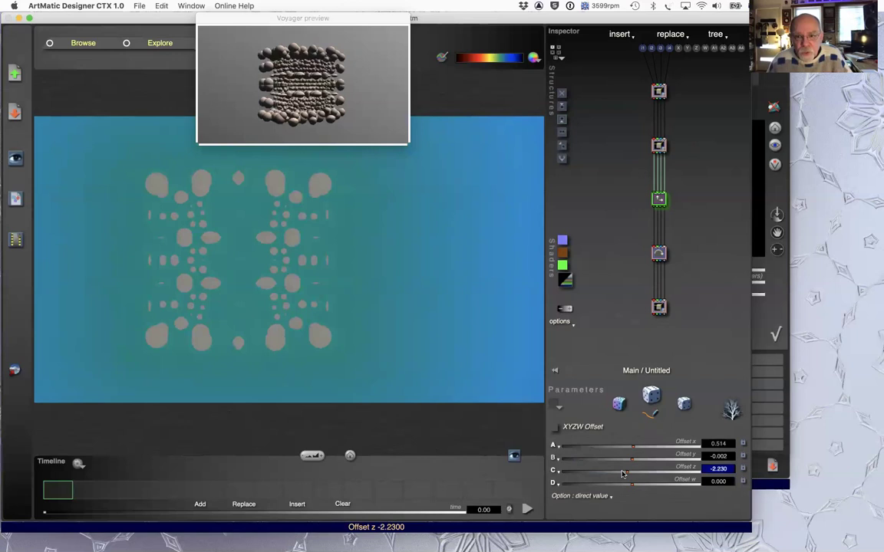
pyautogui.moveTo(623, 472); pyautogui.dragTo(629, 471)
pyautogui.click(625, 471)
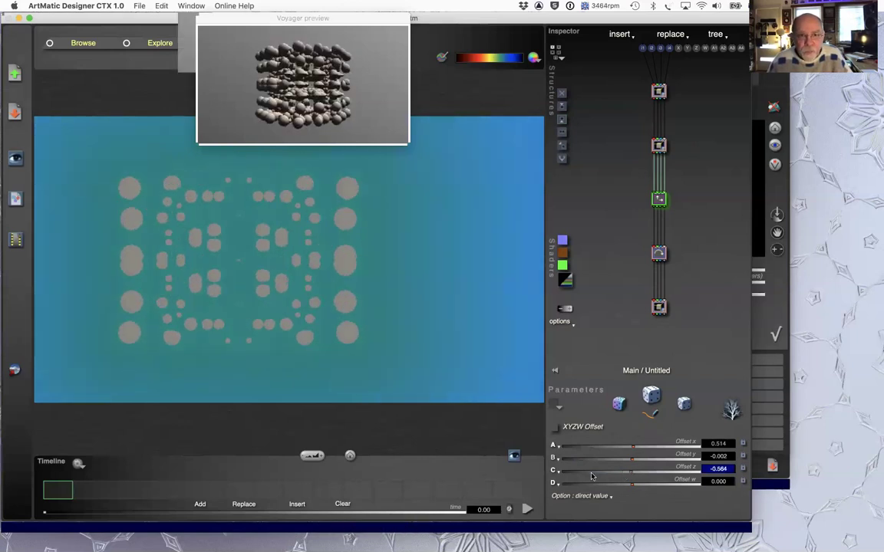
pyautogui.click(634, 483)
pyautogui.moveTo(637, 483); pyautogui.dragTo(638, 459)
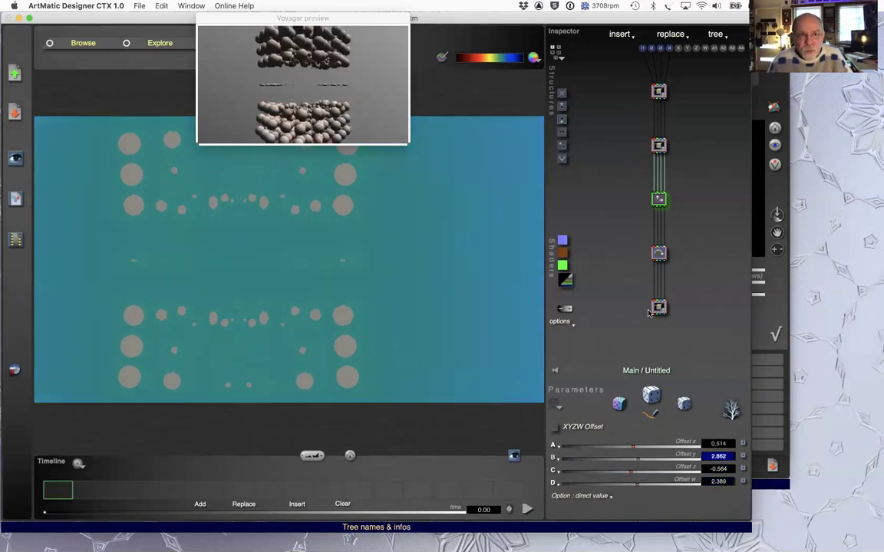
# Set the 3D Rotate tile's Angle xy to about -13.82 and Angle xz to about 12.14
pyautogui.click(659, 253)
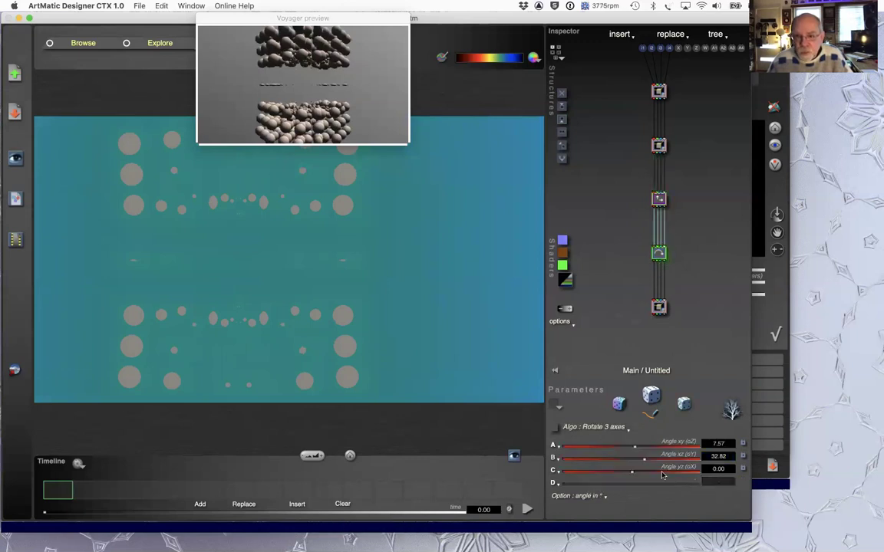
pyautogui.moveTo(634, 446)
pyautogui.mouseDown()
pyautogui.moveTo(627, 445)
pyautogui.moveTo(637, 461)
pyautogui.mouseUp()
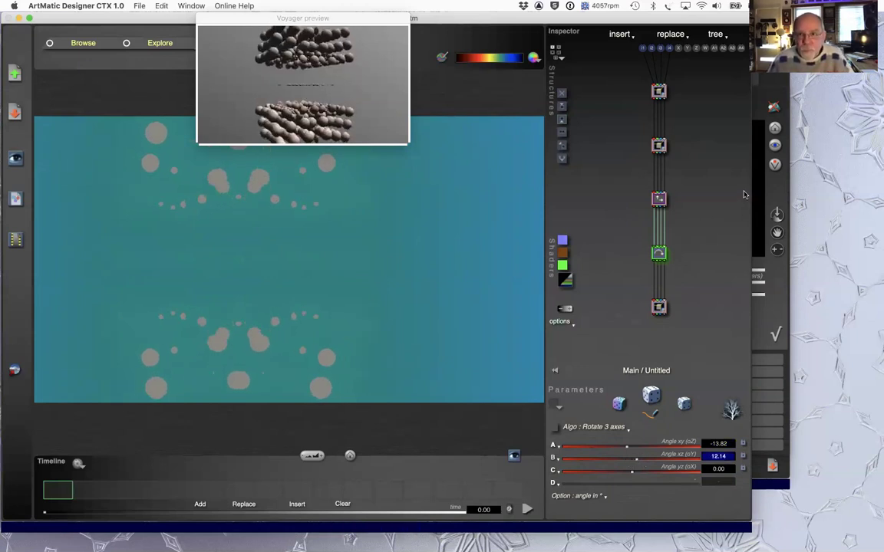
# Switch to ArtMatic Voyager and open the file ColourRampFrax.vy
pyautogui.click(135, 6)
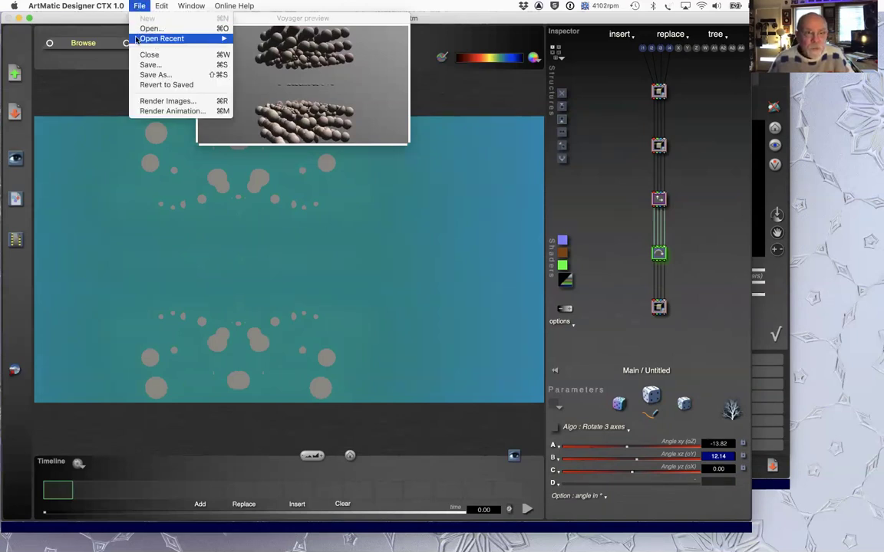
pyautogui.moveTo(136, 38)
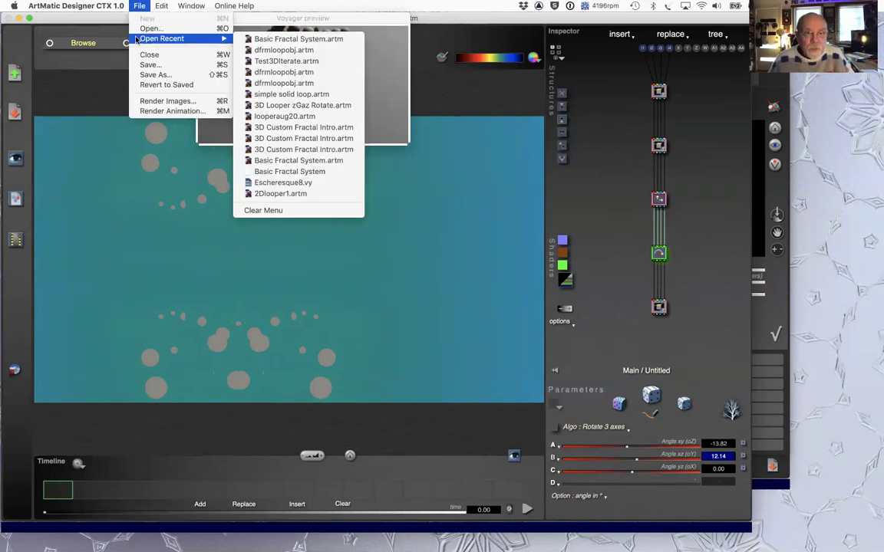
pyautogui.click(587, 222)
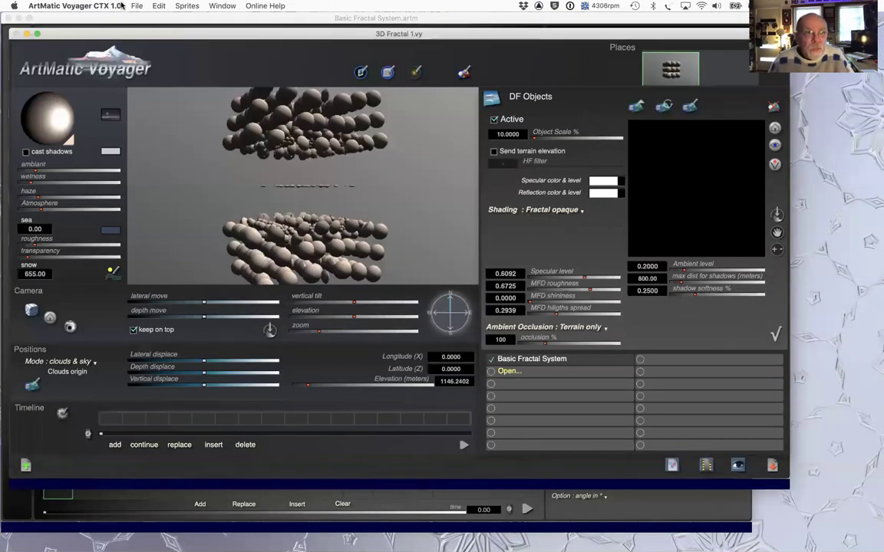
pyautogui.click(137, 6)
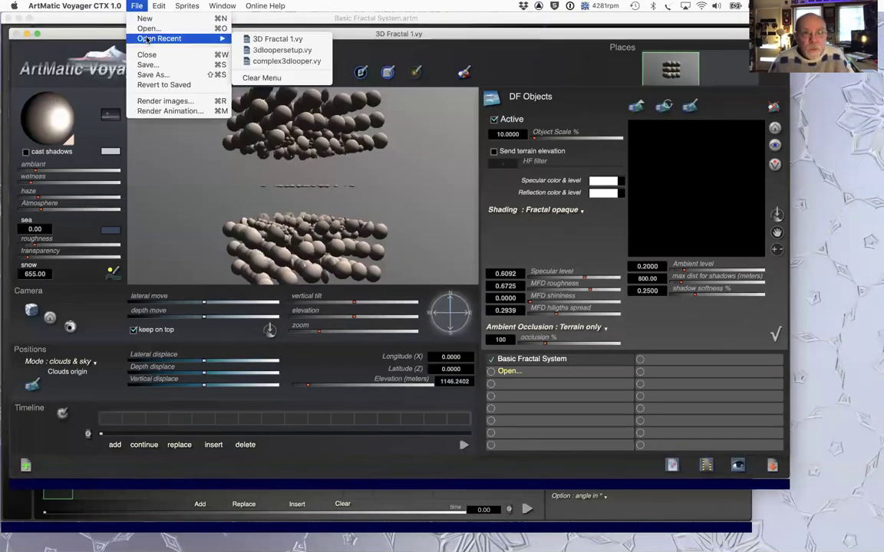
pyautogui.click(148, 29)
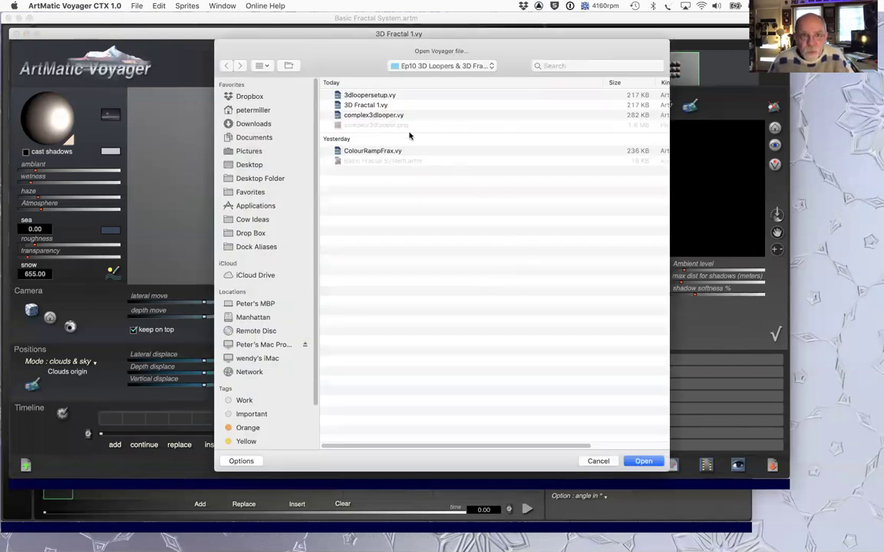
pyautogui.click(373, 152)
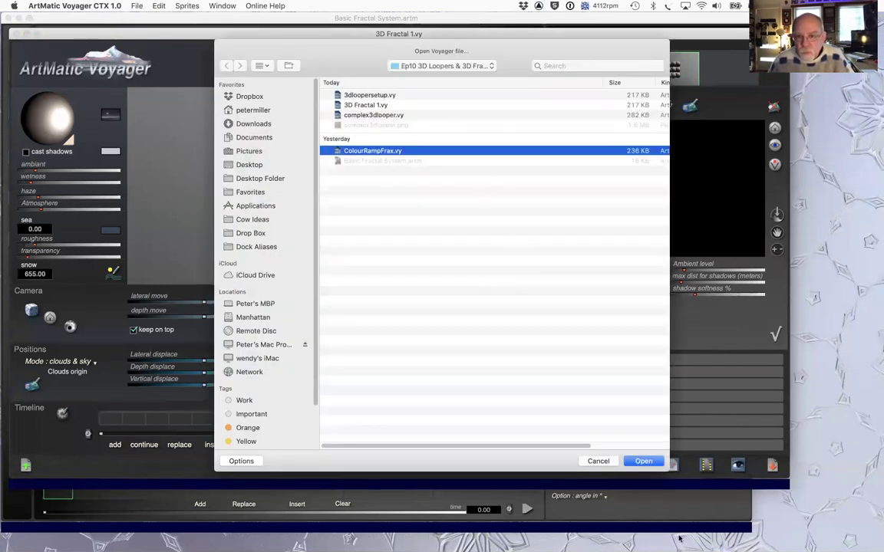
pyautogui.click(643, 461)
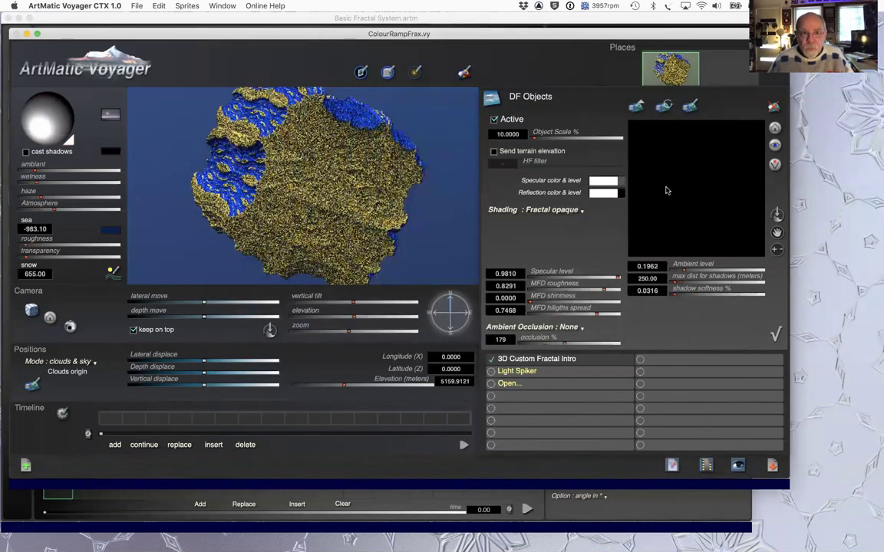
# Open the 3D Custom Fractal Intro object in ArtMatic Designer and go down into its nested compiled tree with 21 recursions
pyautogui.click(688, 112)
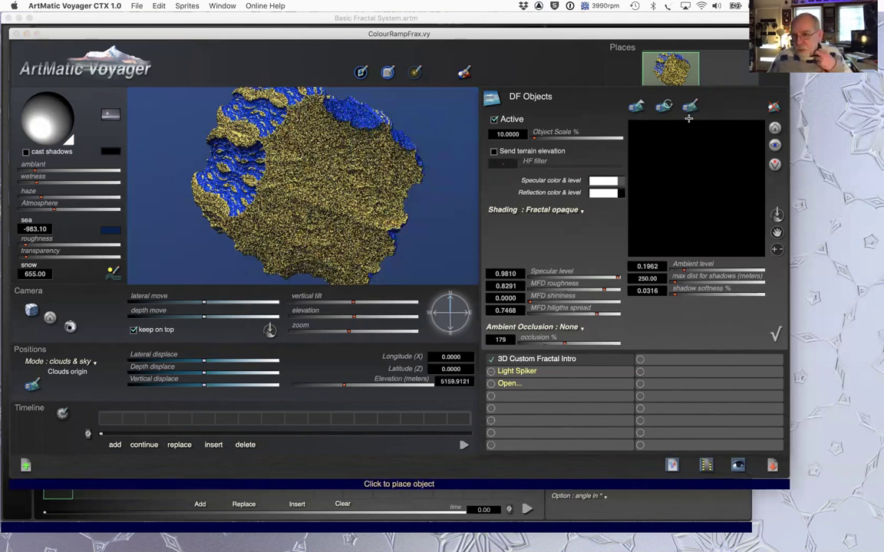
pyautogui.click(690, 108)
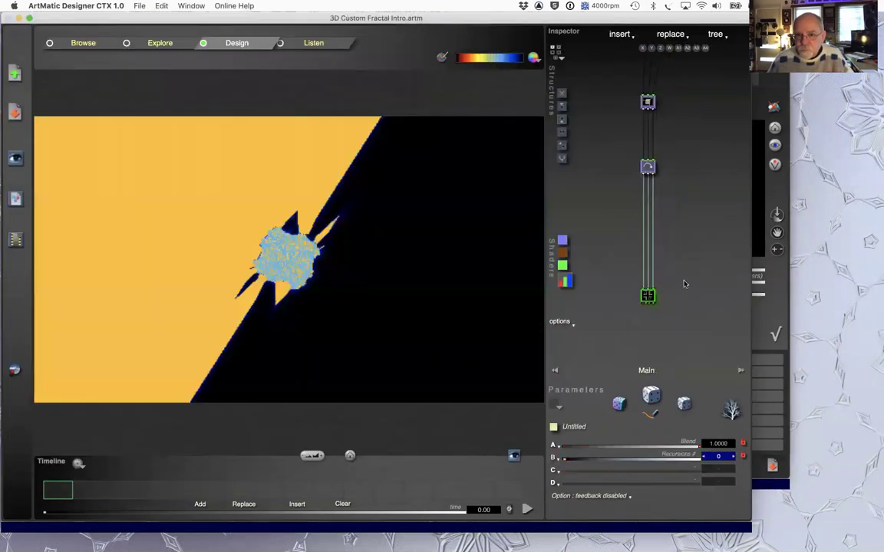
pyautogui.press('Return')
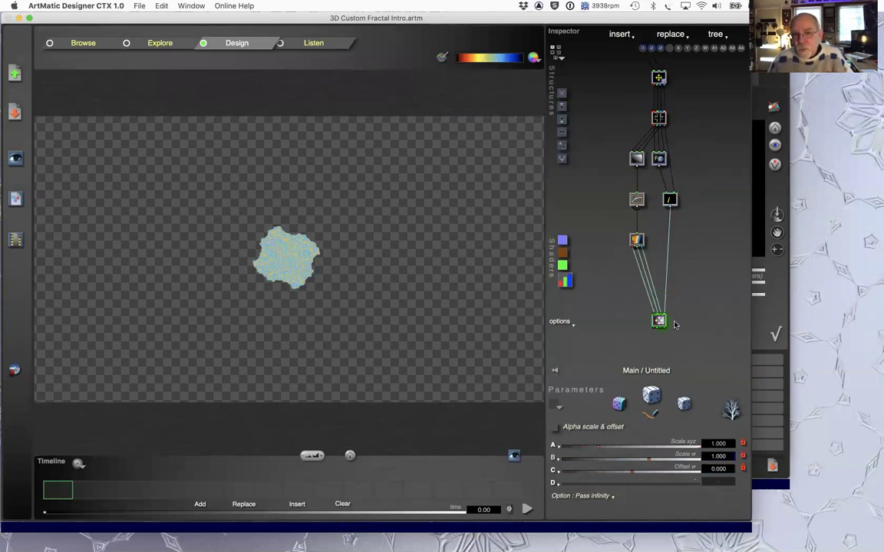
pyautogui.click(661, 120)
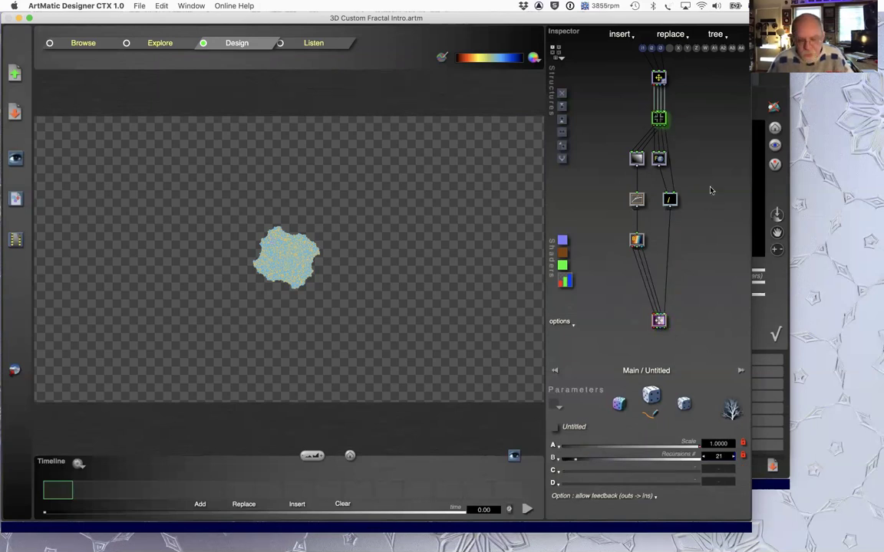
pyautogui.press('Return')
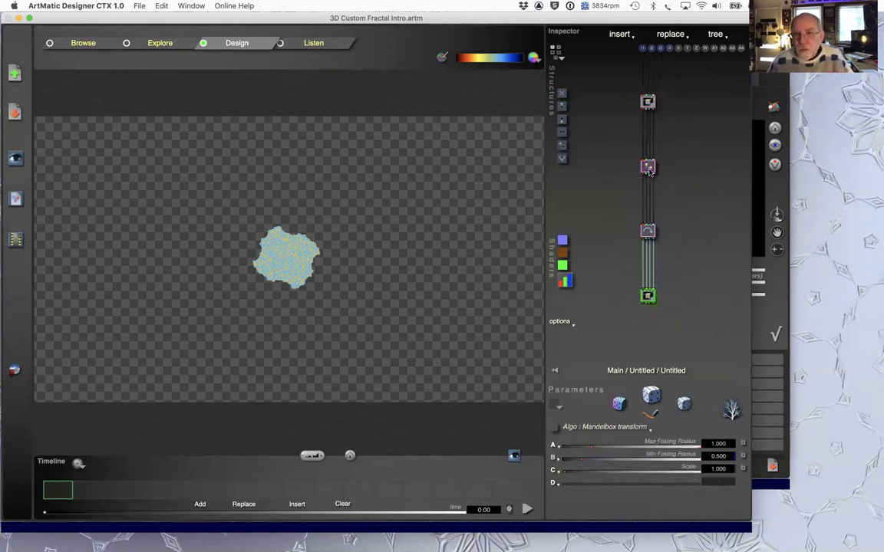
# Review the parameters of the four transform tiles in the recursive compiled tree, and check the rendered scene in ArtMatic Voyager
pyautogui.click(648, 102)
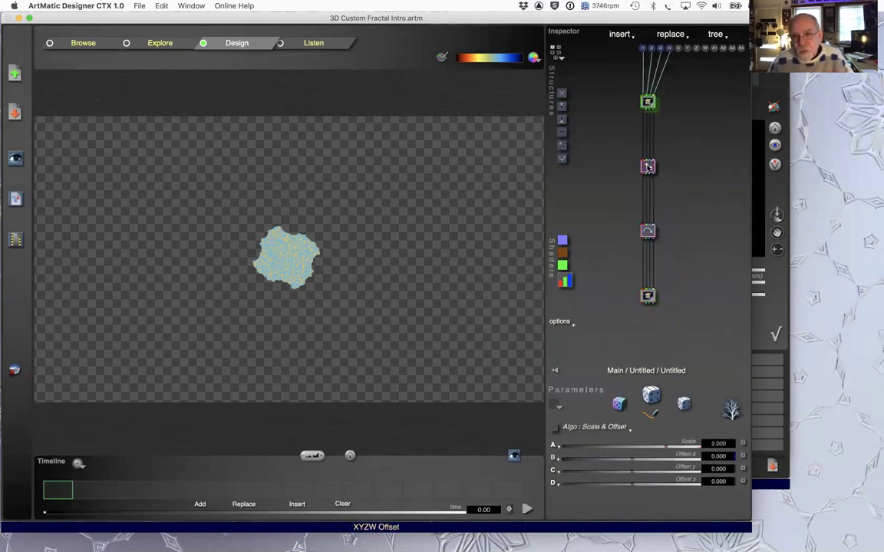
pyautogui.click(648, 165)
pyautogui.click(650, 234)
pyautogui.click(647, 298)
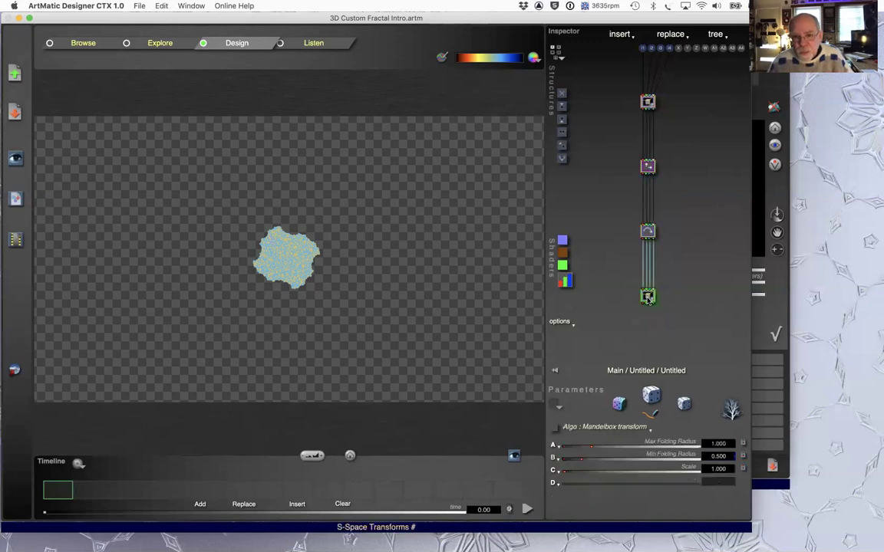
pyautogui.click(647, 166)
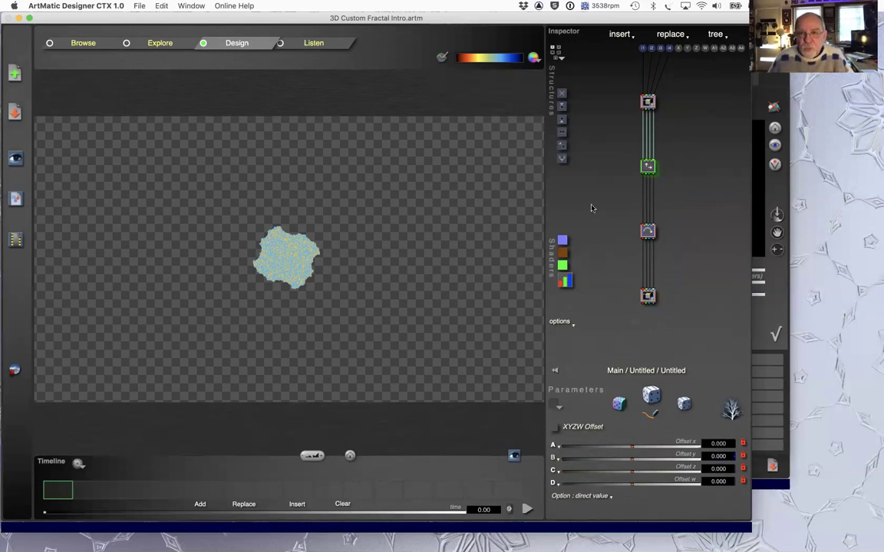
pyautogui.press('Escape')
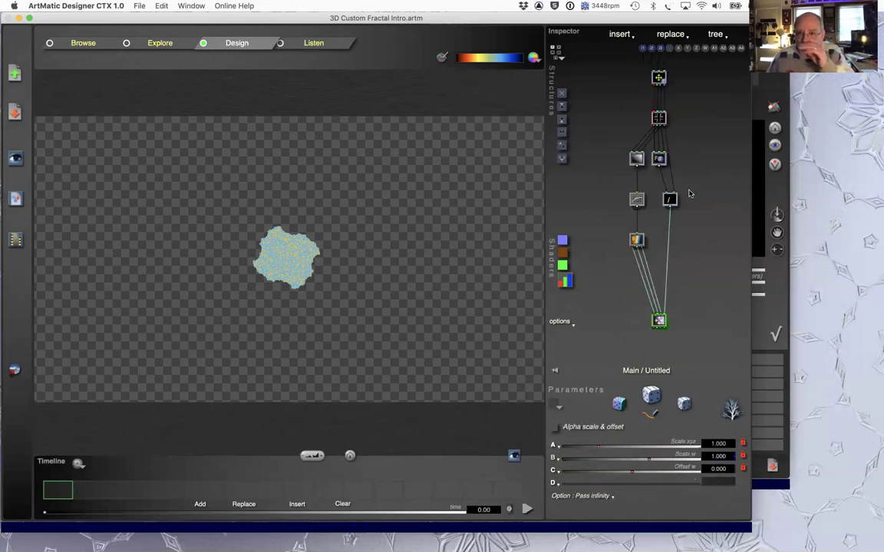
pyautogui.press('super+Tab')
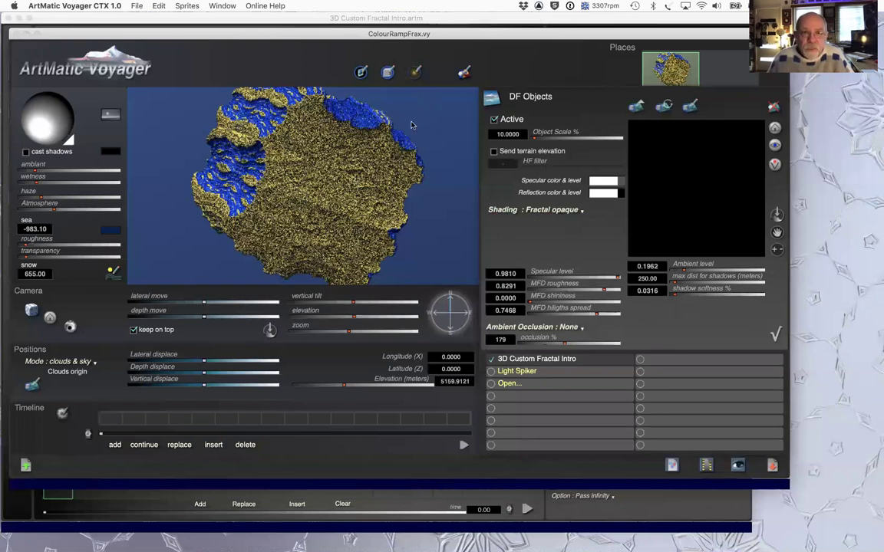
# Switch back to ArtMatic Designer and, inside the recursive compiled tree, set the XYZW Offset tile's Offset y to 0.2 and Offset x to 0.5
pyautogui.press('super+Tab')
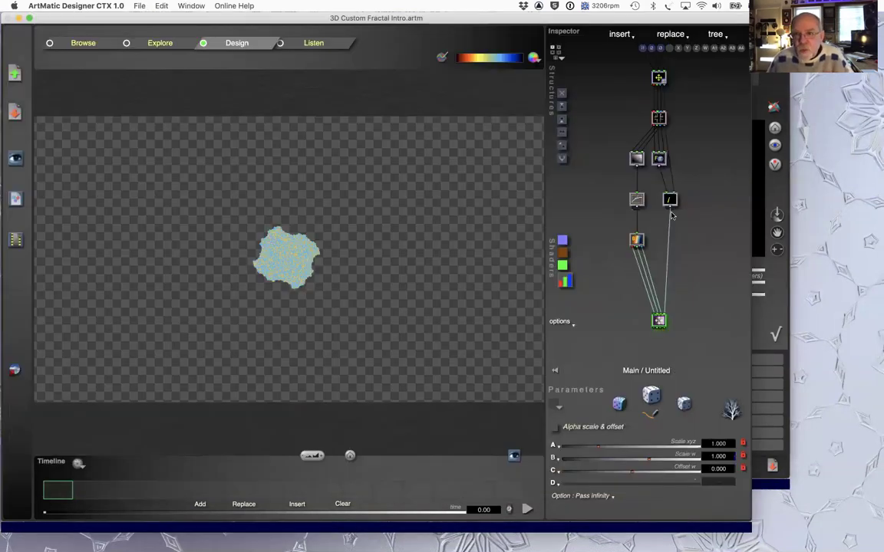
pyautogui.click(659, 119)
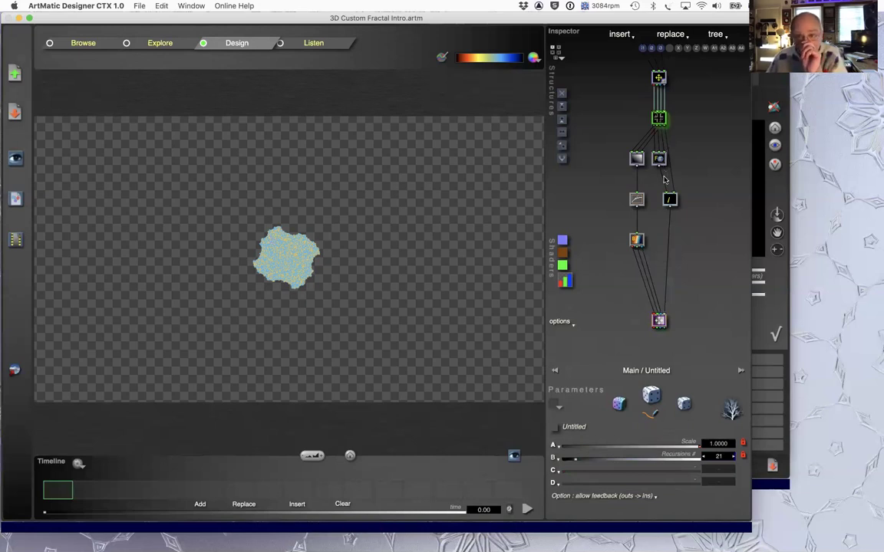
pyautogui.rightClick(658, 118)
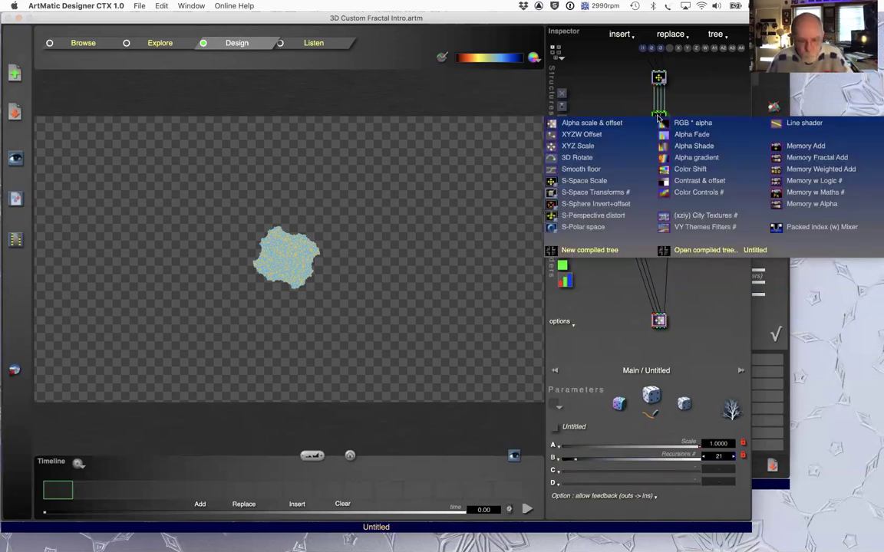
pyautogui.click(693, 90)
pyautogui.press('Return')
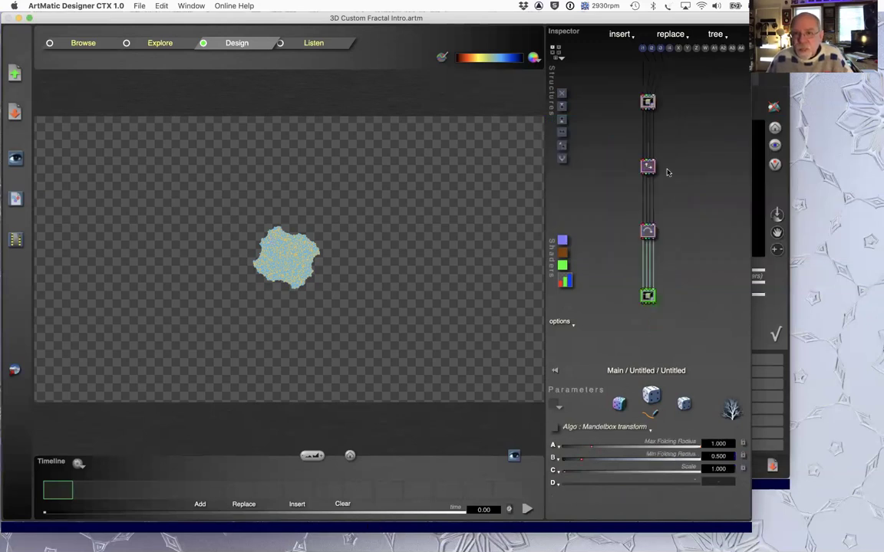
pyautogui.click(649, 168)
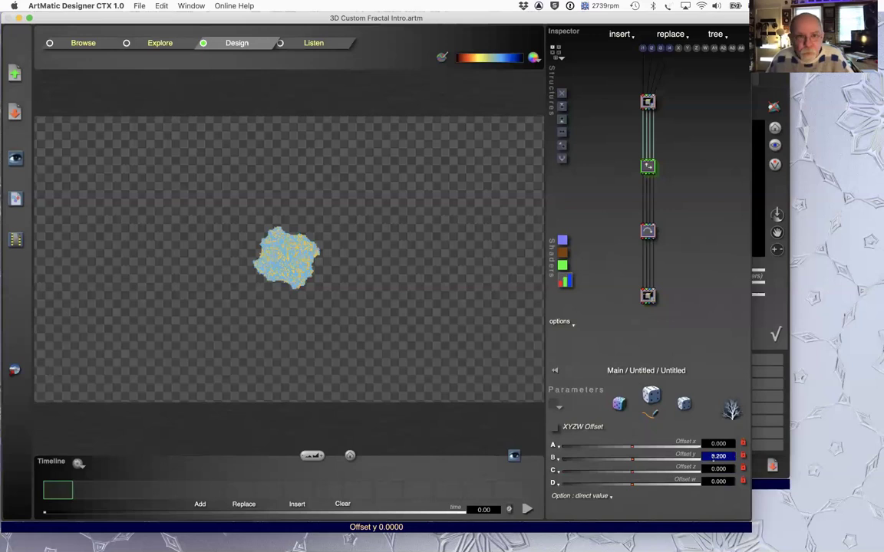
pyautogui.press('Return')
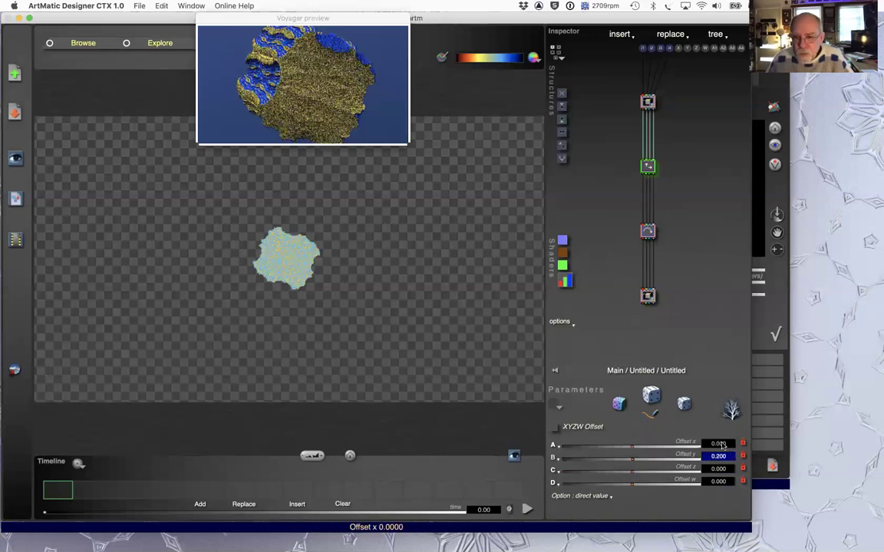
pyautogui.moveTo(718, 443); pyautogui.dragTo(719, 446)
pyautogui.write('.5')
pyautogui.press('Return')
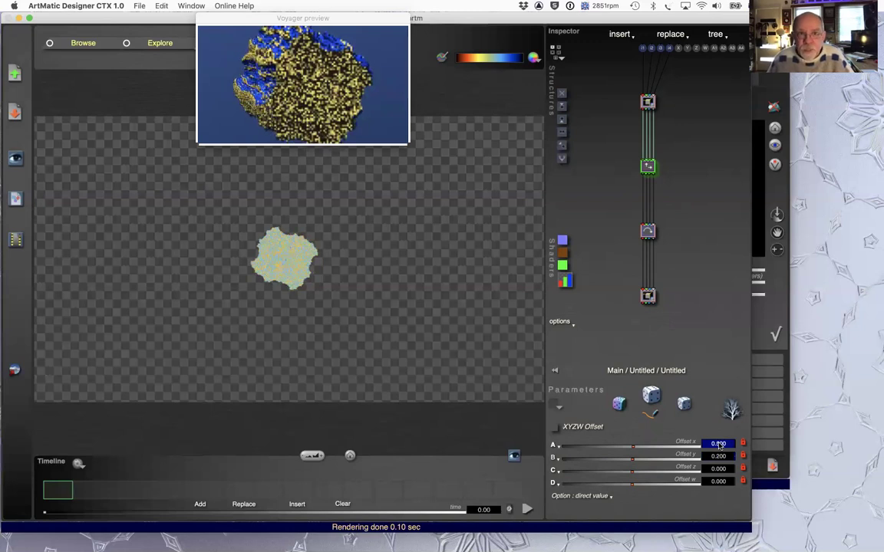
# Set the XYZW Offset tile's Offset z to 1, Offset y to 2 and Offset x to 6
pyautogui.click(719, 469)
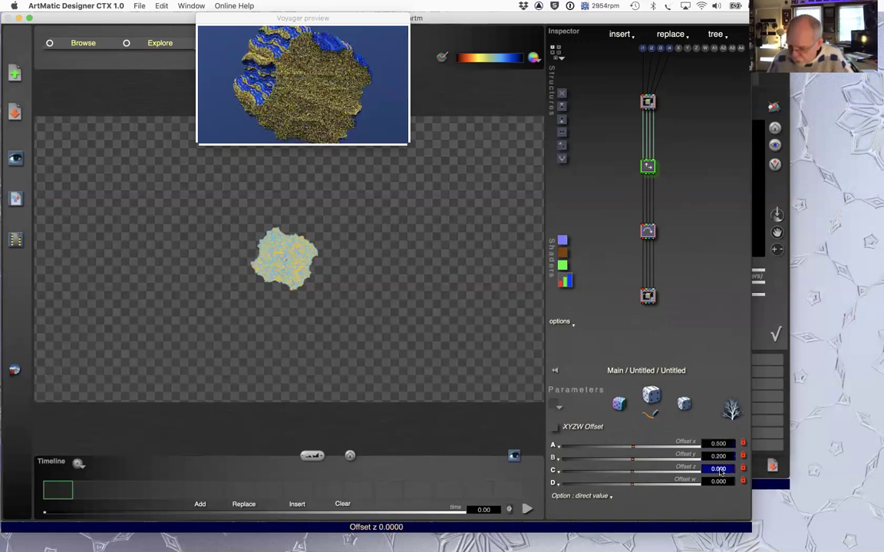
pyautogui.write('1')
pyautogui.press('Return')
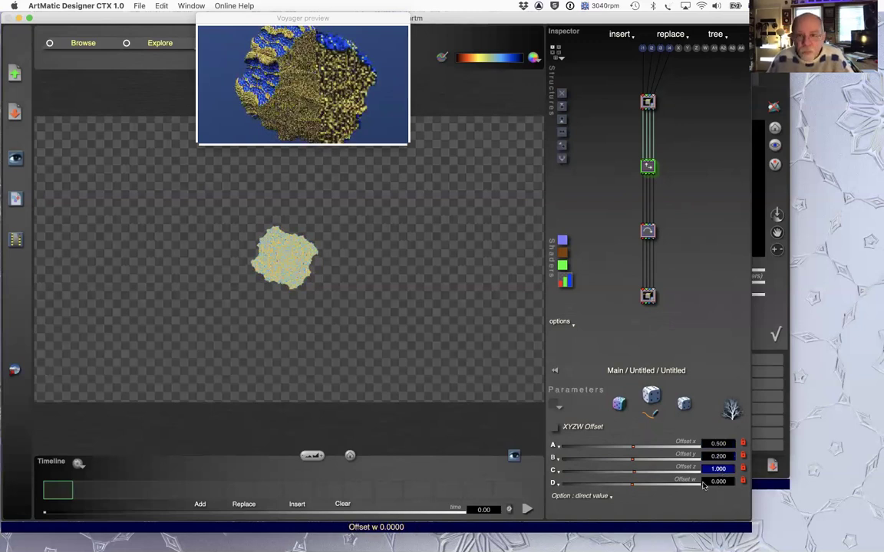
pyautogui.click(718, 457)
pyautogui.write('2')
pyautogui.press('Return')
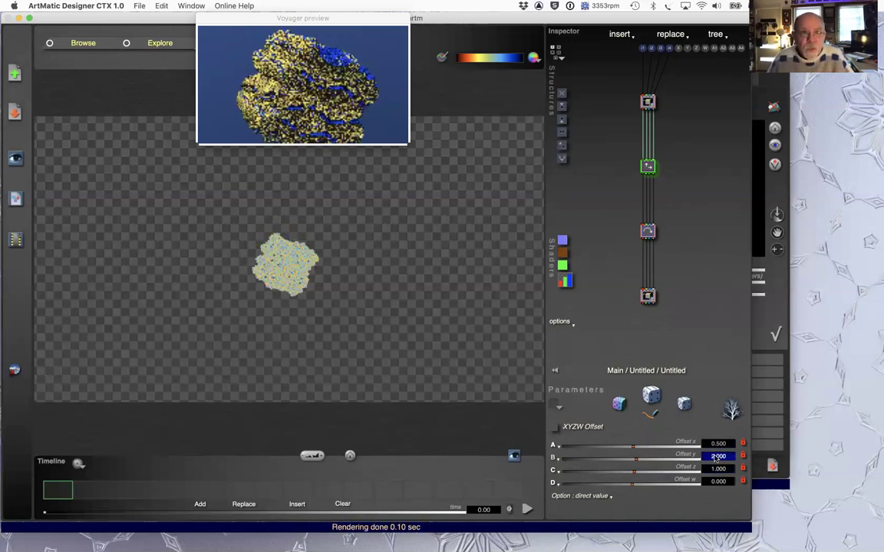
pyautogui.click(720, 442)
pyautogui.press('Return')
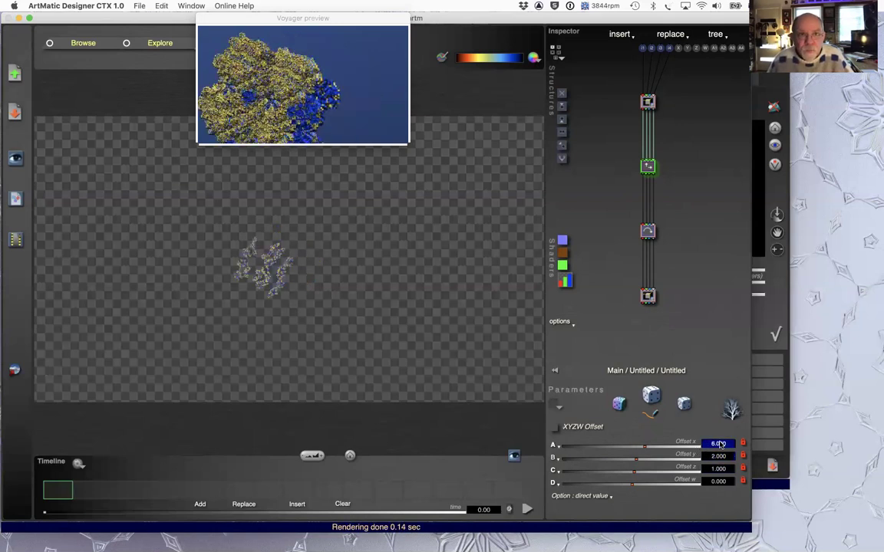
# Set the 3D Rotate tile's Angle xy to 2 and open its Angle xz value for editing
pyautogui.click(648, 231)
pyautogui.click(719, 444)
pyautogui.write('2')
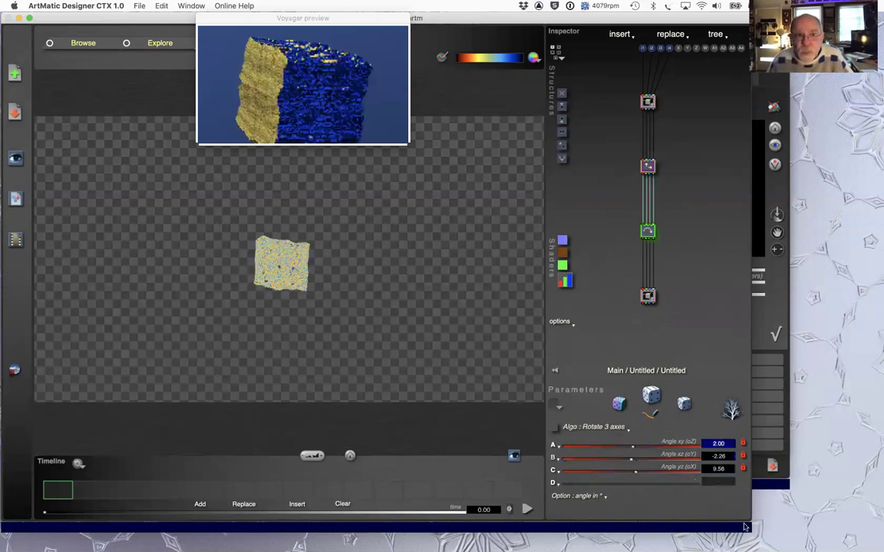
pyautogui.click(718, 455)
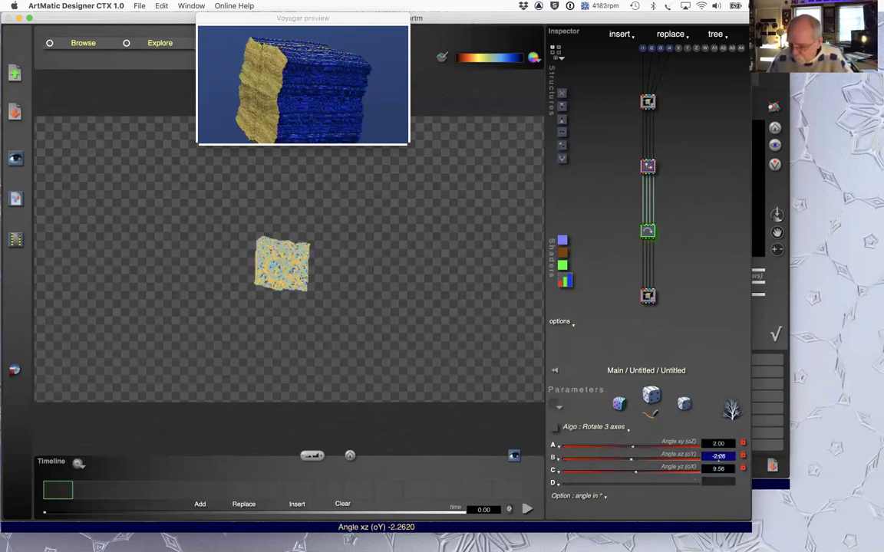
# Set the Rotate 3 axes tile's Angle xz (oY) to -9, then change the canvas shader and adjust the canvas zoom
pyautogui.press('Return')
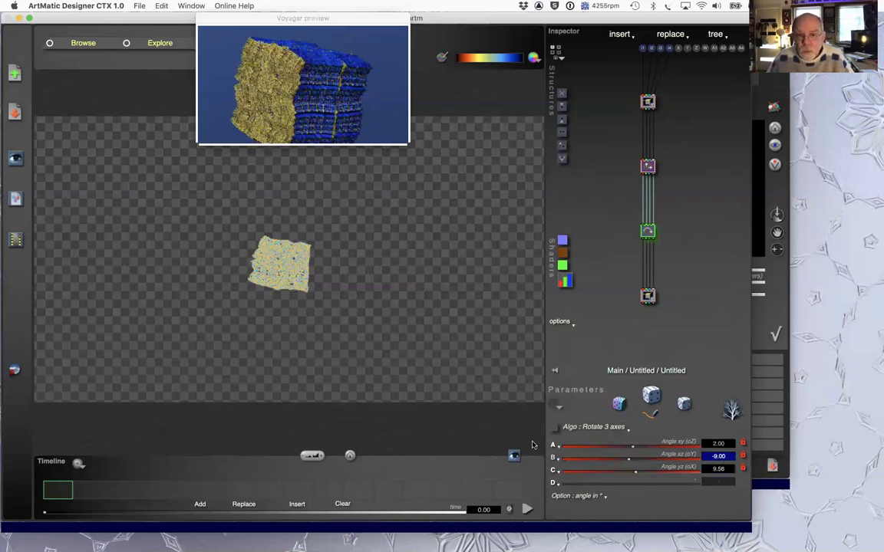
pyautogui.click(564, 280)
pyautogui.click(613, 309)
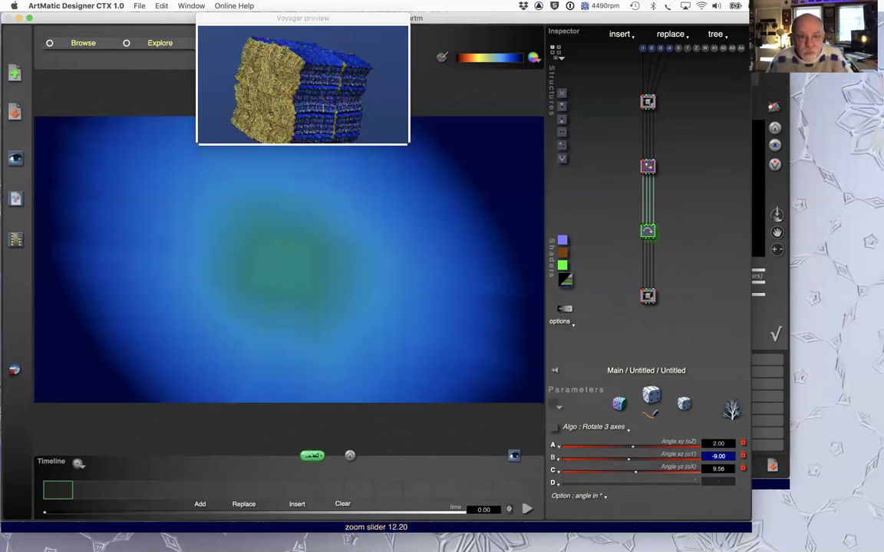
pyautogui.moveTo(342, 456); pyautogui.dragTo(409, 455)
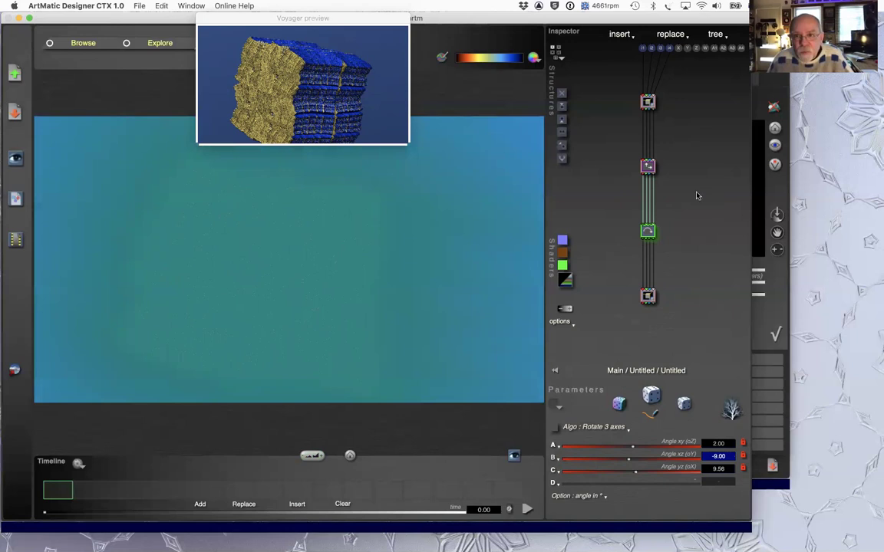
# Set the XYZW Offset tile's offsets to x 5, y 2 and z 3
pyautogui.click(650, 167)
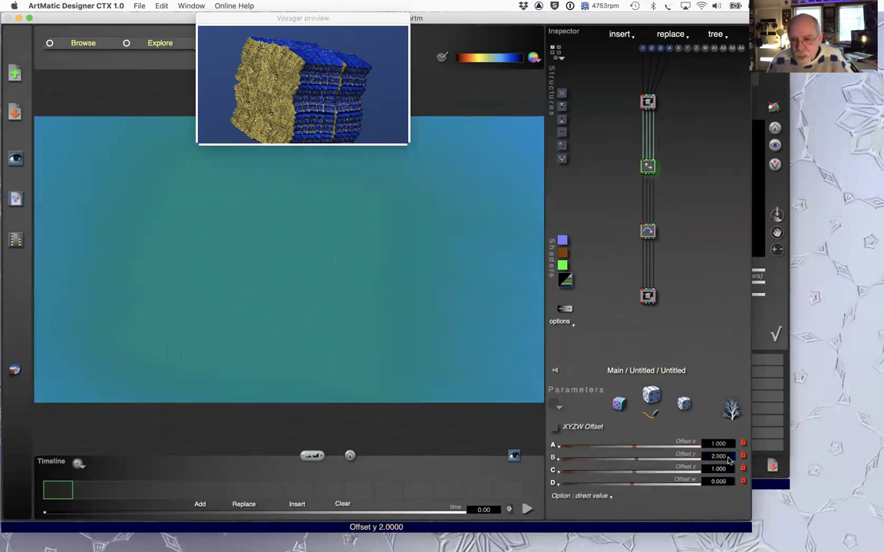
pyautogui.moveTo(719, 469); pyautogui.dragTo(720, 468)
pyautogui.press('Return')
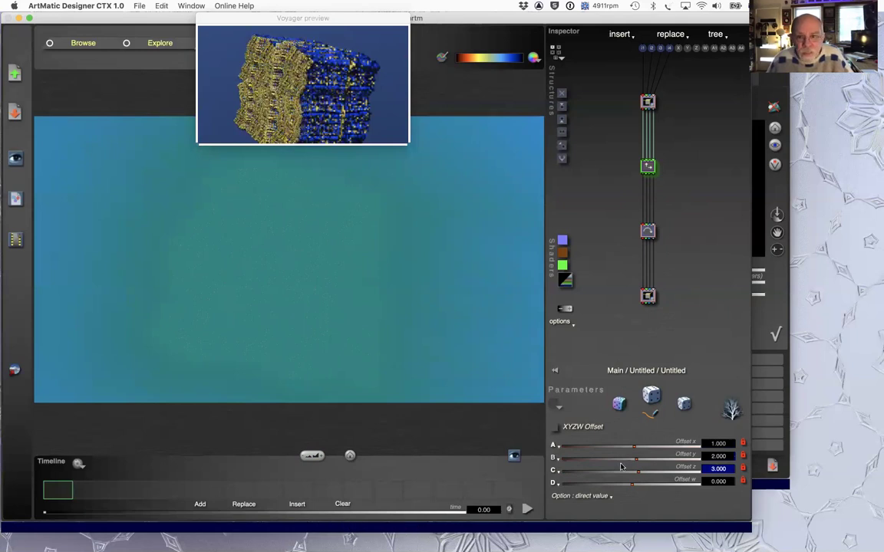
pyautogui.click(724, 445)
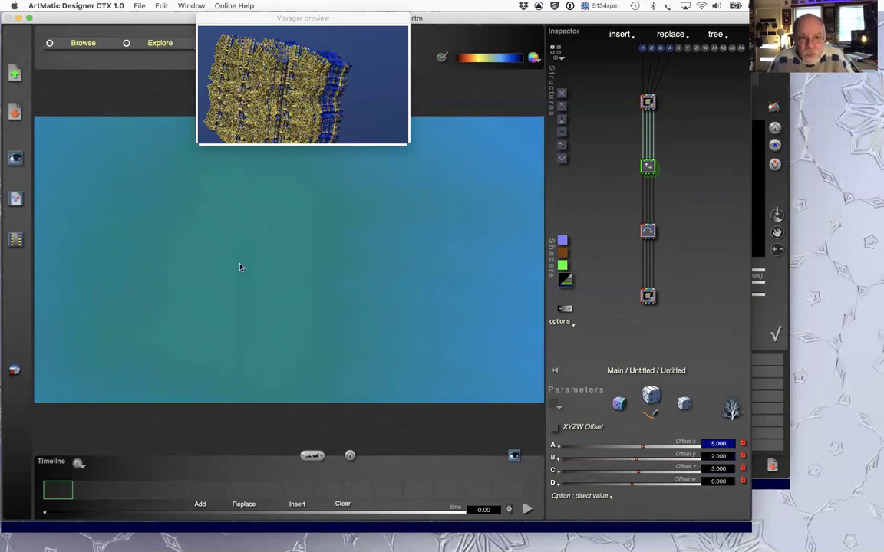
pyautogui.click(709, 456)
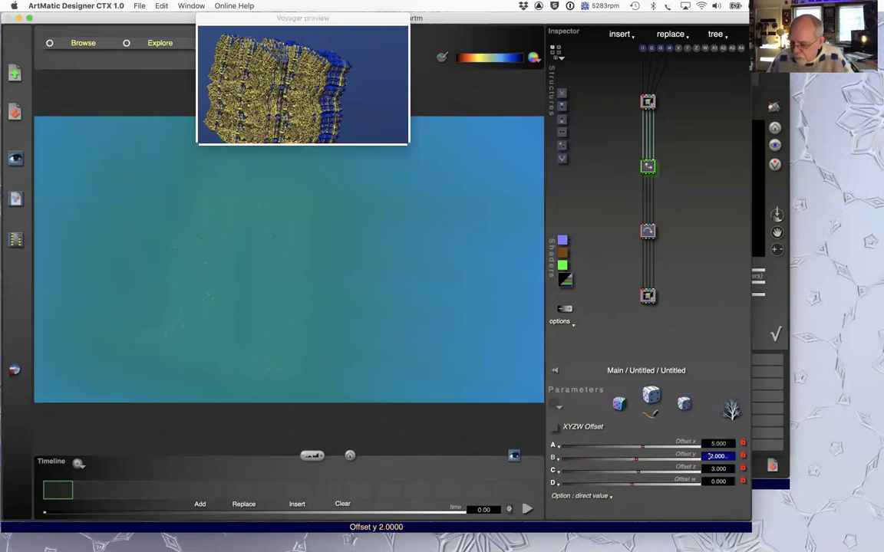
pyautogui.press('Return')
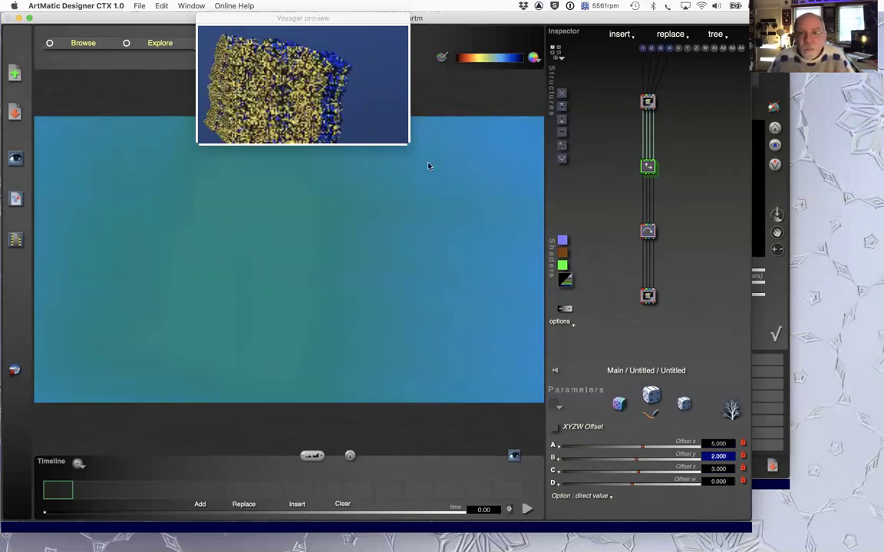
# Try different Offset x, Offset y and Offset z values on the topmost Scale & Offset tile
pyautogui.click(648, 102)
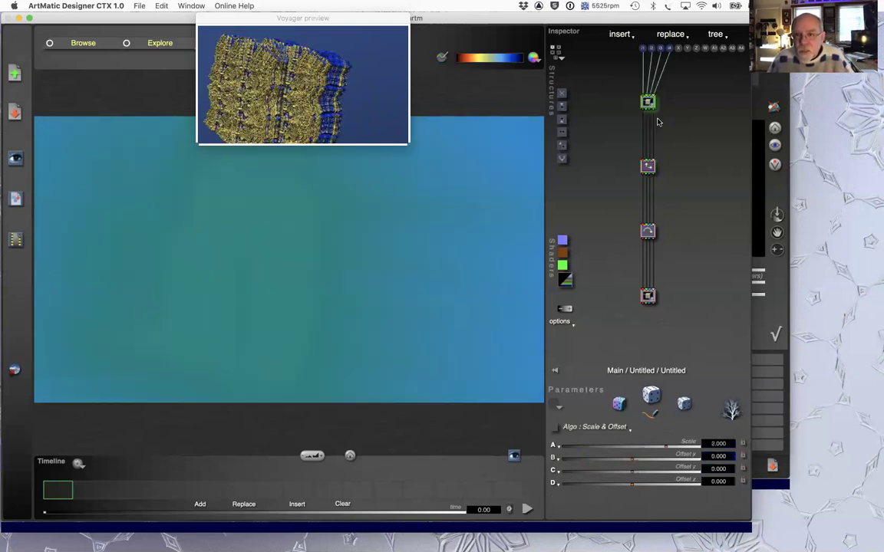
pyautogui.click(626, 472)
pyautogui.click(627, 473)
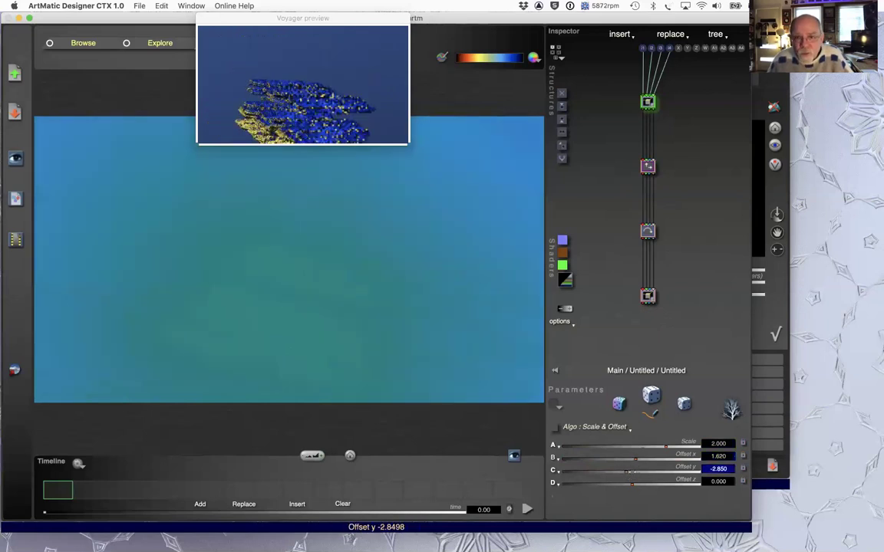
pyautogui.moveTo(636, 472); pyautogui.dragTo(640, 484)
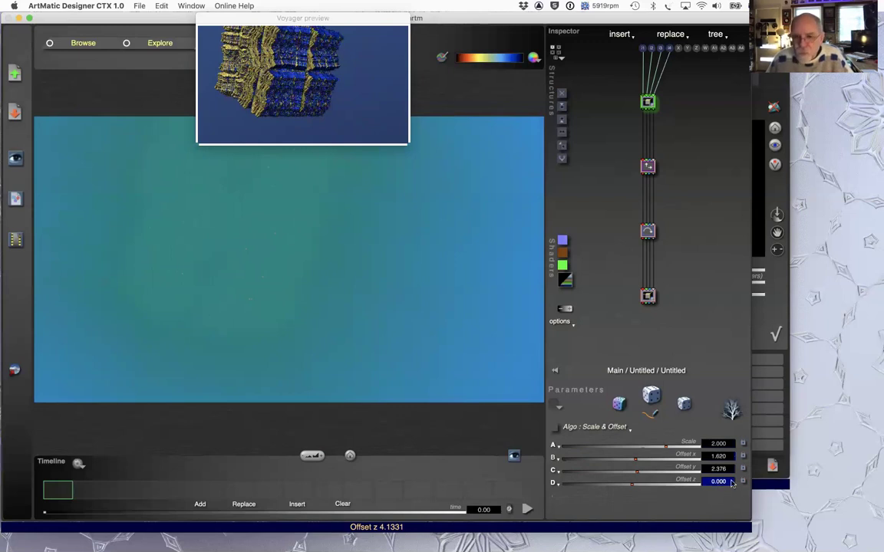
# Set the topmost Scale & Offset tile's Offset y to 1 and Offset x to 1.2
pyautogui.click(716, 469)
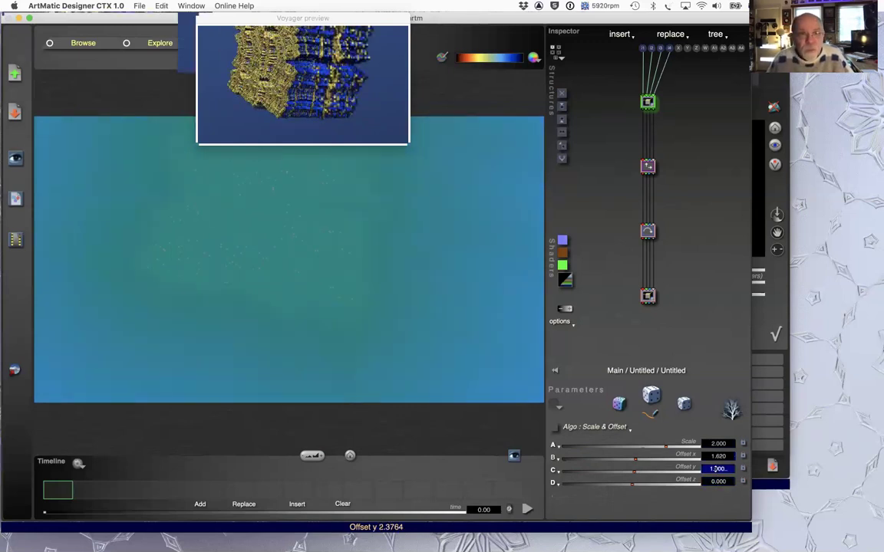
pyautogui.press('Return')
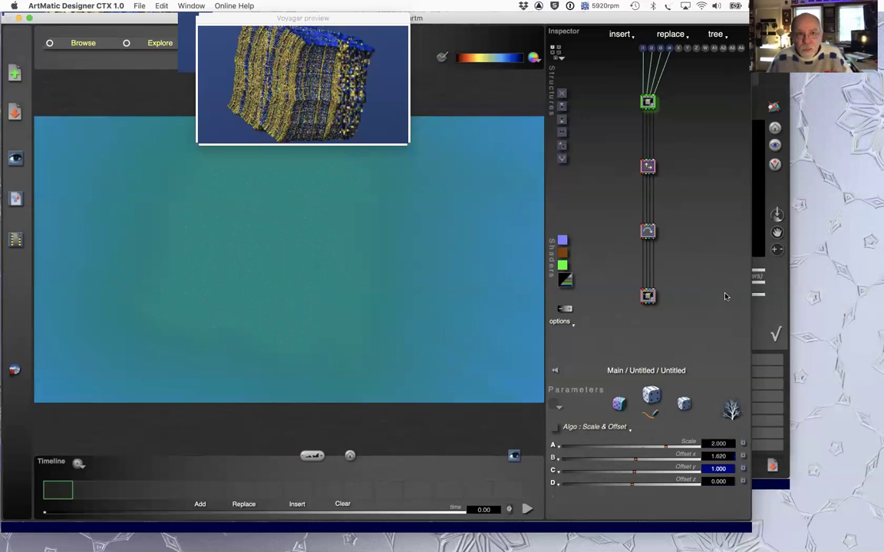
pyautogui.click(718, 455)
pyautogui.write('1.200')
pyautogui.press('Return')
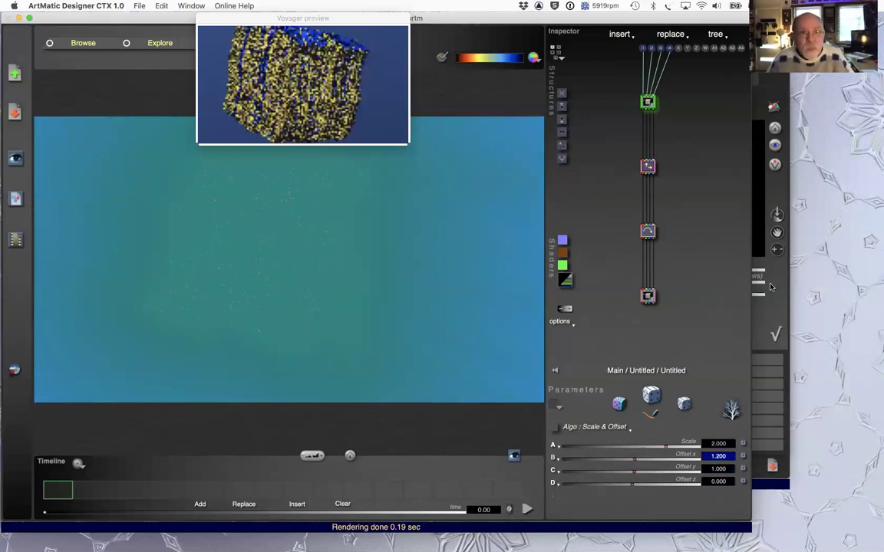
# Set the XYZW Offset tile's Offset x to 2 and the Rotate 3 axes tile's Angle xz (oY) to -8
pyautogui.click(648, 167)
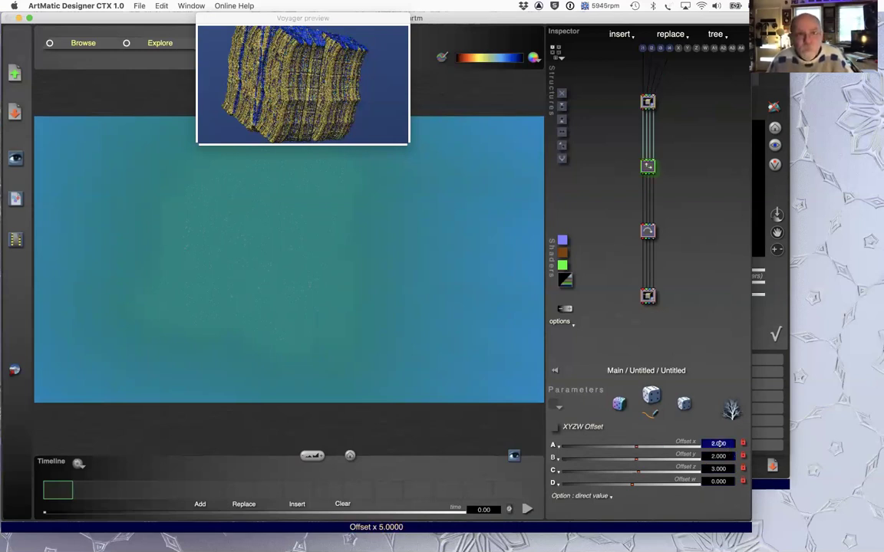
pyautogui.click(648, 231)
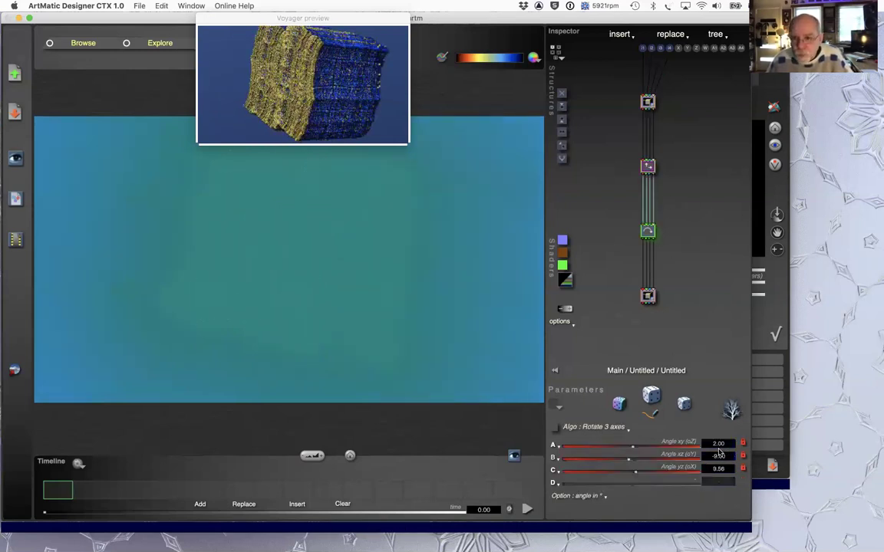
pyautogui.click(724, 456)
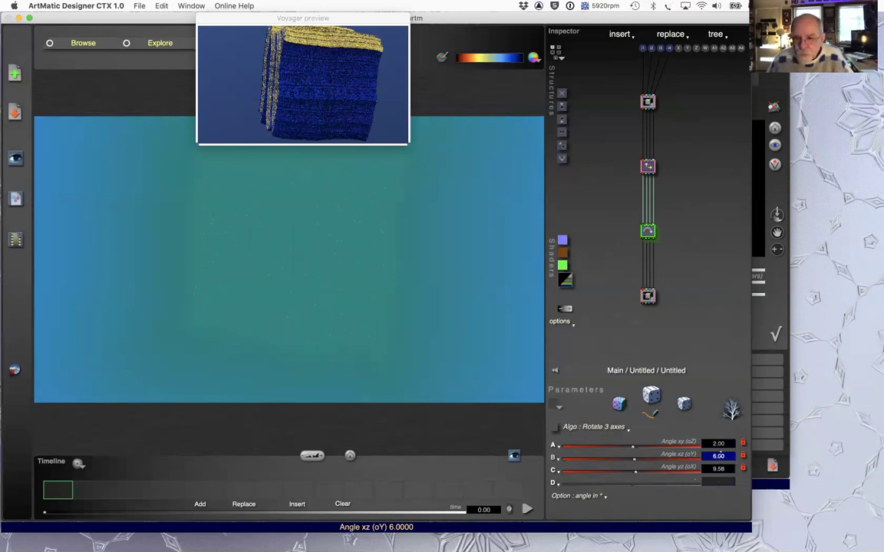
pyautogui.write('-8')
pyautogui.press('Return')
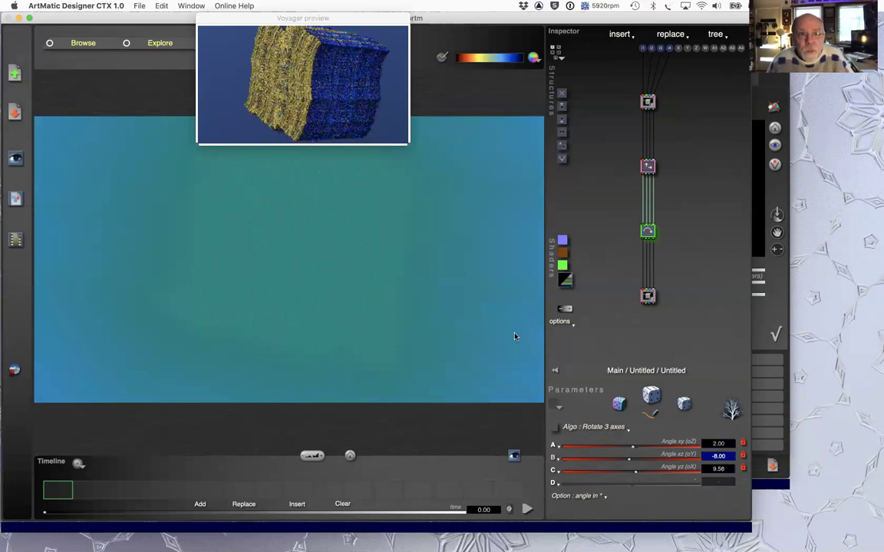
# Switch to ArtMatic Voyager, reposition its window and zoom the camera in on the fractal cube
pyautogui.press('super+Tab')
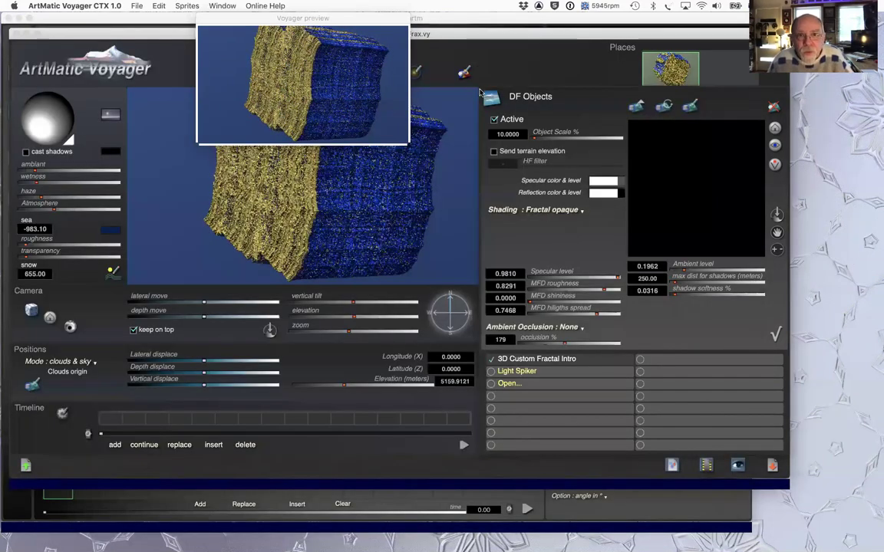
pyautogui.moveTo(504, 32); pyautogui.dragTo(566, 34)
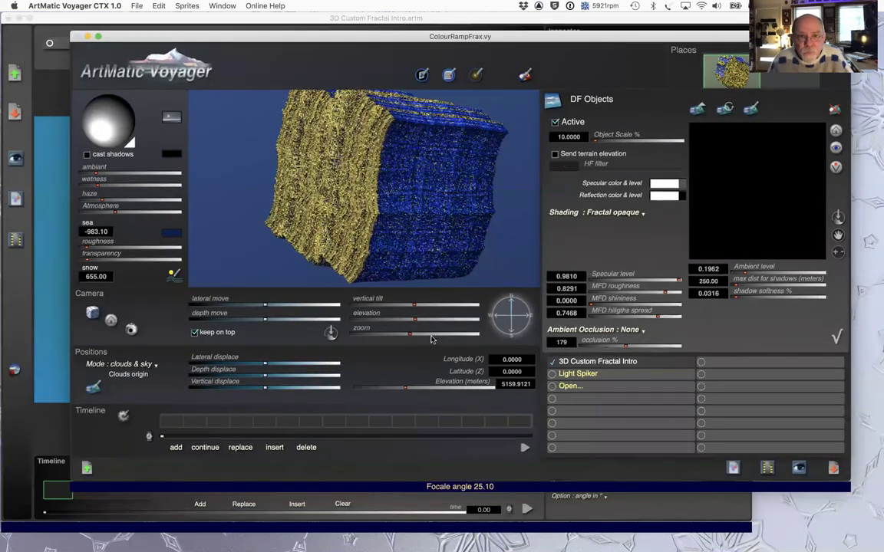
pyautogui.moveTo(432, 340); pyautogui.dragTo(464, 337)
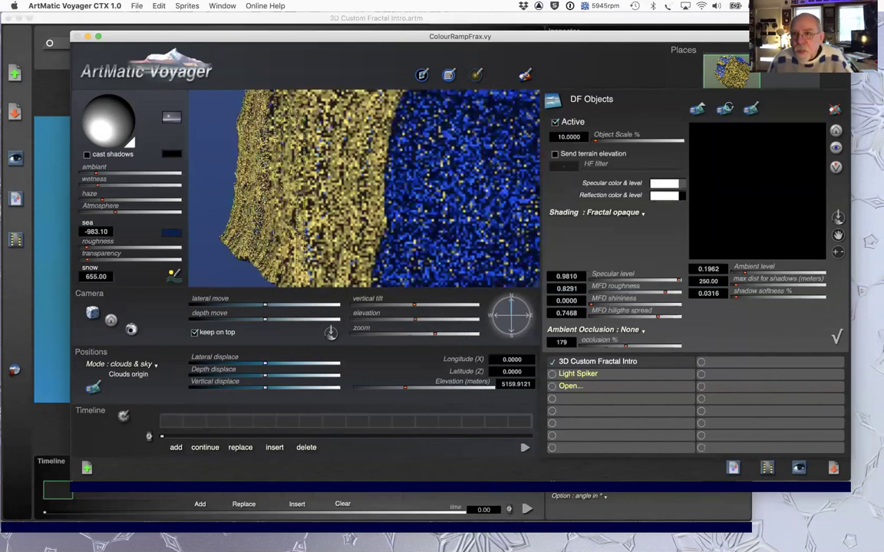
pyautogui.moveTo(735, 33); pyautogui.dragTo(715, 35)
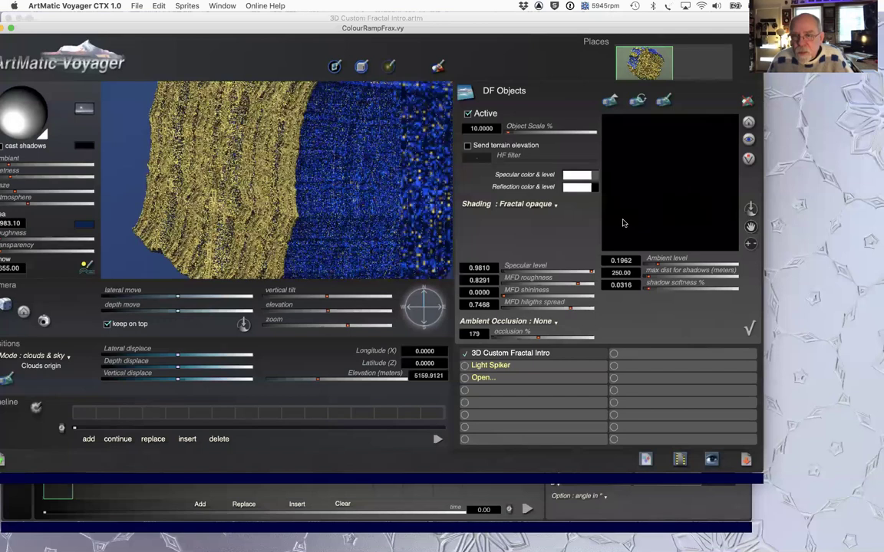
# Return to ArtMatic Designer and change the topmost S-Space Transforms tile's algorithm to Mandelbox transform
pyautogui.click(577, 18)
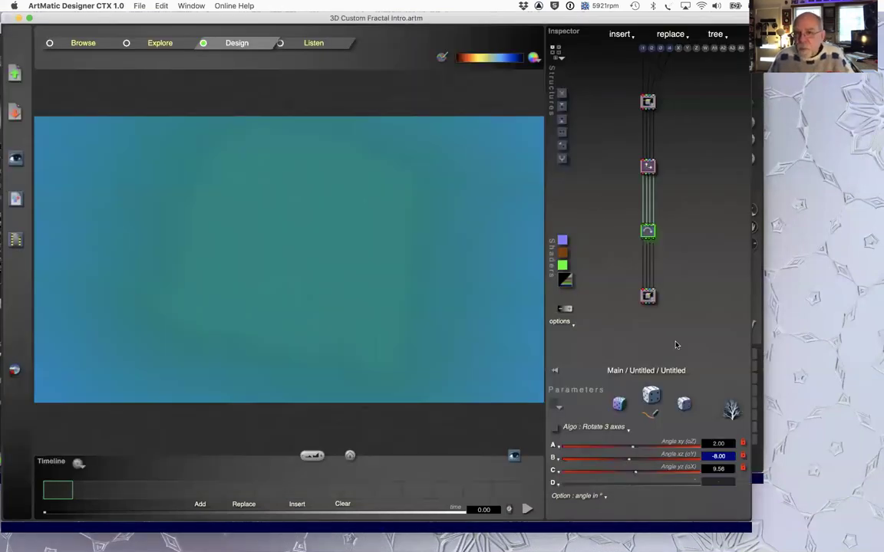
pyautogui.click(649, 102)
pyautogui.click(649, 102)
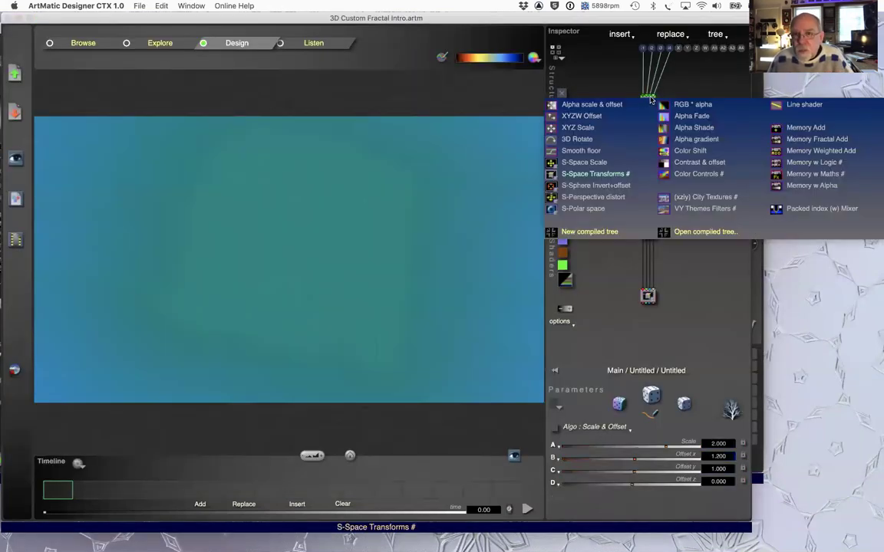
pyautogui.click(713, 75)
pyautogui.click(597, 427)
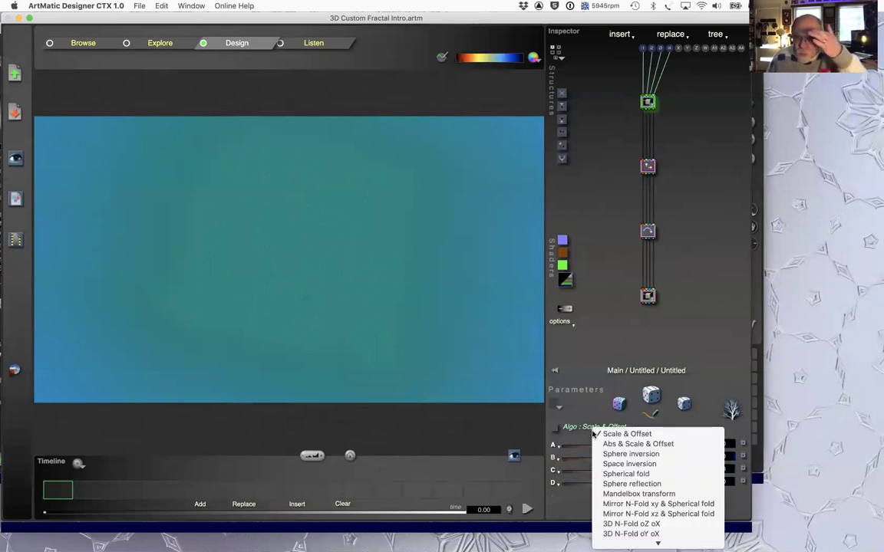
pyautogui.moveTo(651, 541)
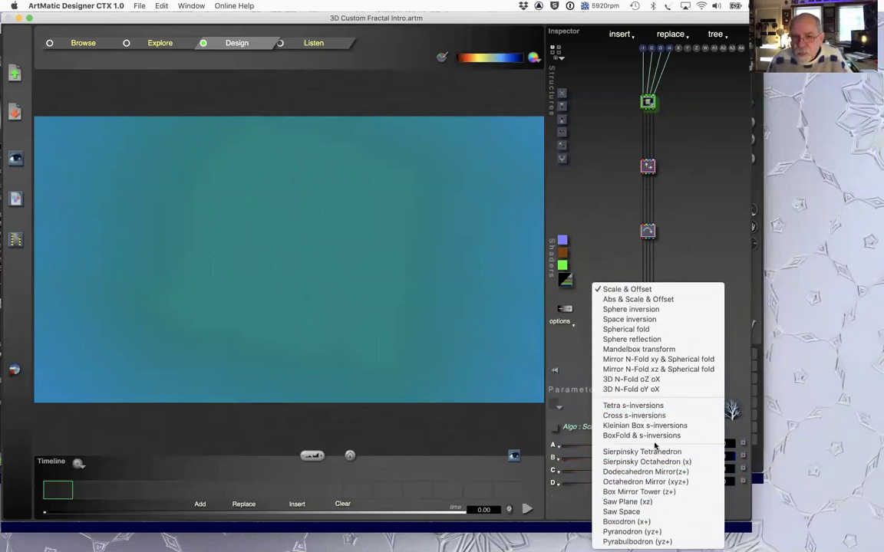
pyautogui.click(639, 349)
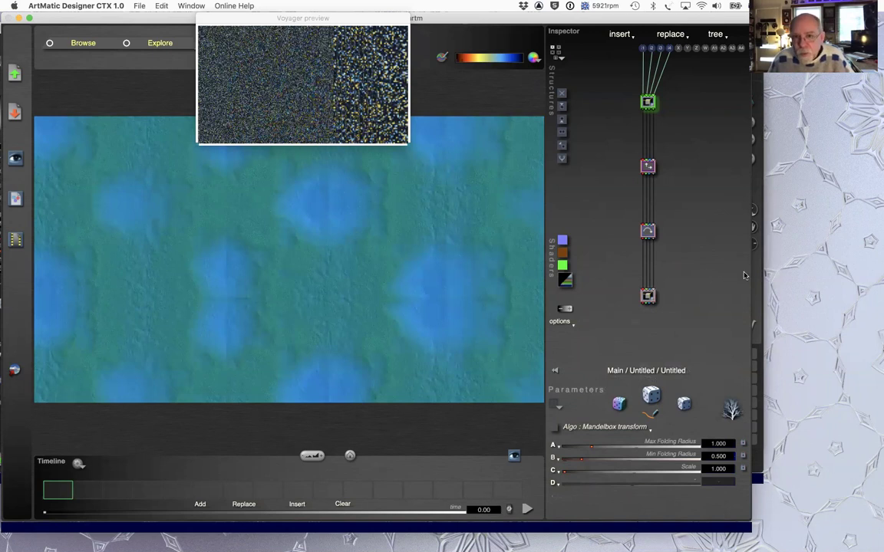
# Reset all parameters of the XYZW Offset tile and the Rotate 3 axes tile to their defaults
pyautogui.click(648, 166)
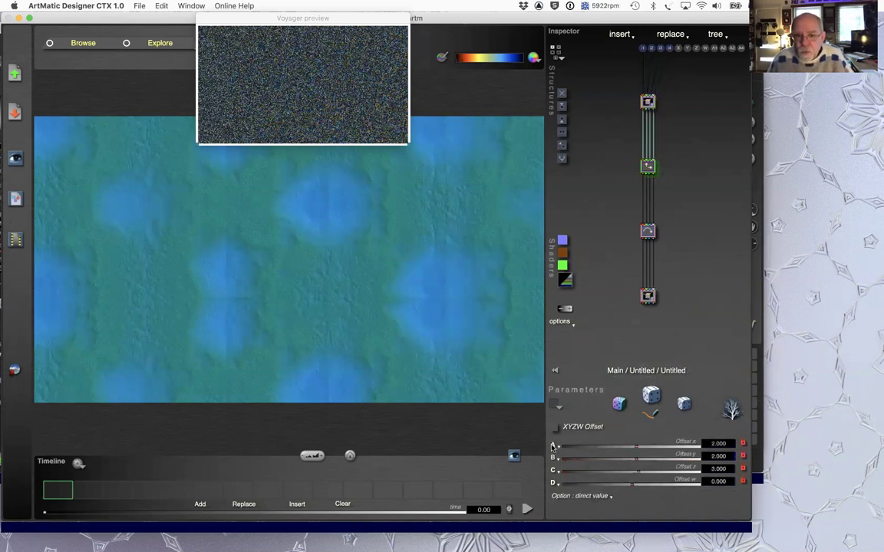
pyautogui.rightClick(554, 445)
pyautogui.click(595, 542)
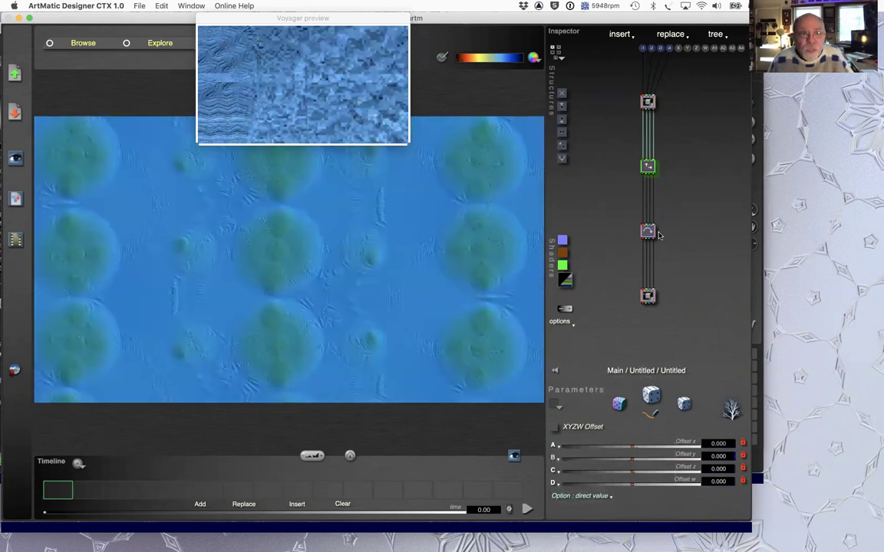
pyautogui.click(650, 232)
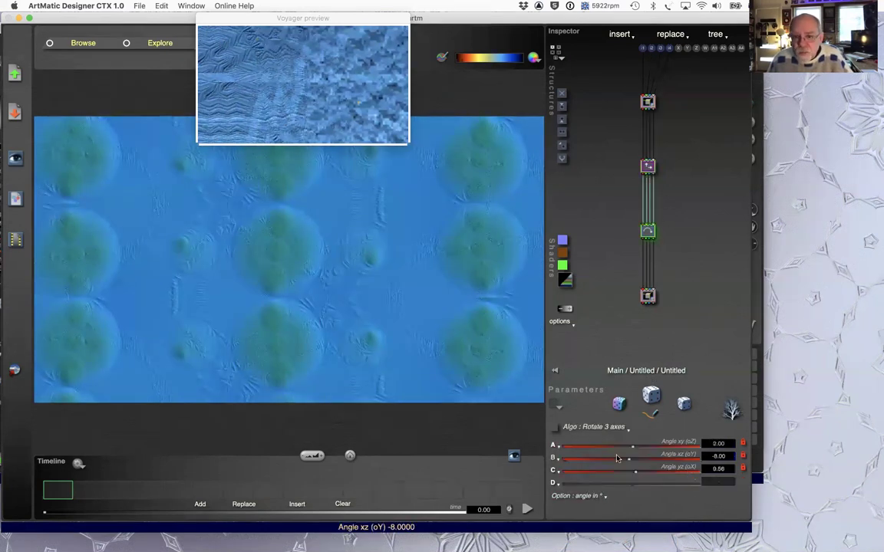
pyautogui.rightClick(555, 445)
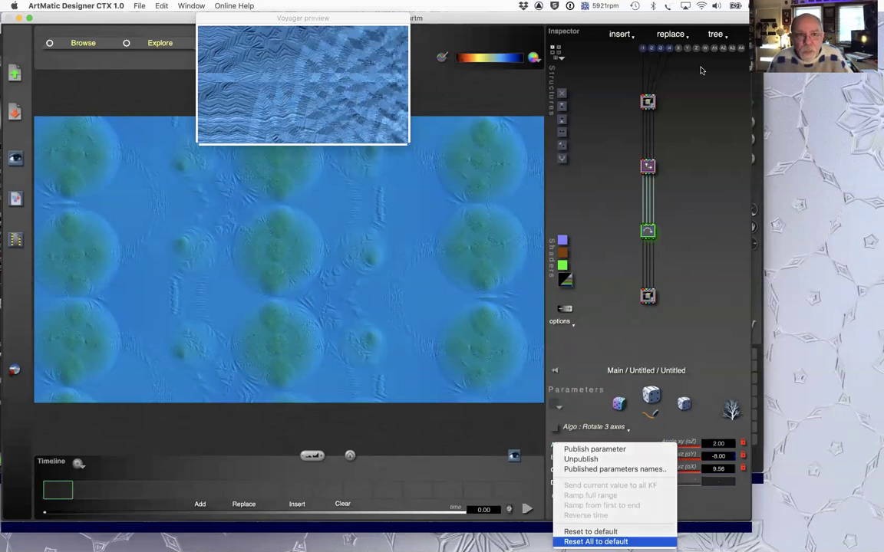
pyautogui.click(595, 542)
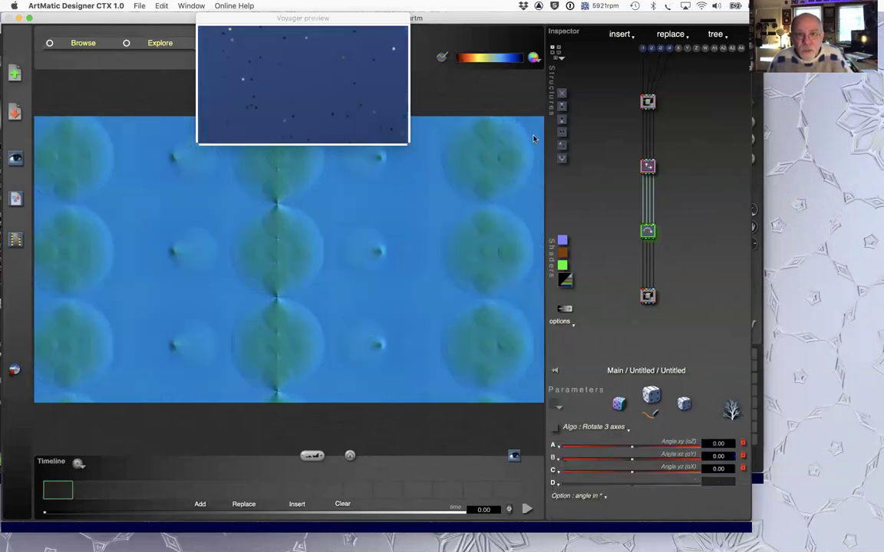
# Set the bottommost Mandelbox tile's Max Folding Radius to about 1.264 and switch to ArtMatic Voyager
pyautogui.click(649, 296)
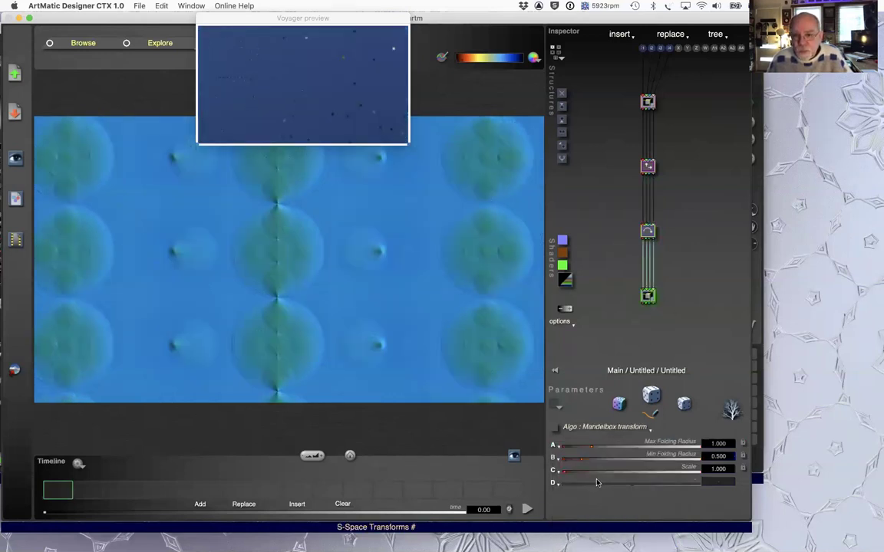
pyautogui.moveTo(597, 446); pyautogui.dragTo(601, 447)
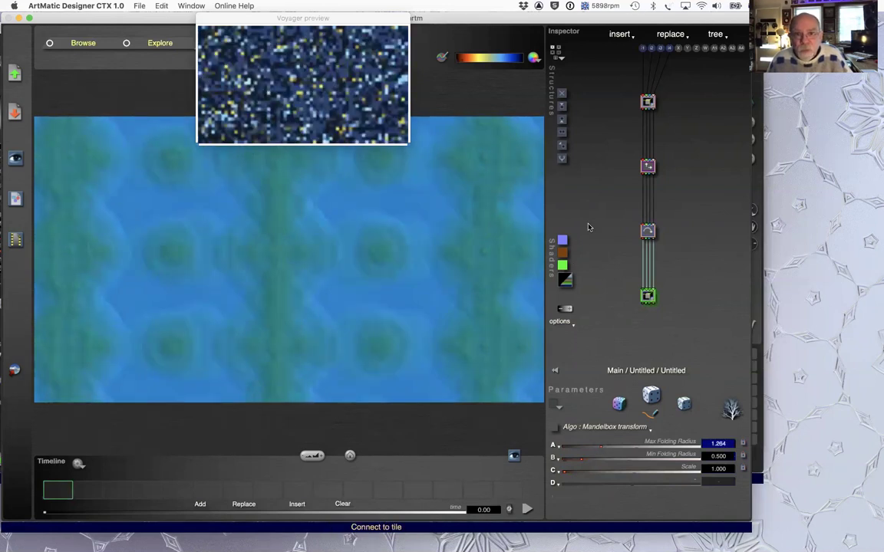
pyautogui.press('super+Tab')
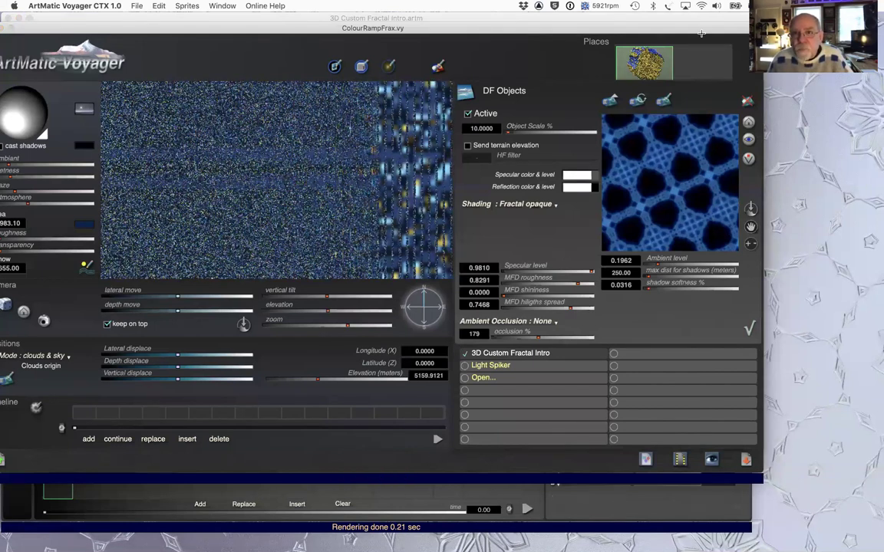
# Close the DF Objects settings, widen the camera's field of view, and reposition the camera on the zoomed-out surface map
pyautogui.click(747, 331)
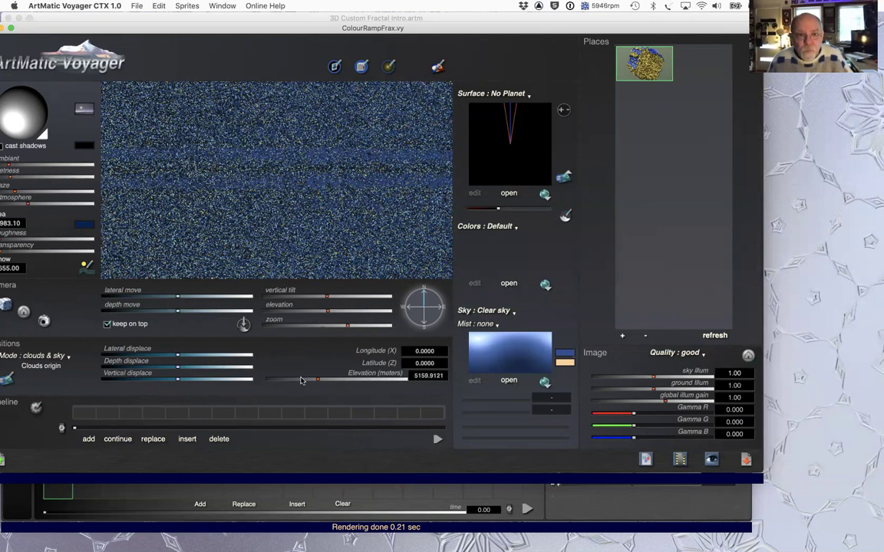
pyautogui.moveTo(314, 328); pyautogui.dragTo(268, 329)
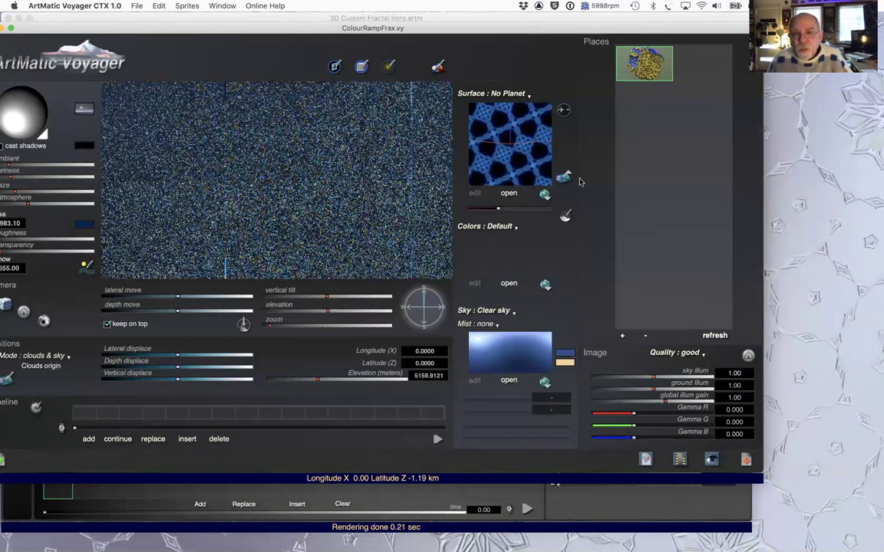
pyautogui.moveTo(272, 326); pyautogui.dragTo(281, 332)
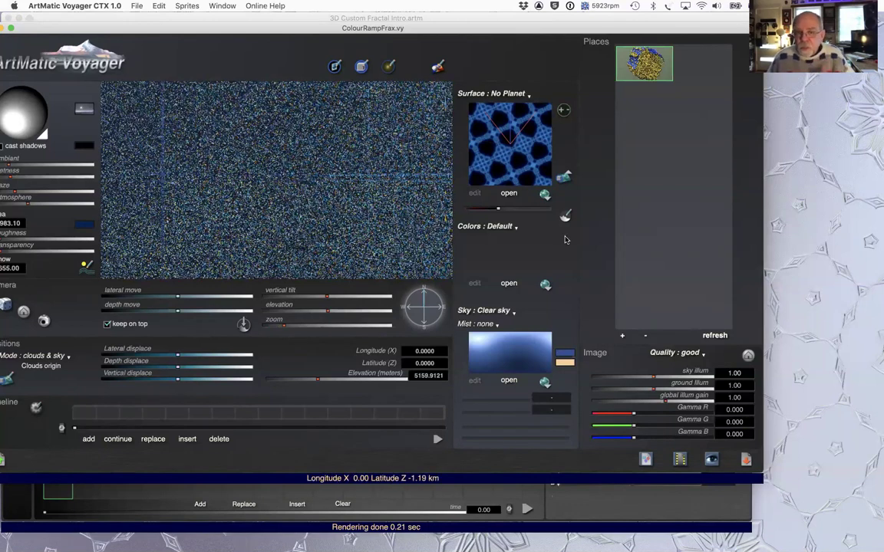
pyautogui.click(528, 185)
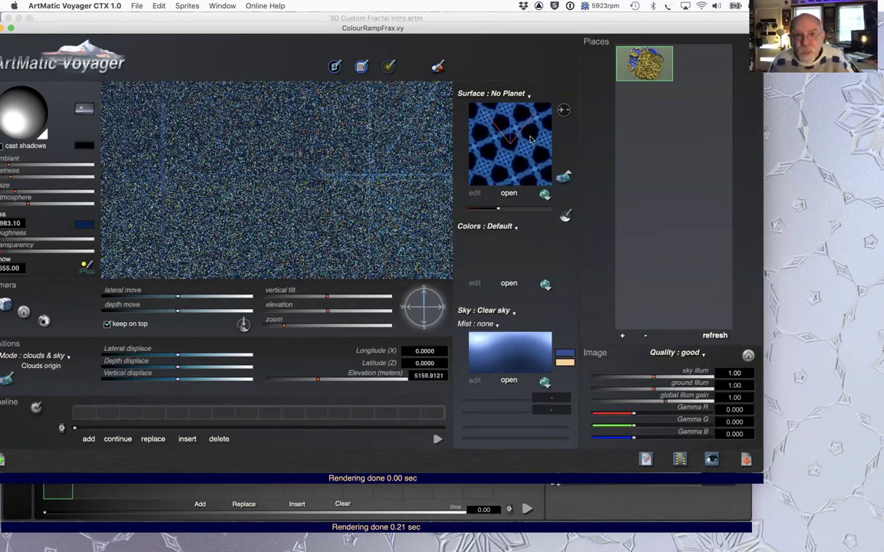
pyautogui.moveTo(563, 108); pyautogui.dragTo(516, 188)
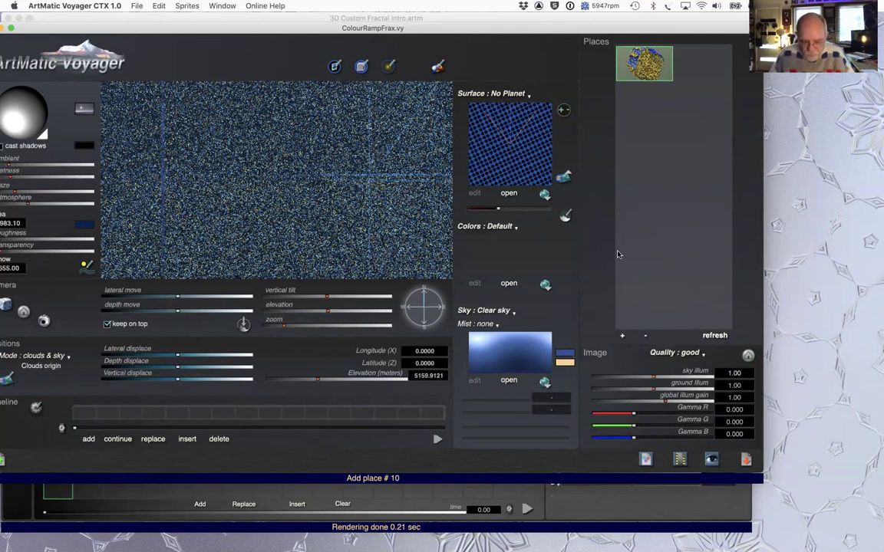
# In ArtMatic Designer, set the topmost Mandelbox tile's folding radii to about 1.249 and 0.841, the bottommost's both to 0.933 with Scale 1.178
pyautogui.press('super+Tab')
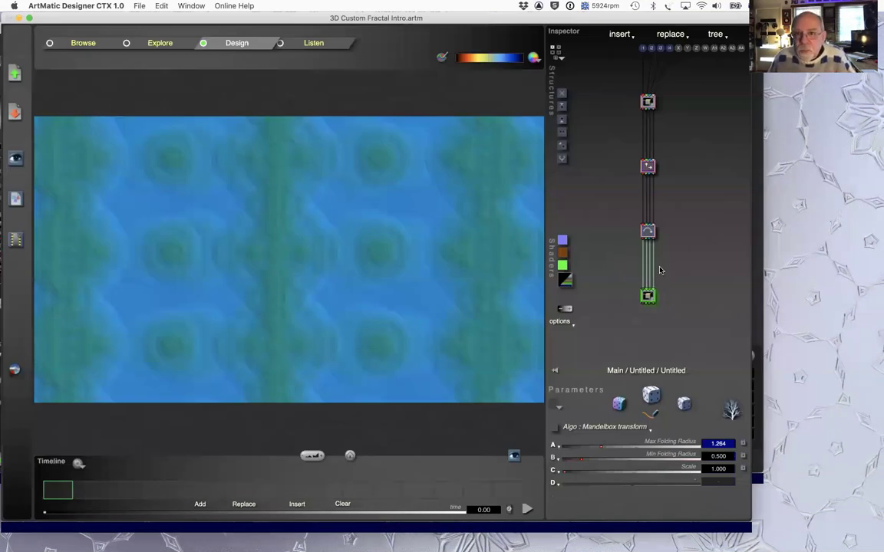
pyautogui.click(647, 102)
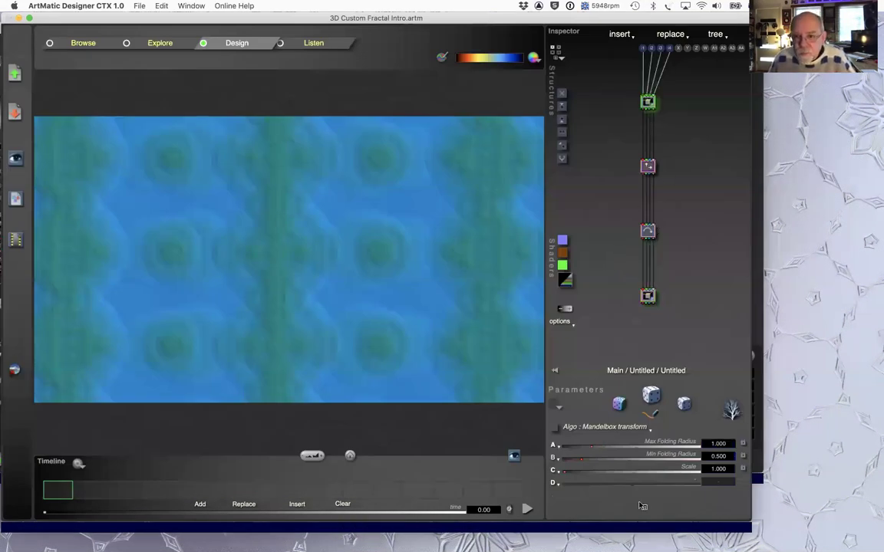
pyautogui.moveTo(595, 446)
pyautogui.mouseDown()
pyautogui.moveTo(575, 462)
pyautogui.moveTo(601, 460)
pyautogui.moveTo(595, 449)
pyautogui.mouseUp()
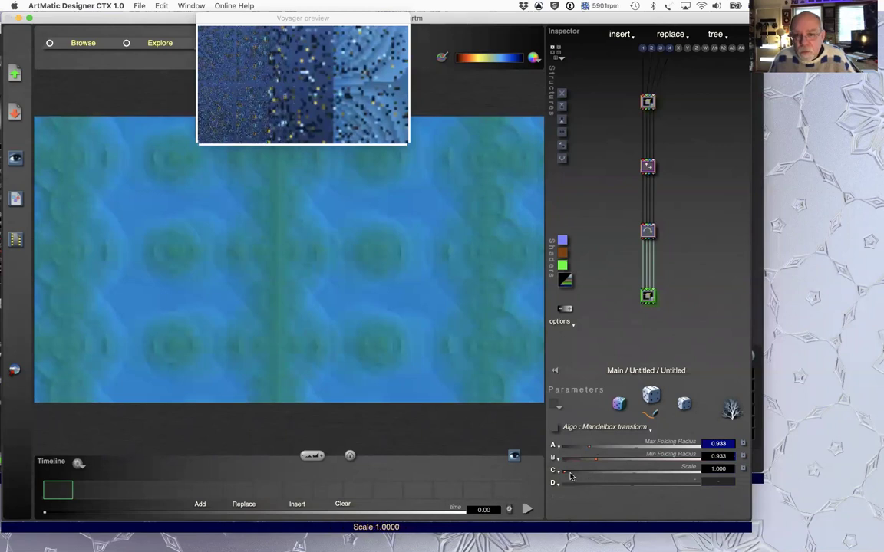
pyautogui.moveTo(568, 474); pyautogui.dragTo(572, 472)
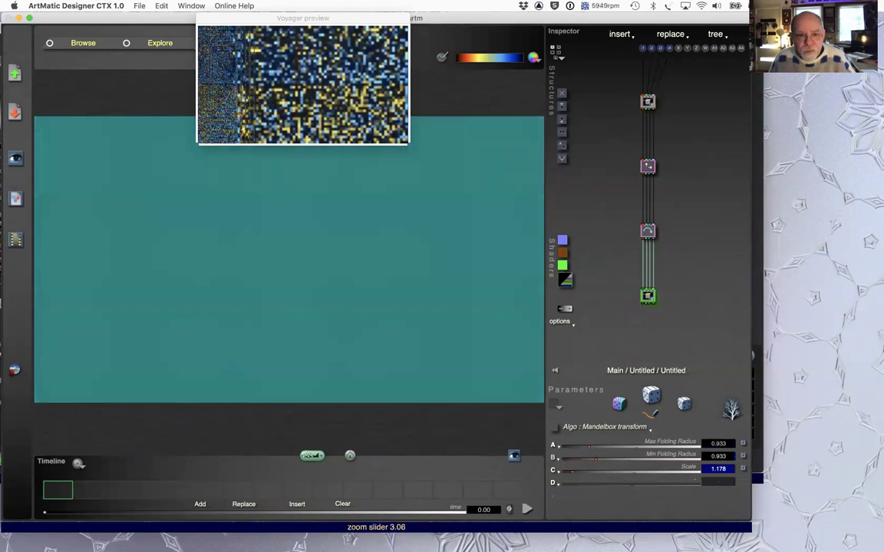
pyautogui.moveTo(216, 455); pyautogui.dragTo(312, 456)
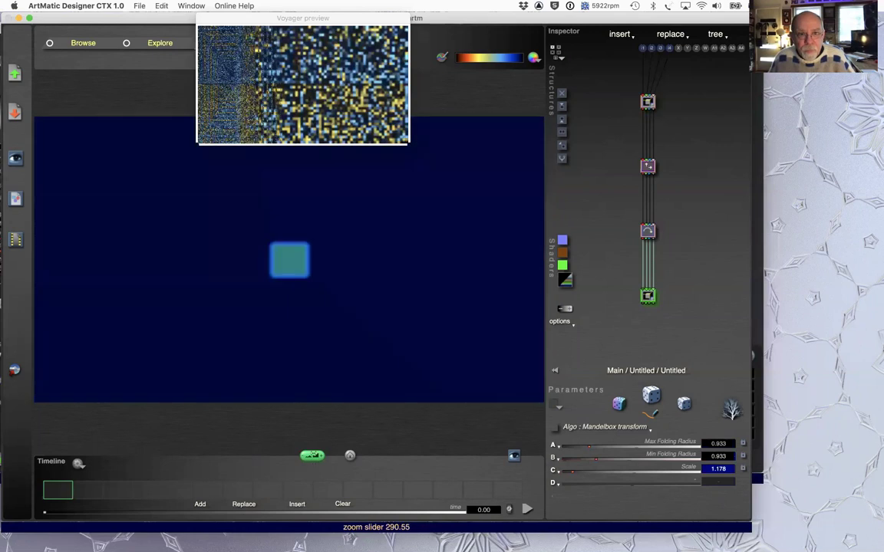
pyautogui.moveTo(400, 443); pyautogui.dragTo(491, 436)
pyautogui.moveTo(313, 456); pyautogui.dragTo(316, 456)
# Reset all parameters of the topmost Mandelbox, Rotate 3 axes and bottommost Mandelbox tiles to their defaults
pyautogui.click(648, 102)
pyautogui.click(650, 102)
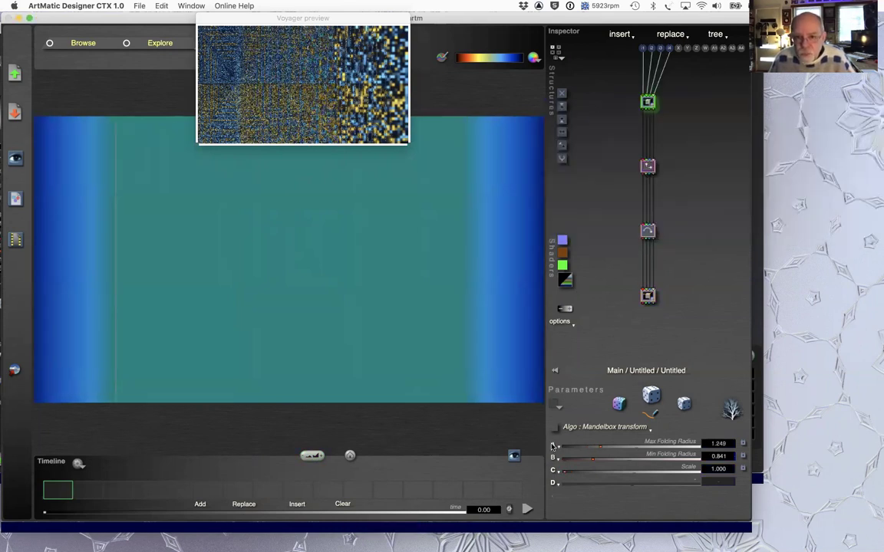
pyautogui.click(553, 446)
pyautogui.click(610, 539)
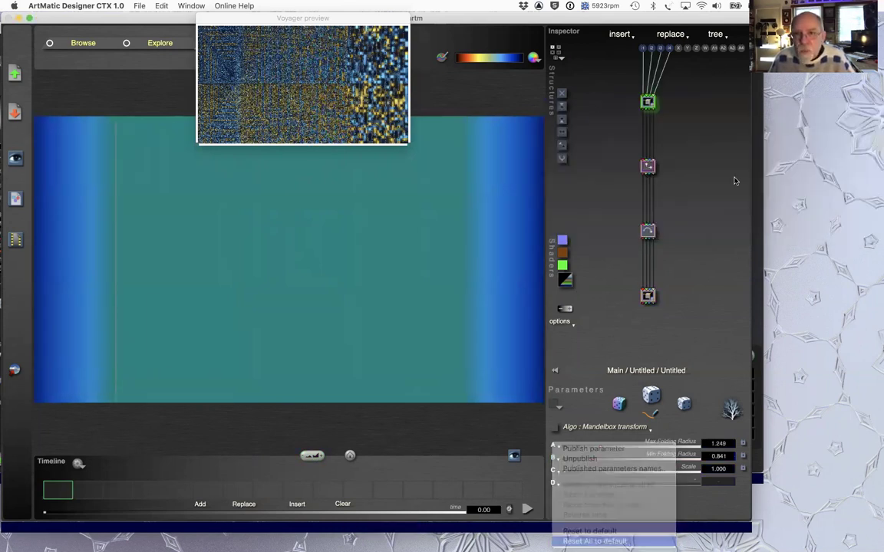
pyautogui.click(652, 168)
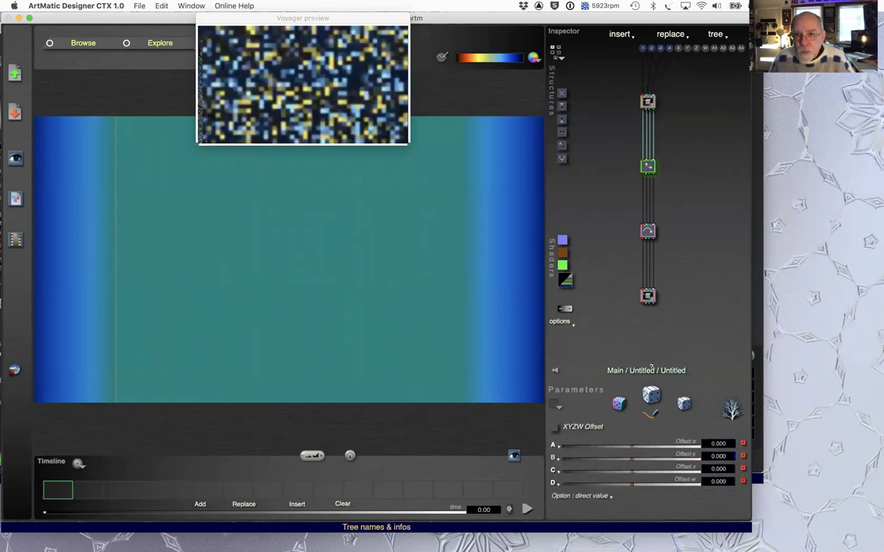
pyautogui.click(647, 231)
pyautogui.click(555, 445)
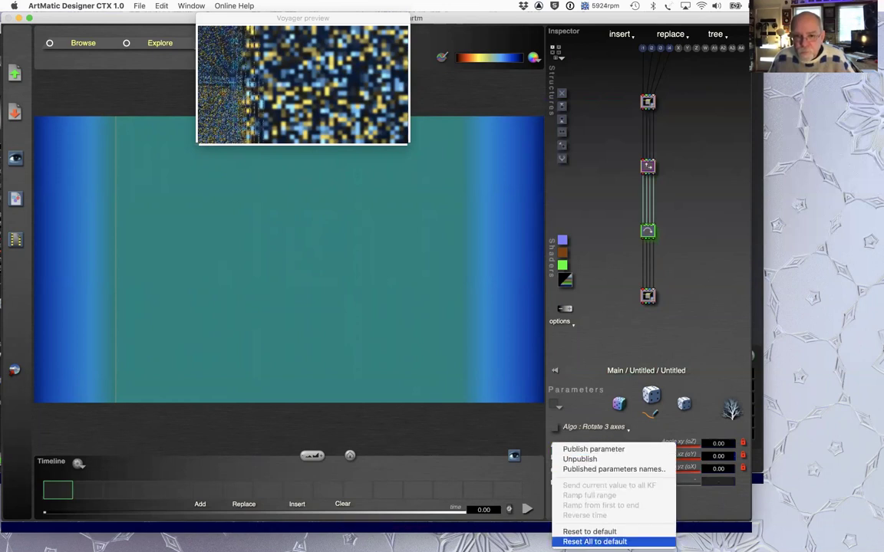
pyautogui.click(595, 542)
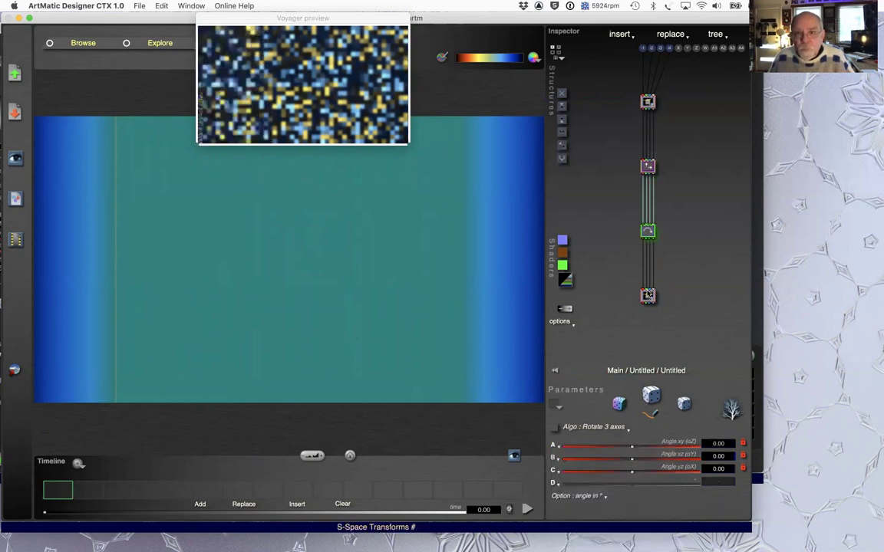
pyautogui.click(647, 295)
pyautogui.click(555, 445)
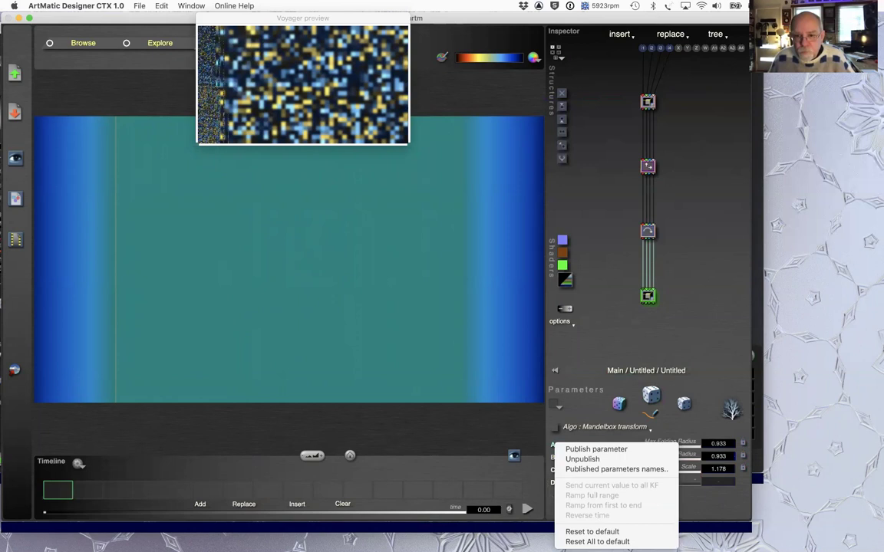
pyautogui.click(597, 542)
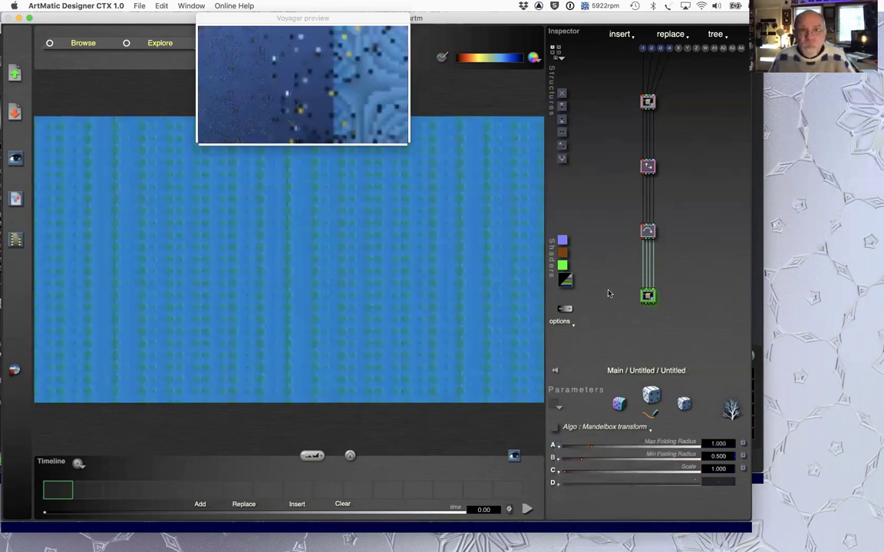
# Check the fractal in ArtMatic Voyager, and return to ArtMatic Designer to view the whole shape in the preview
pyautogui.press('super+Tab')
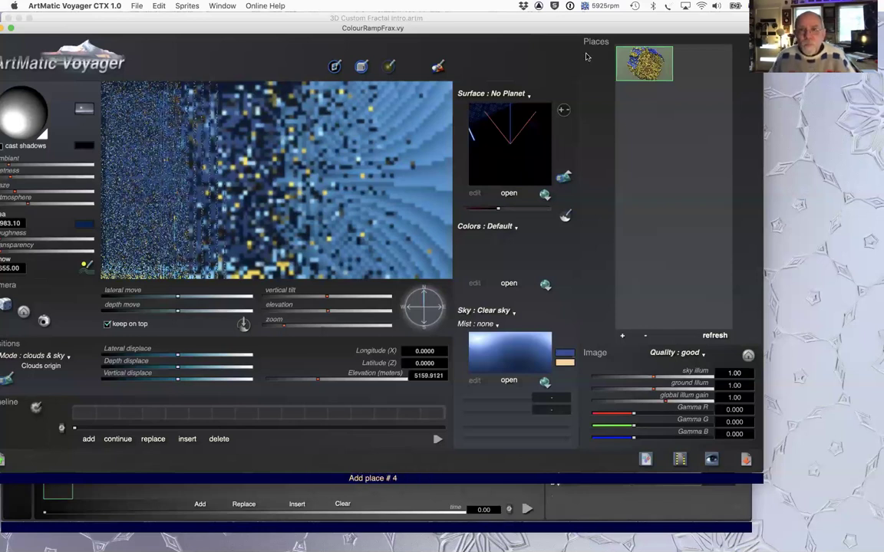
pyautogui.press('super+Tab')
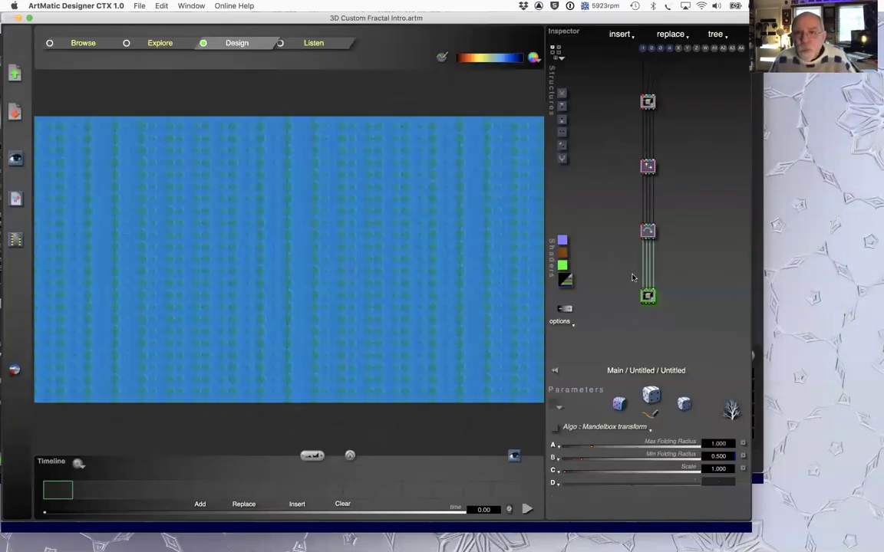
pyautogui.moveTo(321, 455); pyautogui.dragTo(707, 127)
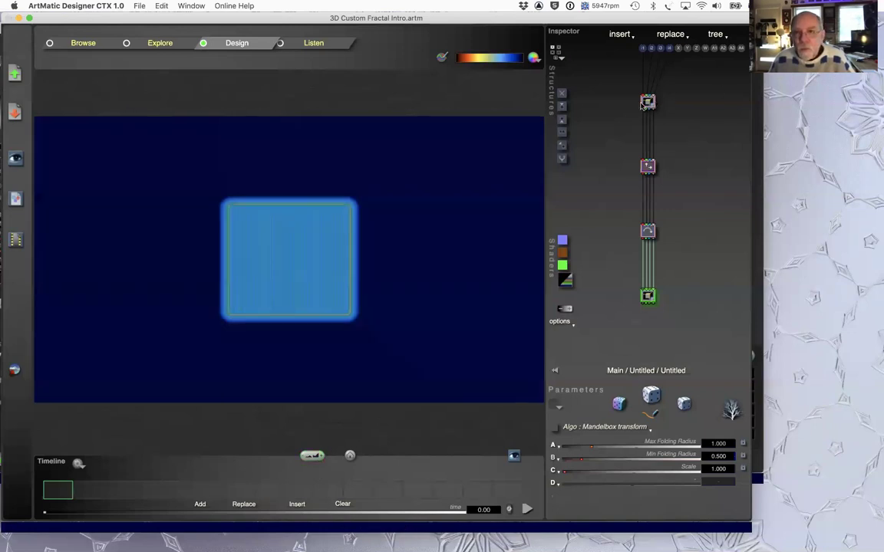
pyautogui.click(648, 231)
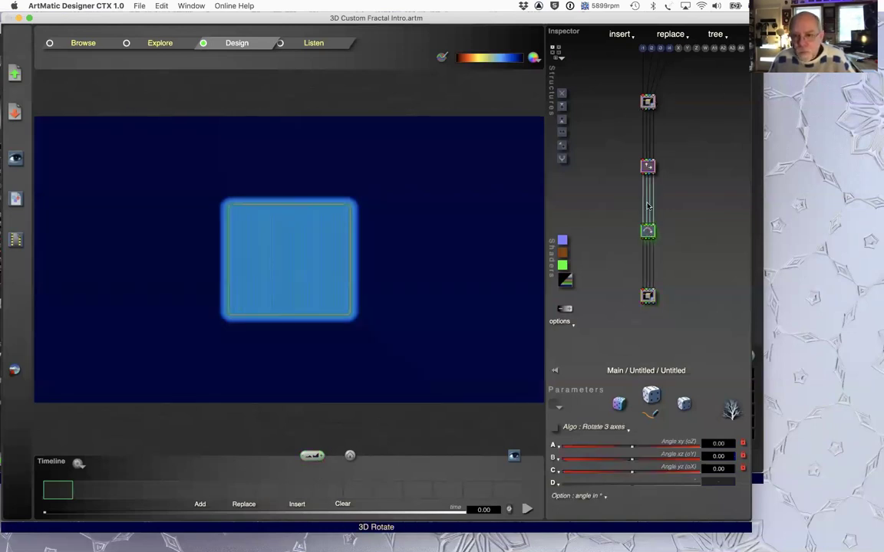
# Swap the topmost Mandelbox tile to Alpha scale & offset and back to S-Space Transforms # with the Abs & Scale & Offset algorithm
pyautogui.click(648, 102)
pyautogui.click(649, 102)
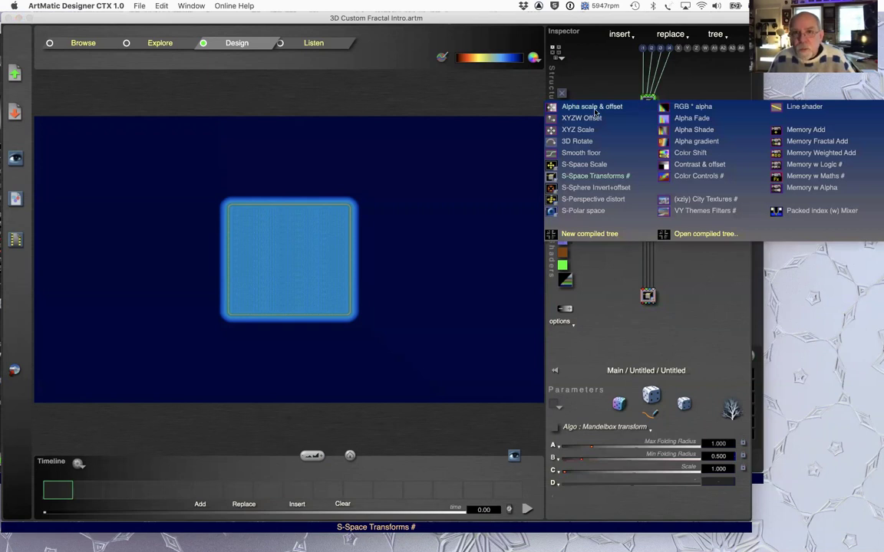
pyautogui.click(648, 102)
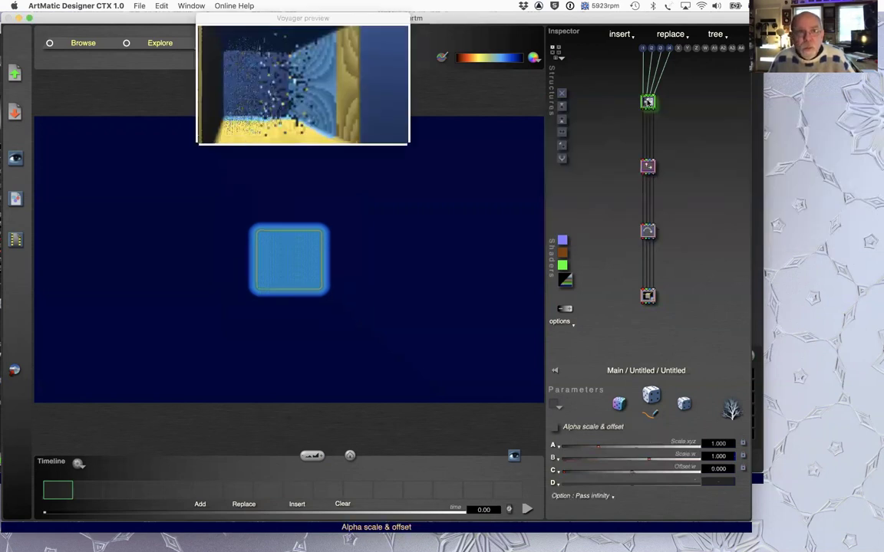
pyautogui.click(649, 102)
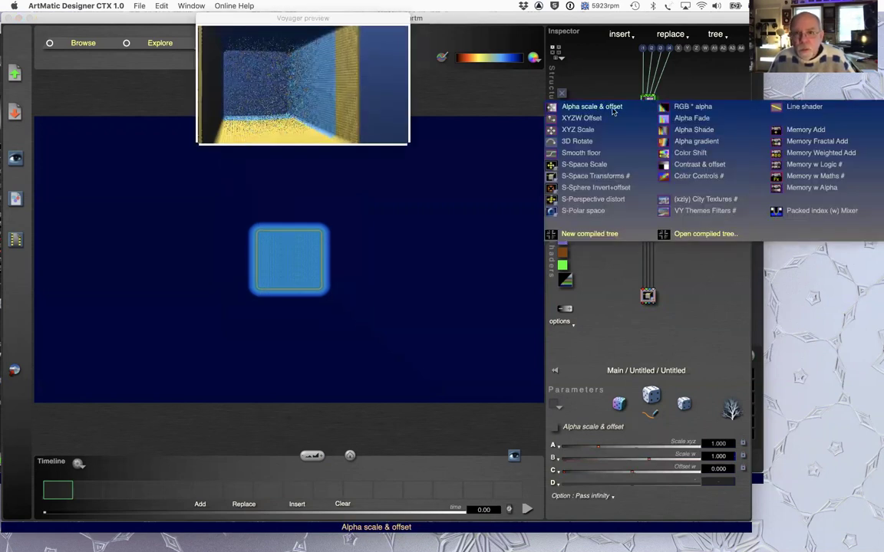
pyautogui.click(594, 179)
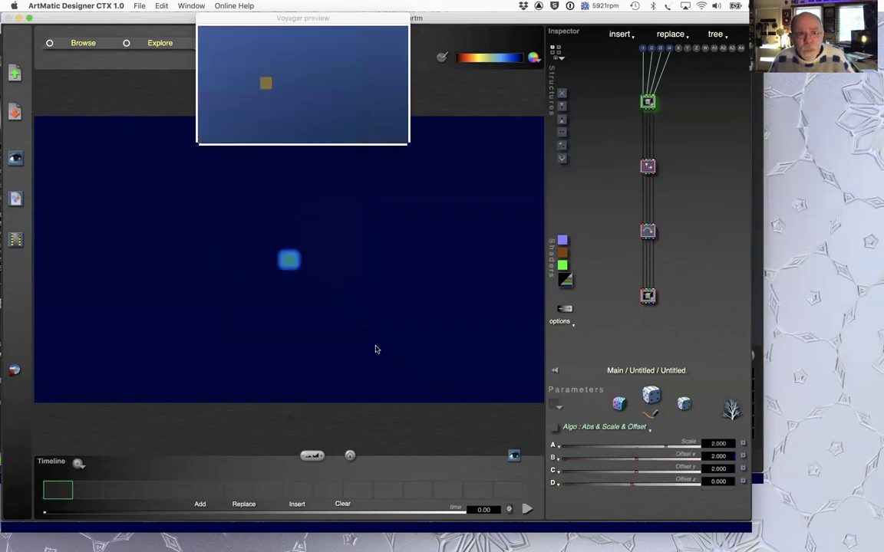
# Switch to ArtMatic Voyager, reset the camera view and back the camera away until the whole cube is framed
pyautogui.click(754, 229)
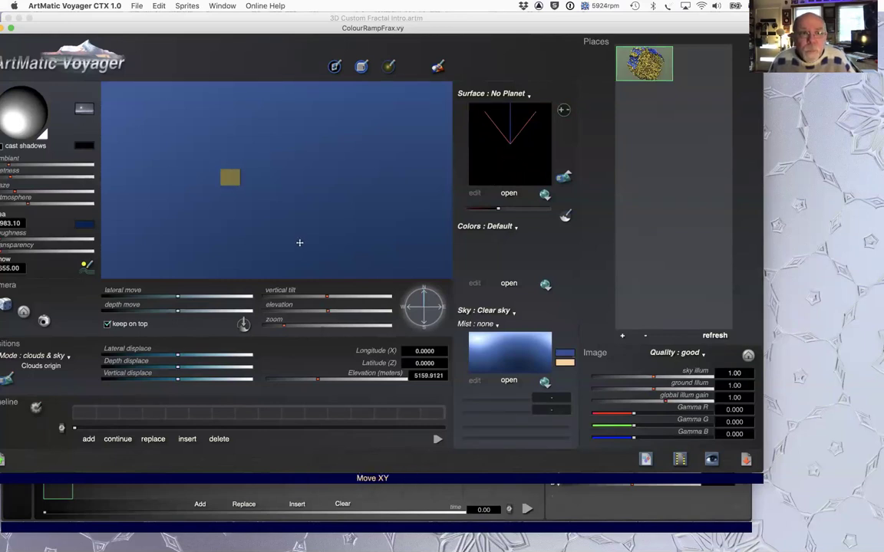
pyautogui.click(23, 313)
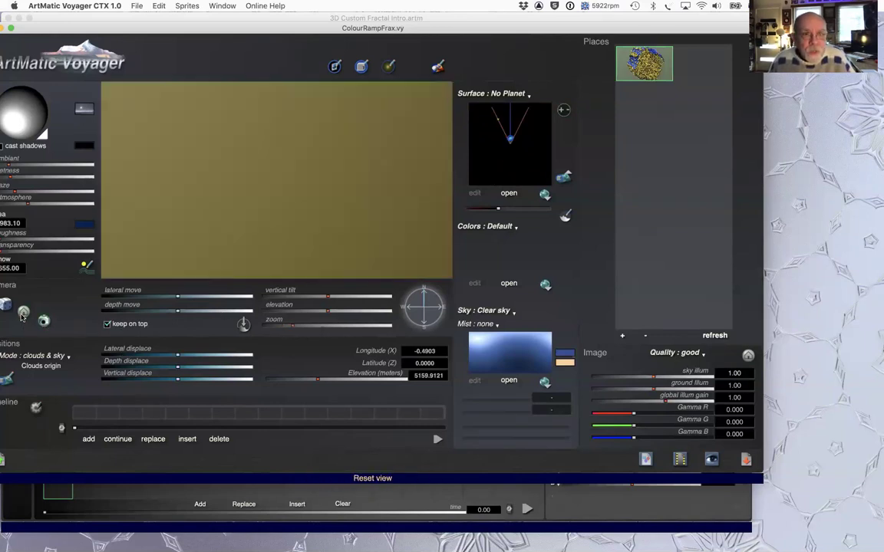
pyautogui.click(511, 154)
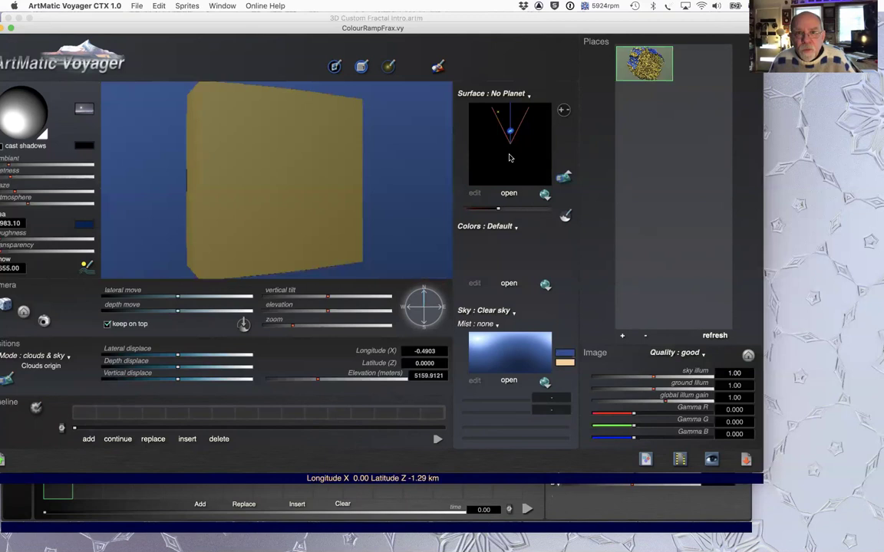
pyautogui.click(510, 138)
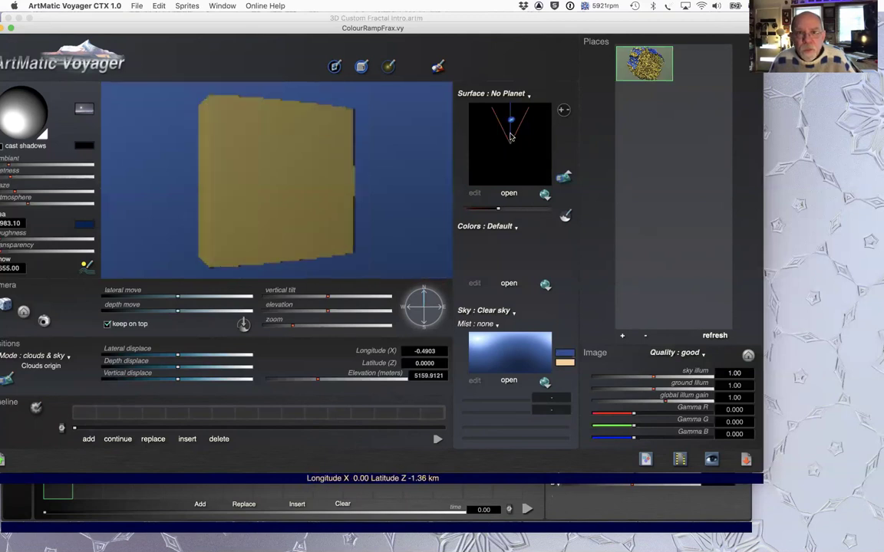
pyautogui.click(510, 136)
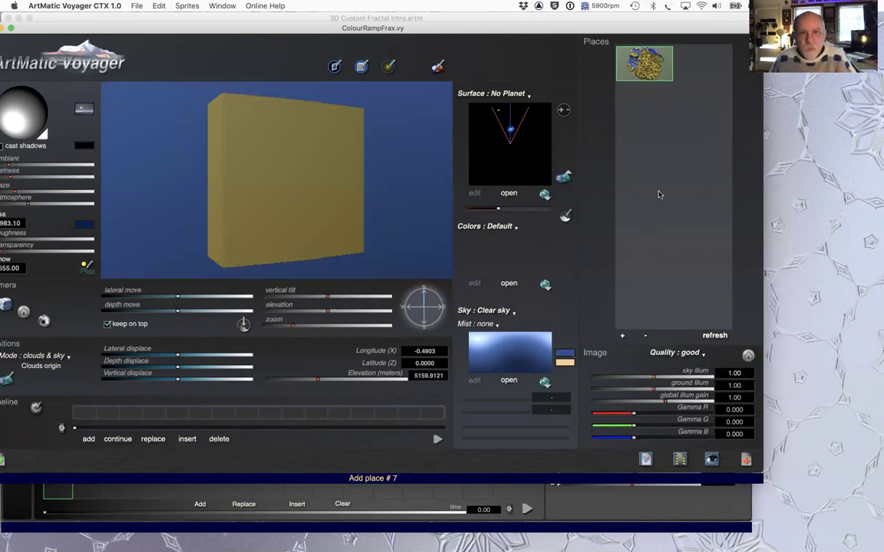
# Return to ArtMatic Designer and set the bottommost Mandelbox tile's Max Folding Radius to about 1.311 and Min Folding Radius to about 0.575
pyautogui.press('super+Tab')
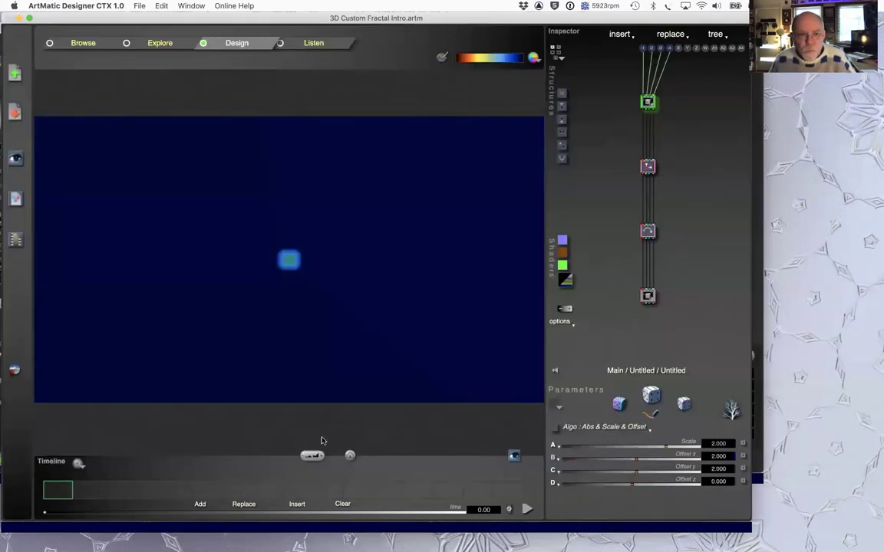
pyautogui.moveTo(411, 455); pyautogui.dragTo(317, 456)
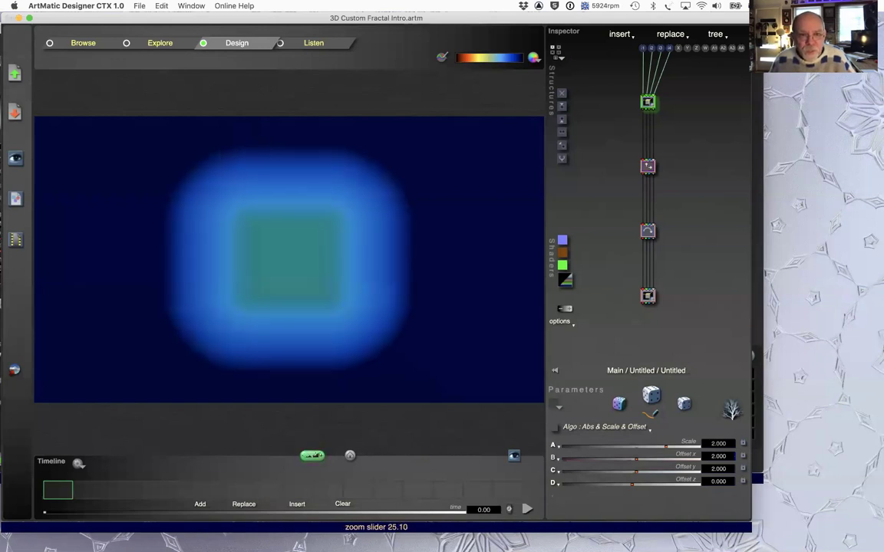
pyautogui.click(647, 296)
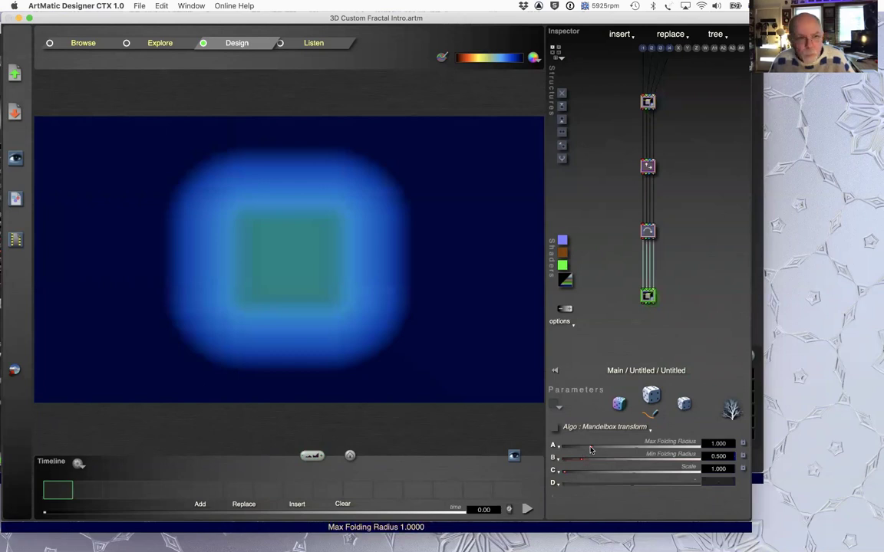
pyautogui.moveTo(601, 448); pyautogui.dragTo(593, 462)
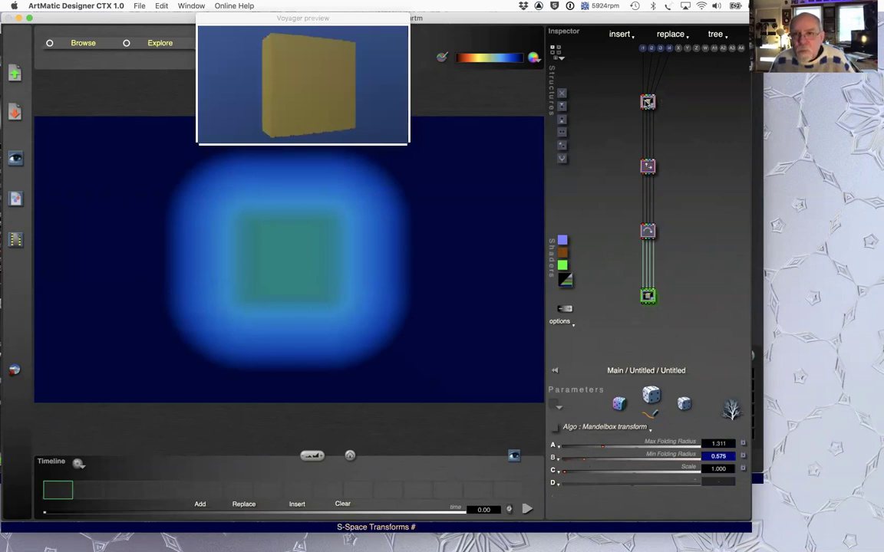
pyautogui.click(648, 101)
pyautogui.click(648, 297)
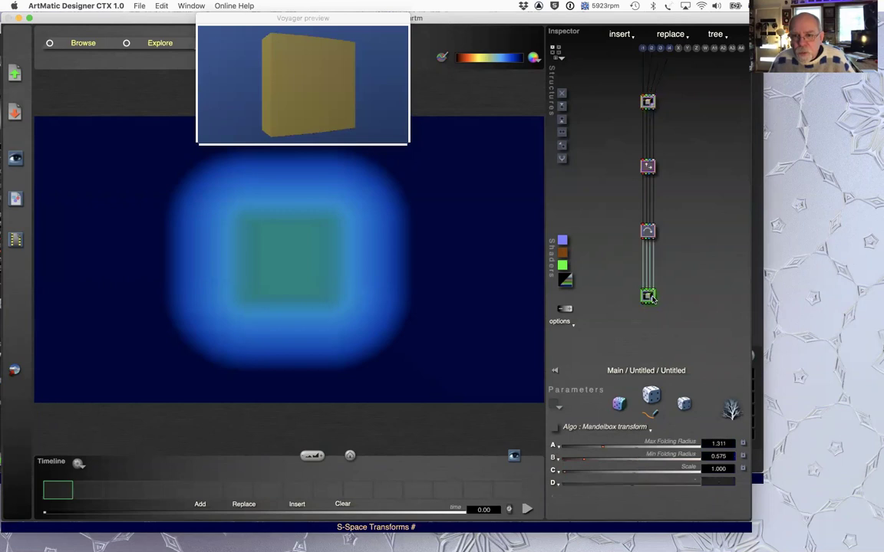
# Change the bottommost tile's algorithm from Mandelbox transform to Kleinian Box s-inversions
pyautogui.rightClick(651, 298)
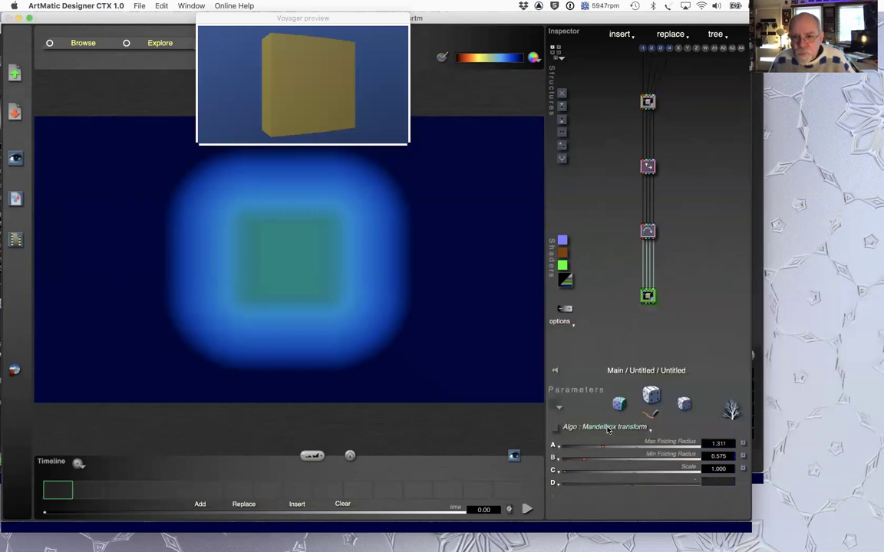
pyautogui.click(598, 426)
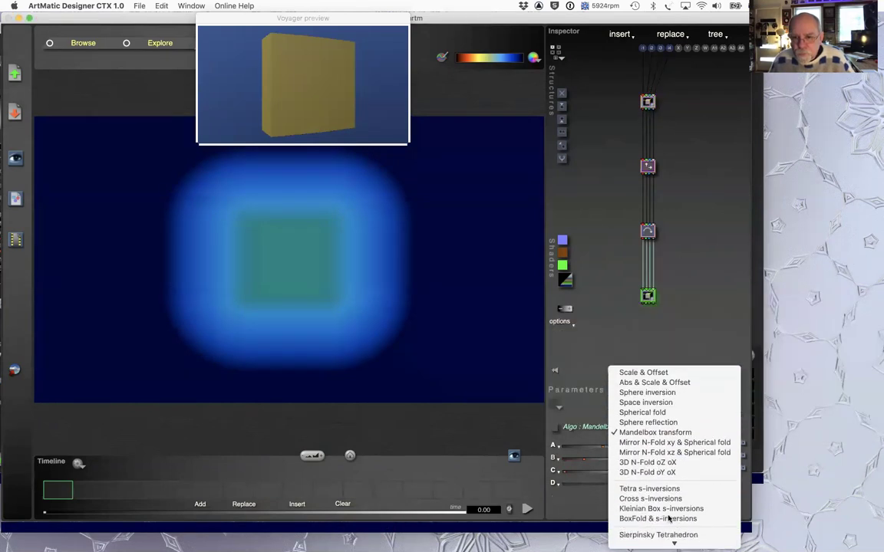
pyautogui.click(648, 507)
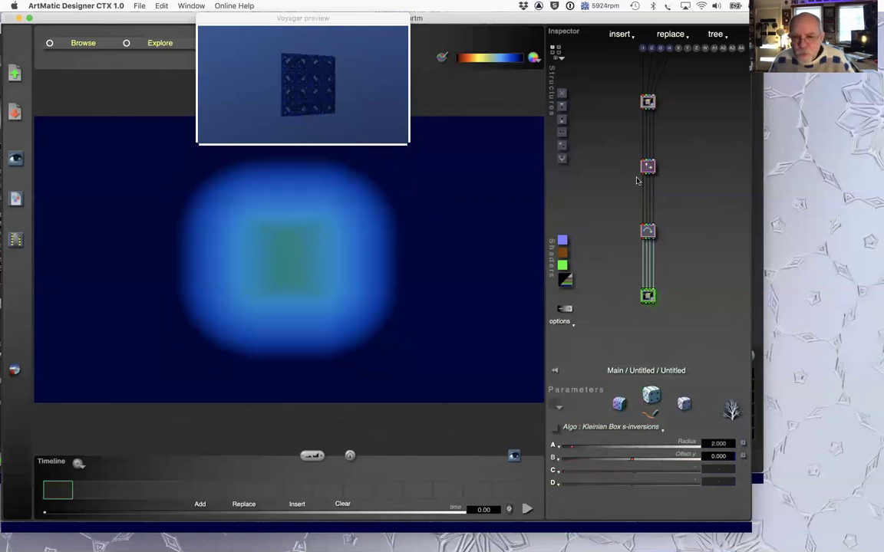
# Set the Rotate 3 axes tile's Angle xy to about 14.83 and Angle xz to about 4.02
pyautogui.click(646, 233)
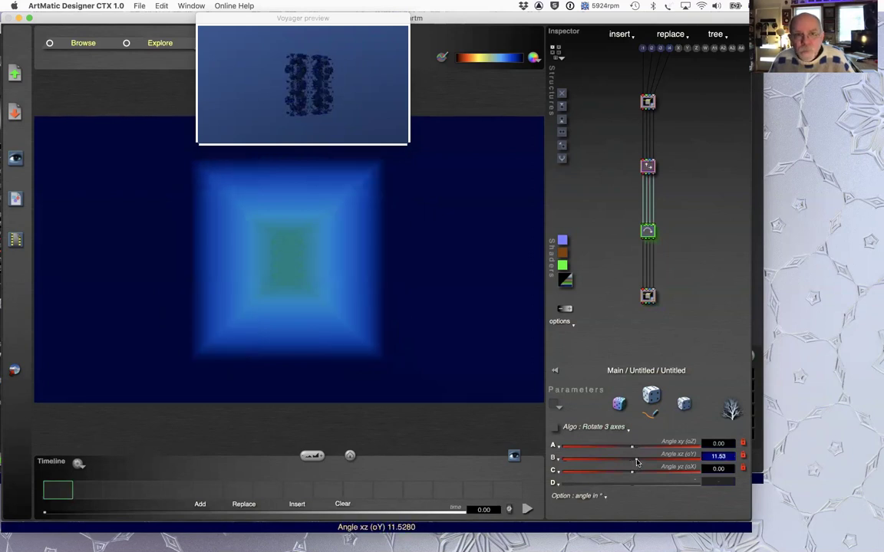
pyautogui.moveTo(633, 459); pyautogui.dragTo(639, 449)
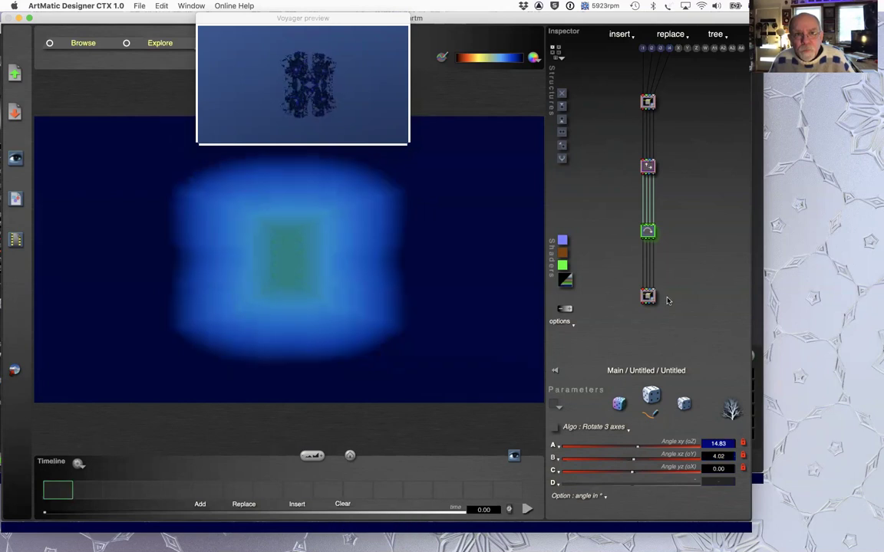
# Switch to ArtMatic Voyager, move the camera closer to the fractal and shift the light direction towards the middle of the light sphere
pyautogui.press('super+Tab')
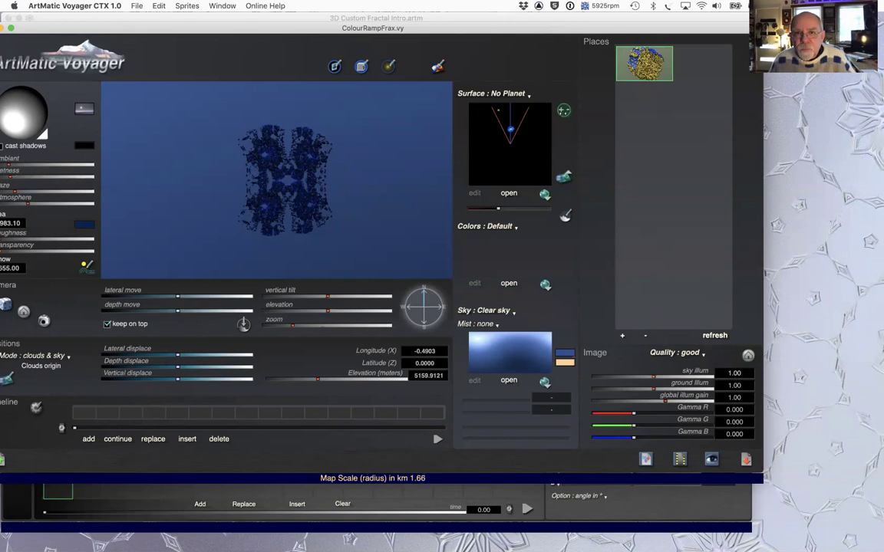
pyautogui.click(511, 122)
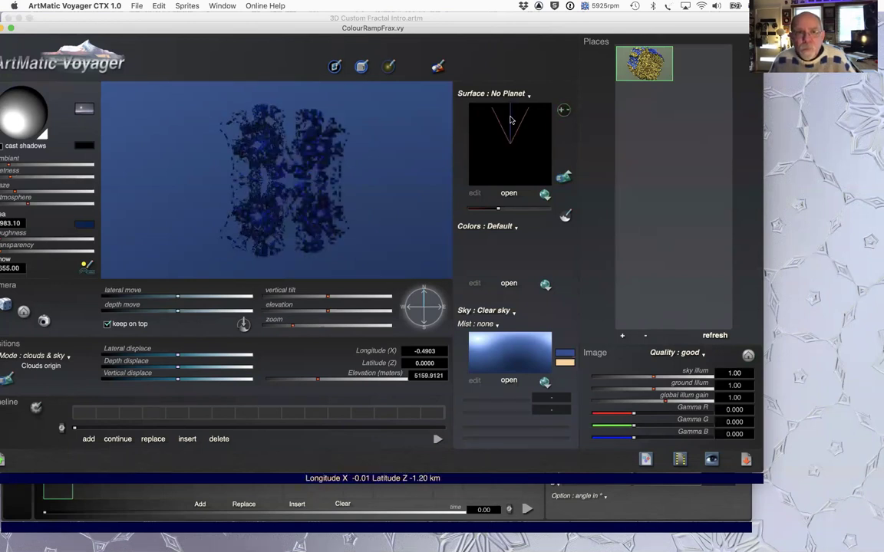
pyautogui.click(511, 115)
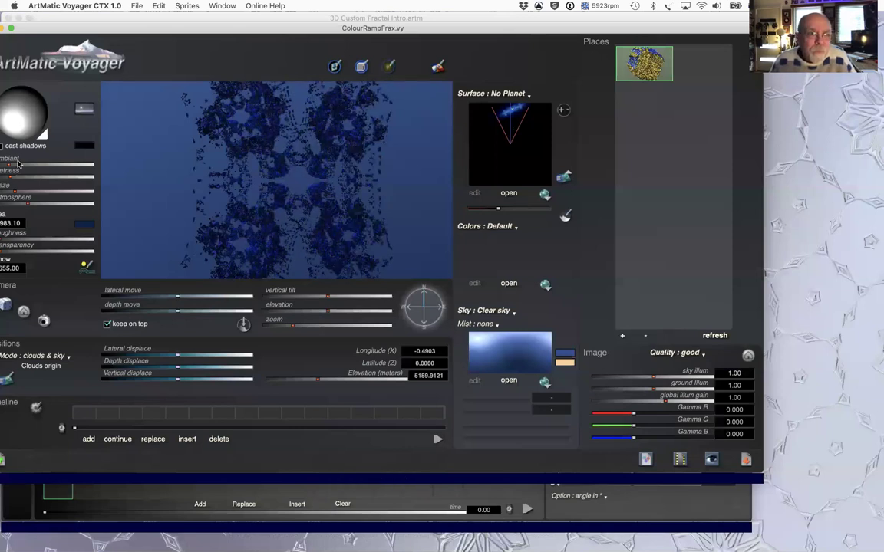
pyautogui.moveTo(31, 106); pyautogui.dragTo(29, 117)
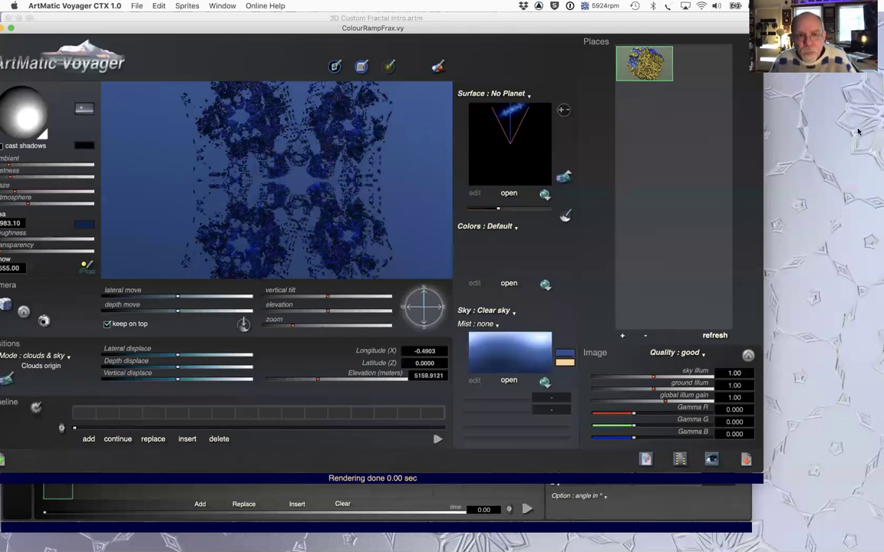
# Return to ArtMatic Designer and set the XYZW Offset tile's Offset y to about 2.28
pyautogui.press('super+Tab')
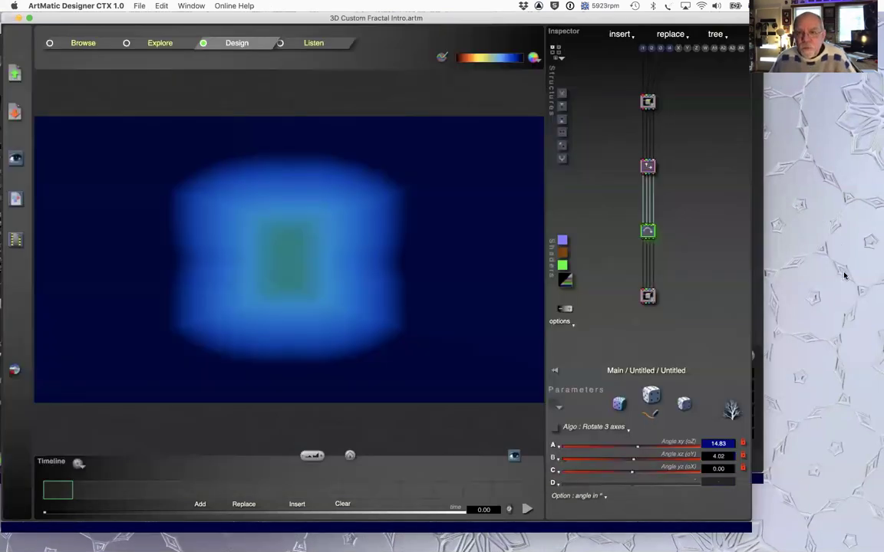
pyautogui.click(652, 297)
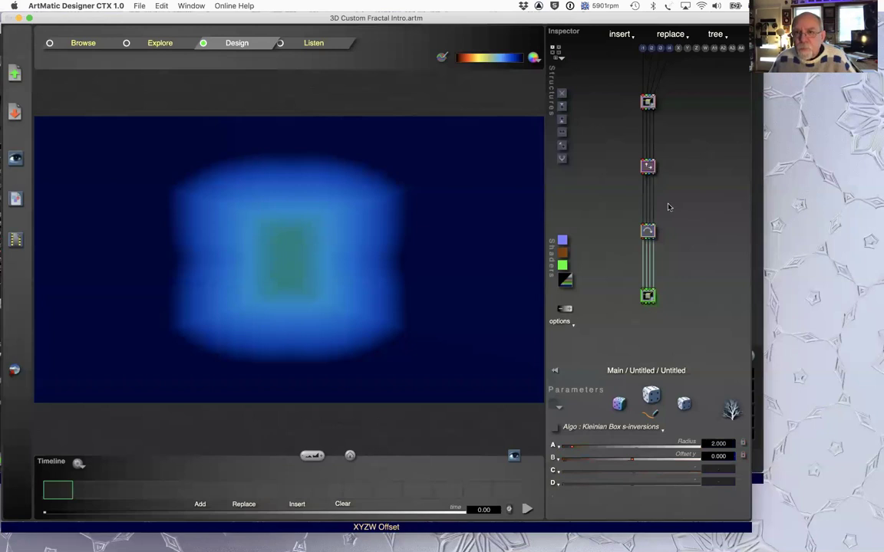
pyautogui.click(647, 165)
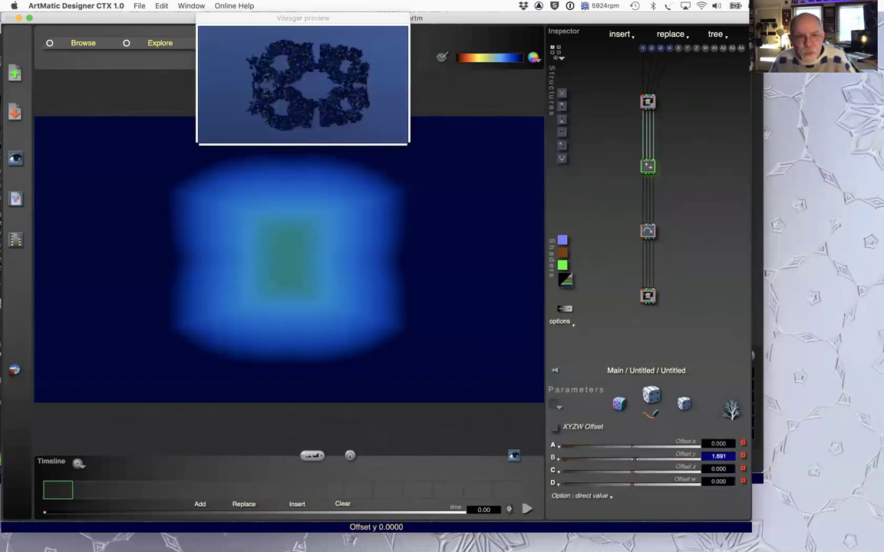
pyautogui.moveTo(634, 458); pyautogui.dragTo(634, 449)
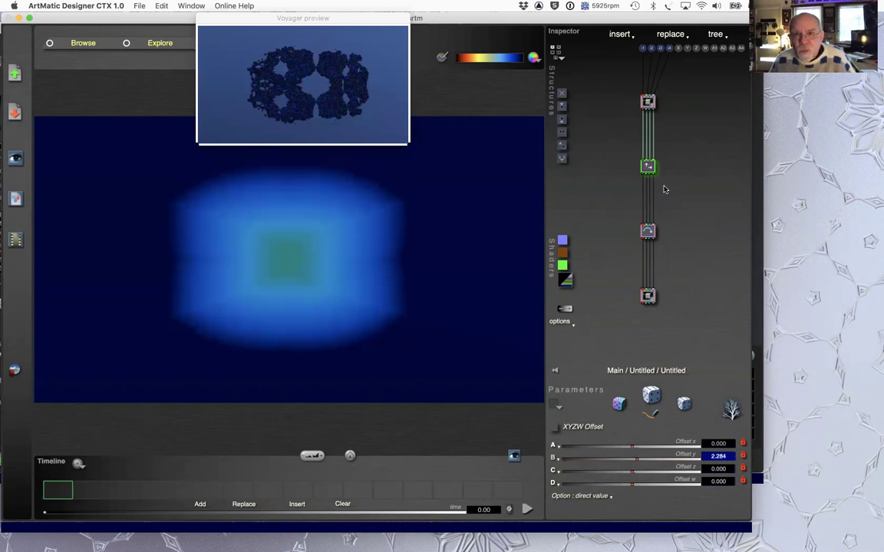
# On the topmost Abs & Scale & Offset tile, set Scale to about 1.085 and Offset z to about 2.529
pyautogui.click(647, 101)
pyautogui.moveTo(665, 445); pyautogui.dragTo(644, 445)
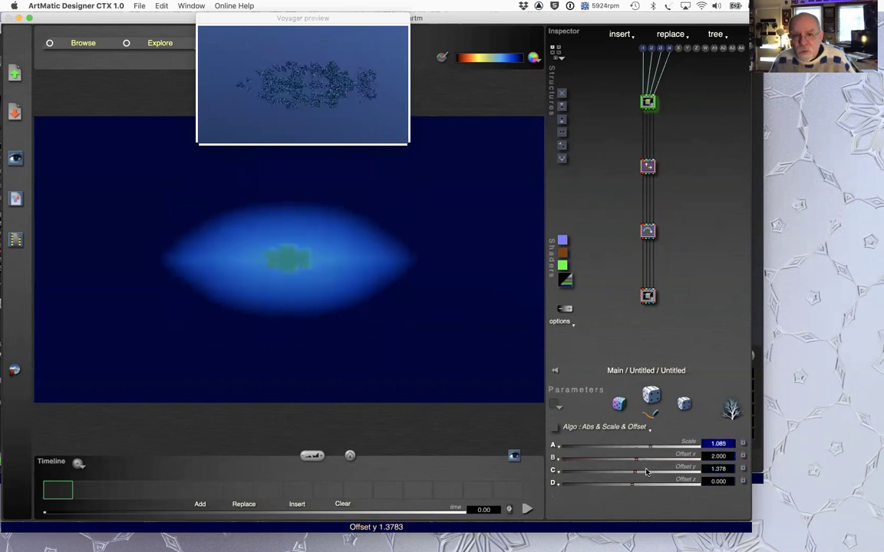
pyautogui.moveTo(634, 484); pyautogui.dragTo(638, 484)
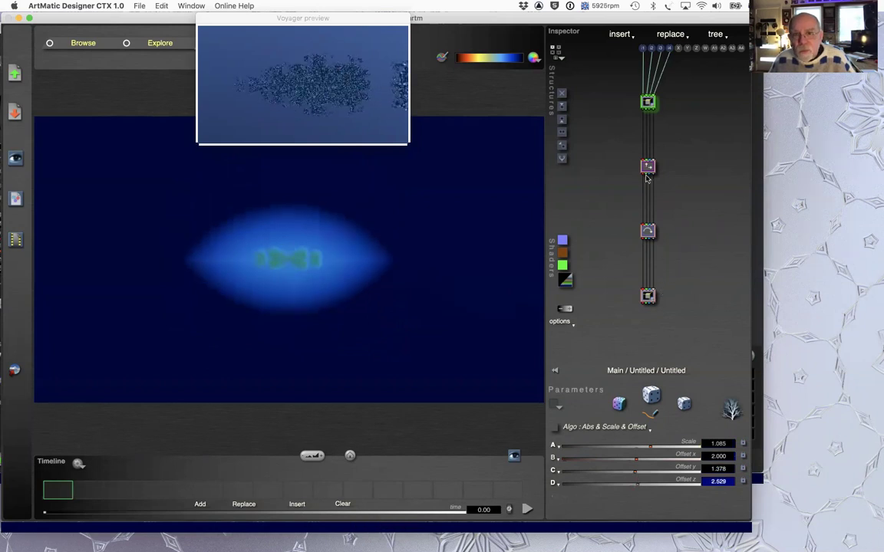
# Reset all angles of the Rotate 3 axes tile to 0.00
pyautogui.click(648, 231)
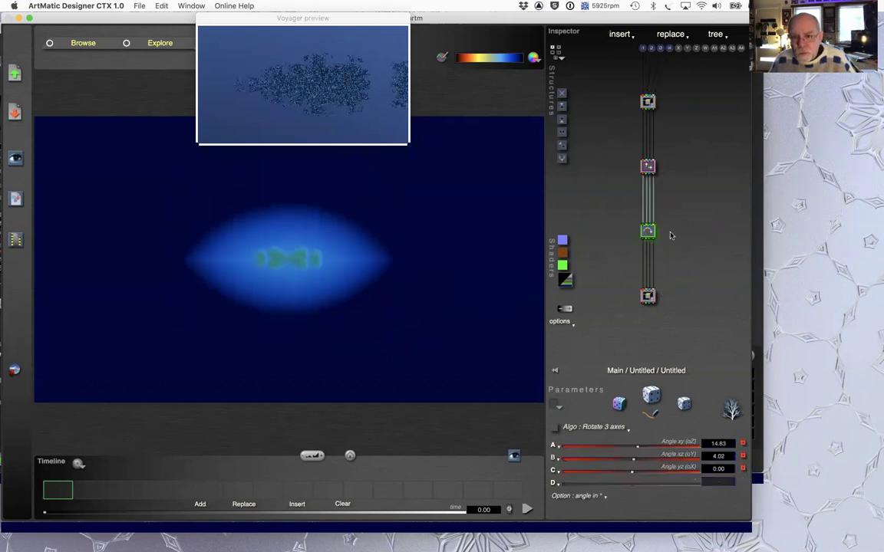
pyautogui.click(549, 445)
pyautogui.click(591, 539)
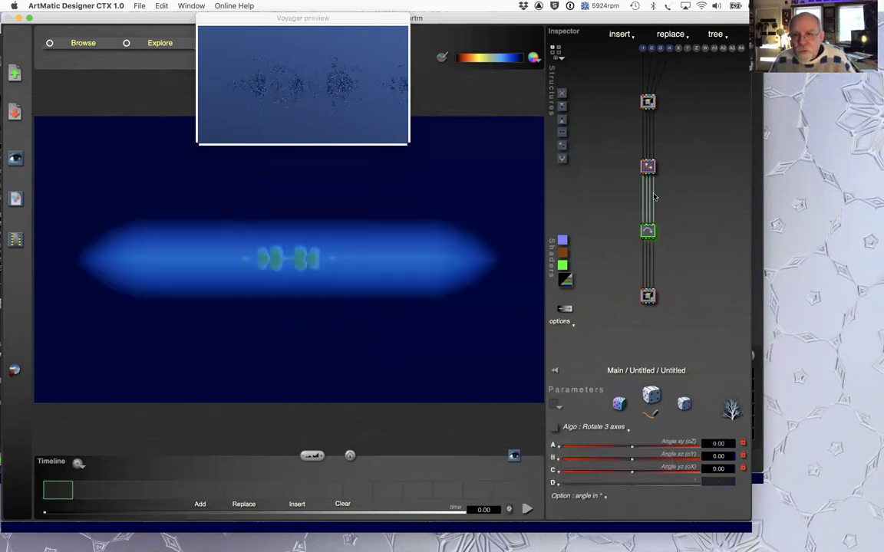
# Set the topmost Abs & Scale & Offset tile's Scale to about 1.558 and Offset y to about 7.269
pyautogui.click(648, 102)
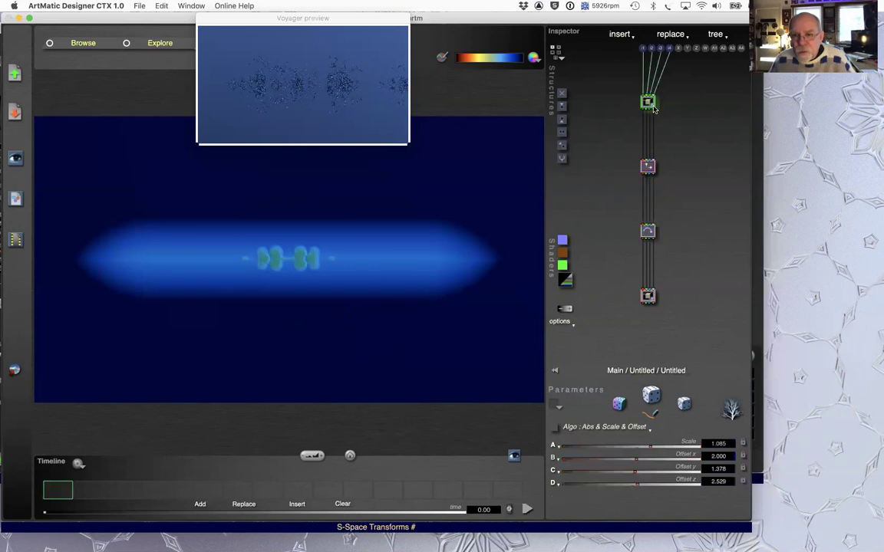
pyautogui.click(646, 448)
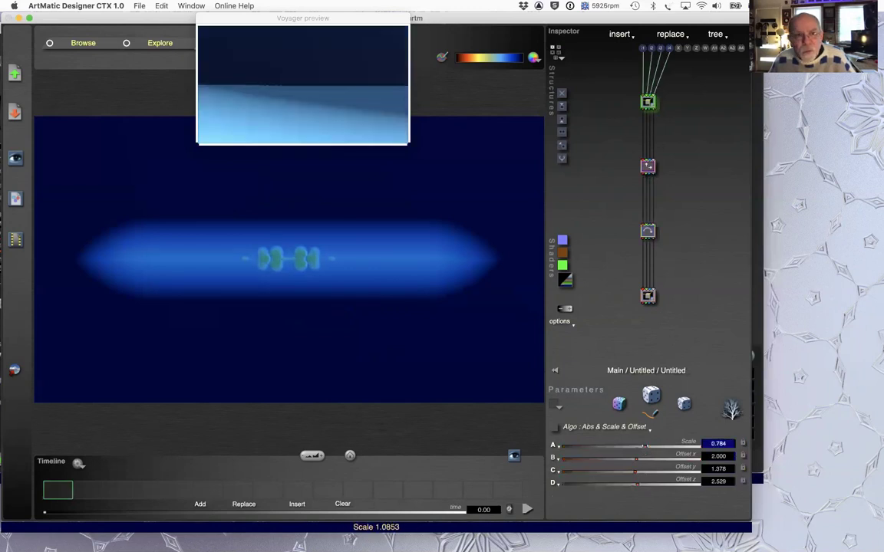
pyautogui.moveTo(647, 446); pyautogui.dragTo(650, 471)
# Check the fractal in ArtMatic Voyager, compare it with the ArtMatic Designer preview, and return to Voyager
pyautogui.press('super+Tab')
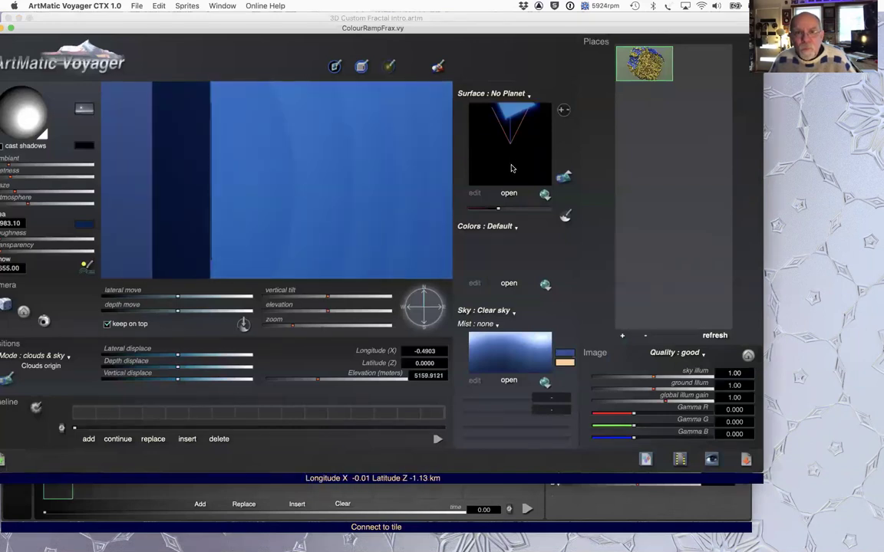
pyautogui.press('super+Tab')
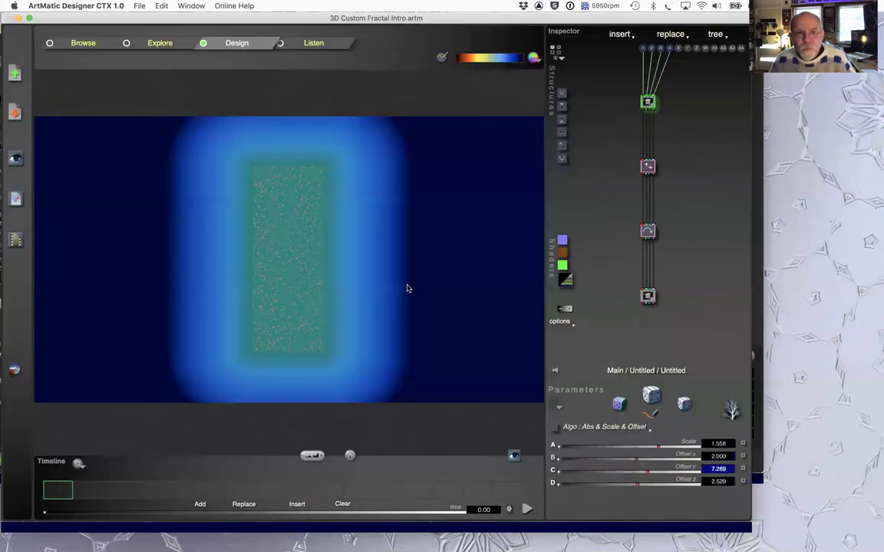
pyautogui.press('super+Tab')
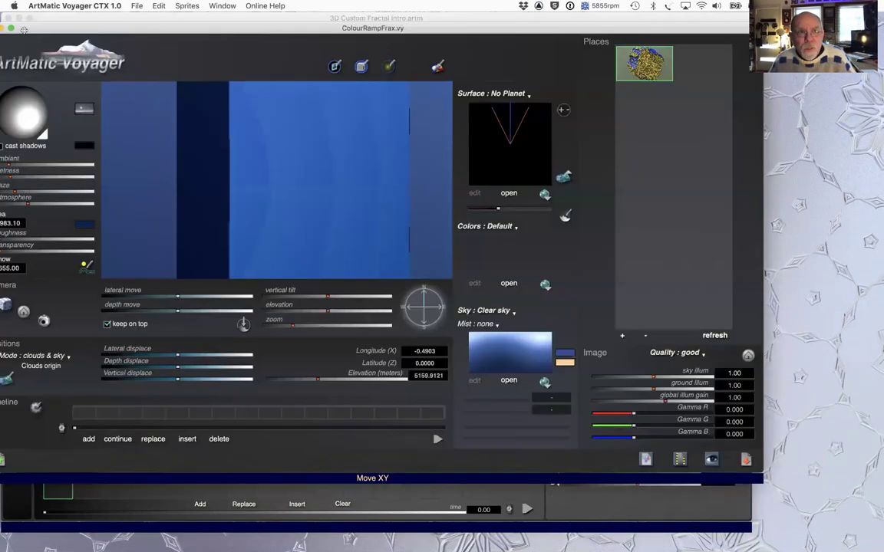
# Bring up the dialog for opening a Voyager file and search this Mac for "fractal"
pyautogui.click(137, 6)
pyautogui.moveTo(138, 42)
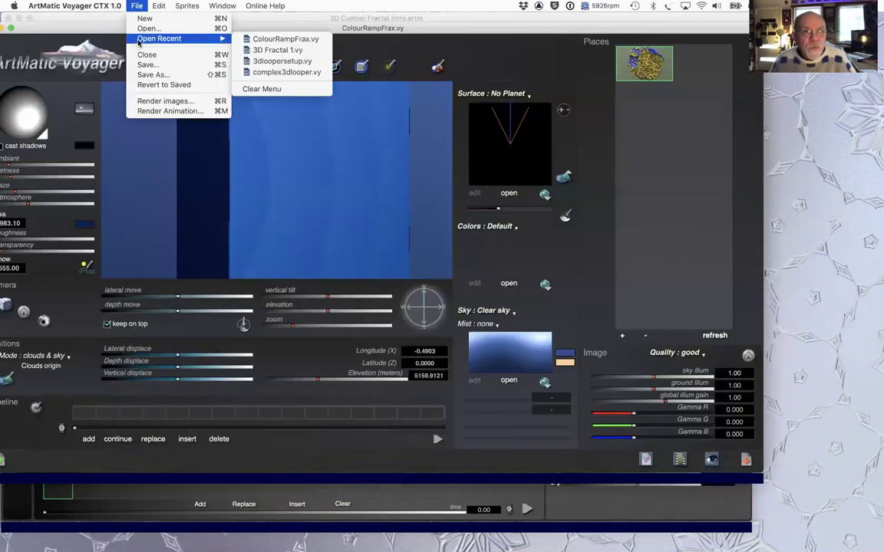
pyautogui.click(148, 28)
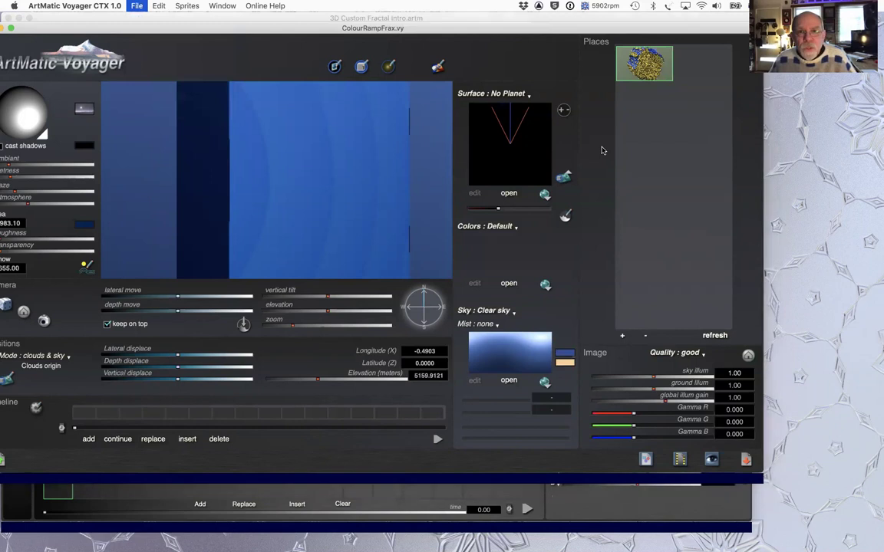
pyautogui.click(571, 449)
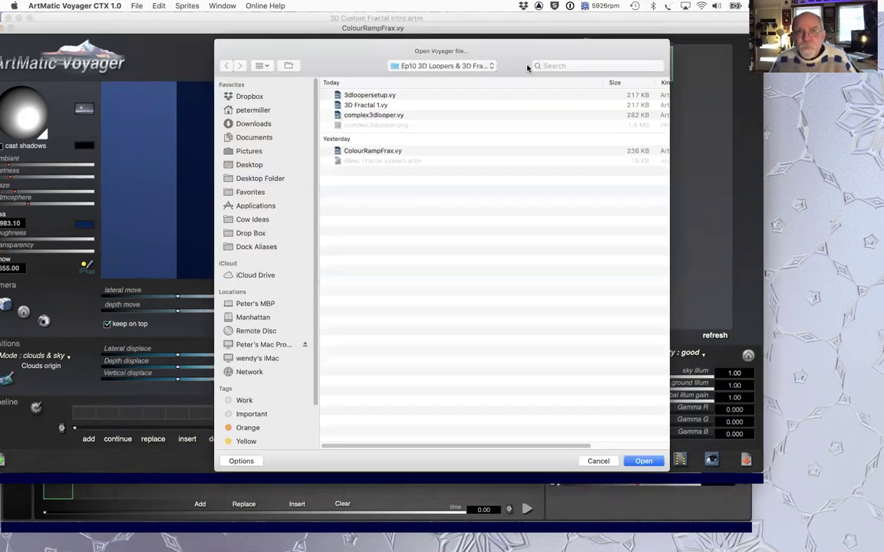
pyautogui.click(605, 67)
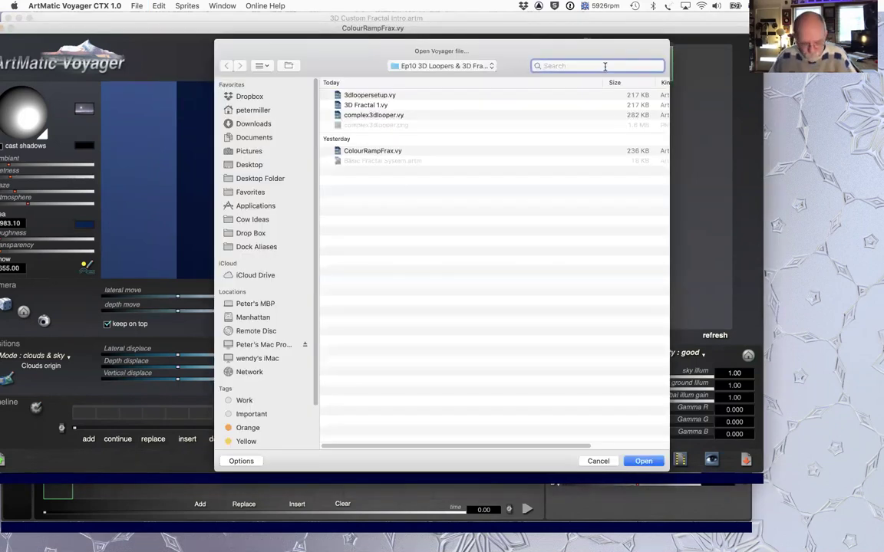
pyautogui.write('fractal')
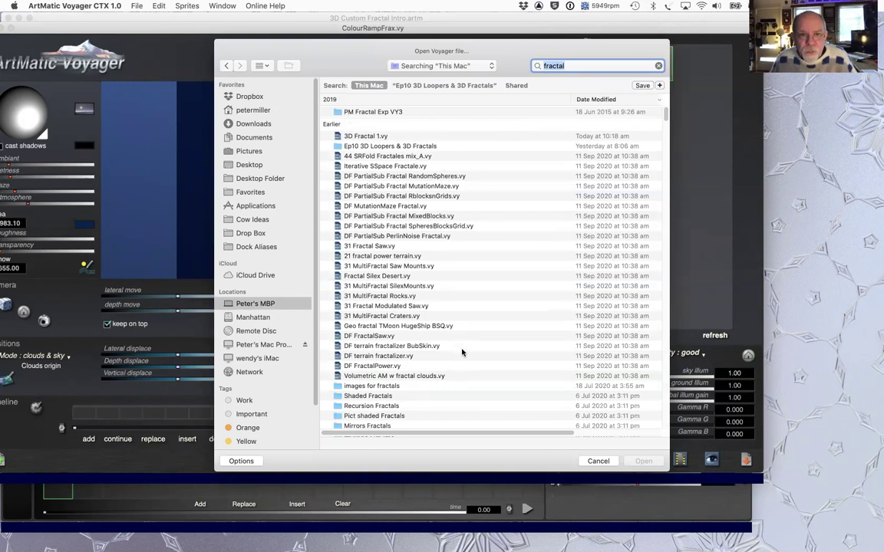
# Look through the "fractal" search results for example Voyager files
pyautogui.scroll(-15, 480, 343)
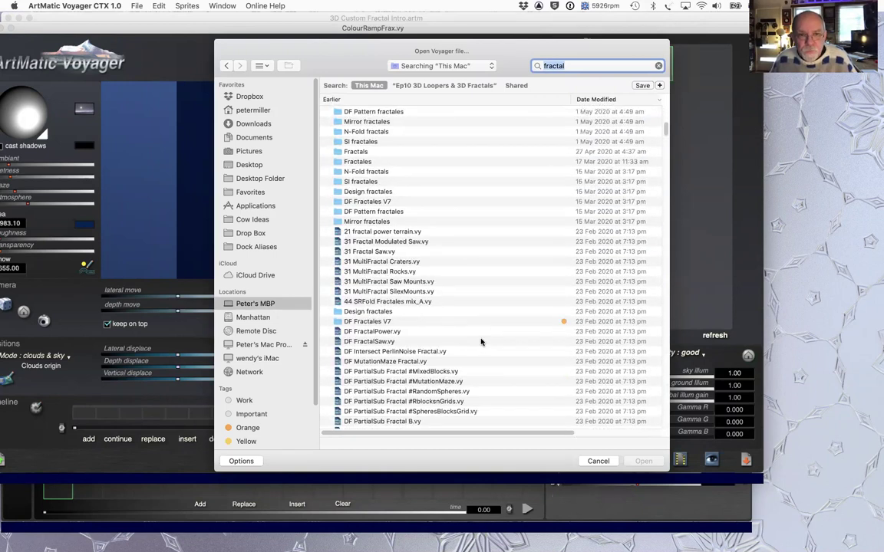
pyautogui.scroll(-15, 482, 340)
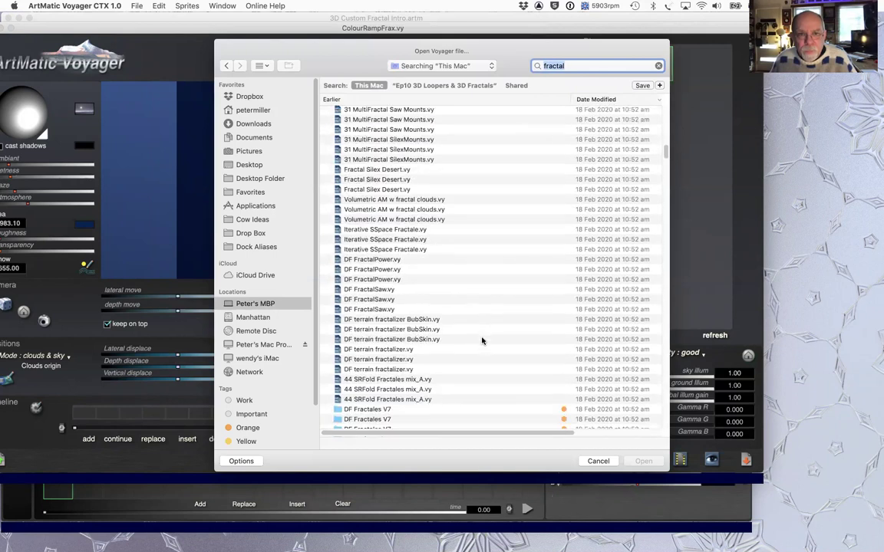
pyautogui.scroll(-15, 482, 341)
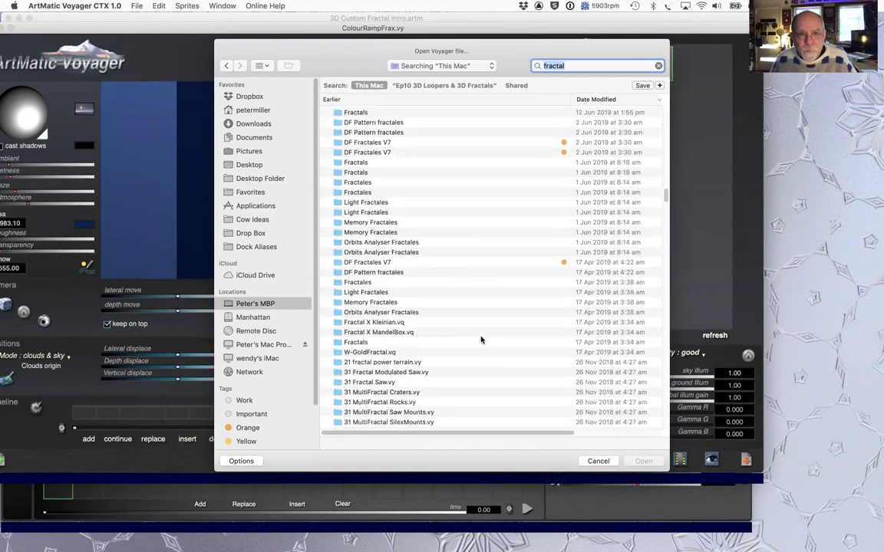
pyautogui.scroll(-15, 481, 339)
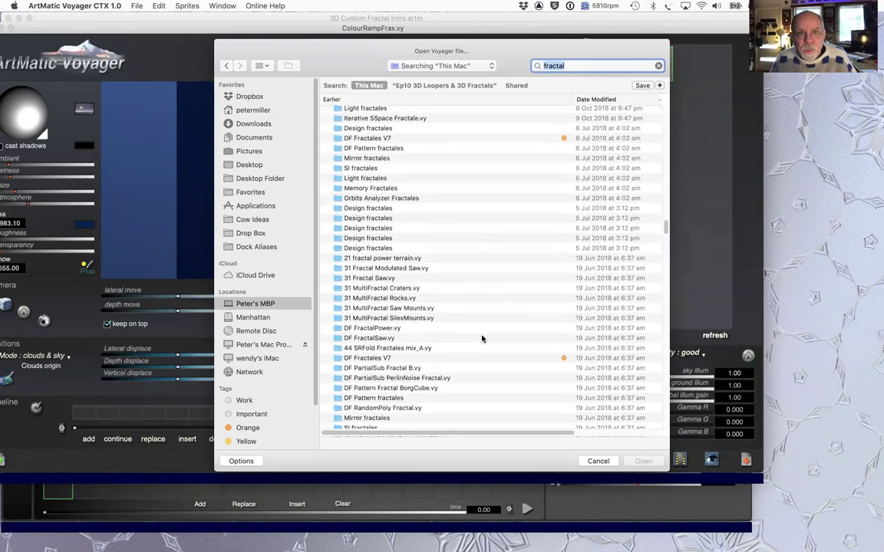
pyautogui.scroll(-10, 481, 339)
pyautogui.scroll(-15, 482, 339)
pyautogui.scroll(-15, 485, 338)
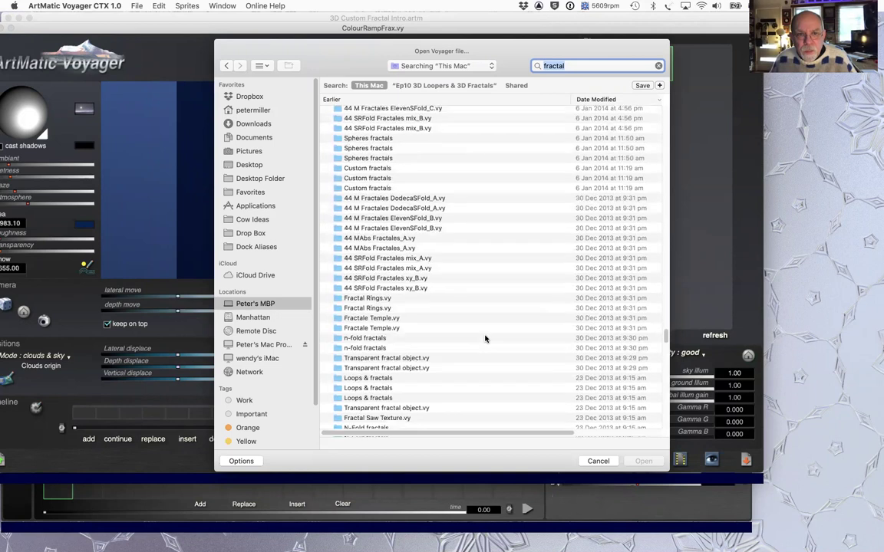
pyautogui.scroll(-10, 485, 338)
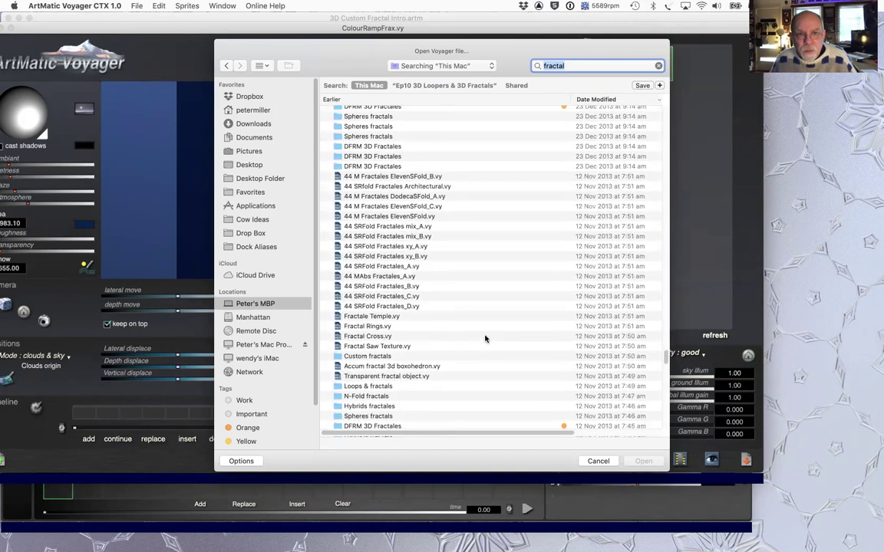
pyautogui.scroll(-15, 485, 339)
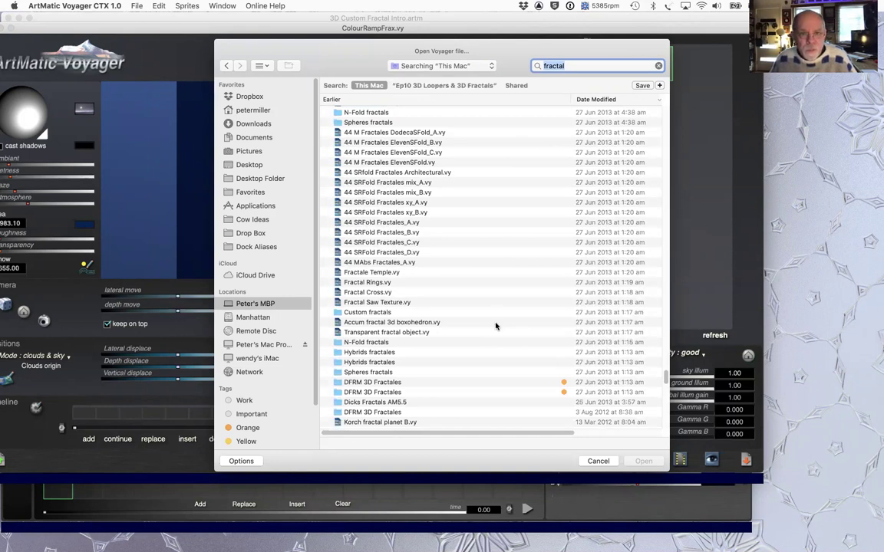
pyautogui.scroll(-10, 494, 322)
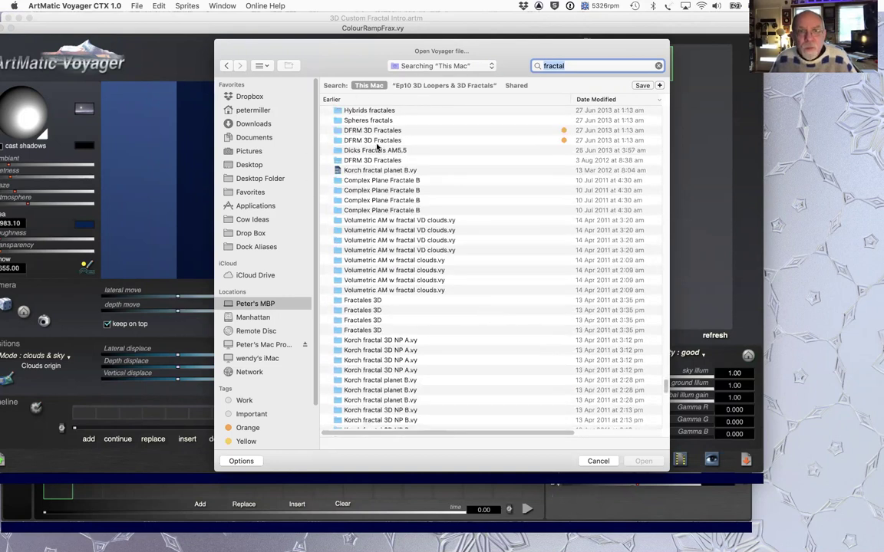
# Leave the search results and open ColourRampFrax.vy from the Ep10 3D Loopers & 3D Fractals folder
pyautogui.click(585, 64)
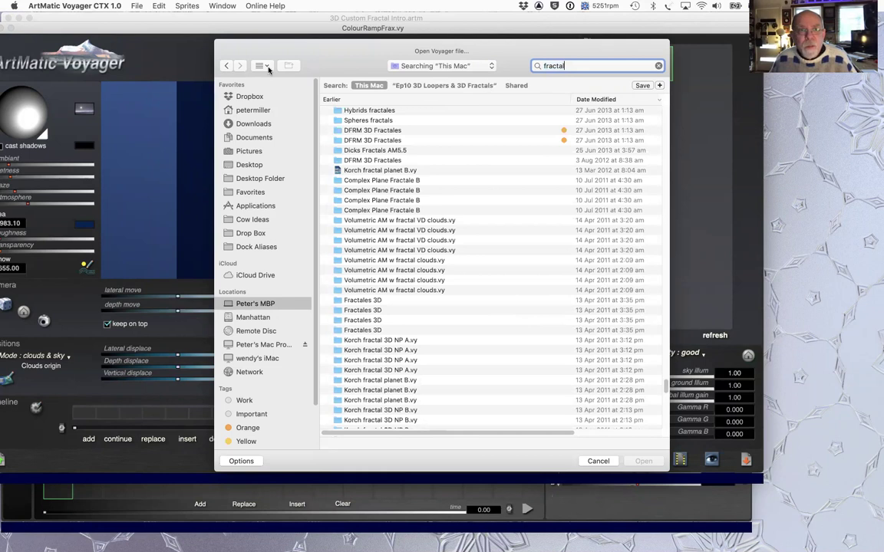
pyautogui.click(225, 66)
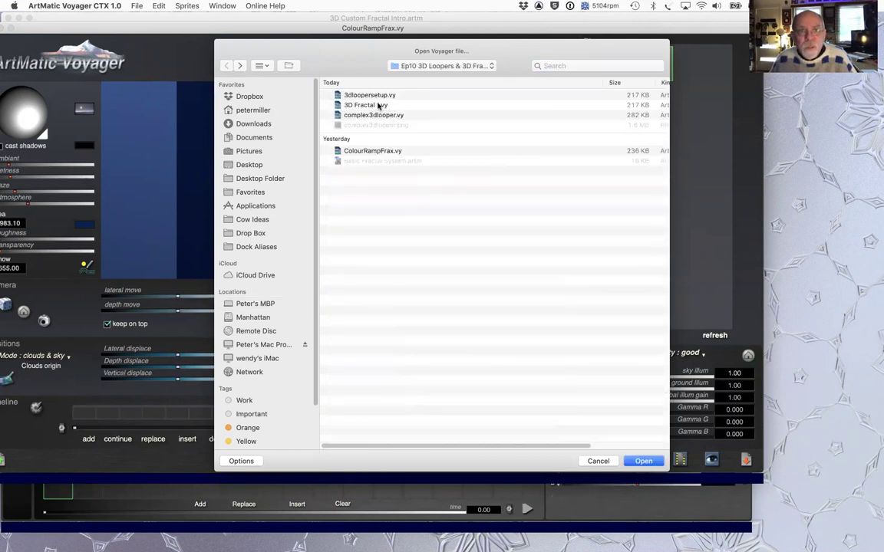
pyautogui.click(355, 151)
pyautogui.click(651, 464)
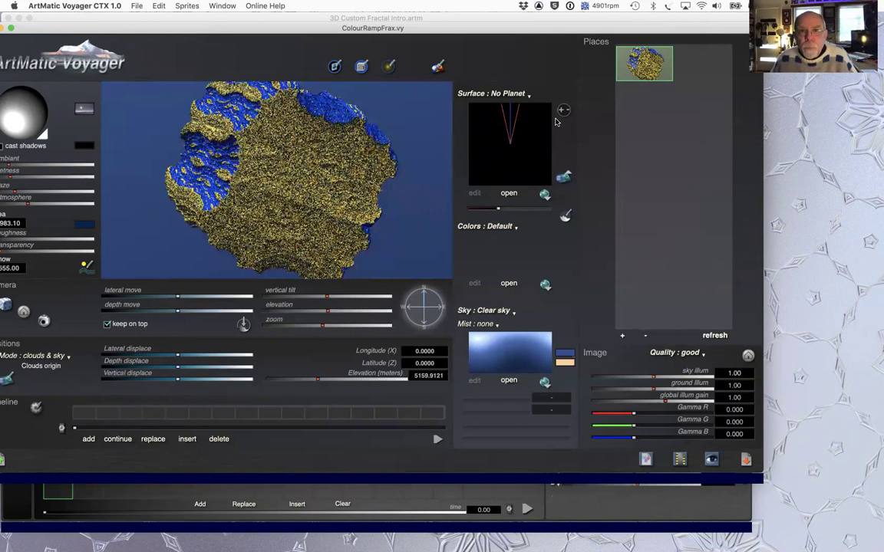
# Open the file's fractal object for editing in ArtMatic Designer and enlarge the fractal on the canvas
pyautogui.press('super+e')
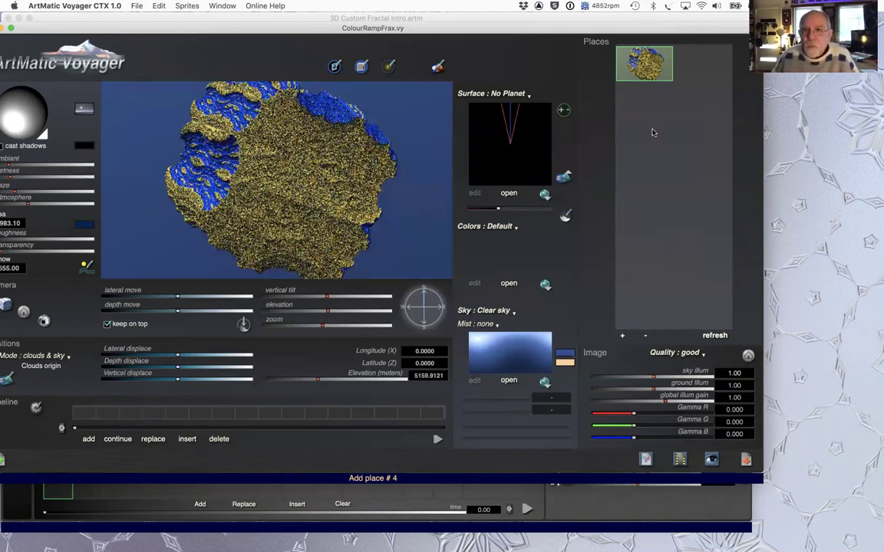
pyautogui.click(666, 103)
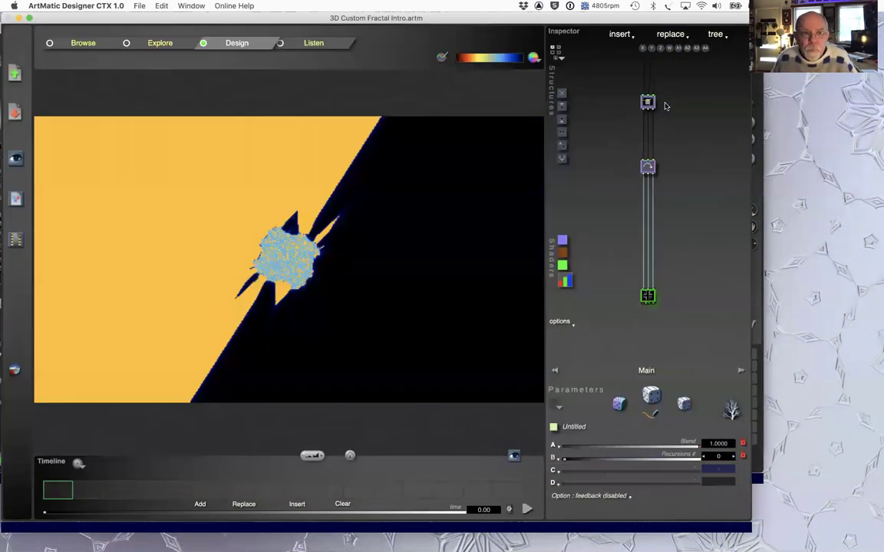
pyautogui.moveTo(312, 456); pyautogui.dragTo(380, 448)
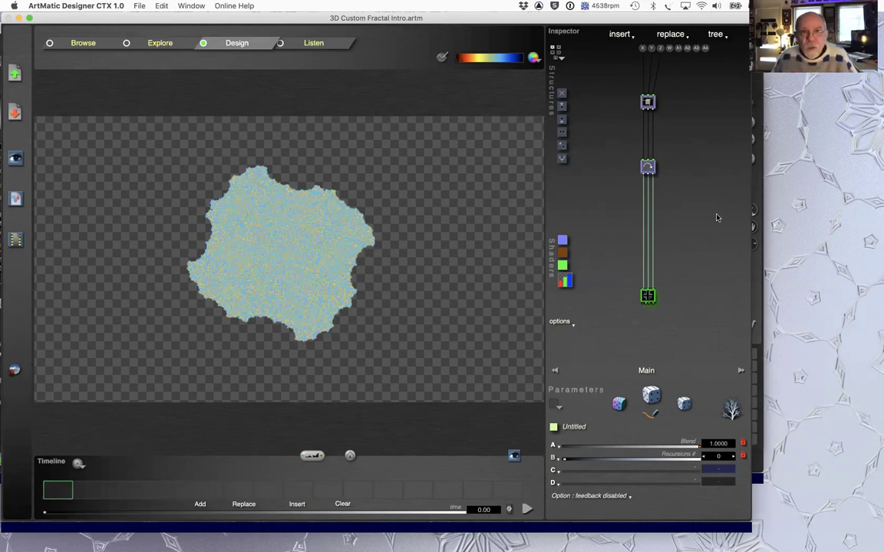
# Inside the nested recursive tree, set the Rotate 3 axes tile's Angle xz to about 14.29 and Angle yz to about 18.81
pyautogui.press('Right')
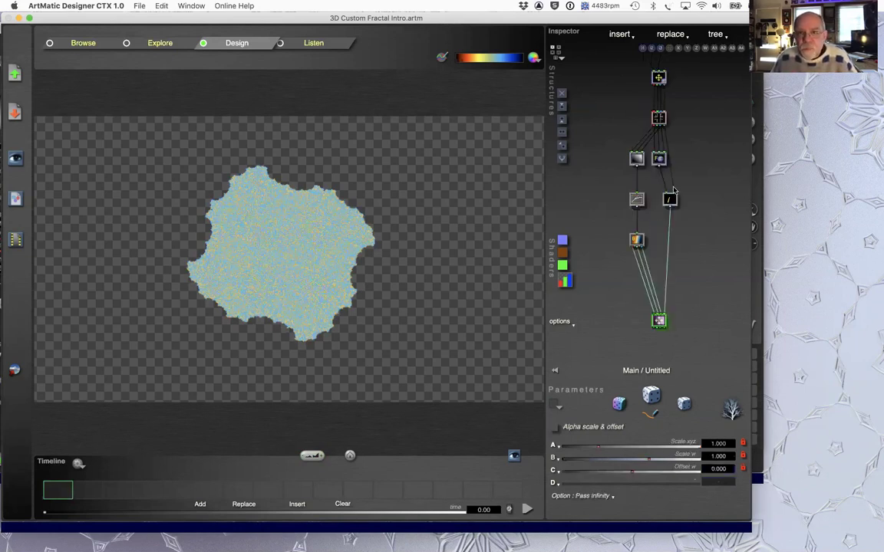
pyautogui.click(659, 117)
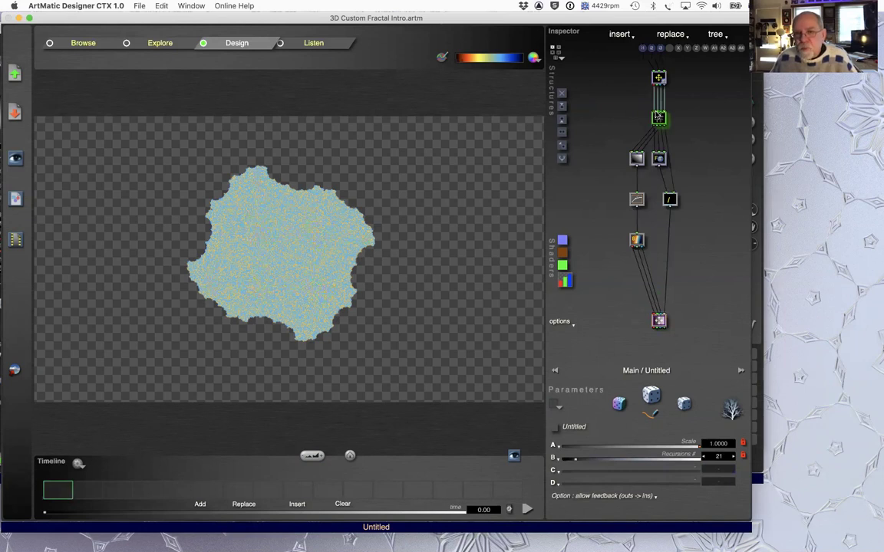
pyautogui.press('Right')
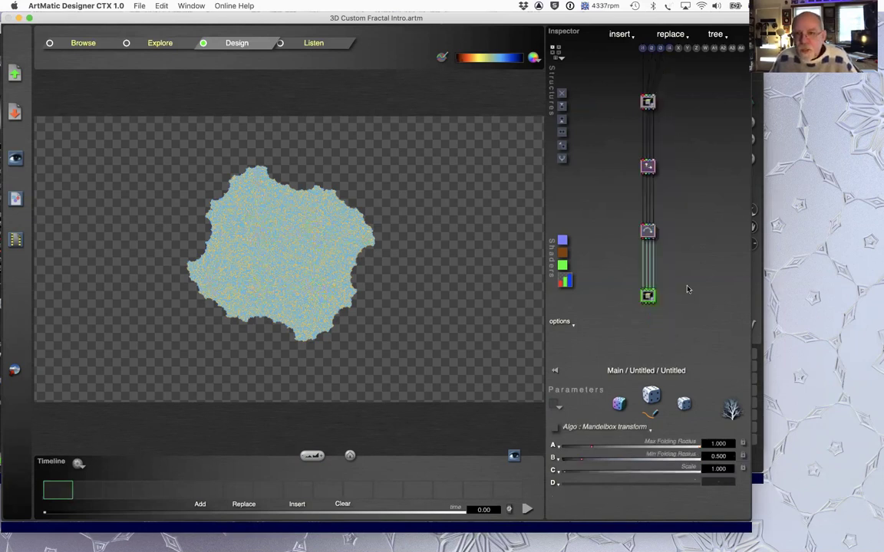
pyautogui.click(648, 231)
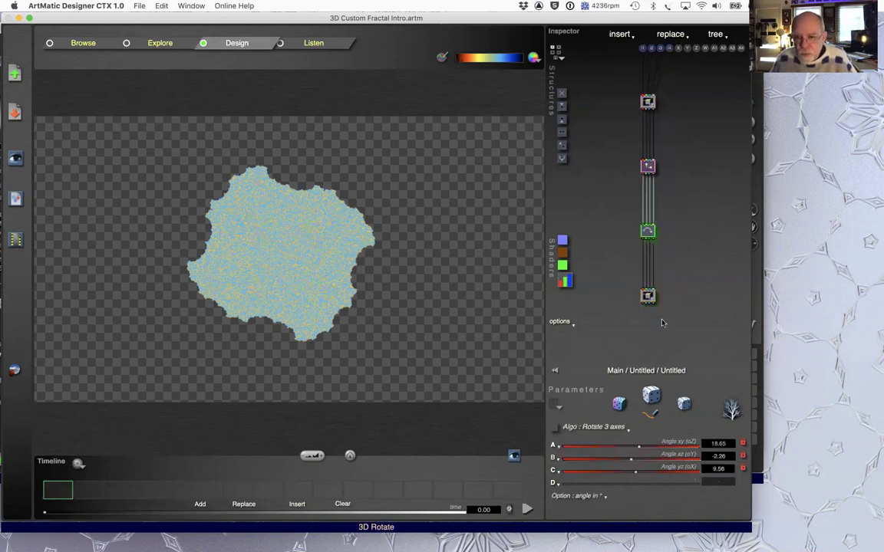
pyautogui.moveTo(632, 458); pyautogui.dragTo(634, 458)
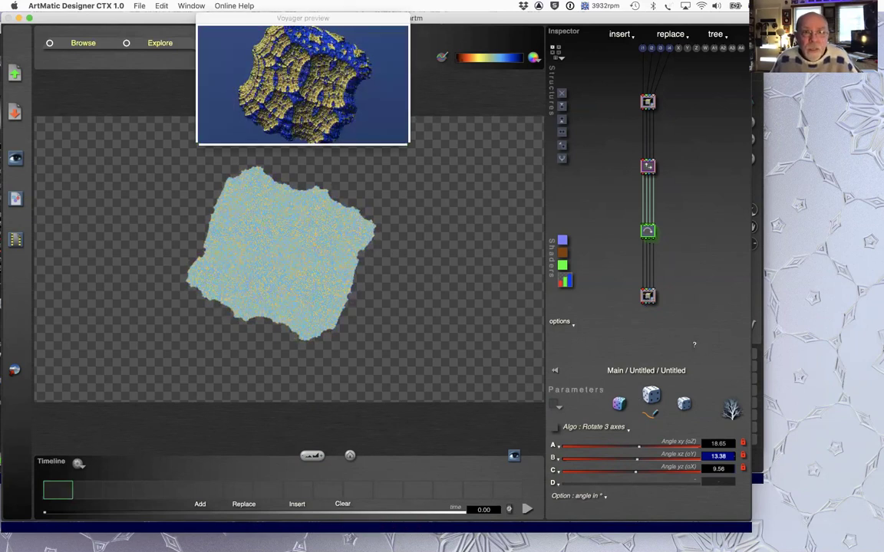
pyautogui.moveTo(637, 458); pyautogui.dragTo(637, 458)
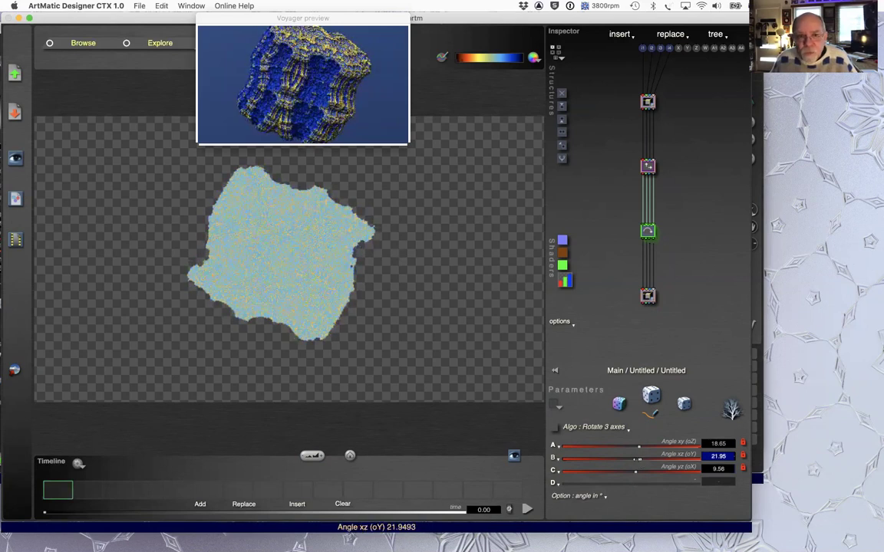
pyautogui.moveTo(638, 459); pyautogui.dragTo(638, 462)
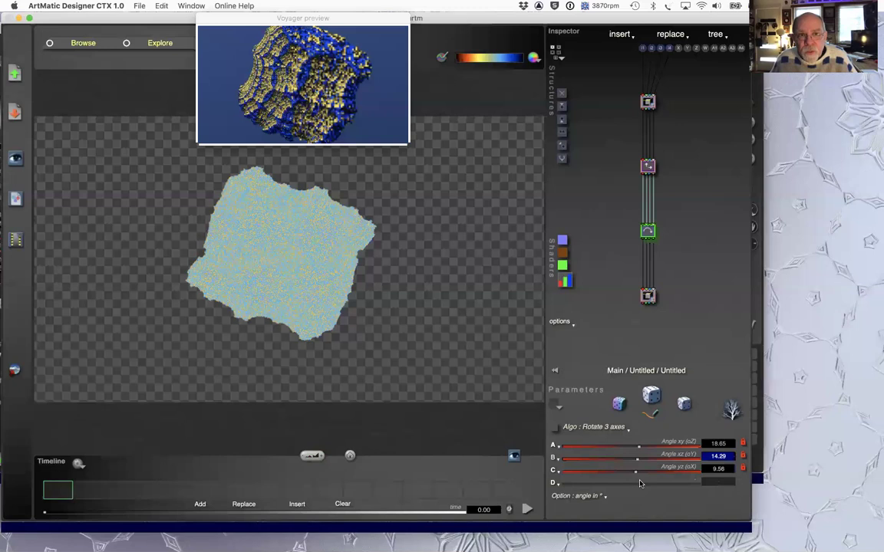
pyautogui.moveTo(637, 471); pyautogui.dragTo(636, 472)
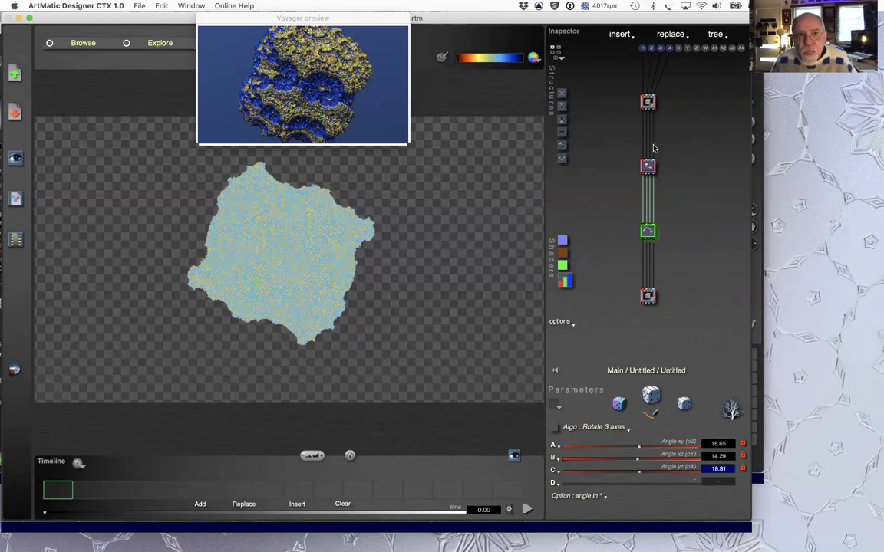
# Check the rotated fractal in ArtMatic Voyager, and back in ArtMatic Designer move the Voyager preview clear of the structure tree
pyautogui.press('super+Tab')
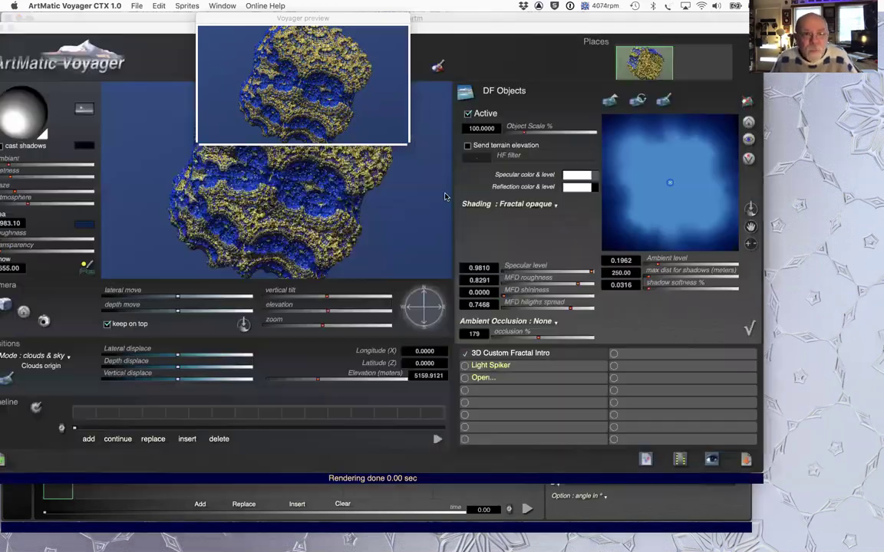
pyautogui.moveTo(232, 21); pyautogui.dragTo(677, 29)
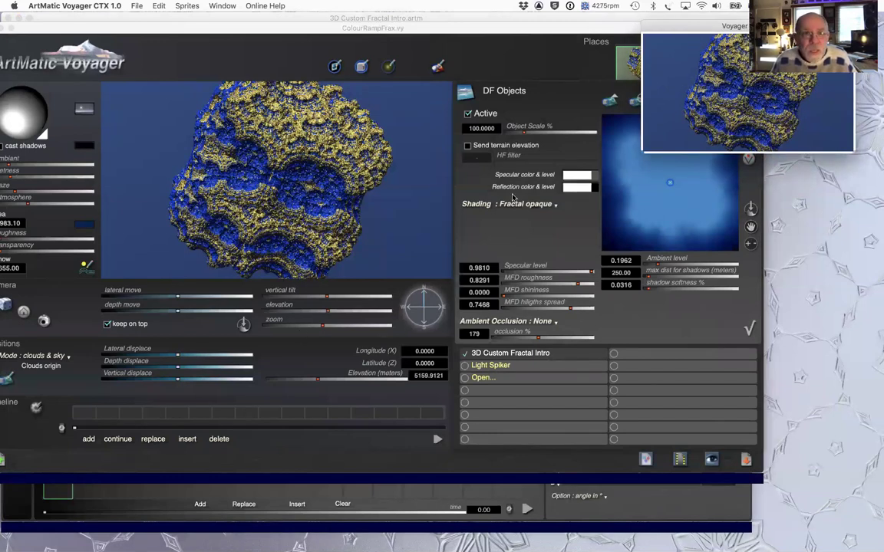
pyautogui.press('super+Tab')
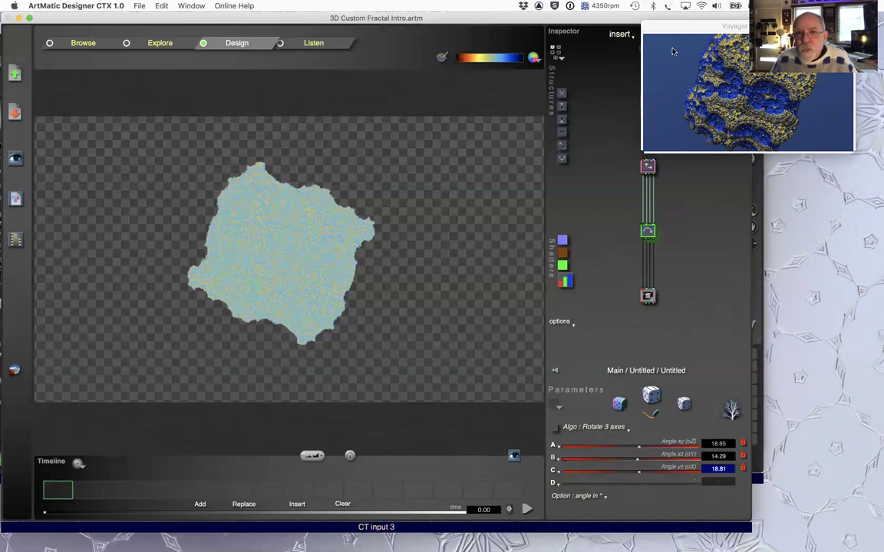
pyautogui.moveTo(680, 27); pyautogui.dragTo(688, 446)
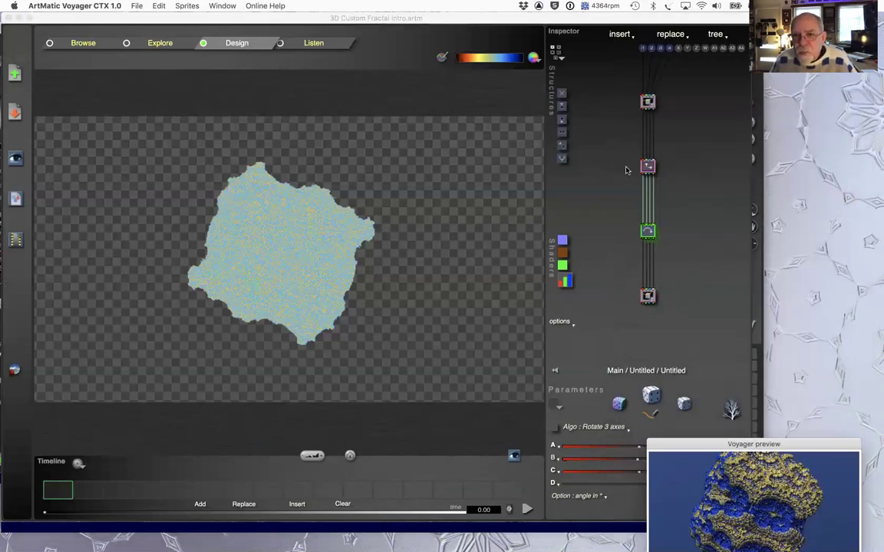
# Return to the parent tree, select its Linear gradient tile and review the available color shaders without choosing one
pyautogui.click(646, 165)
pyautogui.doubleClick(692, 265)
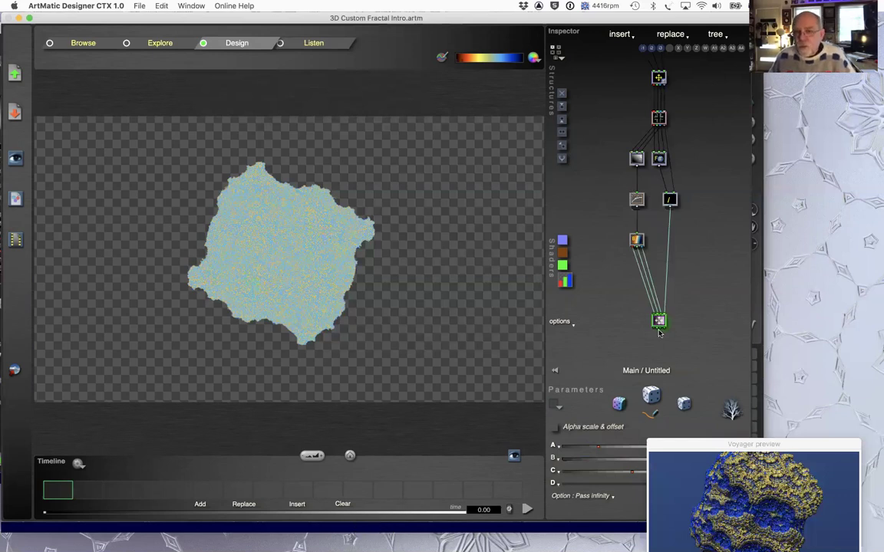
pyautogui.click(637, 241)
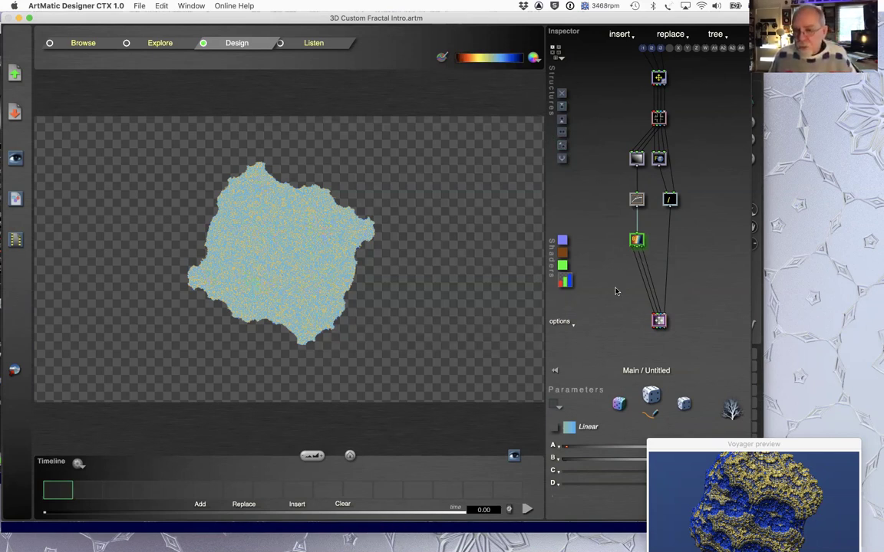
pyautogui.click(566, 283)
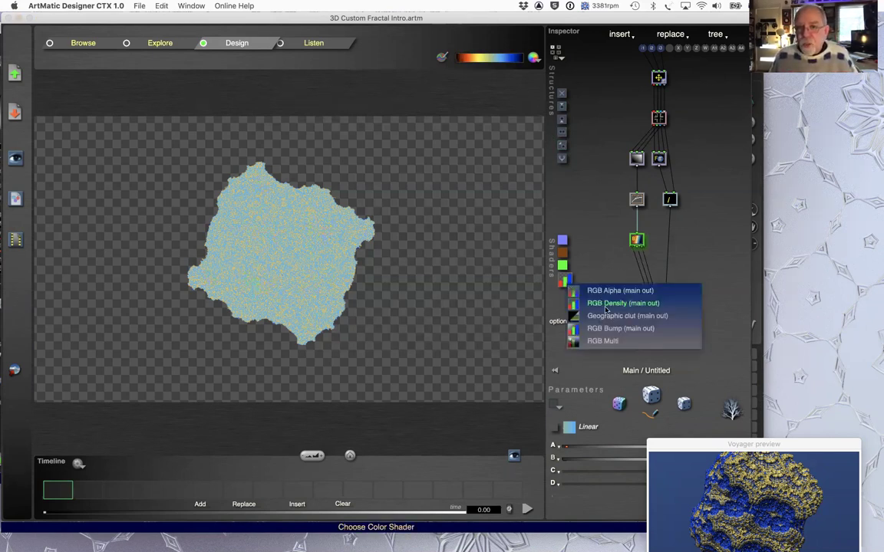
pyautogui.click(595, 224)
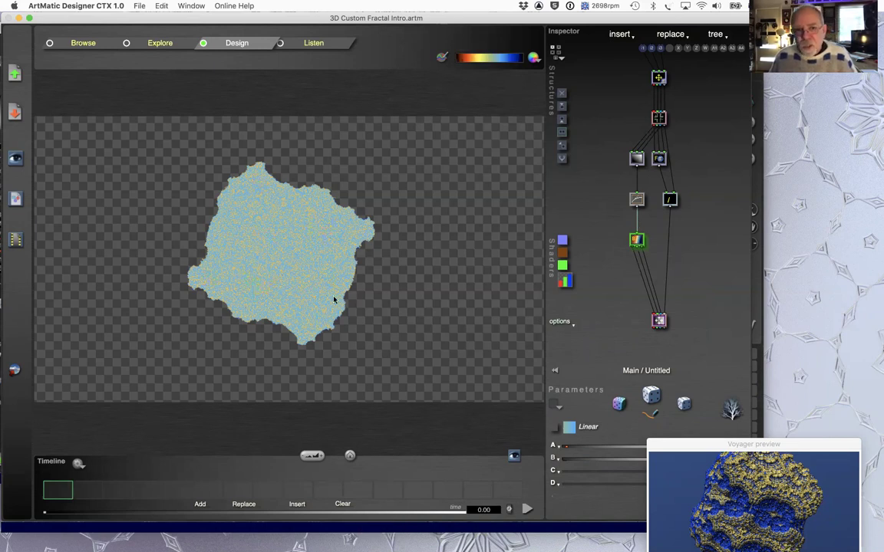
# Move the Voyager preview off the parameters and set the Linear gradient tile's Offset to about 0.439
pyautogui.moveTo(691, 445); pyautogui.dragTo(355, 379)
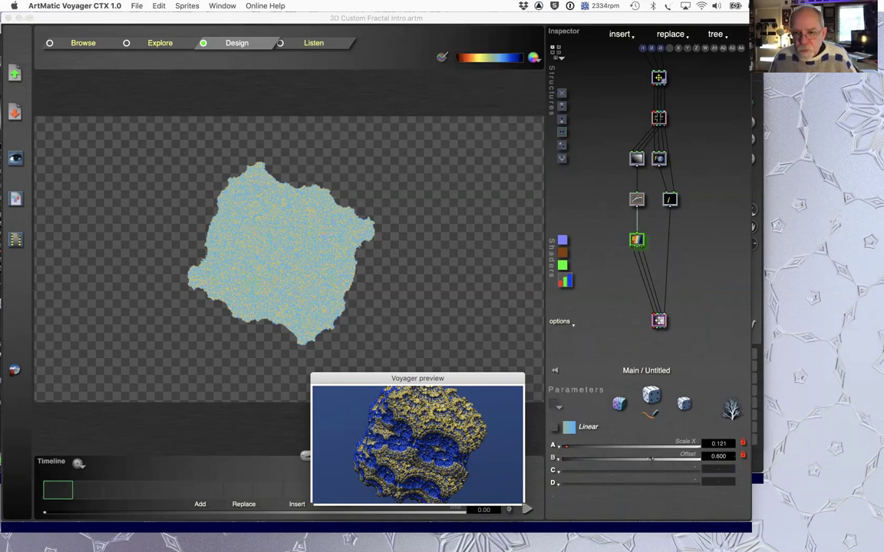
pyautogui.click(650, 459)
pyautogui.moveTo(650, 459); pyautogui.dragTo(657, 470)
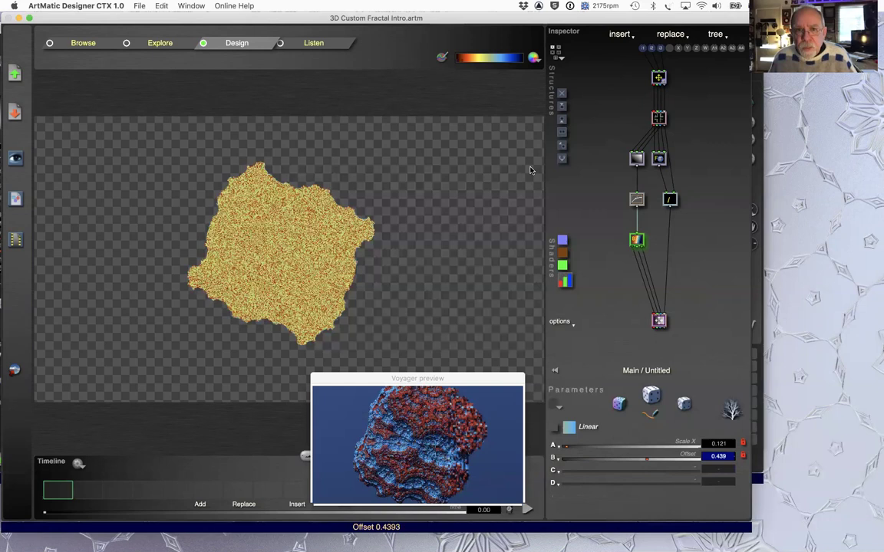
# Open the nested recursive tree and set its first Scale & Offset tile's Offset x to about 2.276
pyautogui.moveTo(479, 63)
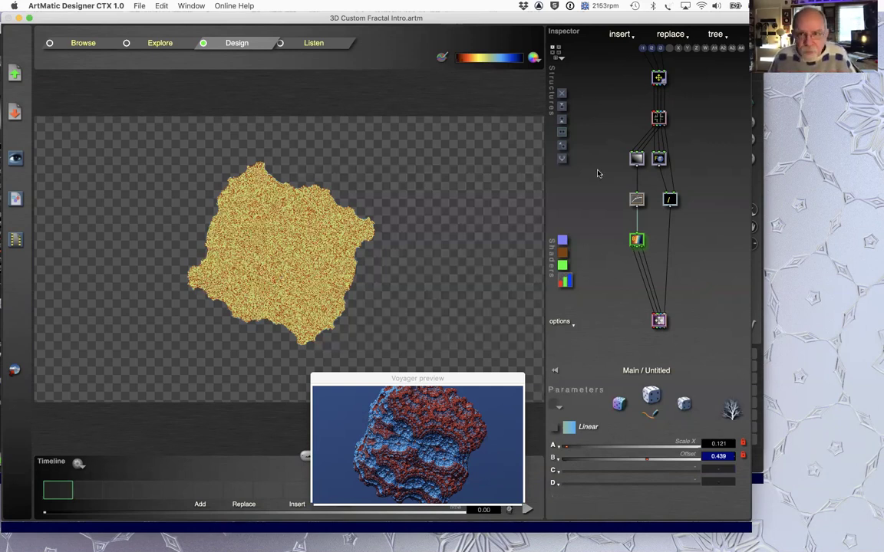
pyautogui.click(659, 119)
pyautogui.doubleClick(659, 118)
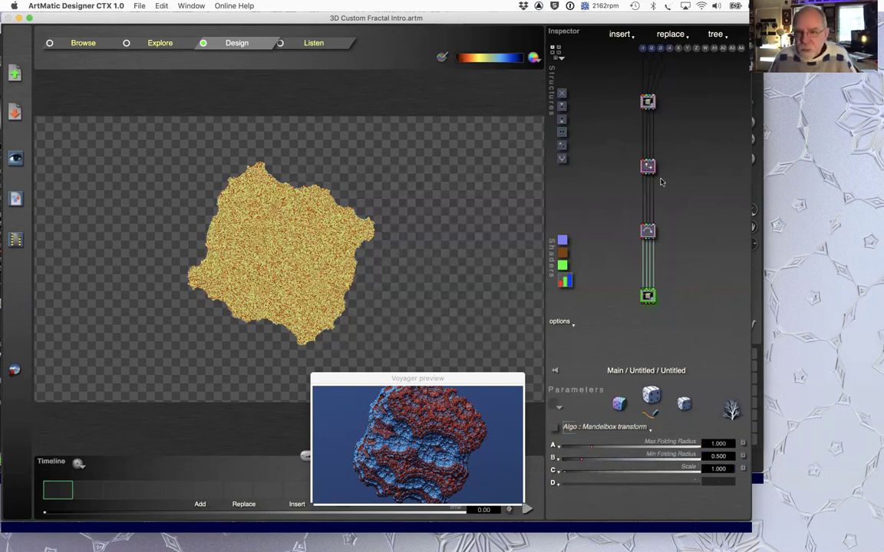
pyautogui.click(647, 102)
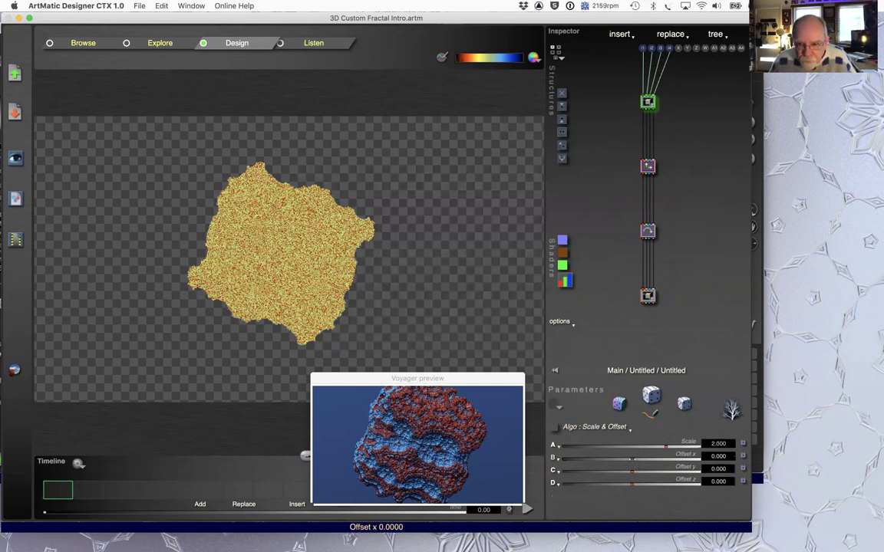
pyautogui.click(633, 459)
pyautogui.moveTo(633, 458); pyautogui.dragTo(637, 458)
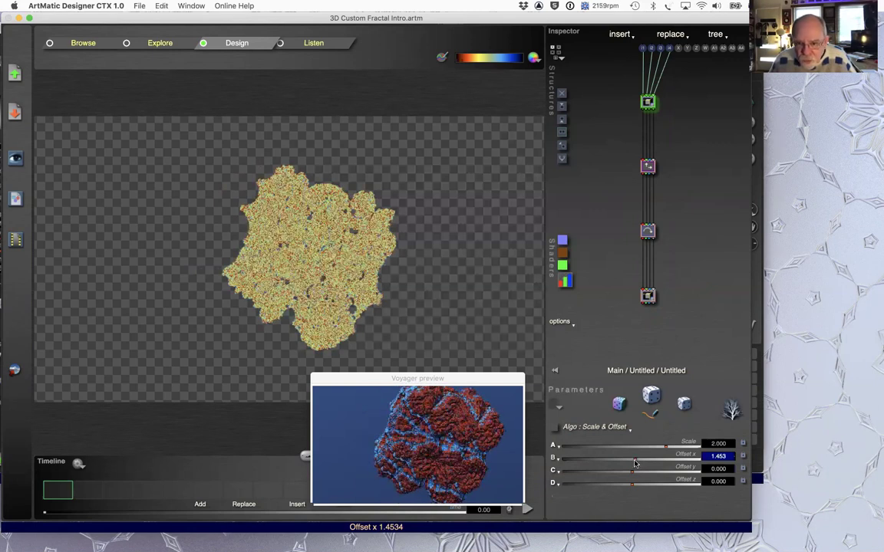
pyautogui.moveTo(635, 458); pyautogui.dragTo(636, 459)
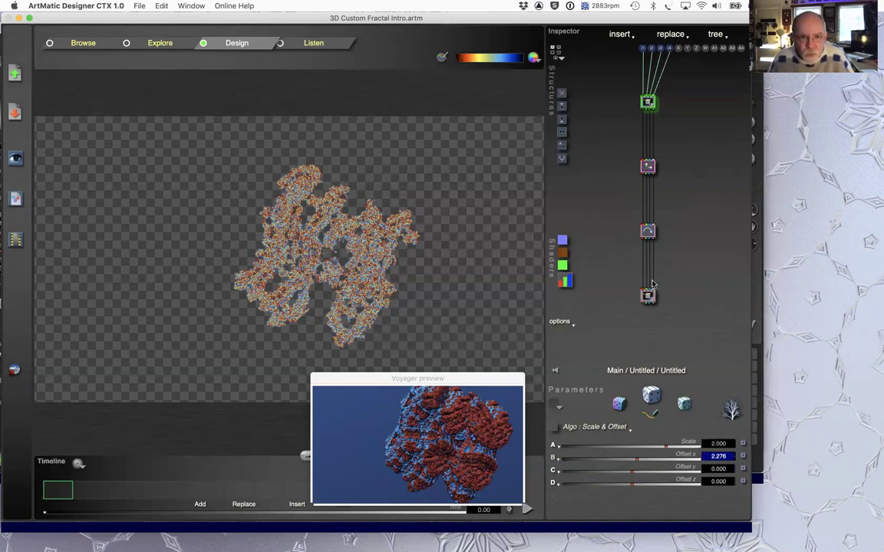
# Switch to ArtMatic Voyager, close the DF Objects settings, and move the camera inside the fractal with a wider zoom
pyautogui.press('super+Tab')
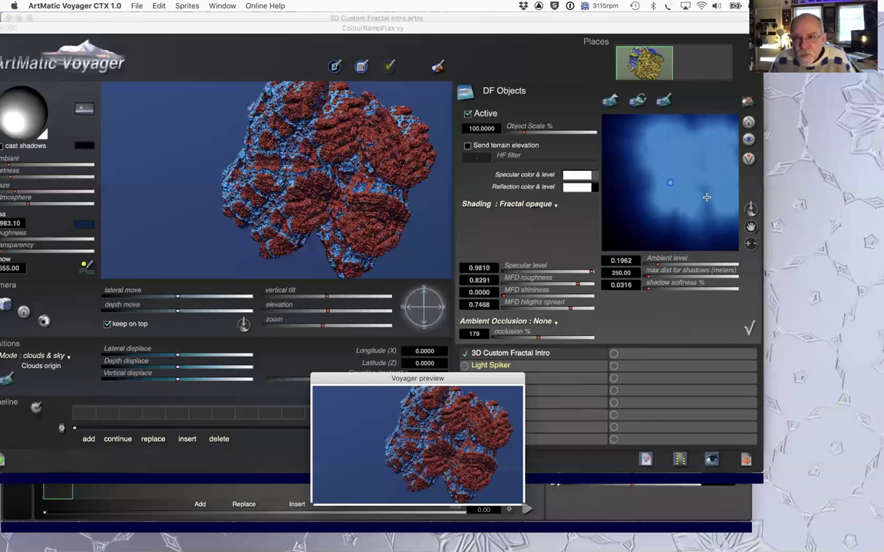
pyautogui.click(748, 329)
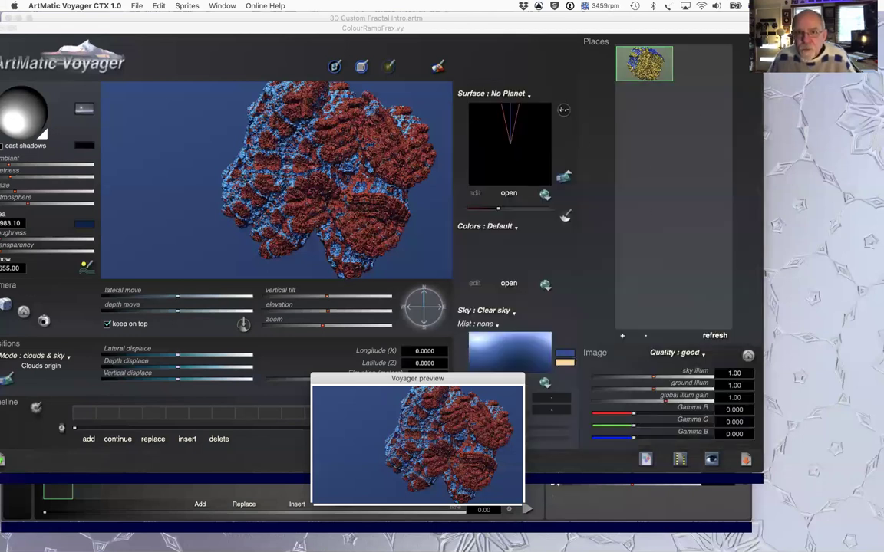
pyautogui.click(510, 136)
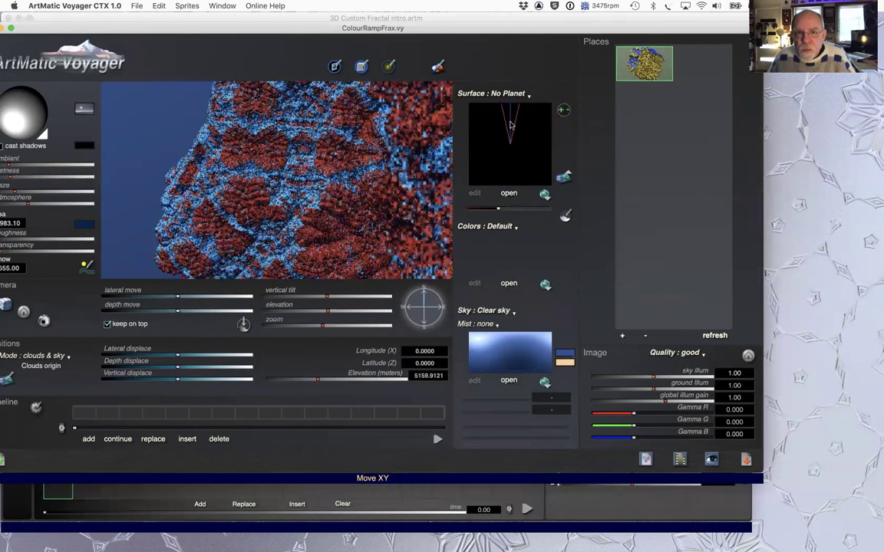
pyautogui.click(511, 120)
pyautogui.moveTo(563, 110); pyautogui.dragTo(480, 150)
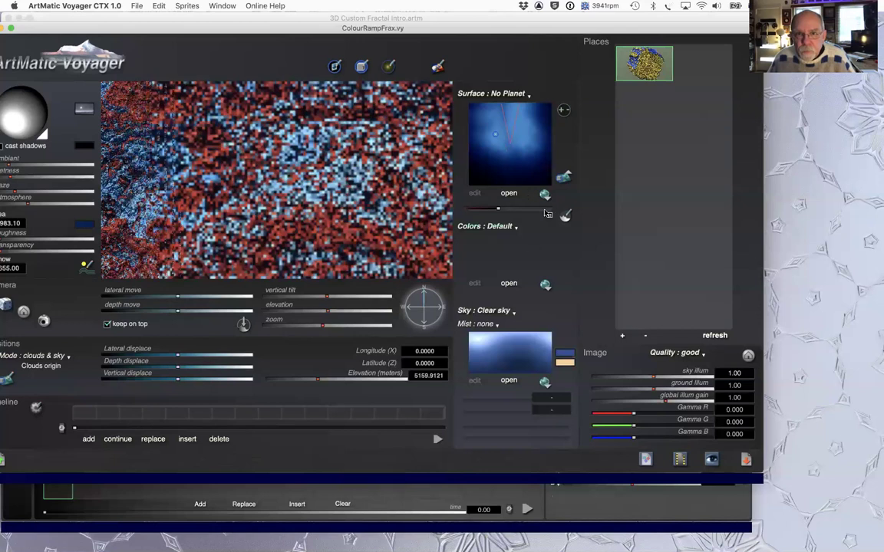
pyautogui.moveTo(563, 110); pyautogui.dragTo(528, 109)
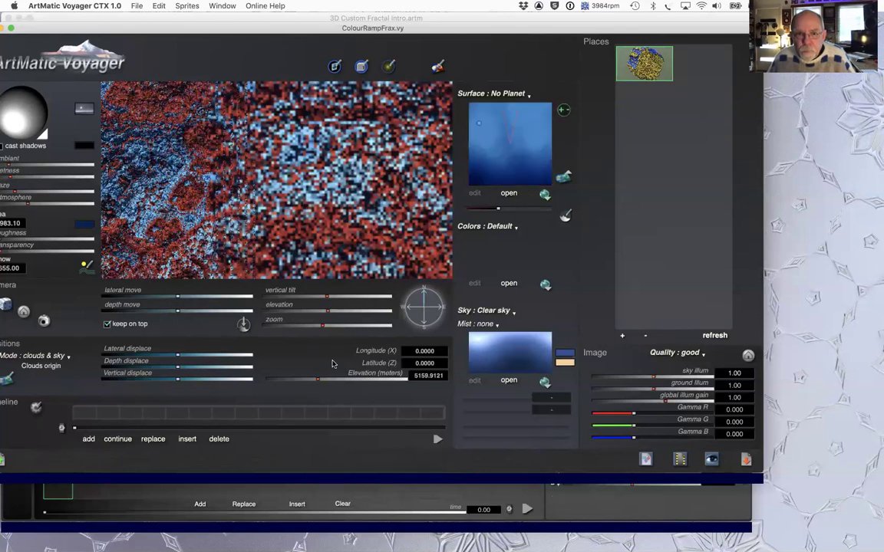
pyautogui.moveTo(322, 325); pyautogui.dragTo(299, 325)
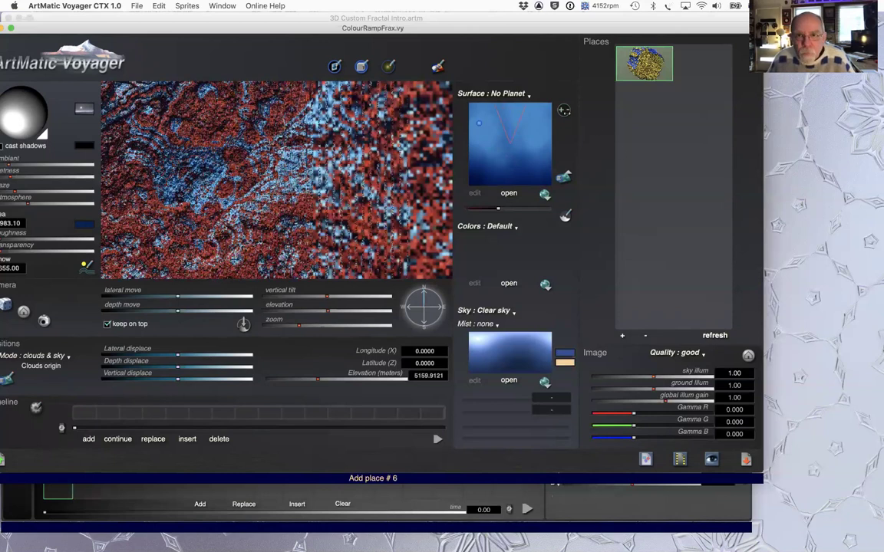
pyautogui.click(563, 110)
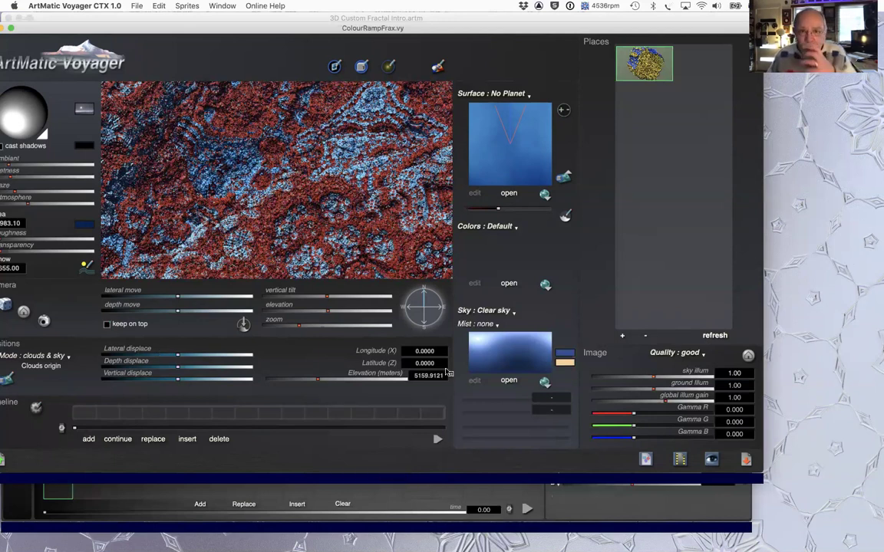
# Turn off keep on top, lower the camera elevation and turn the view direction slightly west of north inside the fractal
pyautogui.moveTo(327, 314)
pyautogui.moveTo(321, 310); pyautogui.dragTo(320, 311)
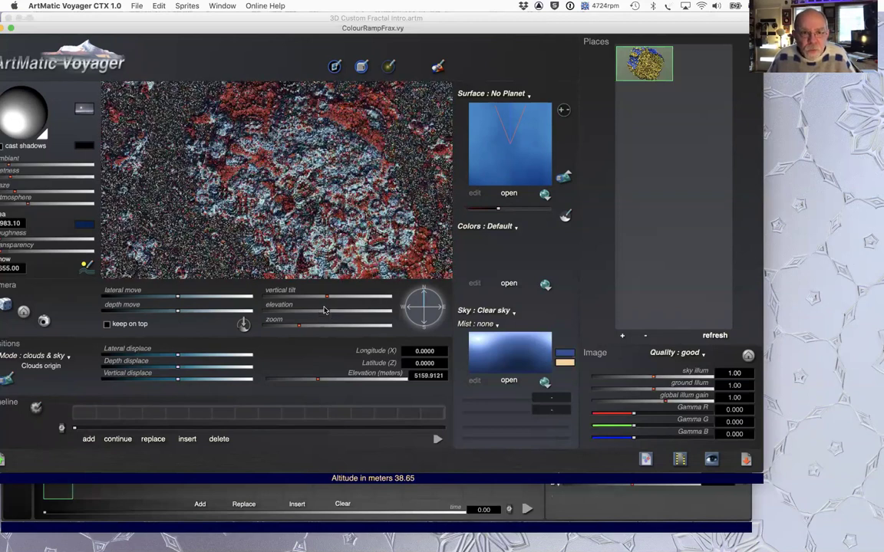
pyautogui.moveTo(325, 314); pyautogui.dragTo(317, 311)
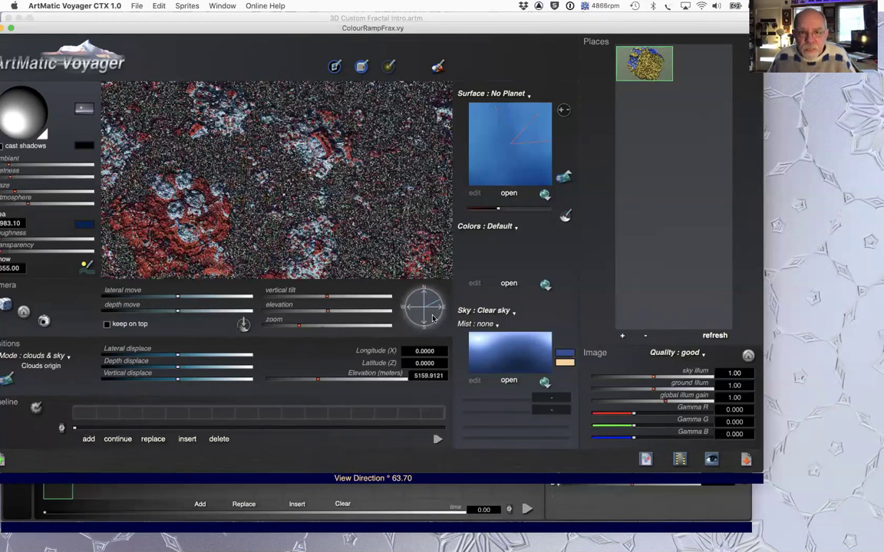
pyautogui.moveTo(417, 315)
pyautogui.mouseDown()
pyautogui.moveTo(431, 313)
pyautogui.moveTo(411, 314)
pyautogui.mouseUp()
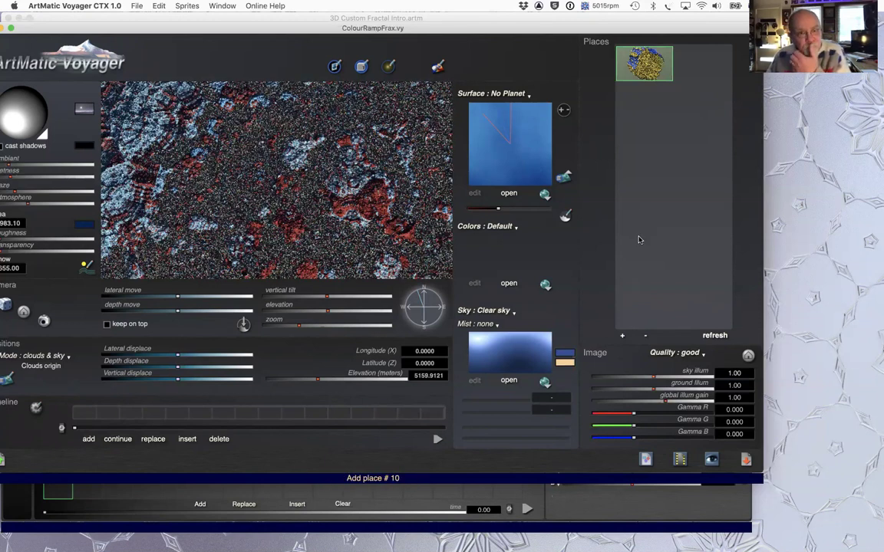
# Back in ArtMatic Designer, set the Rotate 3 axes tile's Angle xz to 10, Angle yz to 9 and Angle xy to 9
pyautogui.press('super+Tab')
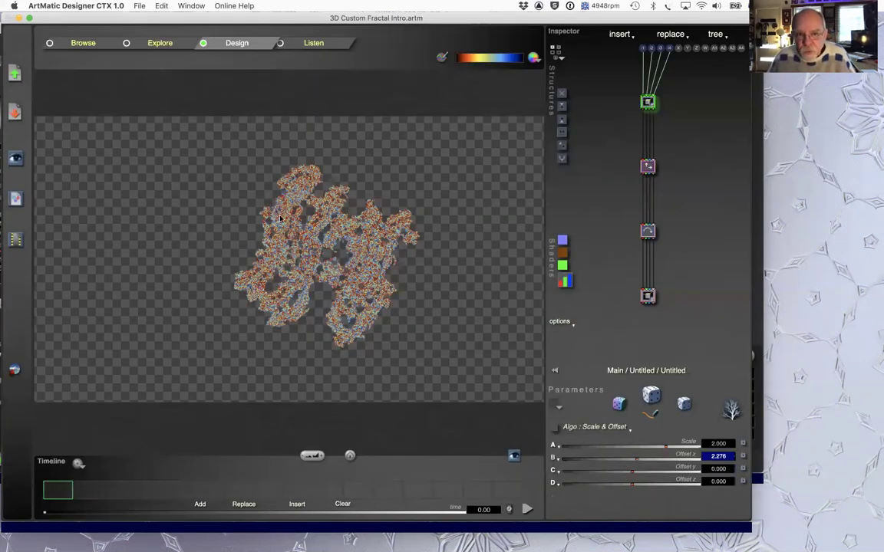
pyautogui.click(648, 230)
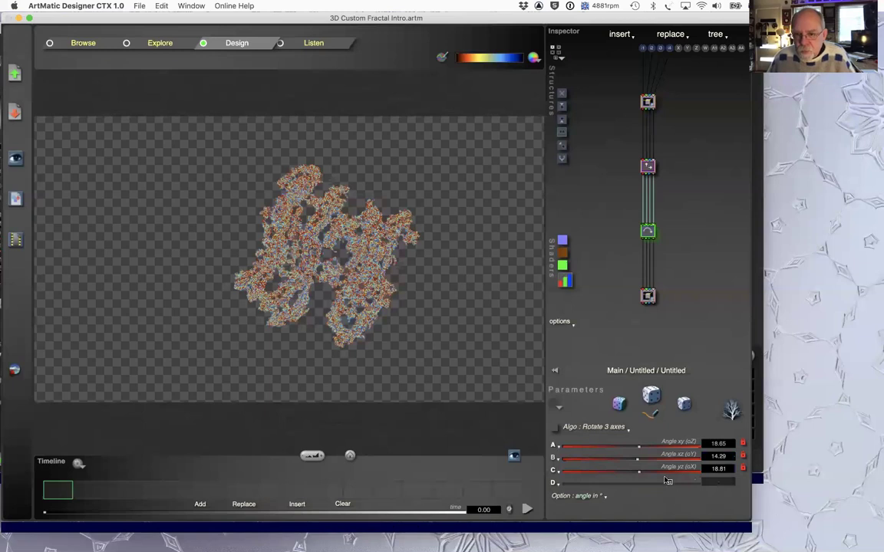
pyautogui.moveTo(637, 459); pyautogui.dragTo(638, 459)
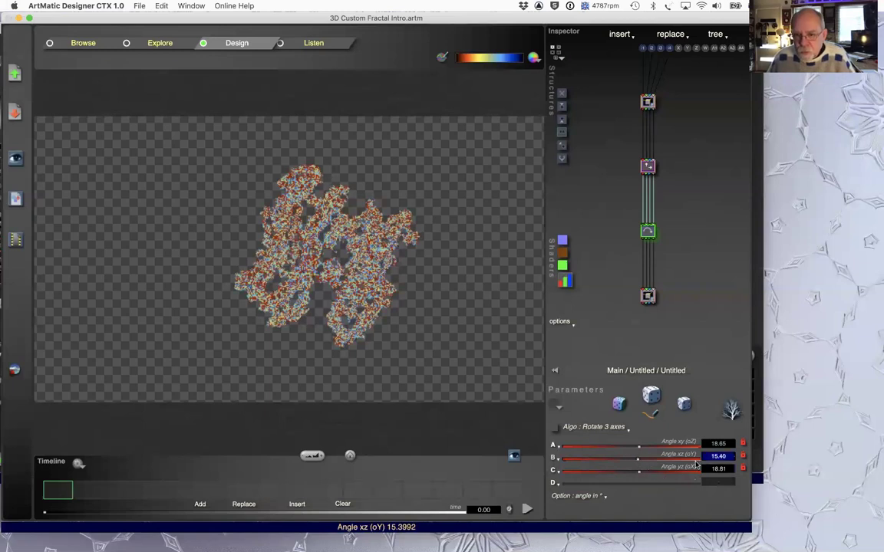
pyautogui.write('1')
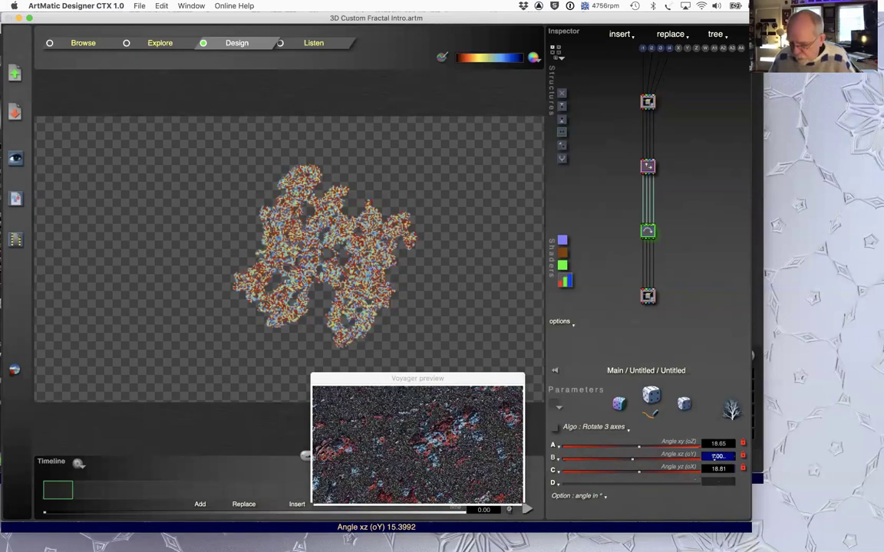
pyautogui.press('Return')
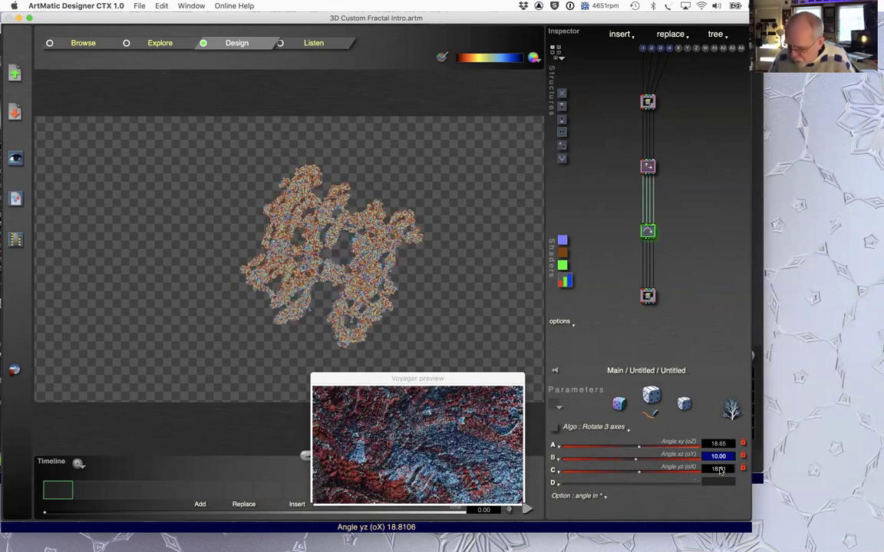
pyautogui.click(720, 470)
pyautogui.write('9')
pyautogui.press('Return')
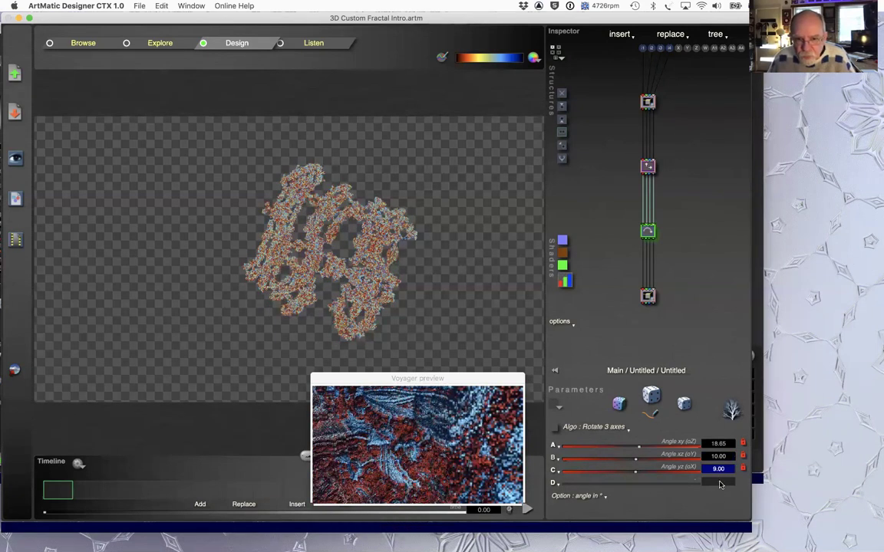
pyautogui.click(719, 445)
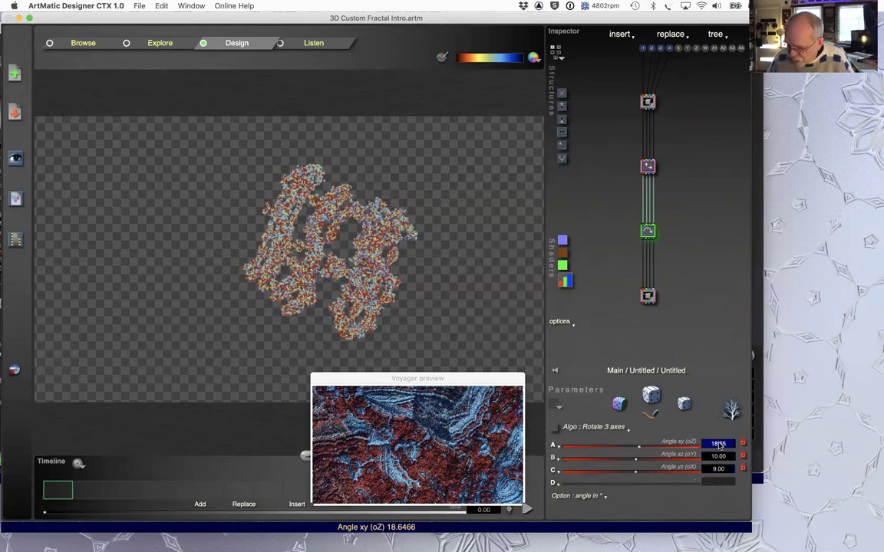
pyautogui.write('9')
pyautogui.press('Return')
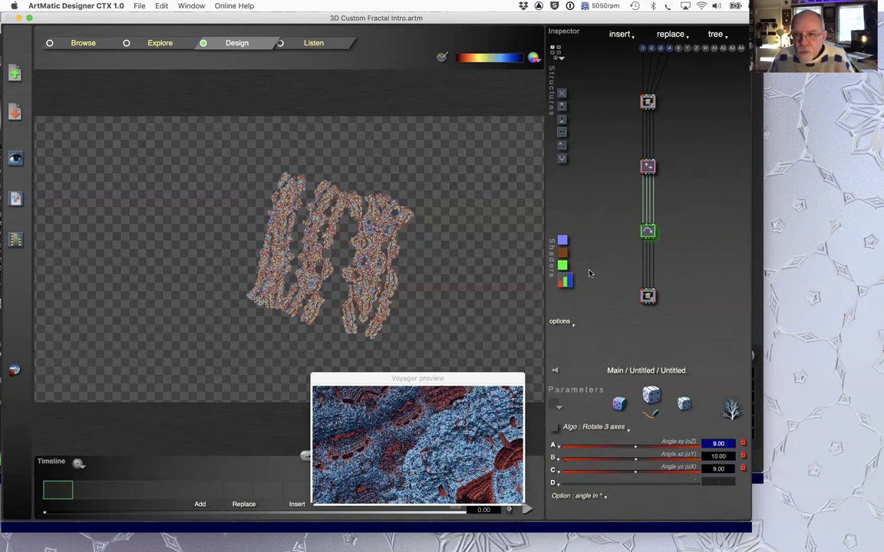
# Try the Scale & Offset tile's Offset x at 1.3, and settle it at 2
pyautogui.click(647, 165)
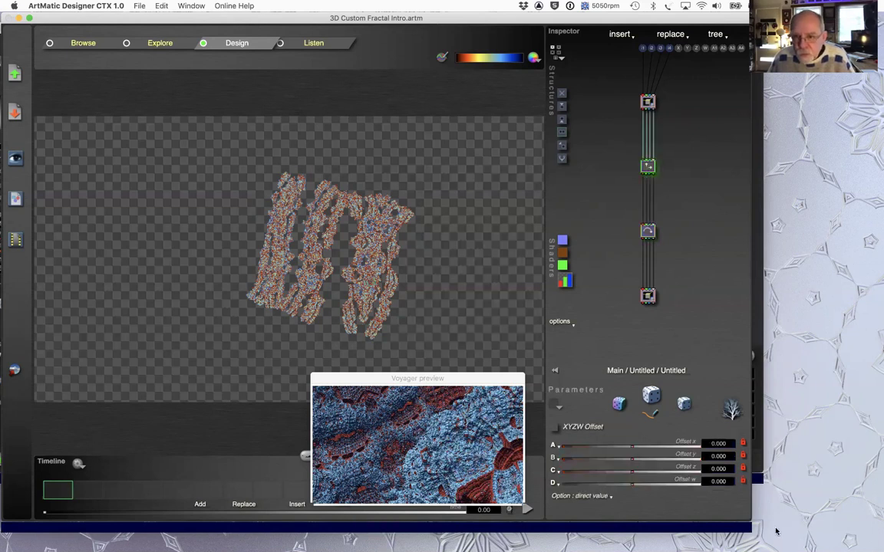
pyautogui.click(648, 101)
pyautogui.click(721, 456)
pyautogui.write('1')
pyautogui.press('Return')
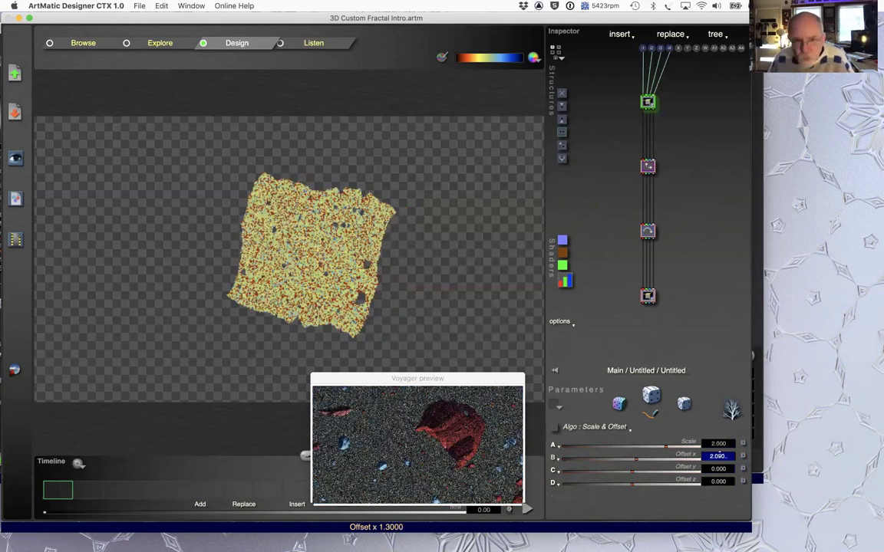
pyautogui.write('2')
pyautogui.press('Return')
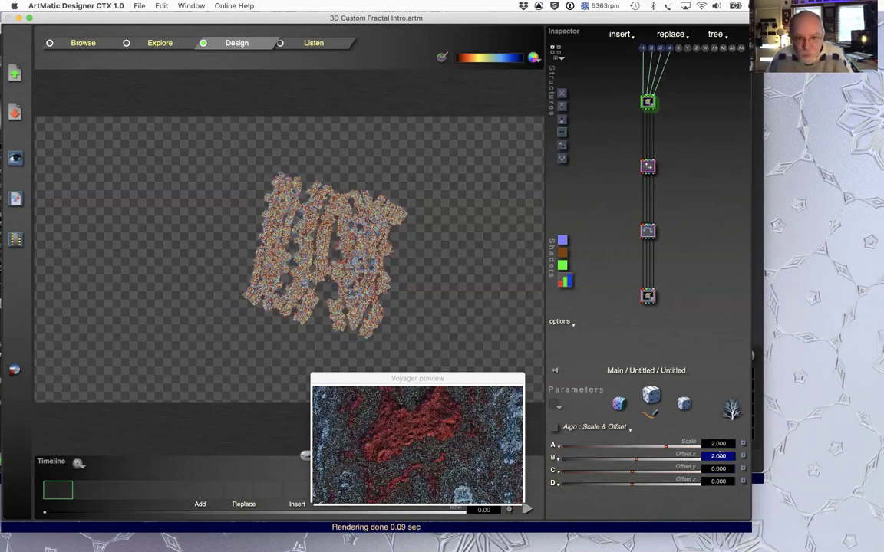
# Set the XYZW Offset tile's Offset y to 0.9
pyautogui.click(648, 167)
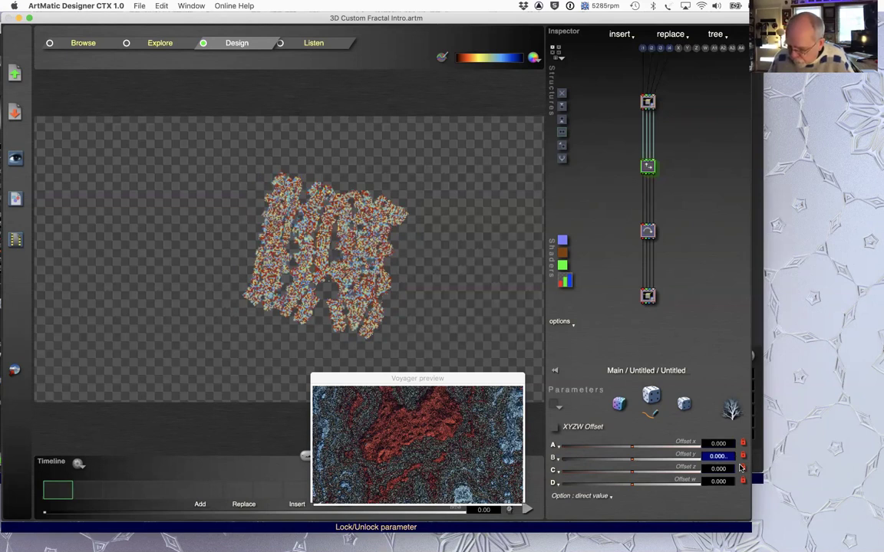
pyautogui.write('.9')
pyautogui.press('Return')
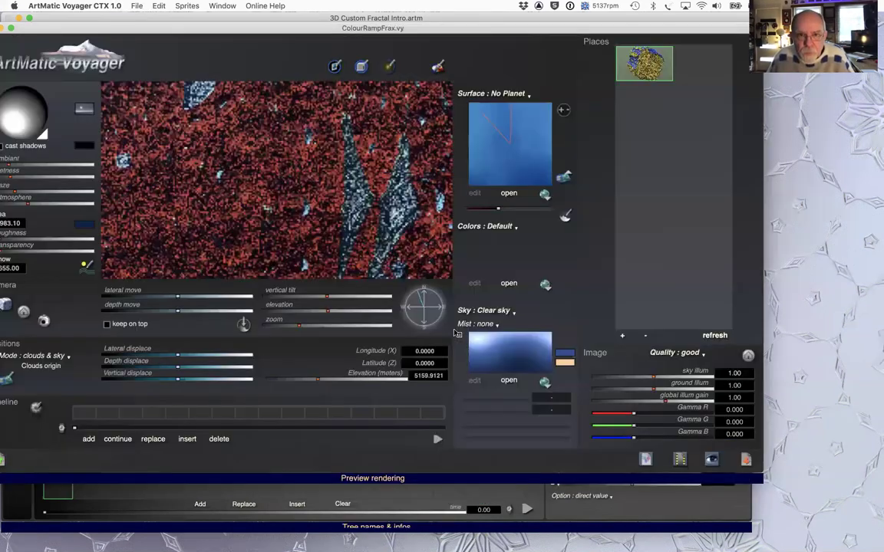
# In ArtMatic Voyager, adjust the sun's light direction and turn the camera through several directions to just south of east
pyautogui.moveTo(441, 306); pyautogui.dragTo(438, 323)
pyautogui.click(432, 315)
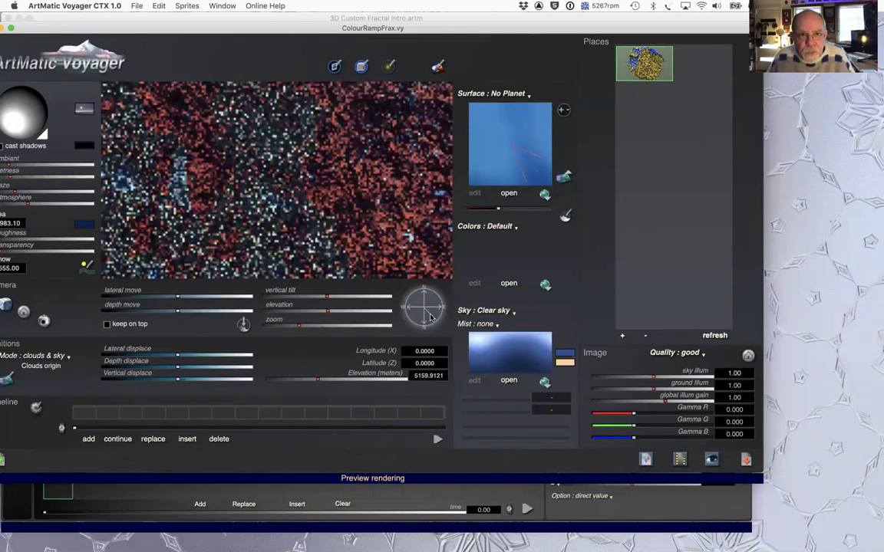
pyautogui.moveTo(410, 324); pyautogui.dragTo(342, 306)
pyautogui.moveTo(20, 109); pyautogui.dragTo(23, 112)
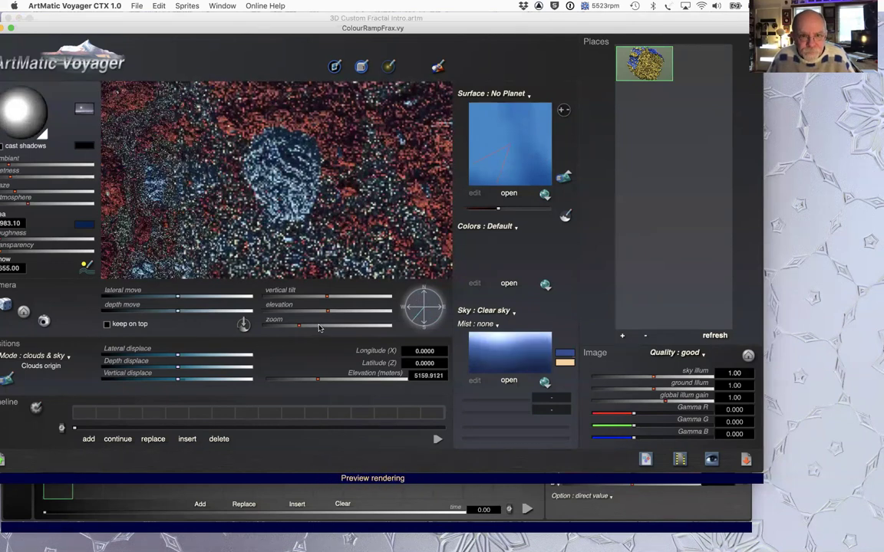
pyautogui.click(414, 309)
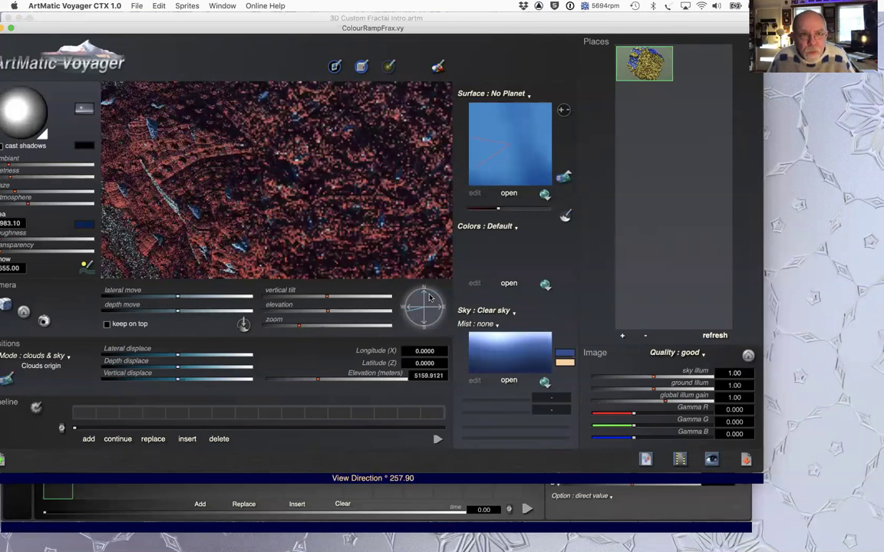
pyautogui.moveTo(432, 298); pyautogui.dragTo(436, 310)
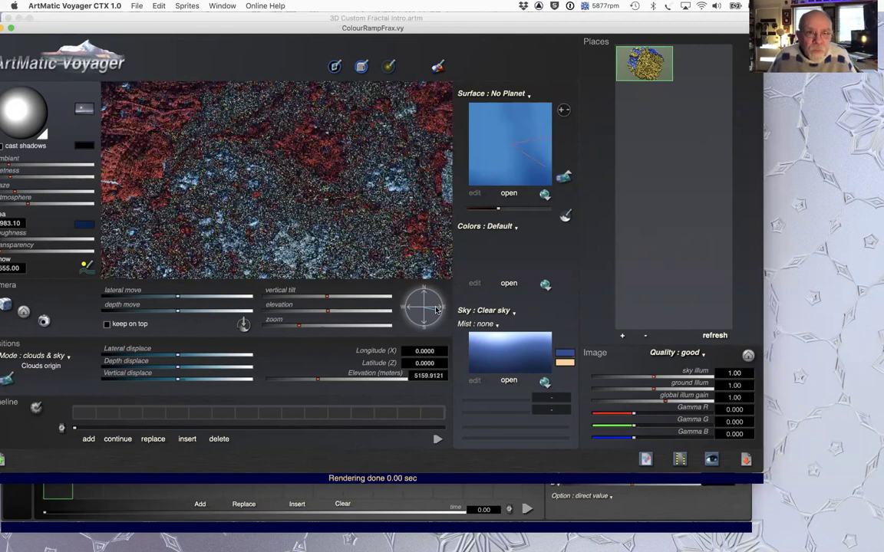
# Return to ArtMatic Designer and insert an Alpha scale & offset tile between the Scale & Offset and XYZW Offset tiles
pyautogui.press('super+Tab')
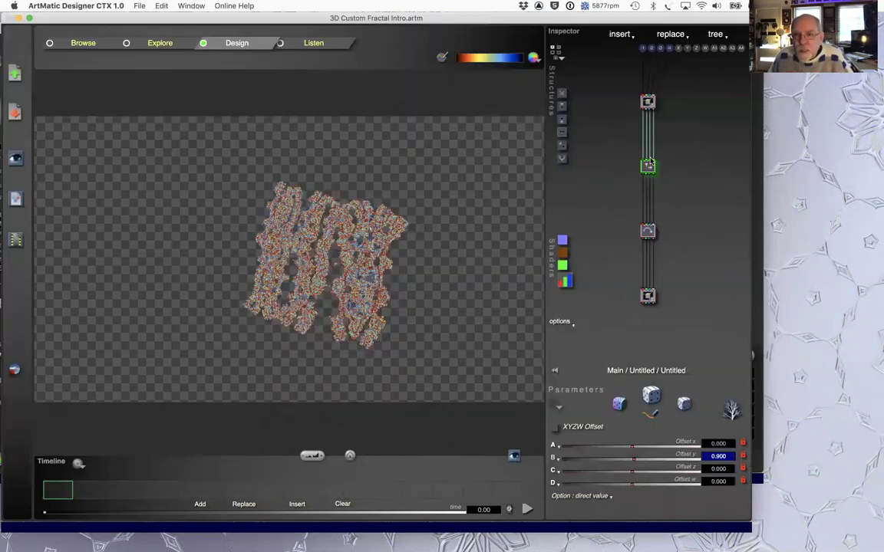
pyautogui.press('y')
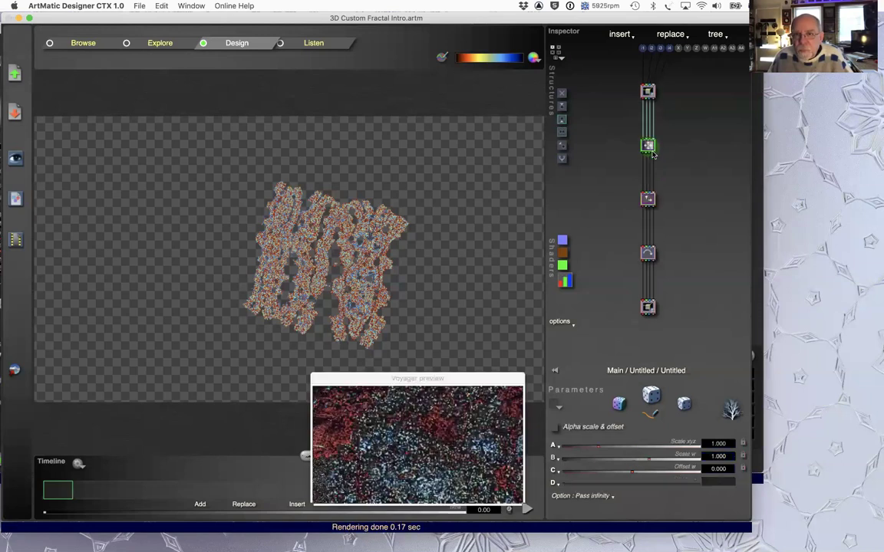
pyautogui.click(647, 147)
pyautogui.click(581, 189)
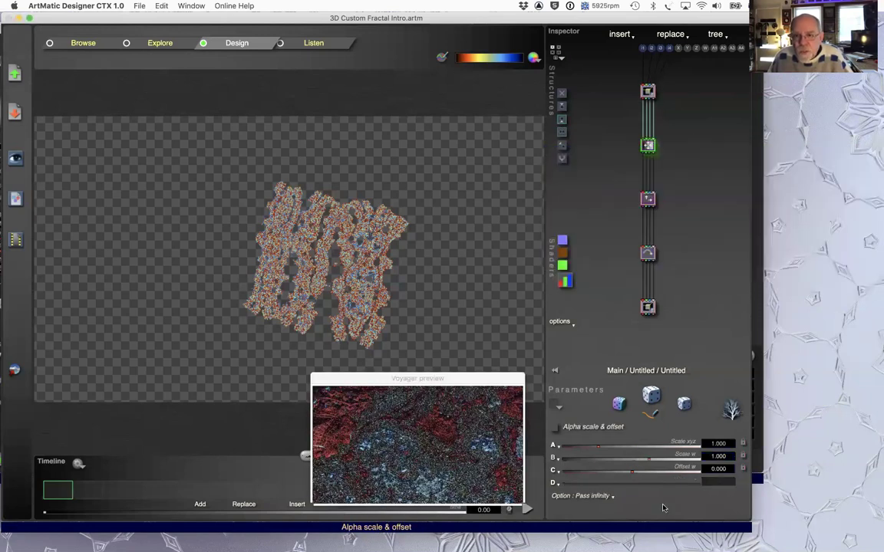
# Turn the inserted tile into a 3D Rotate with Angle xy at 2, and delete the other 3D Rotate below XYZW Offset
pyautogui.click(719, 442)
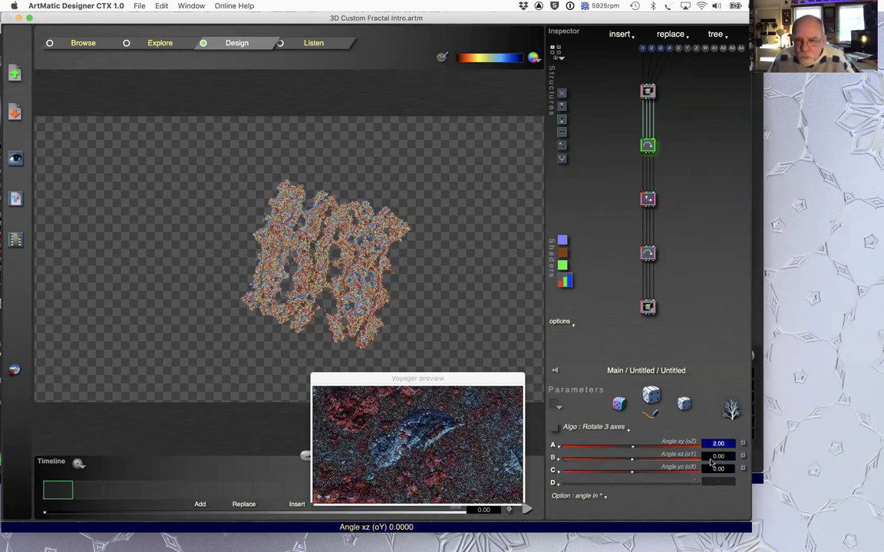
pyautogui.click(554, 459)
pyautogui.press('Return')
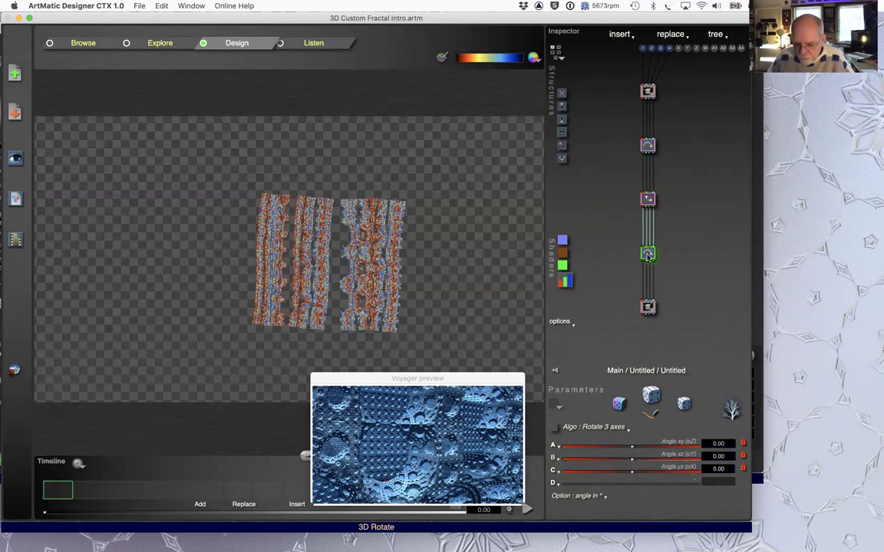
pyautogui.press('BackSpace')
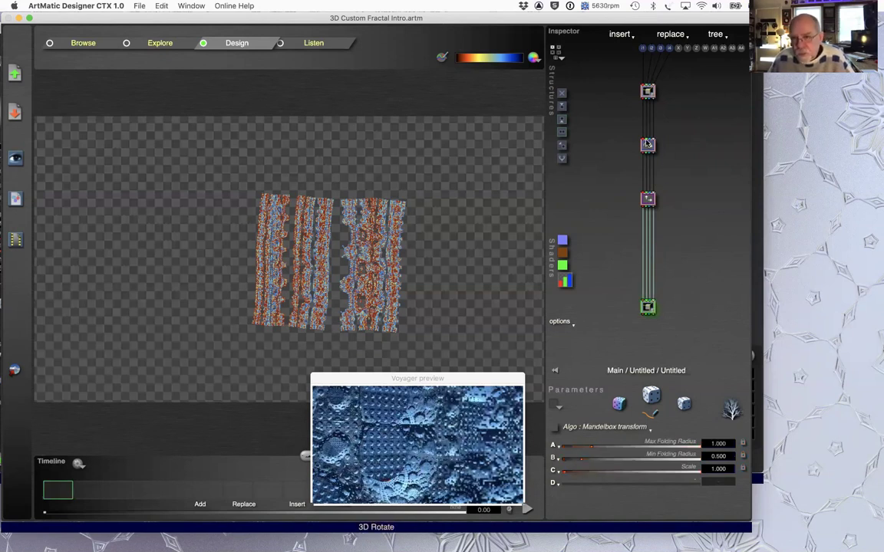
pyautogui.click(648, 201)
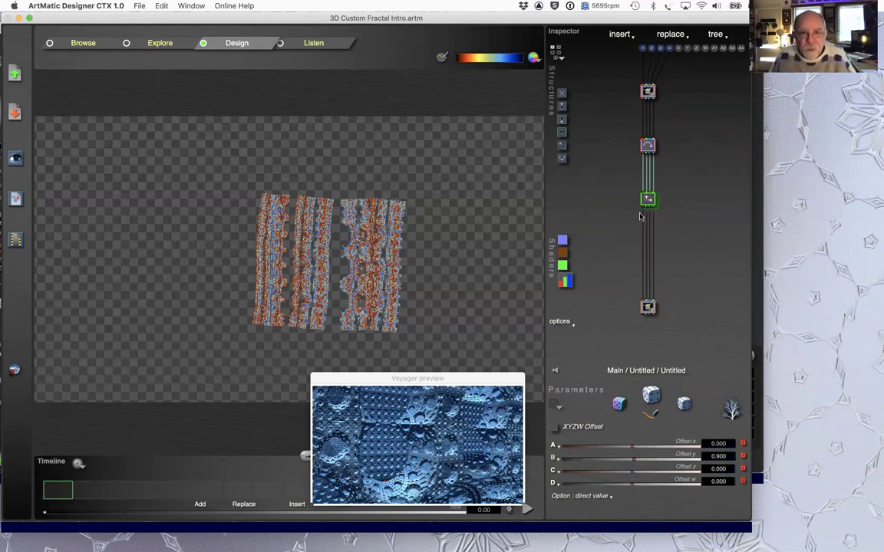
# In ArtMatic Voyager, turn the camera to the southeast, southwest and northwest to look around inside the fractal
pyautogui.press('super+Tab')
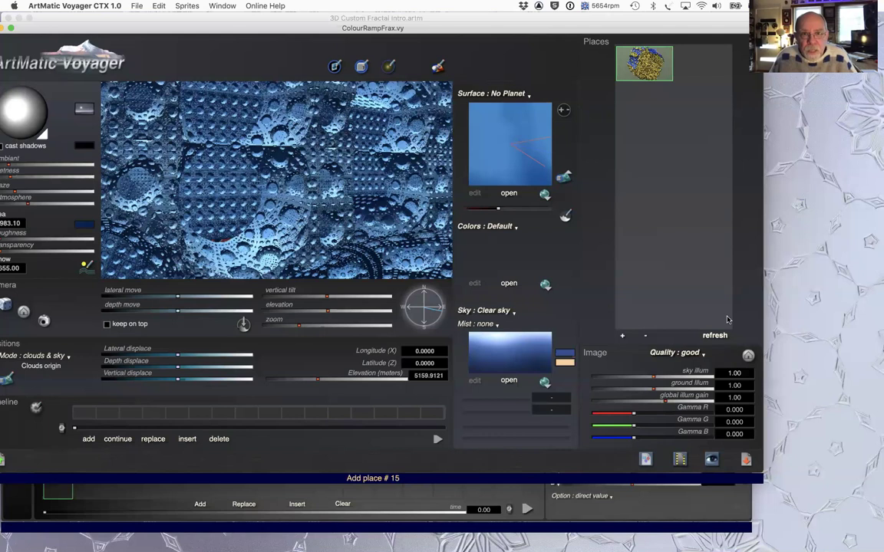
pyautogui.click(434, 322)
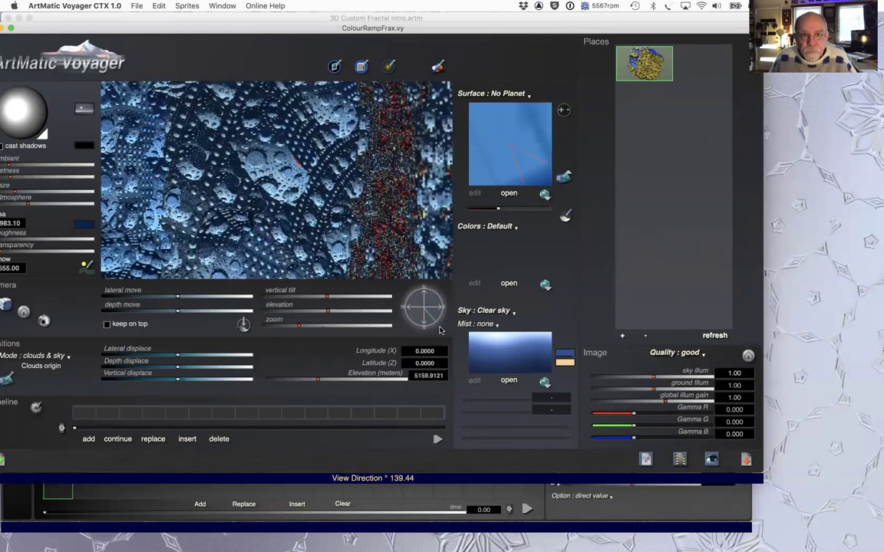
pyautogui.click(415, 319)
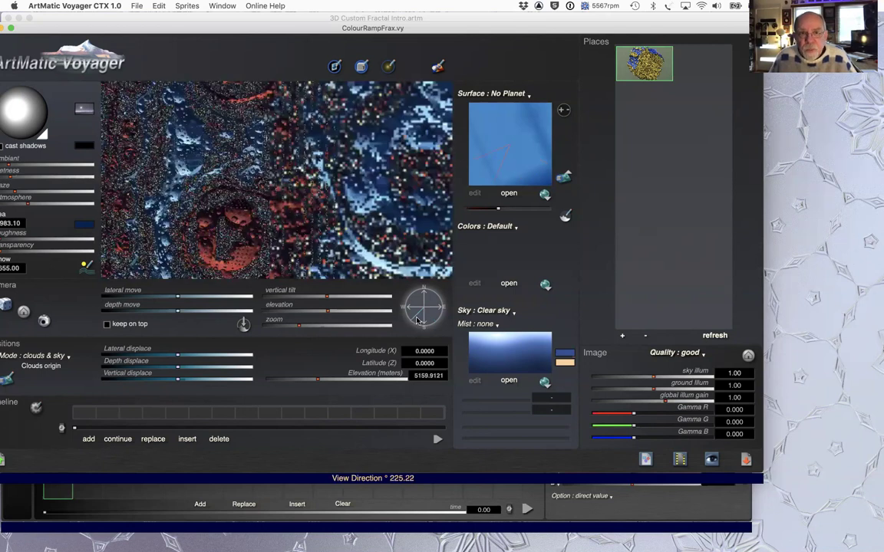
pyautogui.click(410, 302)
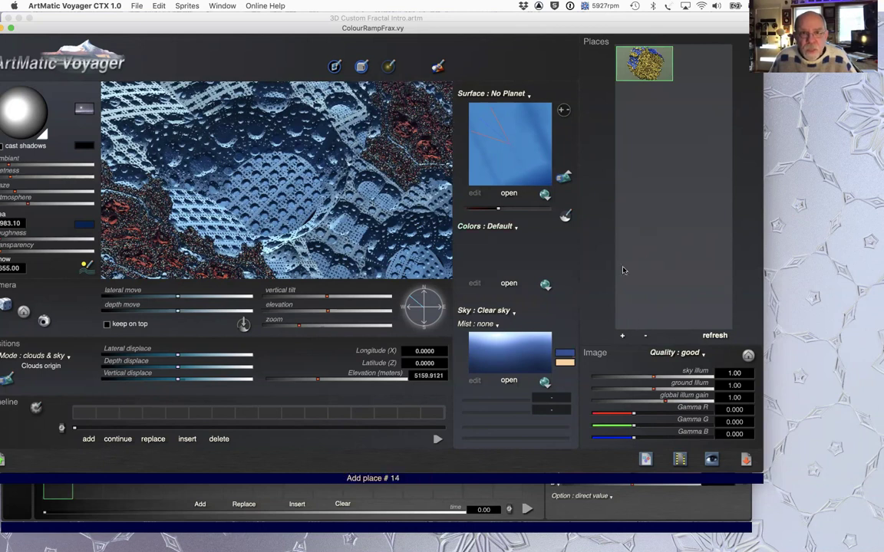
# Return to ArtMatic Designer, go up to the parent tree, and set the Linear gradient tile's Offset to 0.131
pyautogui.press('super+Tab')
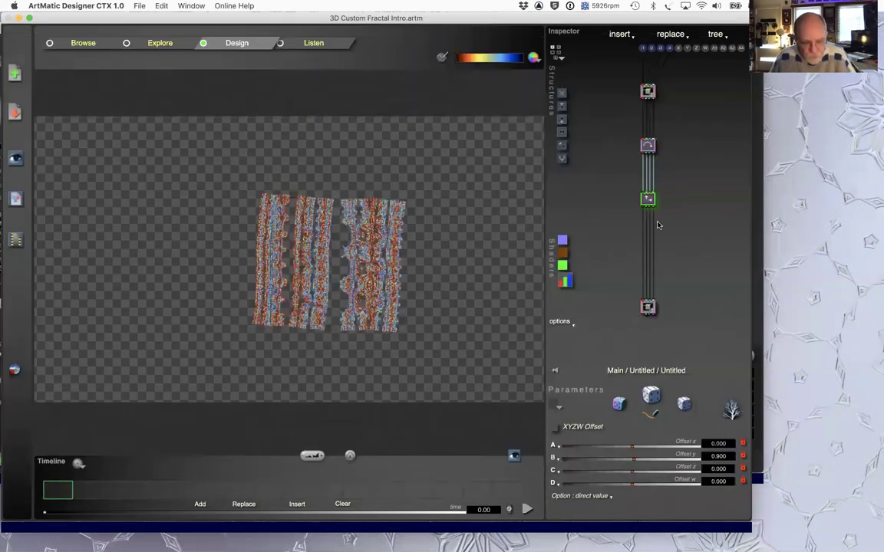
pyautogui.press('u')
pyautogui.click(637, 199)
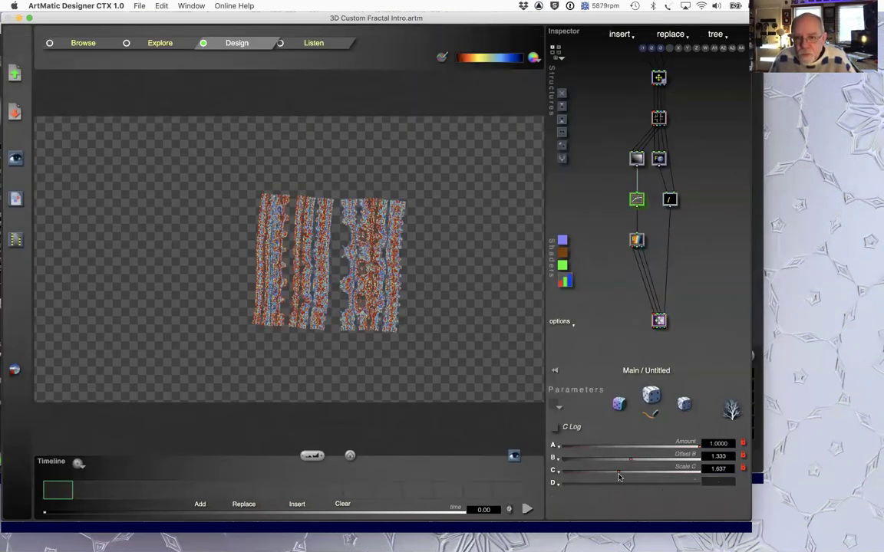
pyautogui.click(635, 241)
pyautogui.moveTo(649, 458); pyautogui.dragTo(636, 464)
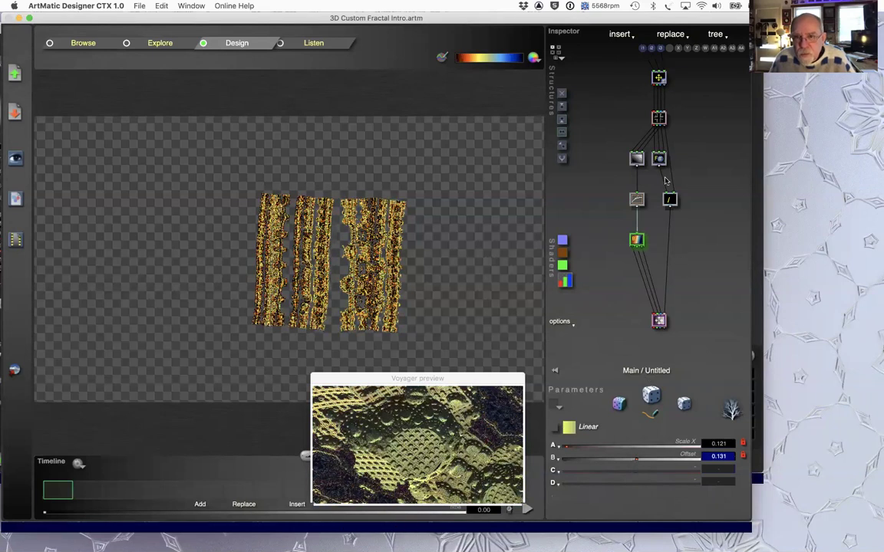
# Open the compiled fractal tree again and select its 3D Rotate tile
pyautogui.click(658, 117)
pyautogui.doubleClick(658, 117)
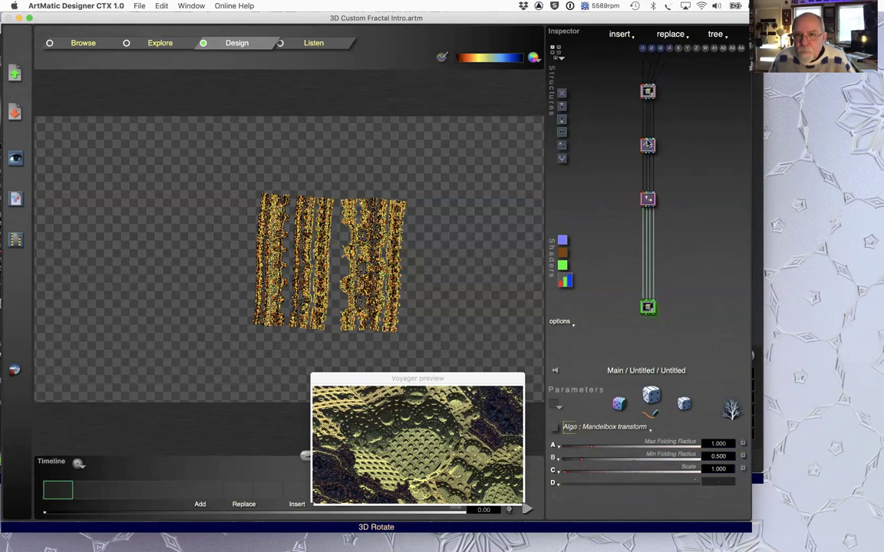
pyautogui.click(648, 144)
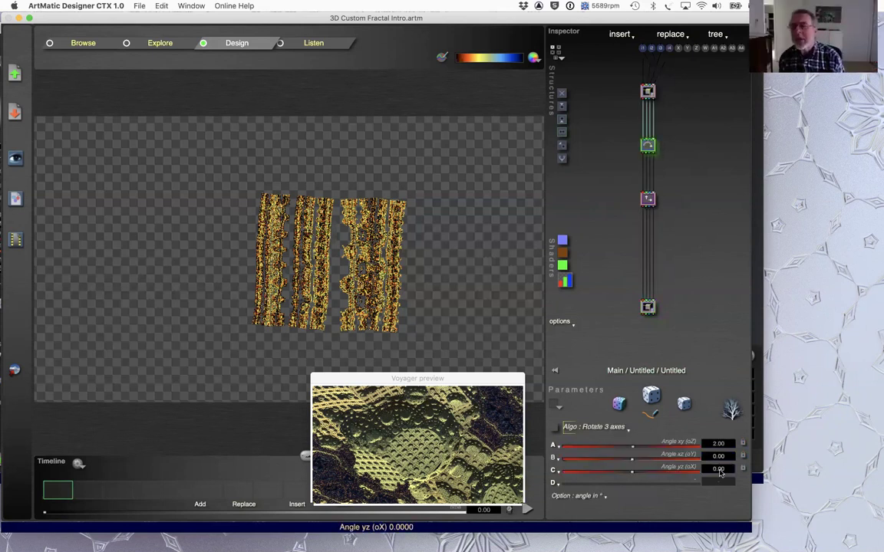
# Try -1.5 for the 3D Rotate tile's Angle yz
pyautogui.click(718, 468)
pyautogui.write('-1.5')
pyautogui.press('Return')
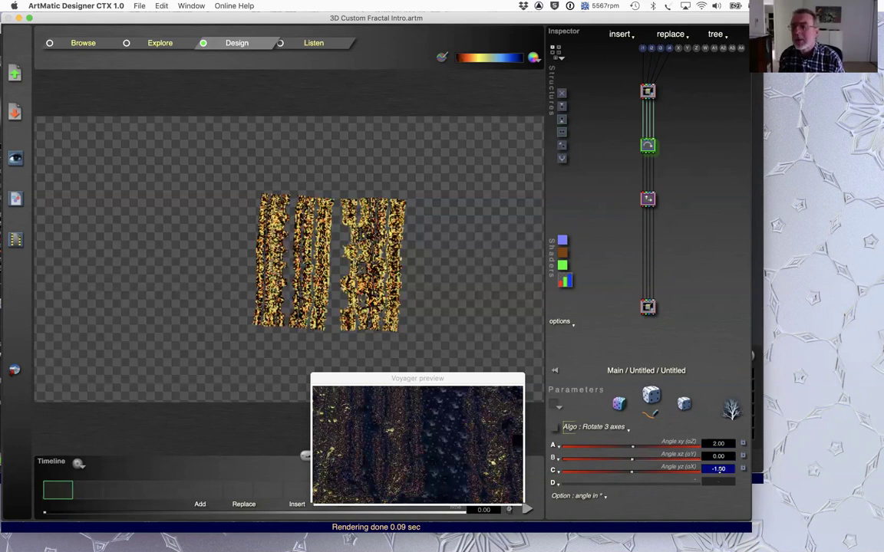
# In ArtMatic Voyager, look around the recoloured fractal, turning the camera north-northeast, south-southeast and southwest
pyautogui.press('super+Tab')
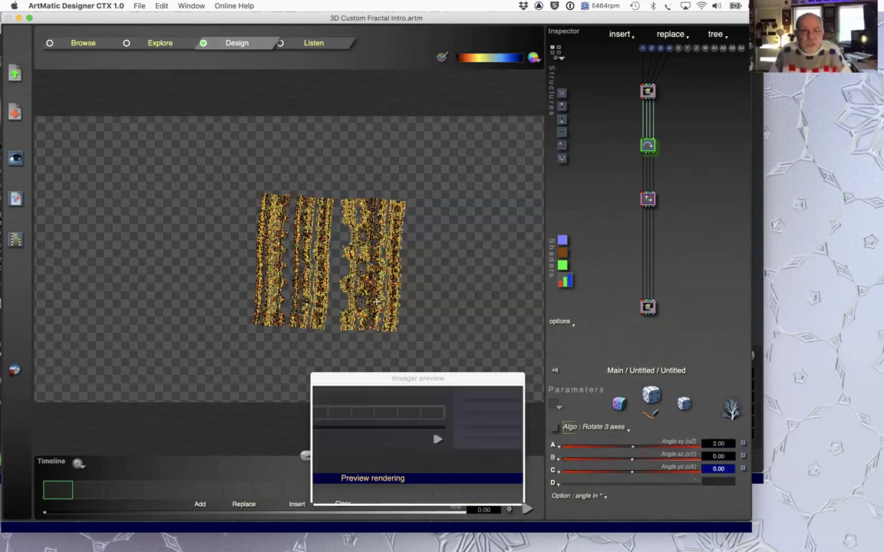
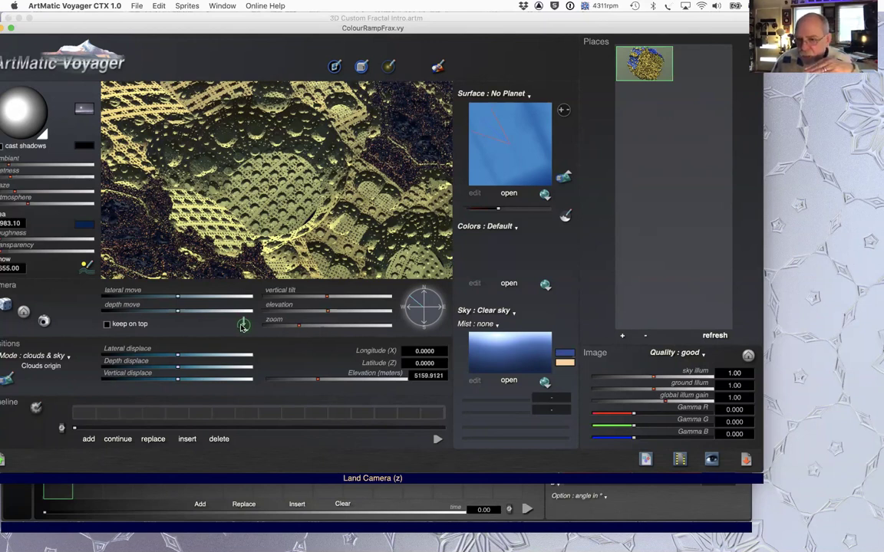
pyautogui.click(243, 326)
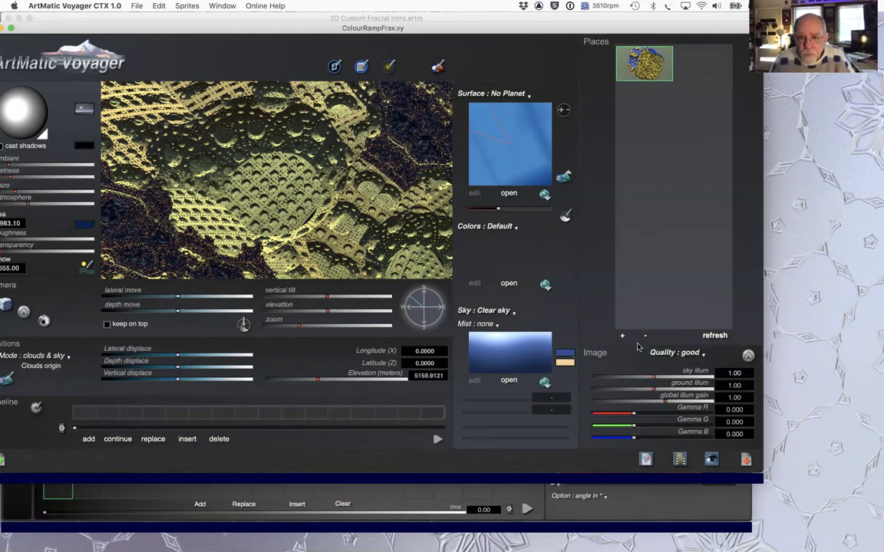
pyautogui.moveTo(420, 313); pyautogui.dragTo(427, 316)
pyautogui.click(429, 323)
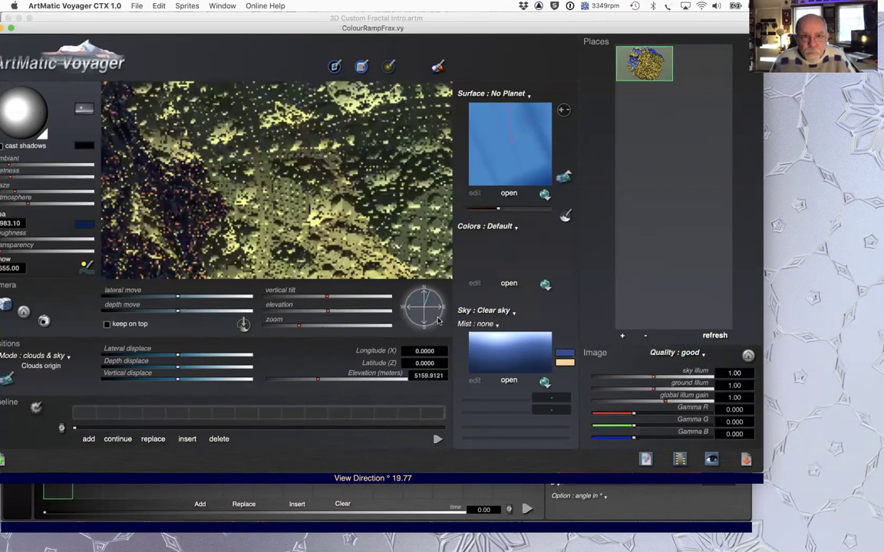
pyautogui.click(415, 321)
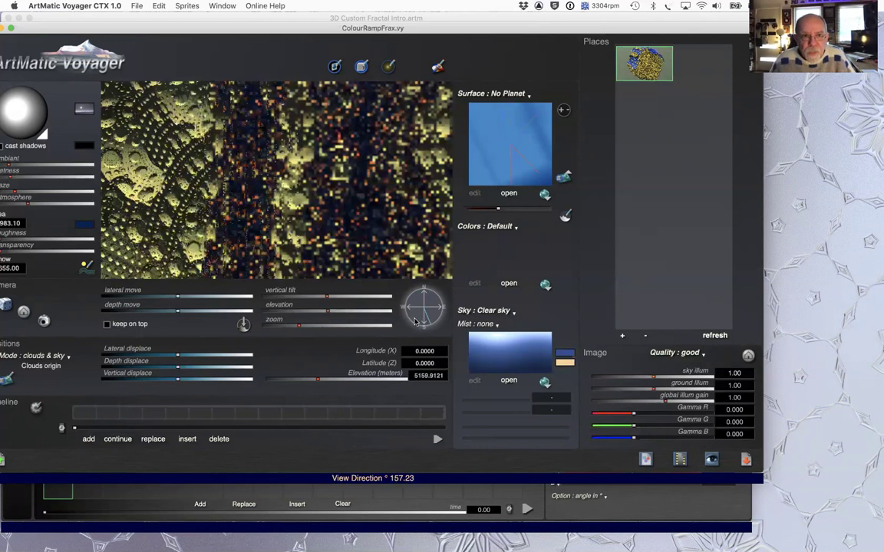
# Return to ArtMatic Designer, review the transform tiles, and insert an Alpha scale & offset tile between Scale & Offset and 3D Rotate
pyautogui.press('super+Tab')
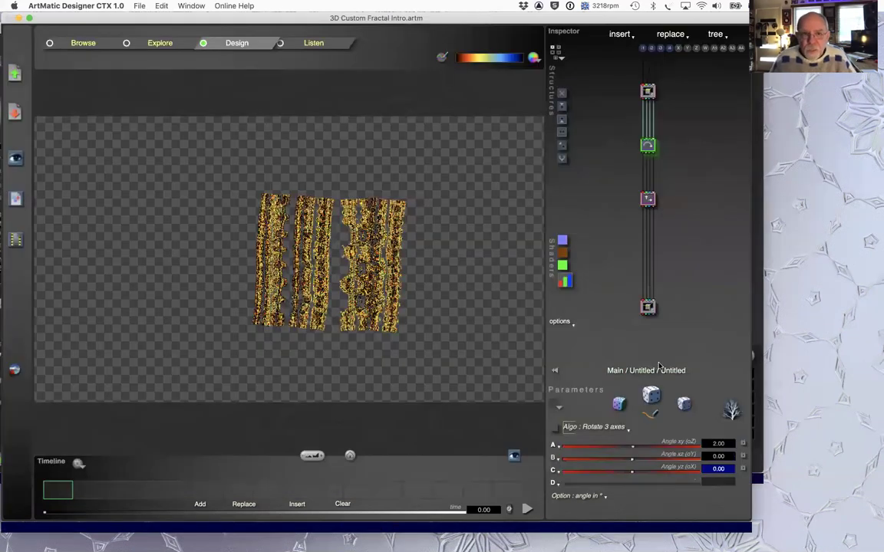
pyautogui.click(647, 92)
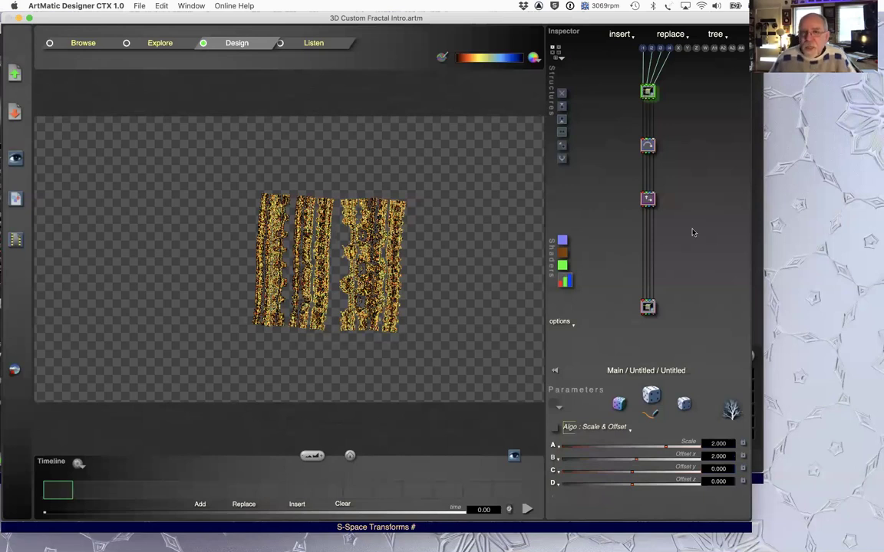
pyautogui.click(649, 309)
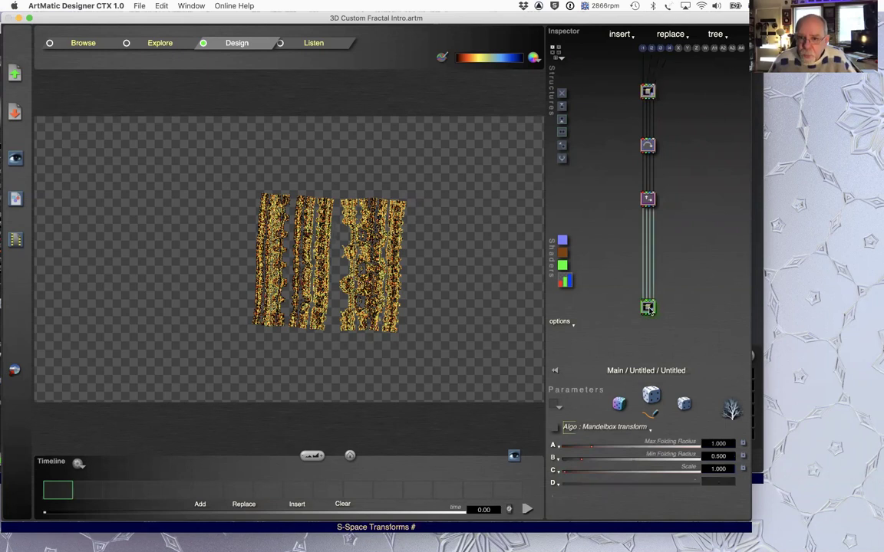
pyautogui.click(649, 146)
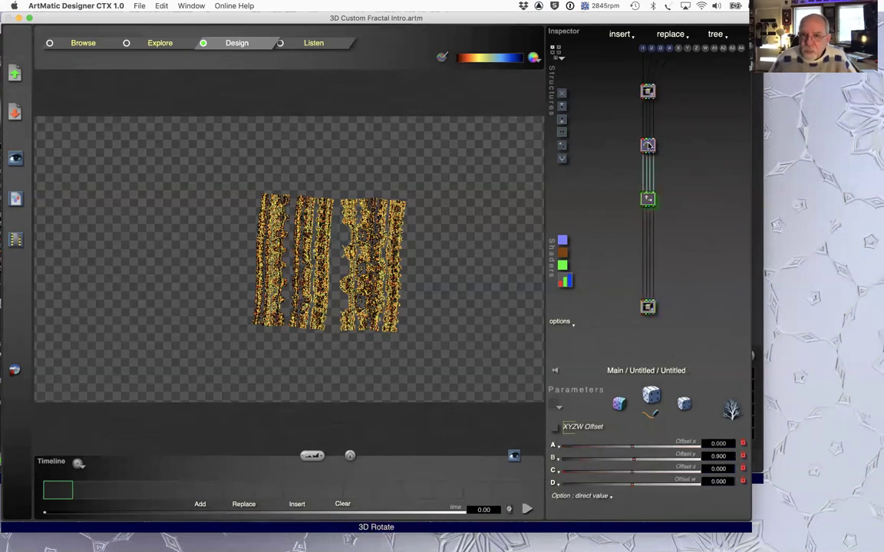
pyautogui.click(563, 119)
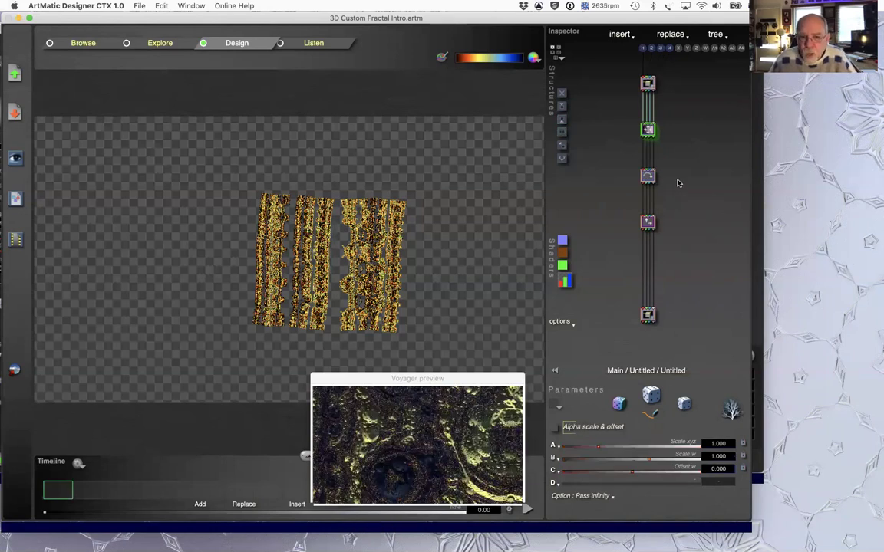
# Replace the new Alpha scale & offset tile with an S-Space Transforms tile
pyautogui.click(651, 129)
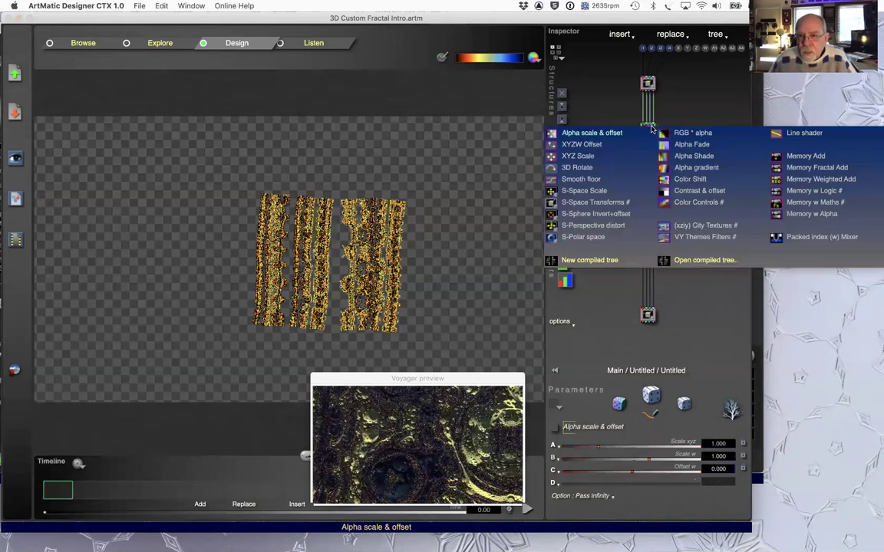
pyautogui.click(653, 362)
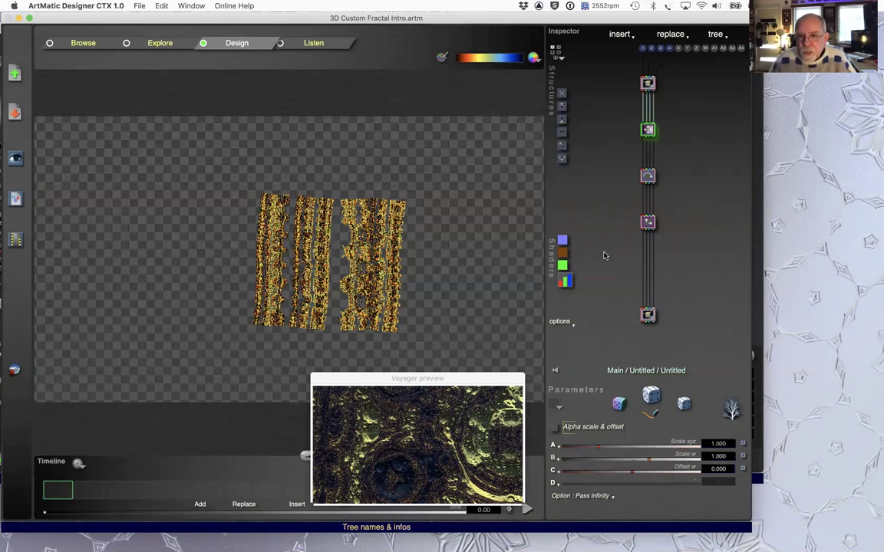
pyautogui.click(649, 131)
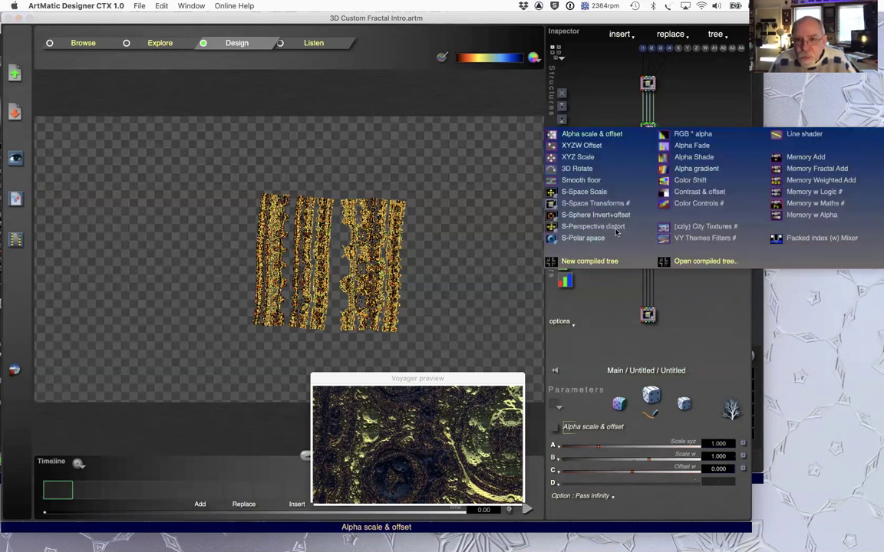
pyautogui.click(585, 191)
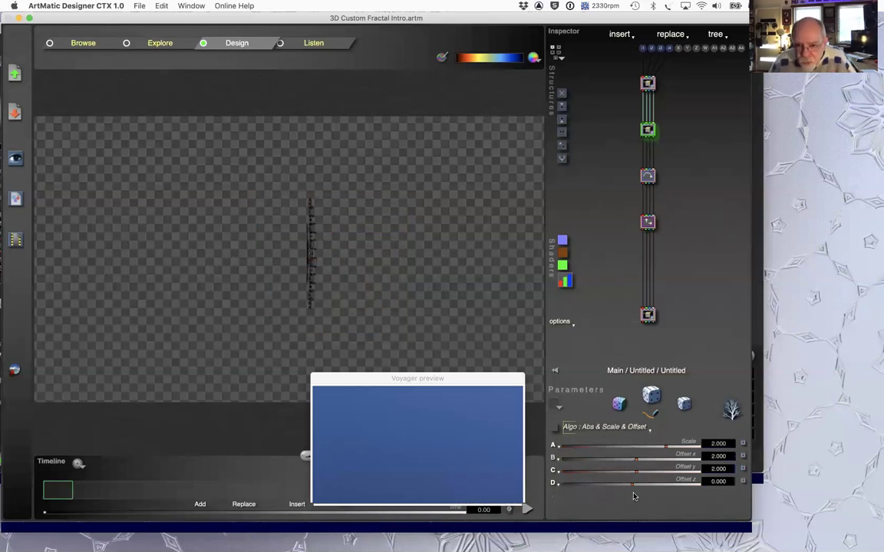
# Switch the new transform tile's algorithm to BoxFold & s-inversions and set its Scale to 1.742
pyautogui.click(606, 427)
pyautogui.scroll(-3, 659, 461)
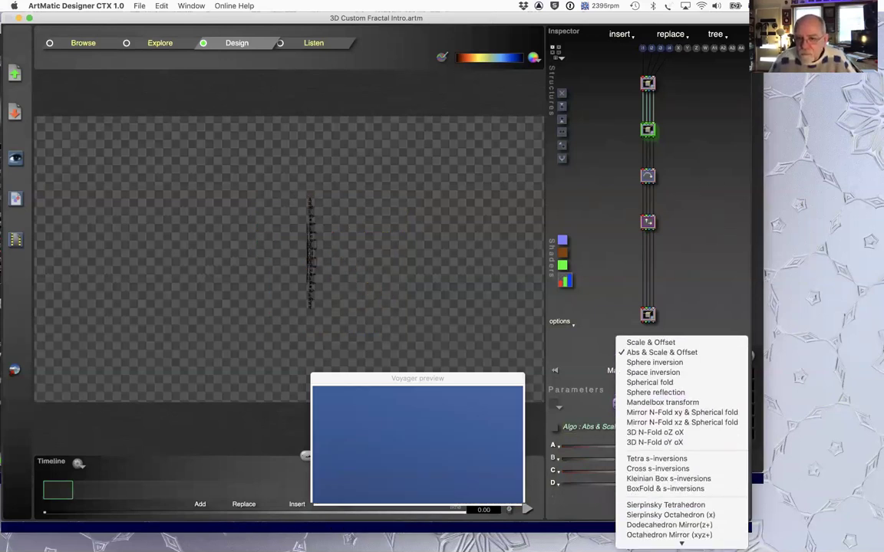
pyautogui.click(686, 440)
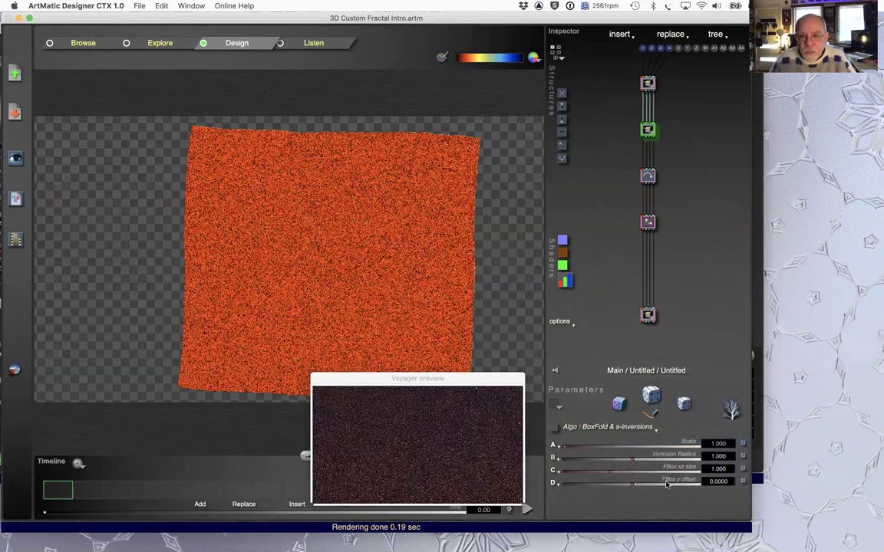
pyautogui.moveTo(599, 446); pyautogui.dragTo(665, 445)
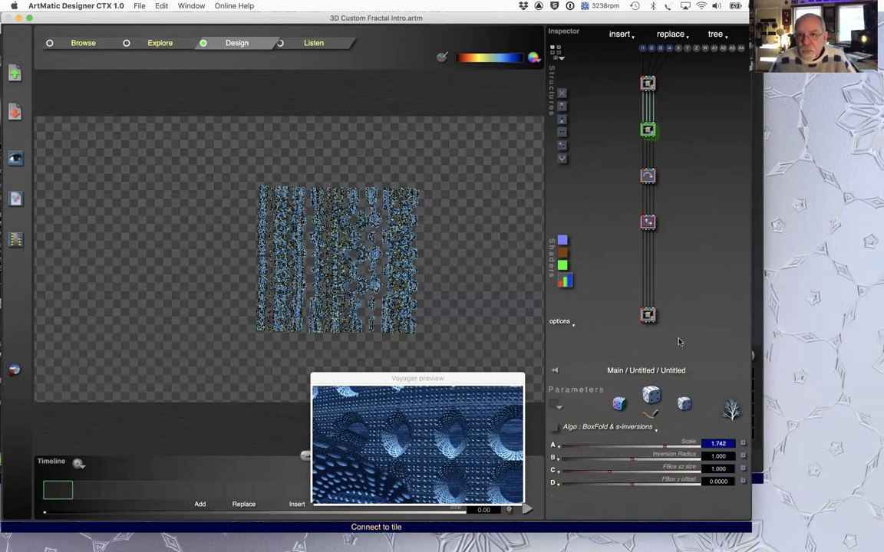
# In ArtMatic Voyager, turn the camera toward the northwest to view the BoxFold fractal from inside
pyautogui.press('super+Tab')
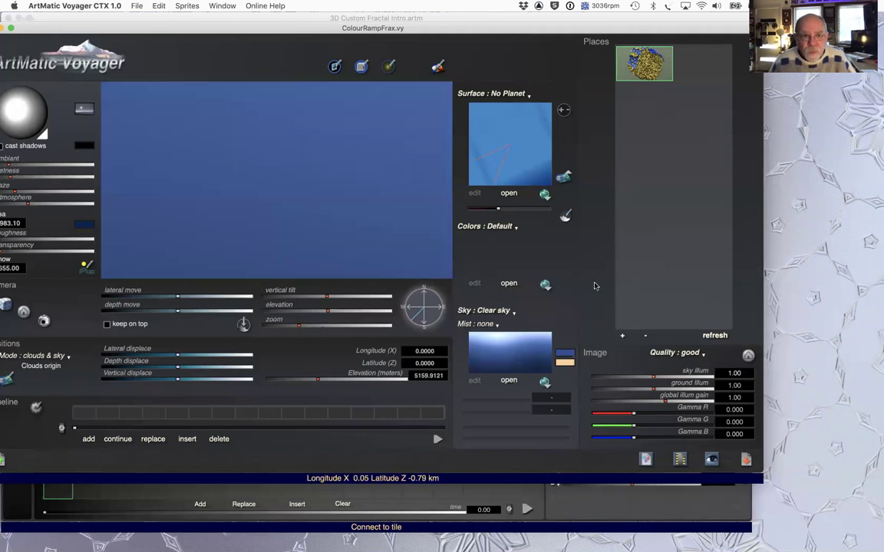
pyautogui.click(419, 302)
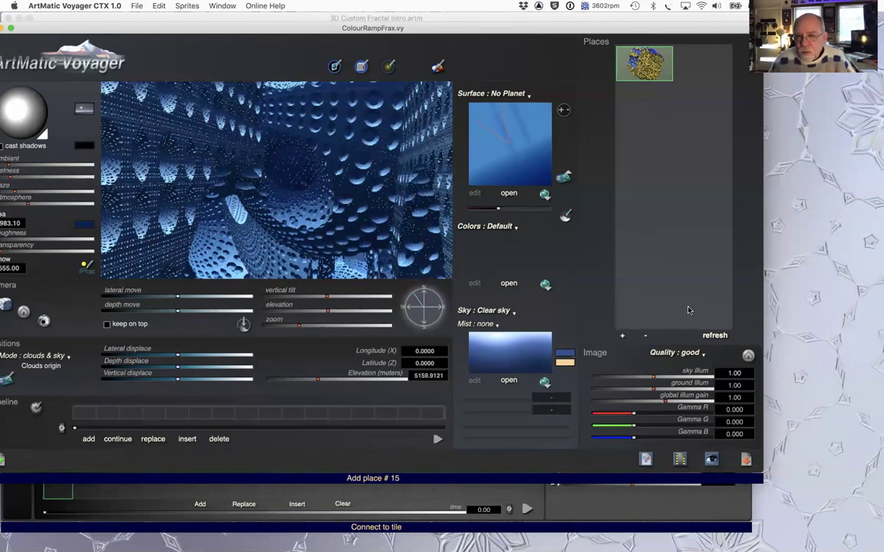
# Switch to ArtMatic Designer and set the 3D DF shapes A # tile's algorithm to Sphere #
pyautogui.press('super+Tab')
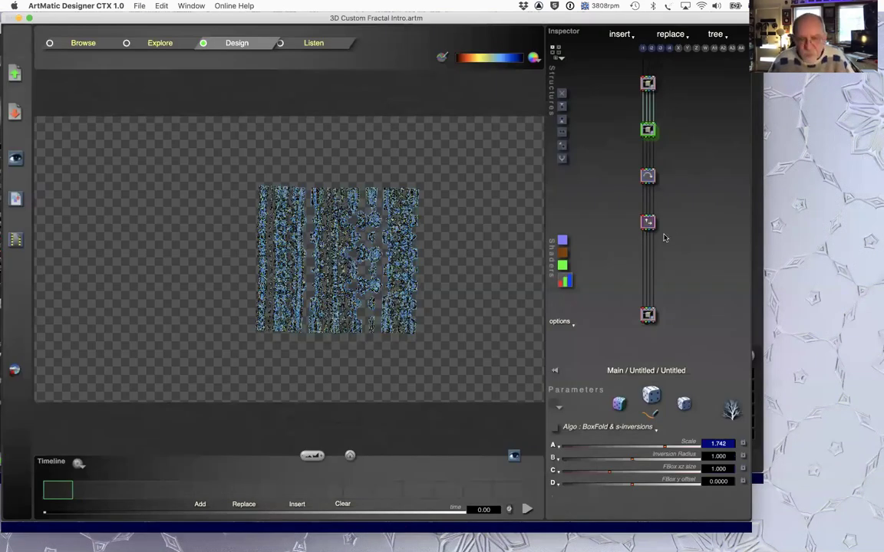
pyautogui.click(661, 159)
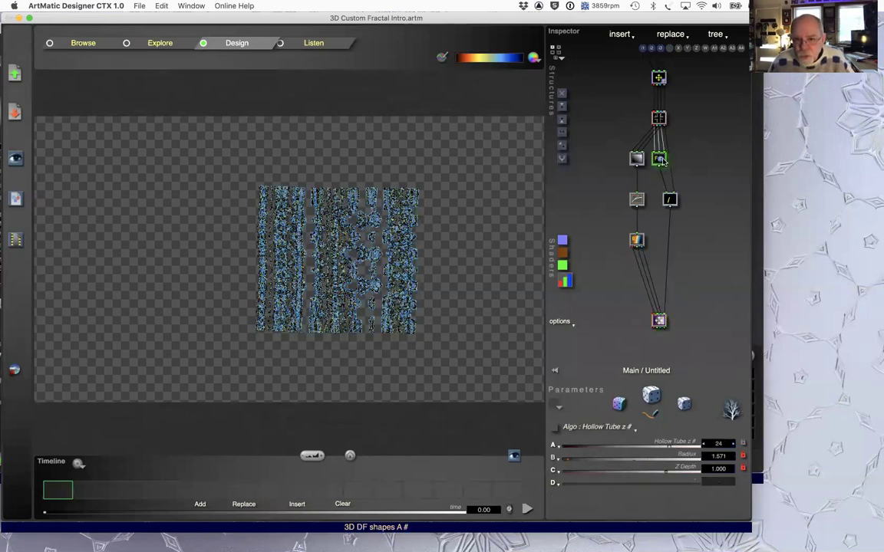
pyautogui.click(608, 428)
pyautogui.click(643, 433)
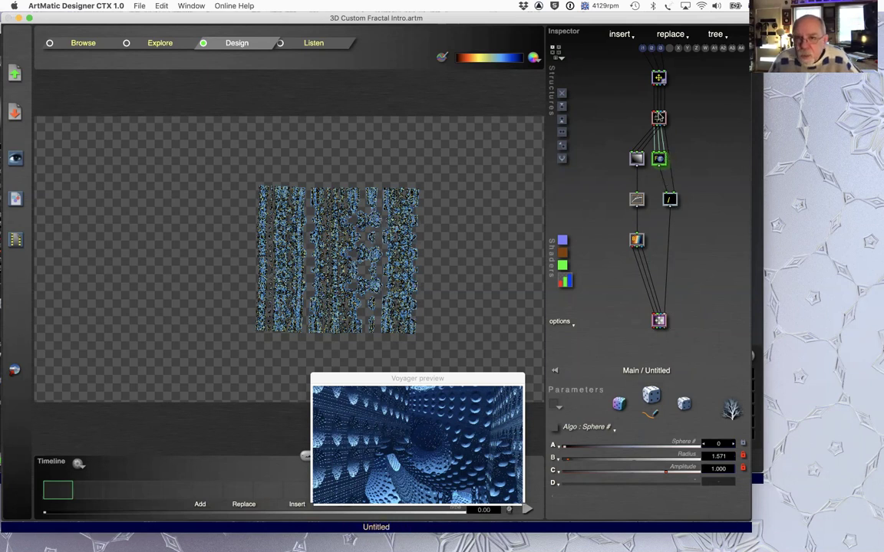
# Set the compiled tree tile's Recursions # to 1
pyautogui.click(659, 117)
pyautogui.click(719, 457)
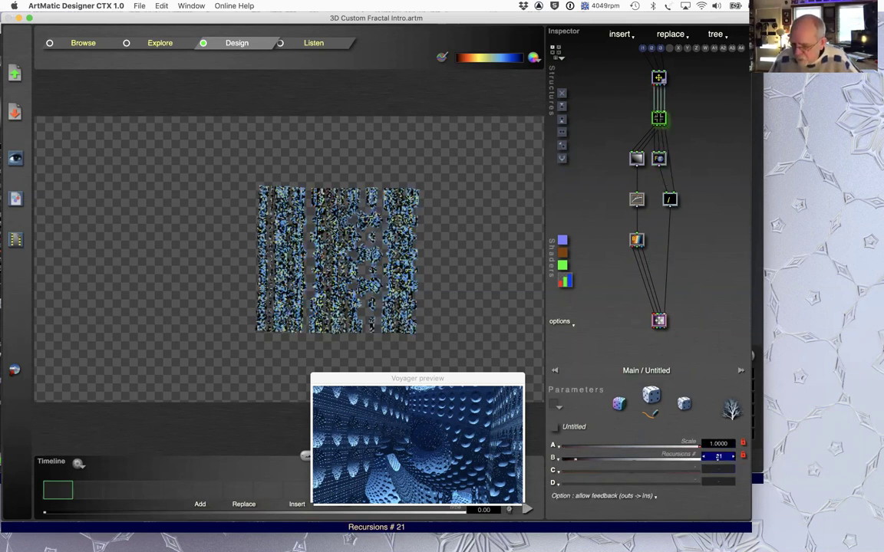
pyautogui.write('31')
pyautogui.press('Return')
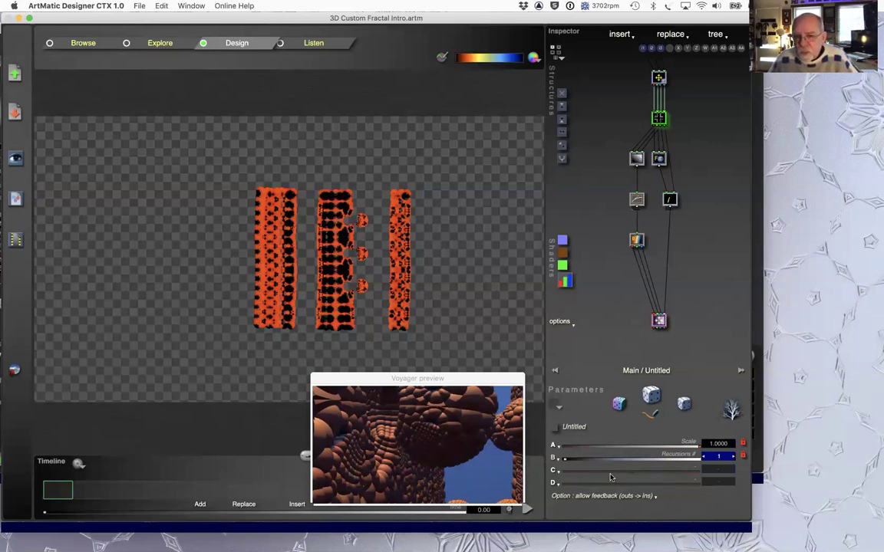
# Try the Ring zy plane # algorithm on the 3D DF shapes A # tile
pyautogui.click(659, 158)
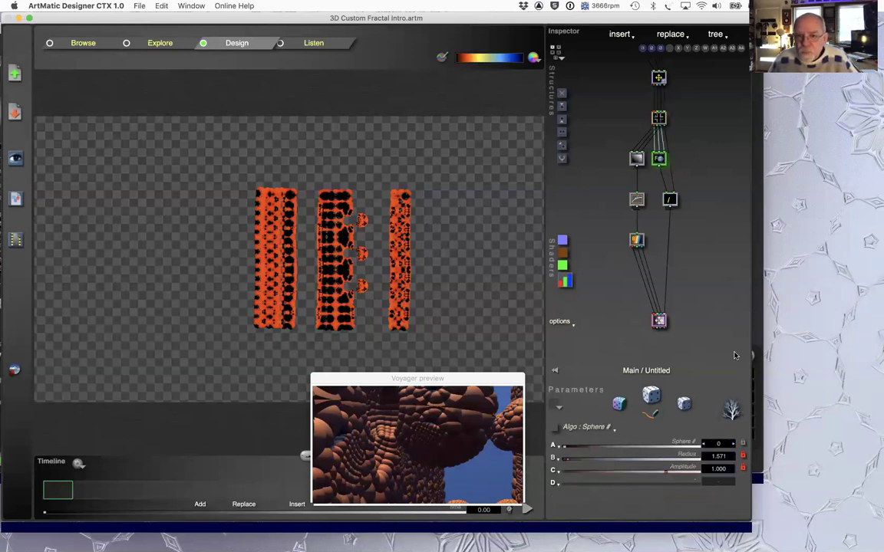
pyautogui.click(592, 428)
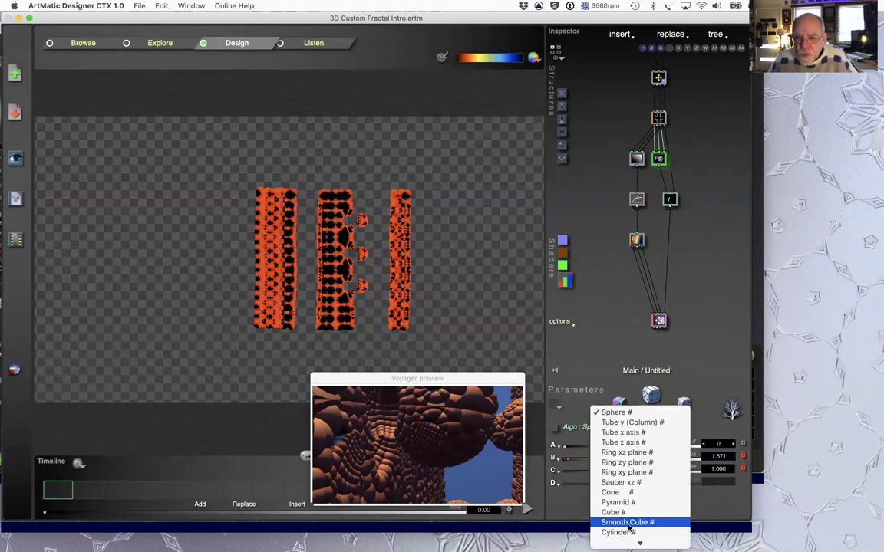
pyautogui.click(640, 462)
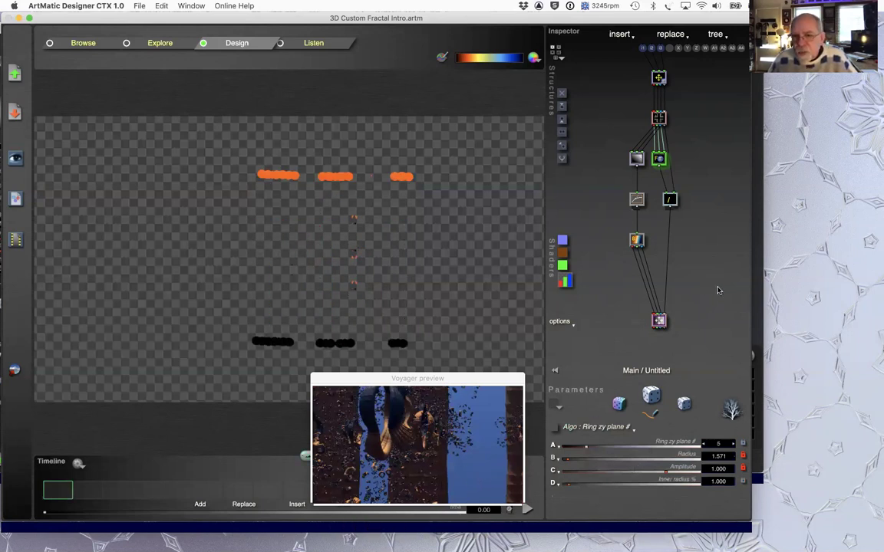
# Try the Tube y (Column) # algorithm on the 3D DF shapes A # tile, and return it to Sphere #
pyautogui.click(660, 159)
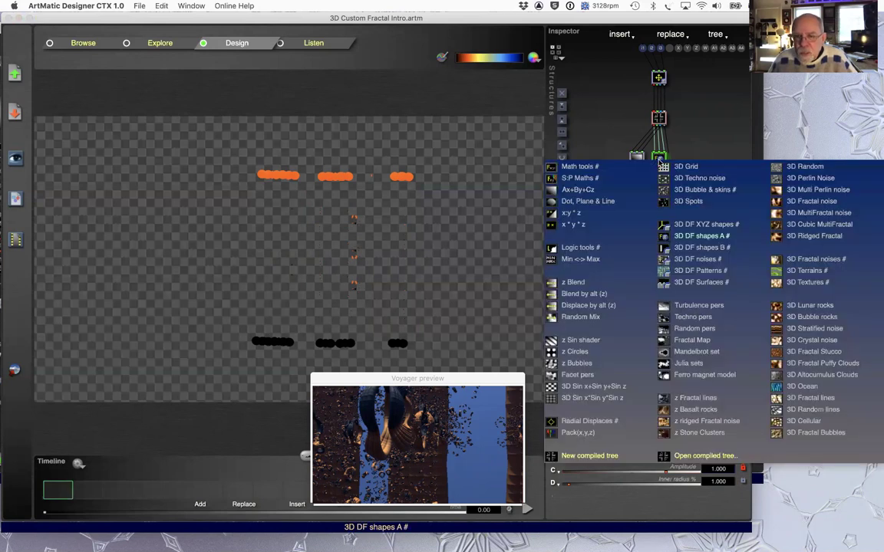
pyautogui.click(724, 140)
pyautogui.click(606, 427)
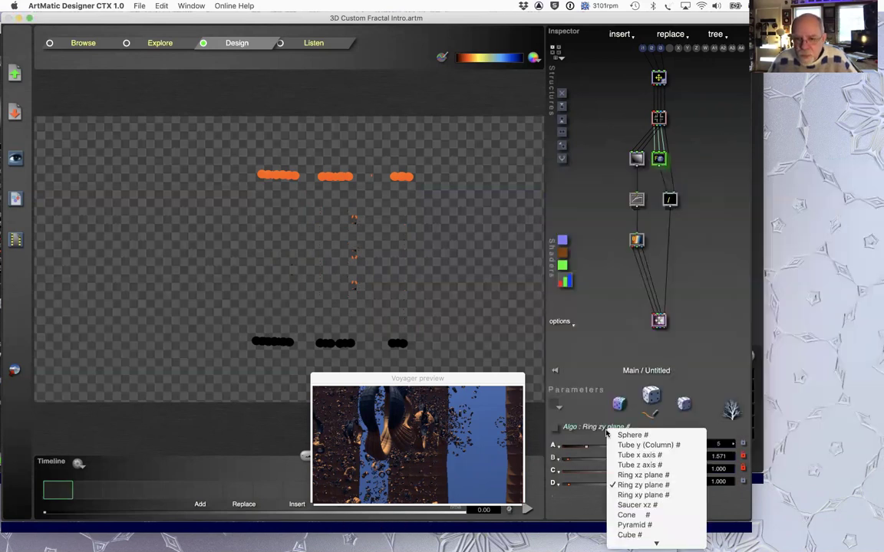
pyautogui.click(645, 445)
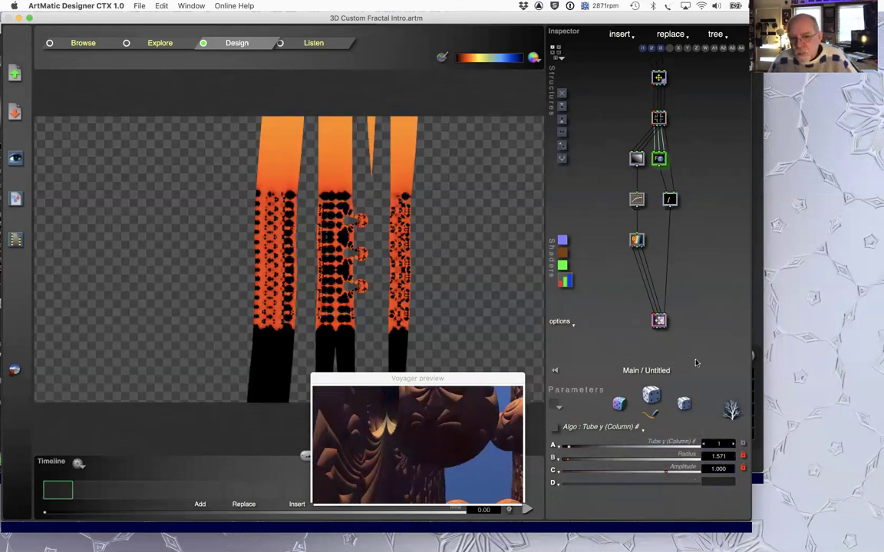
pyautogui.click(626, 427)
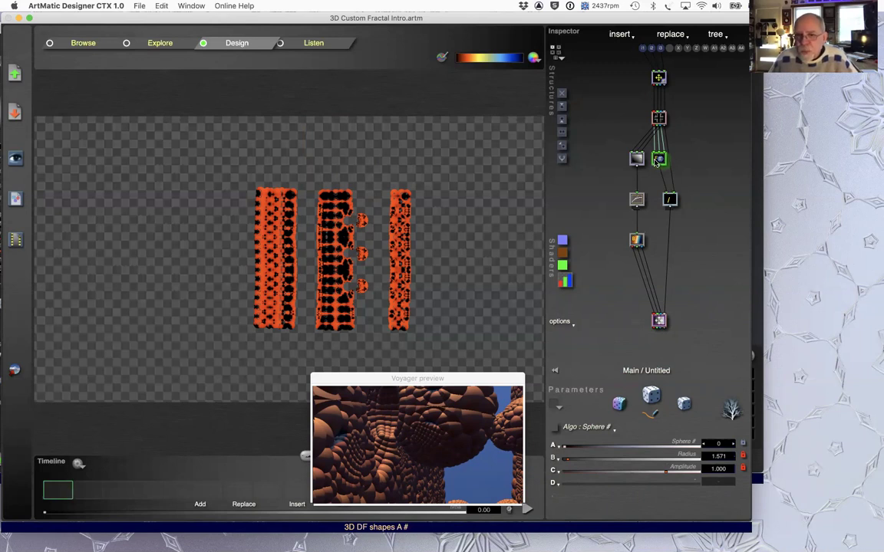
# Raise the compiled tree tile's Recursions # one step at a time to 9
pyautogui.click(659, 118)
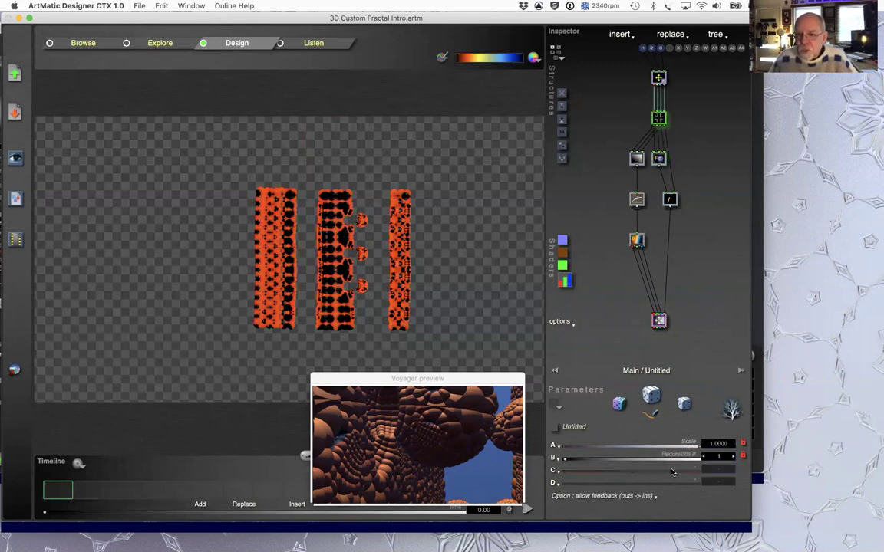
pyautogui.click(733, 458)
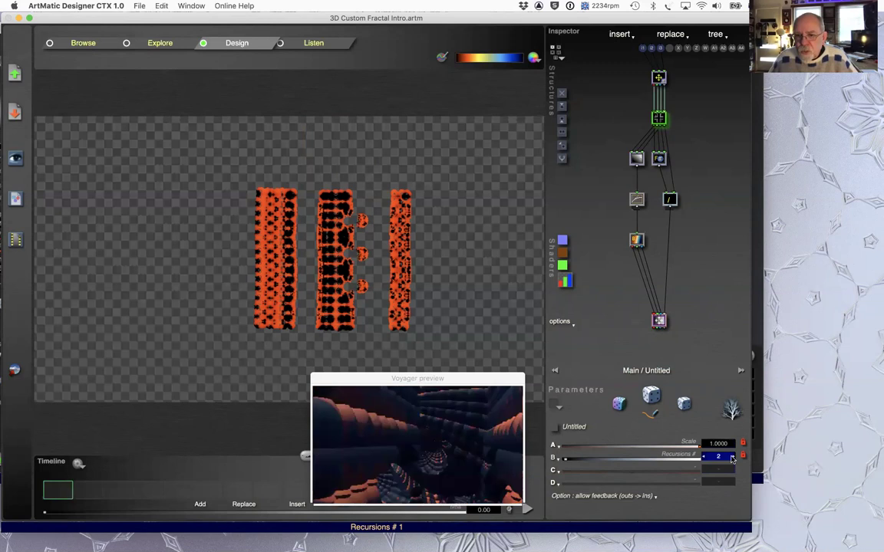
pyautogui.click(733, 458)
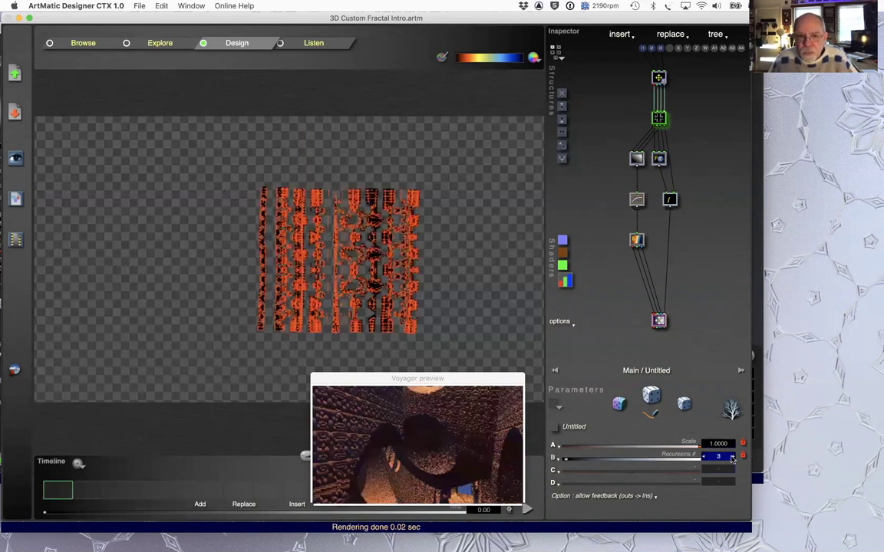
pyautogui.click(733, 457)
pyautogui.click(733, 457)
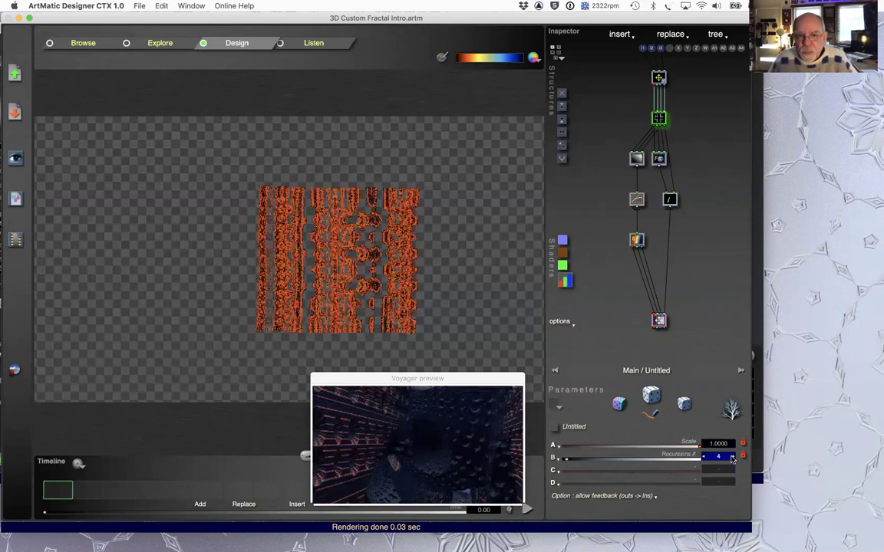
pyautogui.click(733, 457)
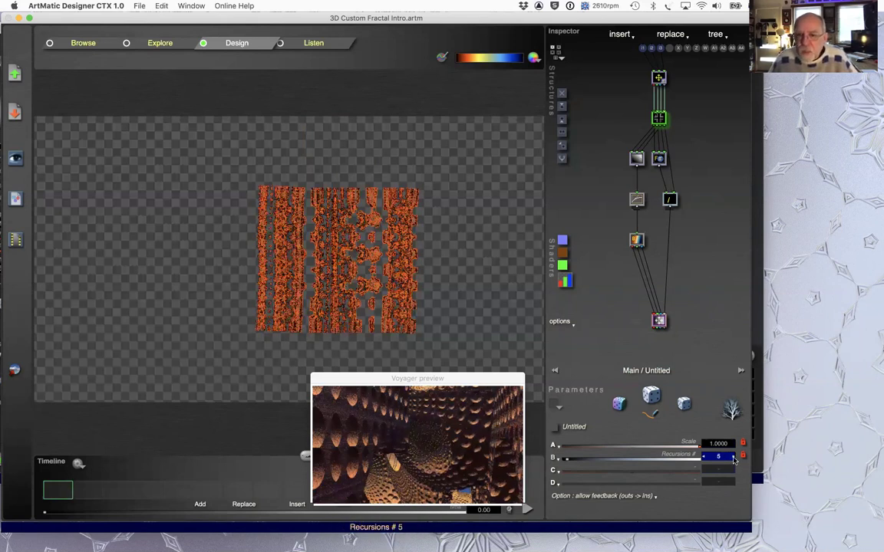
pyautogui.click(733, 457)
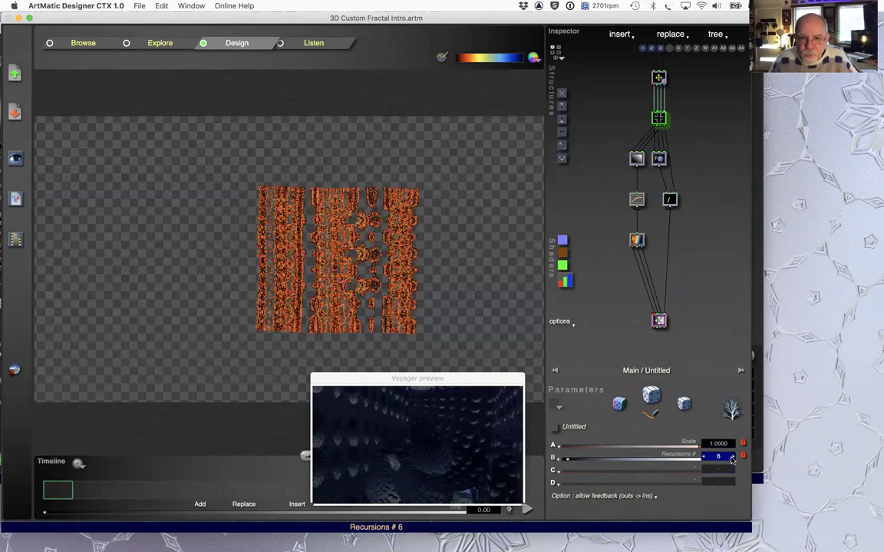
pyautogui.click(733, 457)
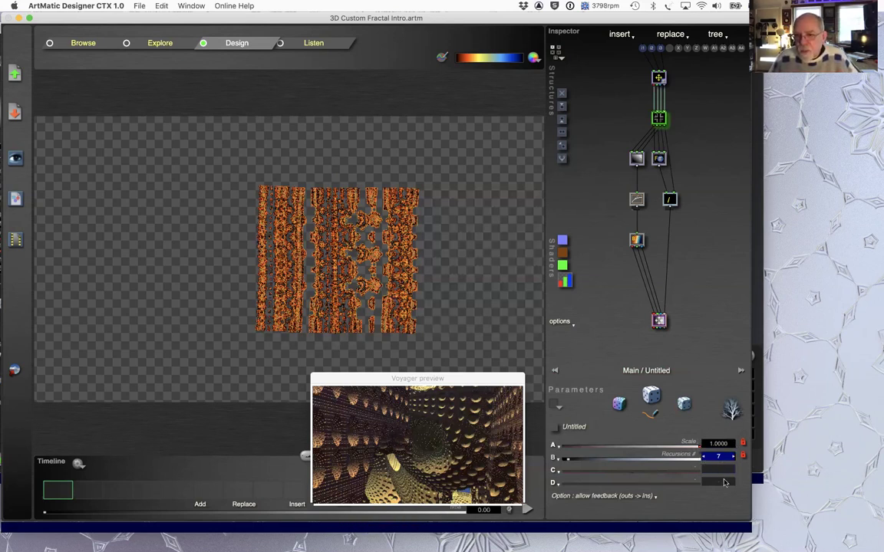
pyautogui.click(732, 457)
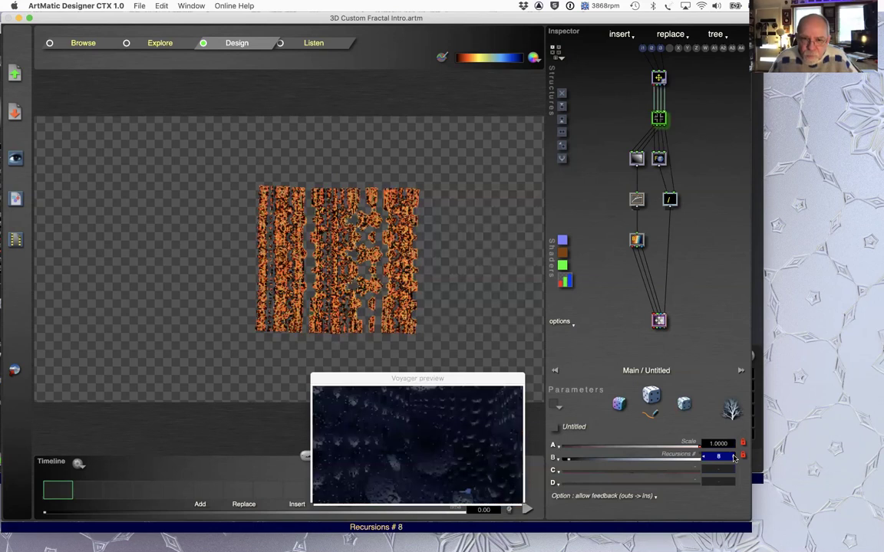
pyautogui.click(732, 458)
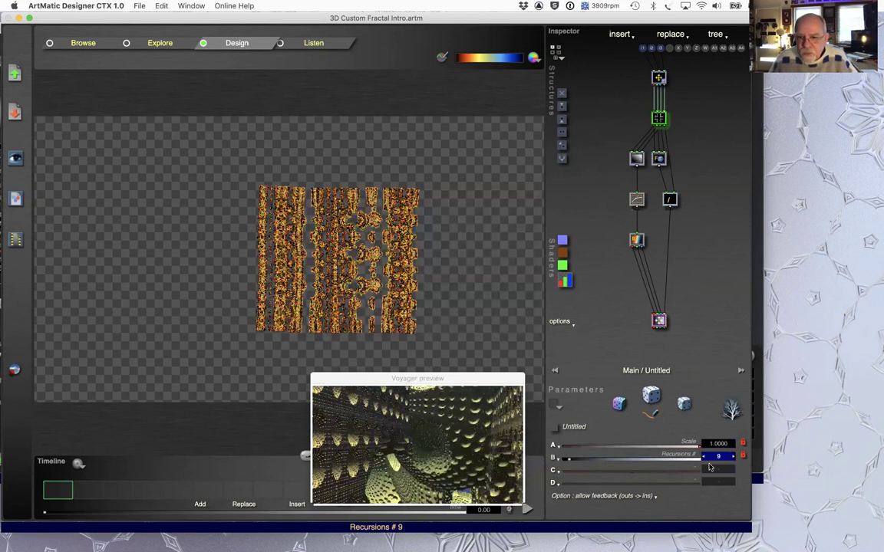
# Step the compiled tree tile's Recursions # down to 7 and back up to 9 to compare the preview
pyautogui.click(703, 458)
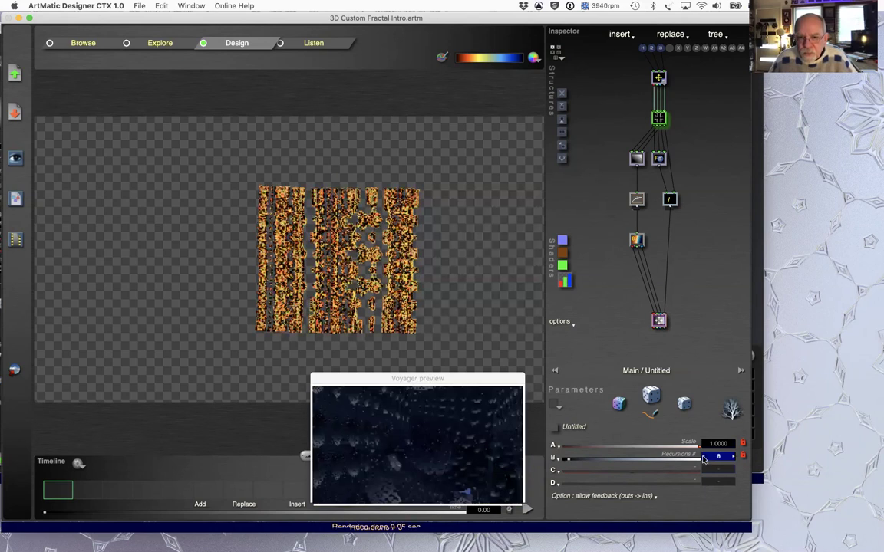
pyautogui.click(703, 458)
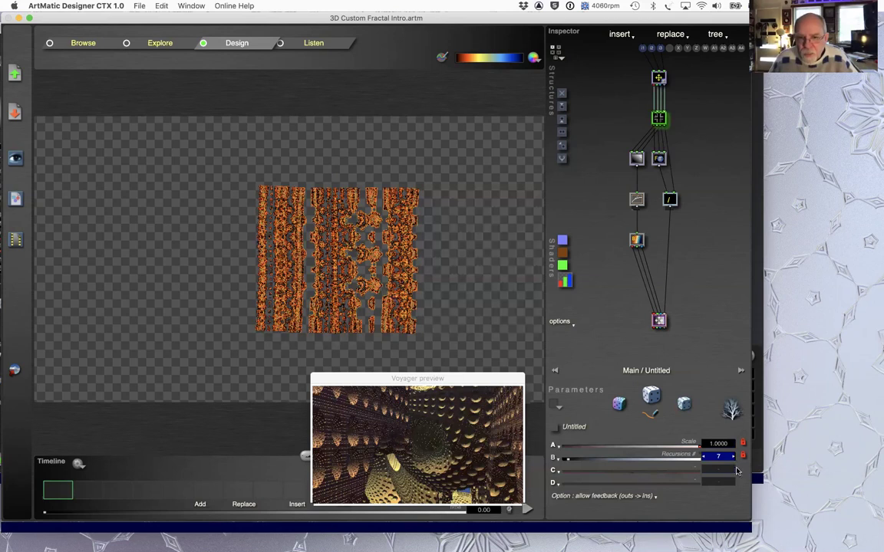
pyautogui.click(732, 458)
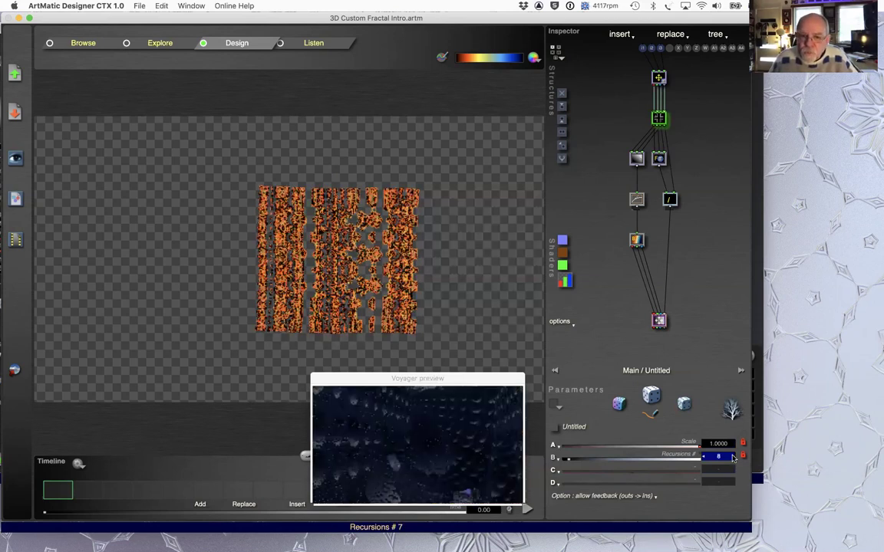
pyautogui.click(733, 459)
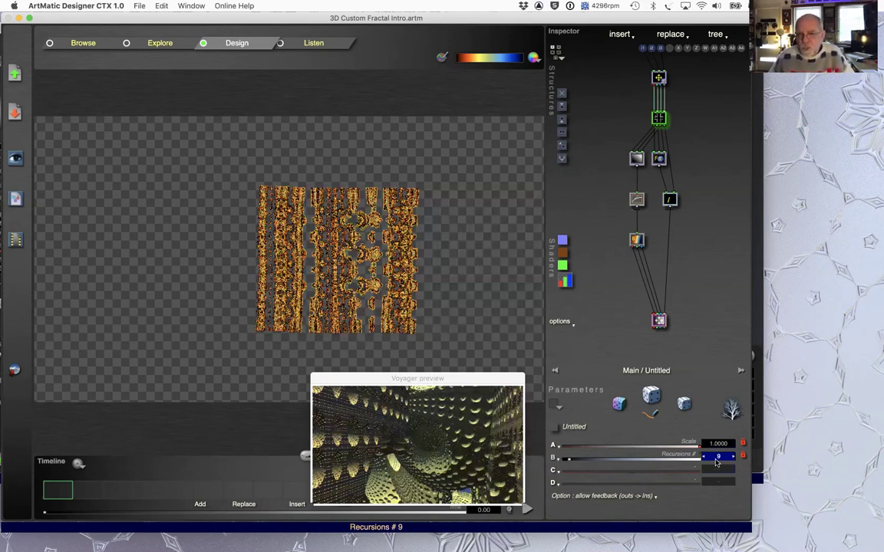
# Switch to ArtMatic Voyager, move the camera to another spot inside the fractal and face it southeast at about 139°
pyautogui.click(408, 452)
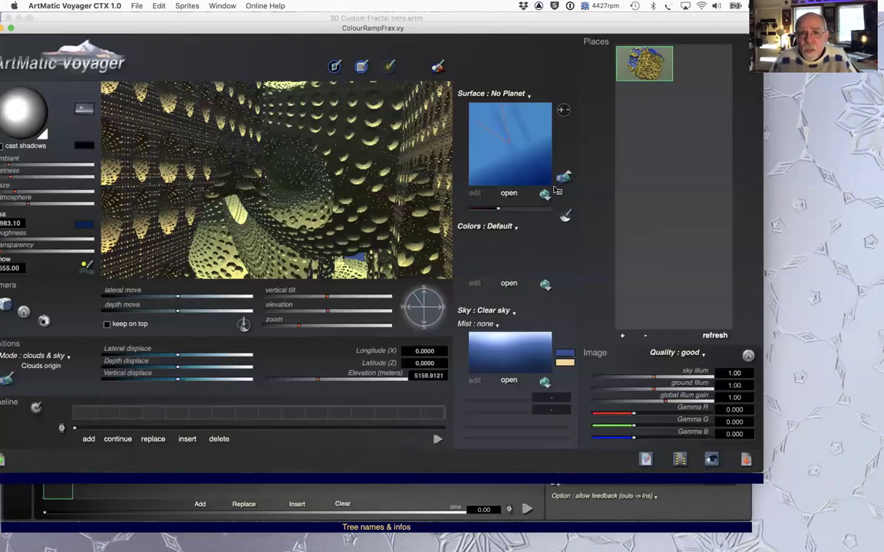
pyautogui.moveTo(590, 108); pyautogui.dragTo(691, 110)
pyautogui.moveTo(564, 110); pyautogui.dragTo(526, 111)
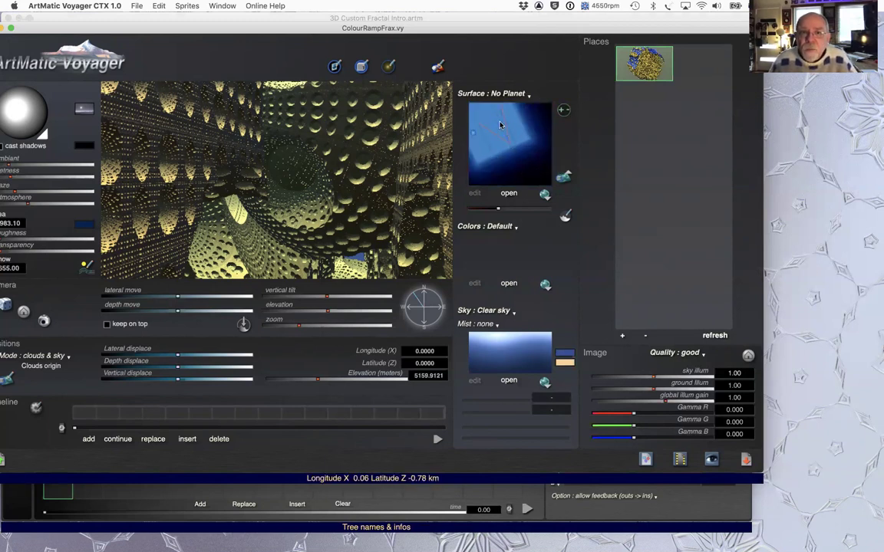
pyautogui.click(501, 125)
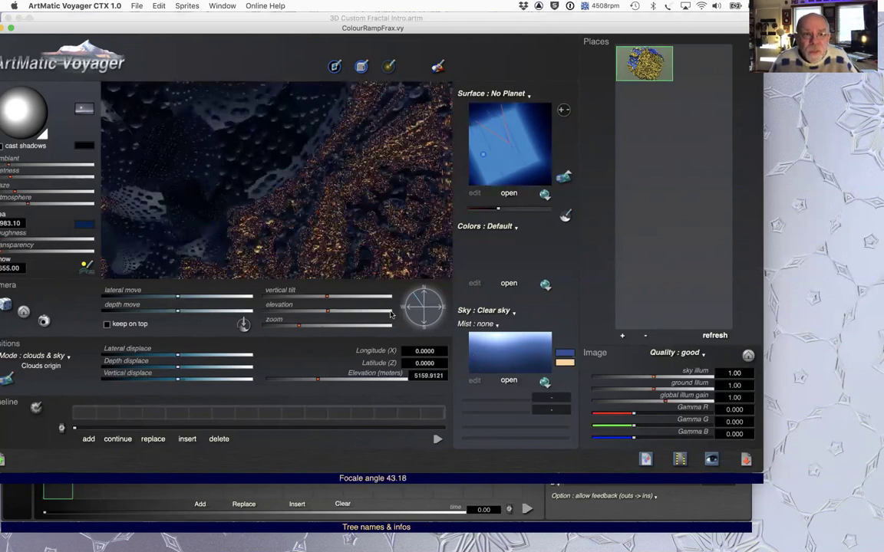
pyautogui.moveTo(432, 299); pyautogui.dragTo(436, 325)
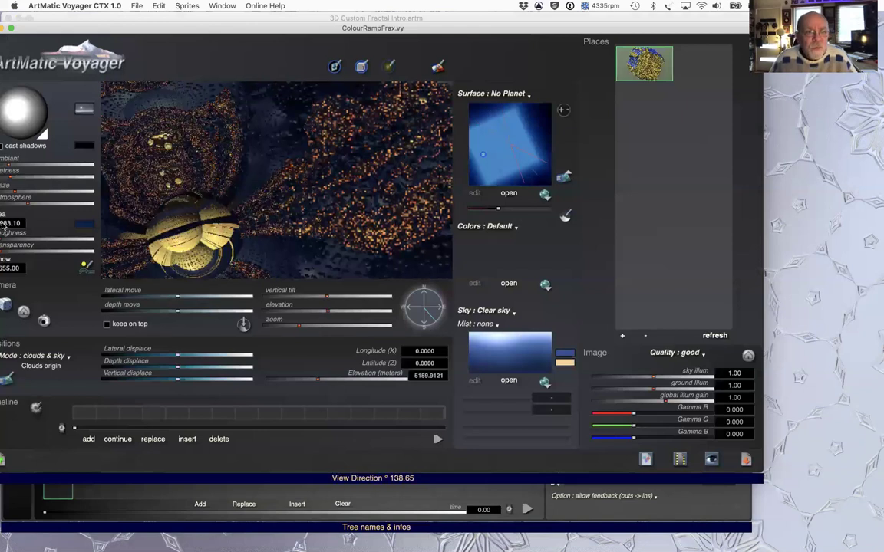
pyautogui.moveTo(23, 109)
pyautogui.mouseDown()
pyautogui.moveTo(14, 117)
pyautogui.moveTo(24, 109)
pyautogui.mouseUp()
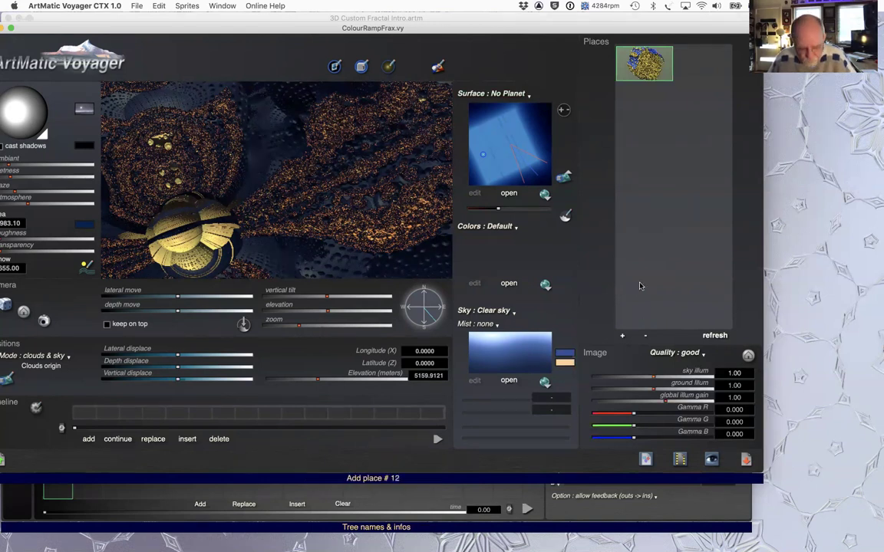
# Open the DF Objects settings and set the 3D Custom Fractal Intro object's shading to Volumetric opaque
pyautogui.press('super+d')
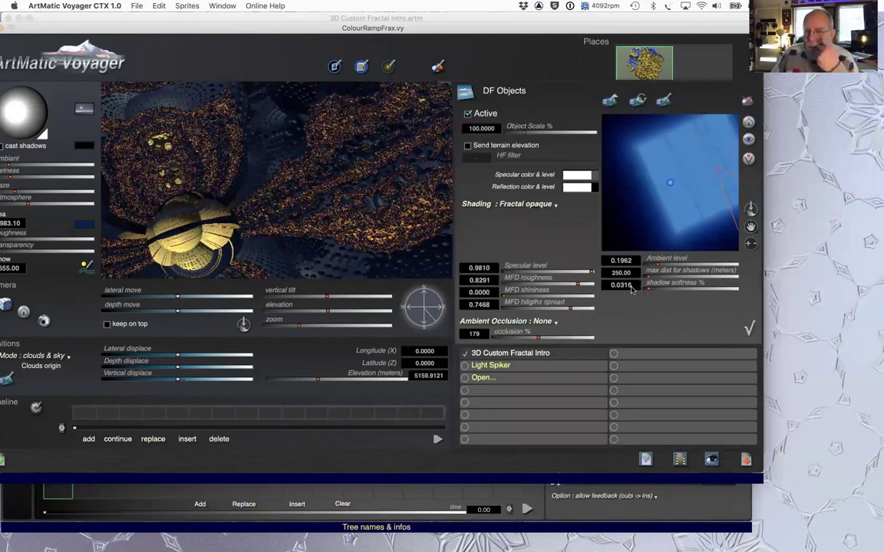
pyautogui.click(537, 204)
pyautogui.click(573, 253)
pyautogui.click(538, 205)
pyautogui.click(547, 204)
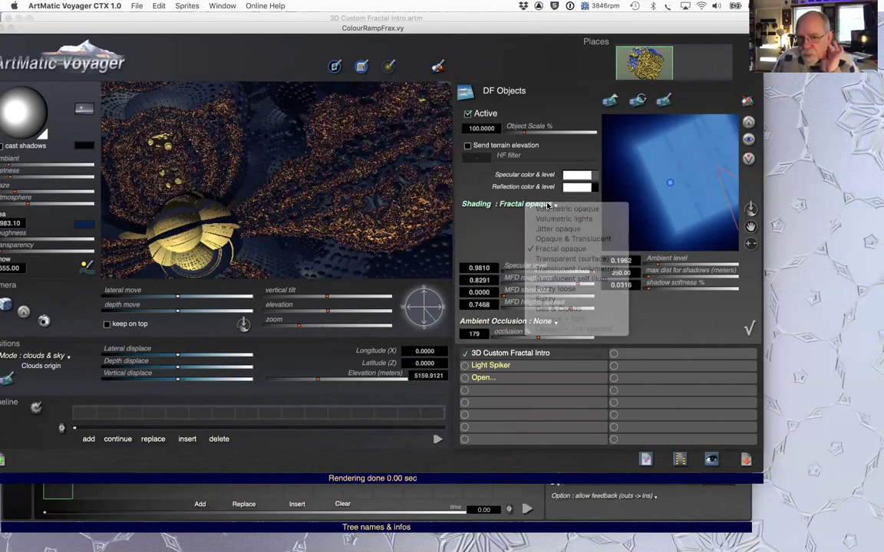
pyautogui.click(542, 205)
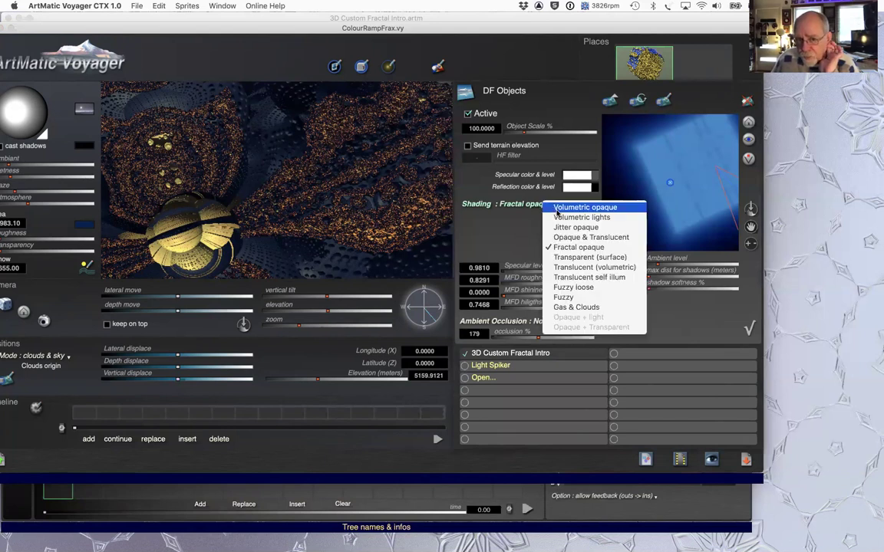
pyautogui.click(557, 213)
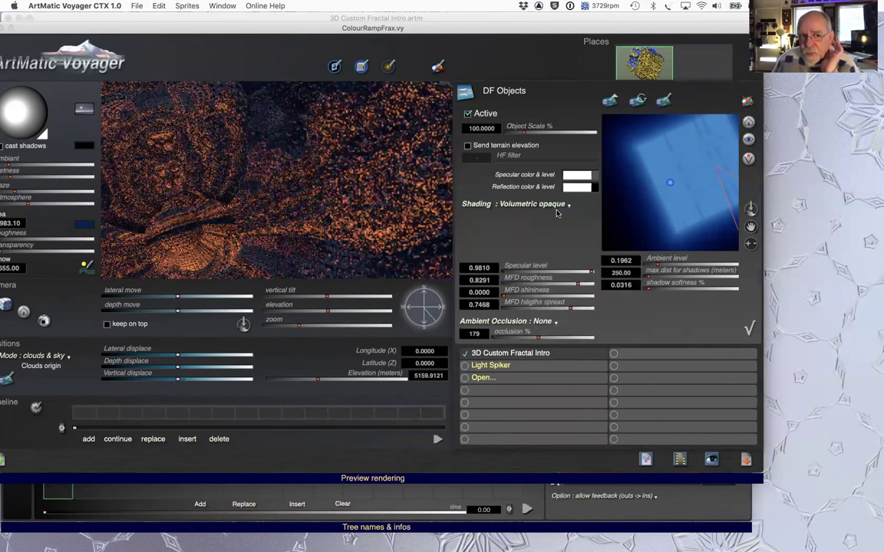
# Set the 3D Custom Fractal Intro object's shading to Fractal opaque and its Object Scale to 200%, and close its settings
pyautogui.click(539, 207)
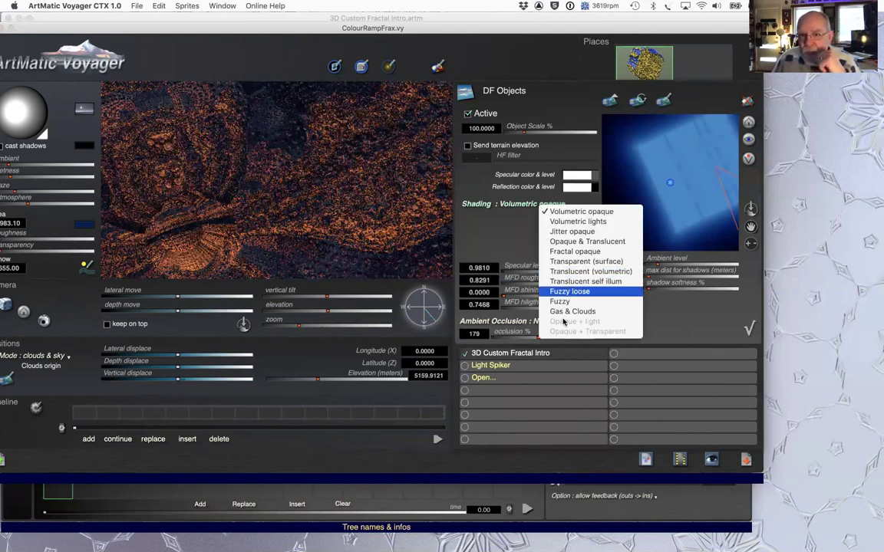
pyautogui.click(590, 253)
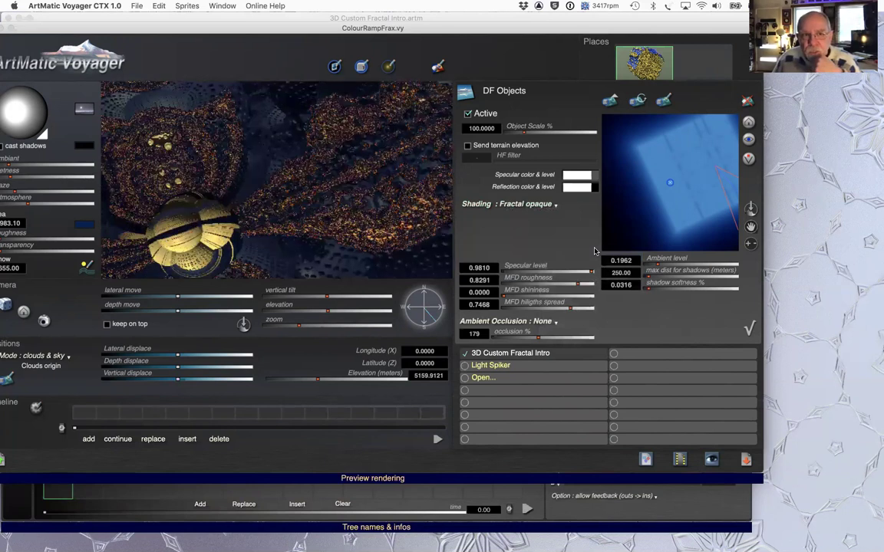
pyautogui.click(525, 206)
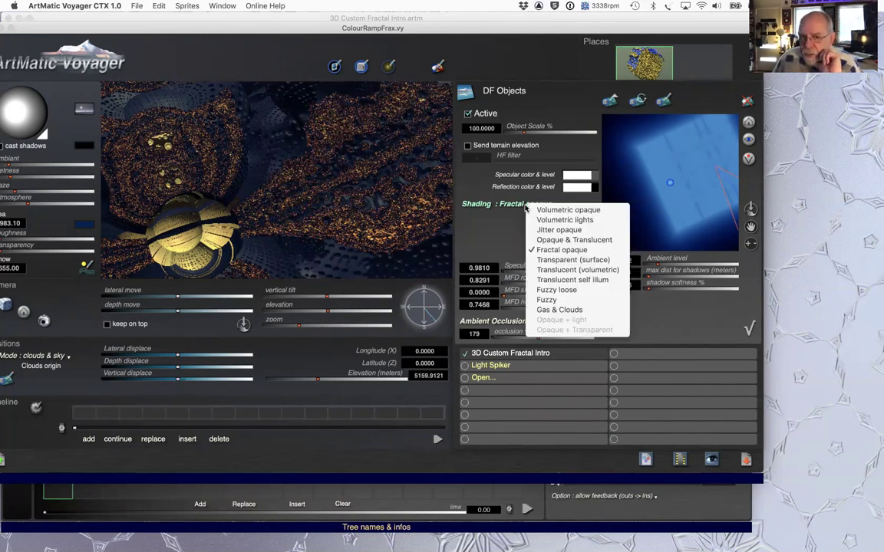
pyautogui.click(434, 208)
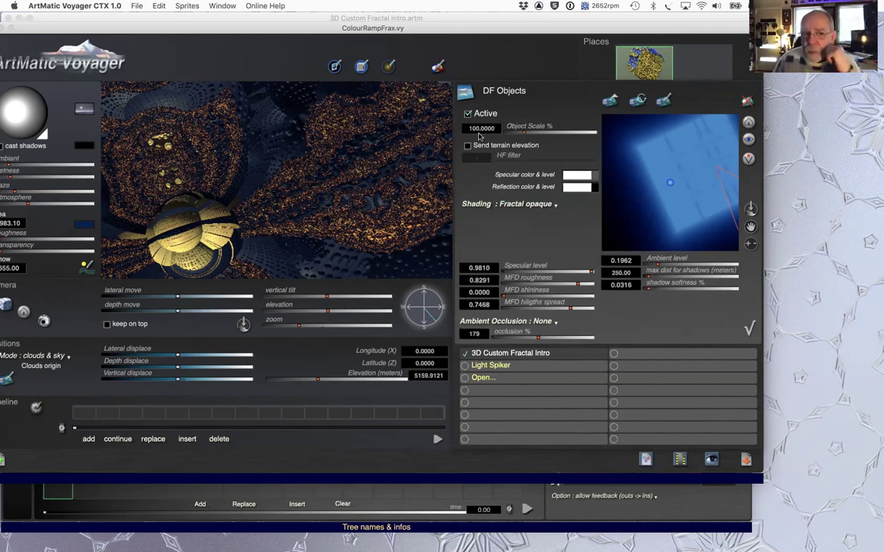
pyautogui.moveTo(475, 132); pyautogui.dragTo(473, 129)
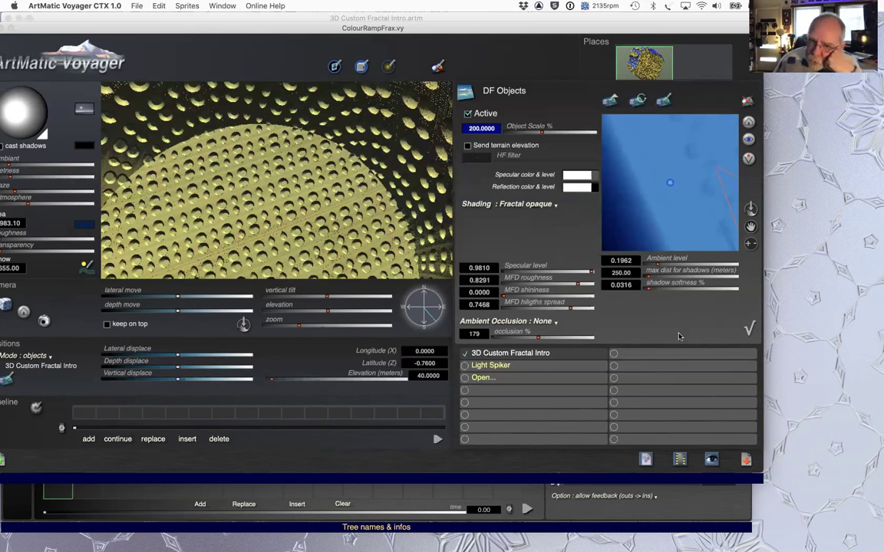
pyautogui.click(748, 329)
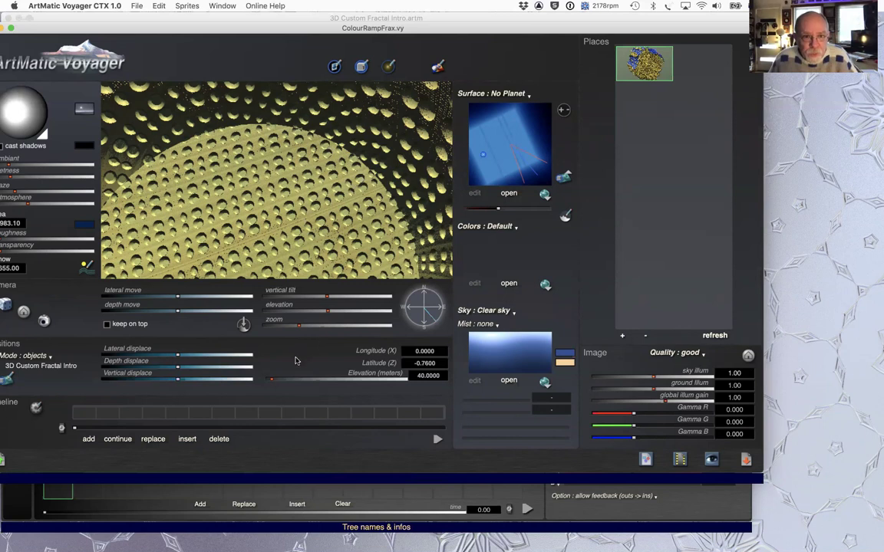
# Reposition the camera inside the enlarged fractal with a wider zoom, facing southeast at about 147°
pyautogui.click(286, 325)
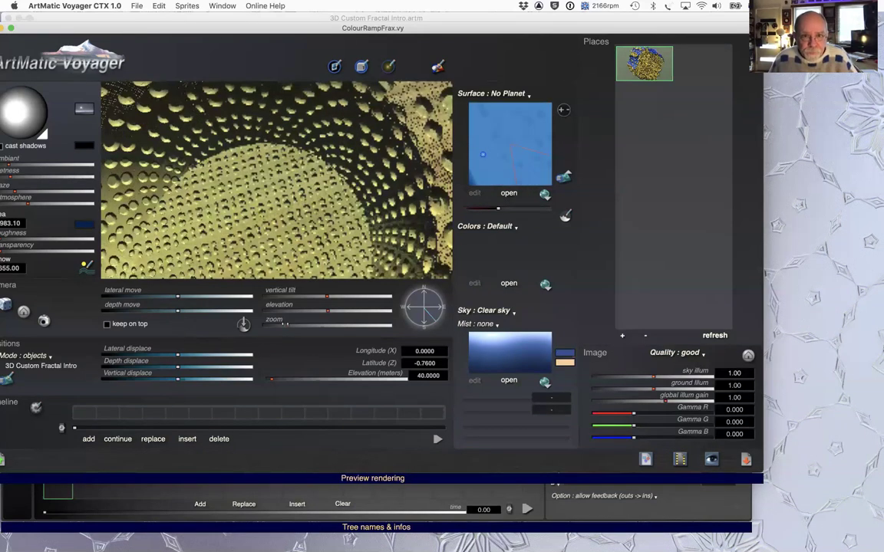
pyautogui.click(494, 135)
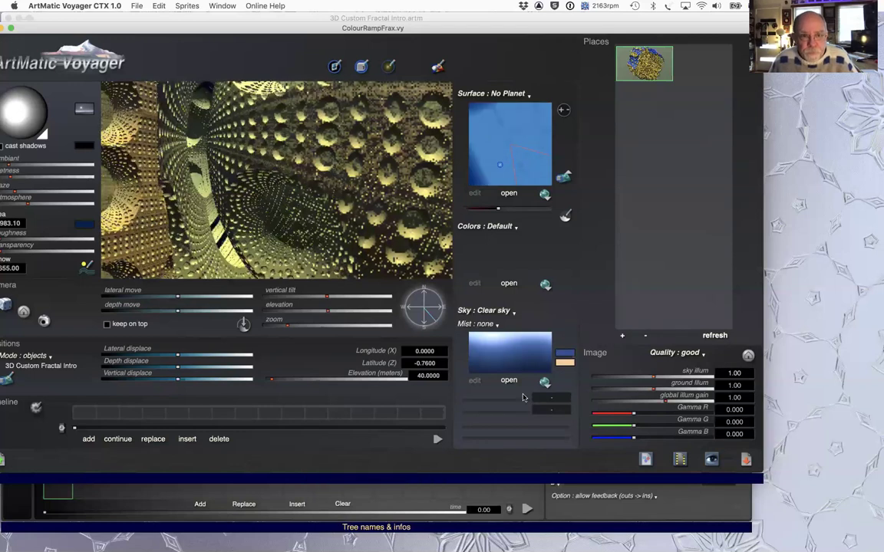
pyautogui.click(431, 303)
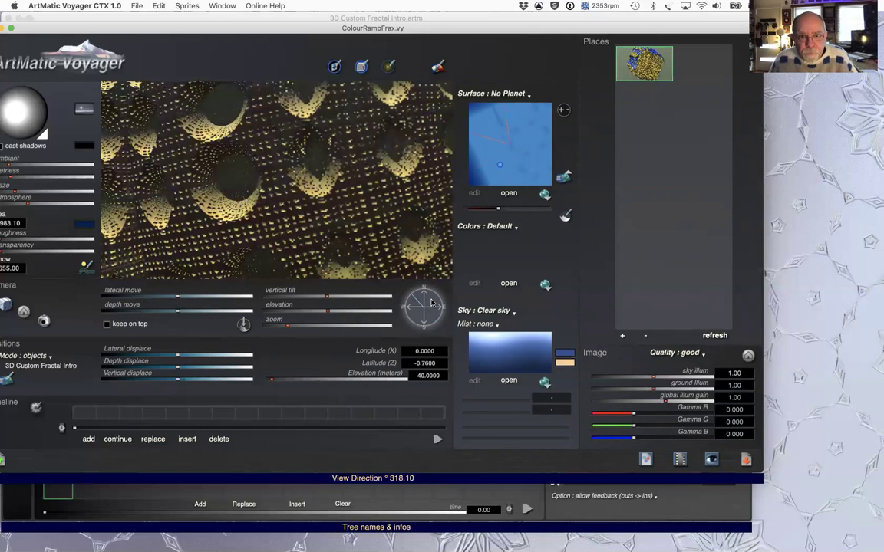
pyautogui.click(431, 300)
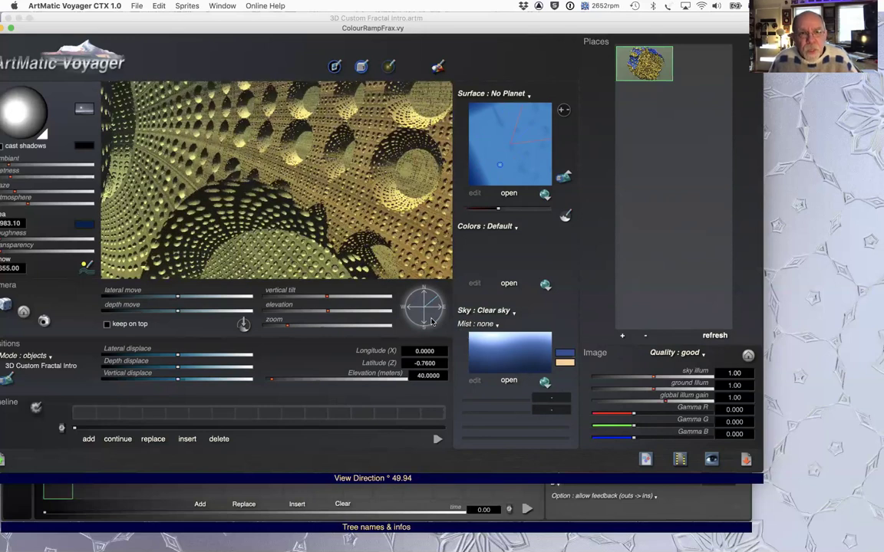
pyautogui.click(430, 324)
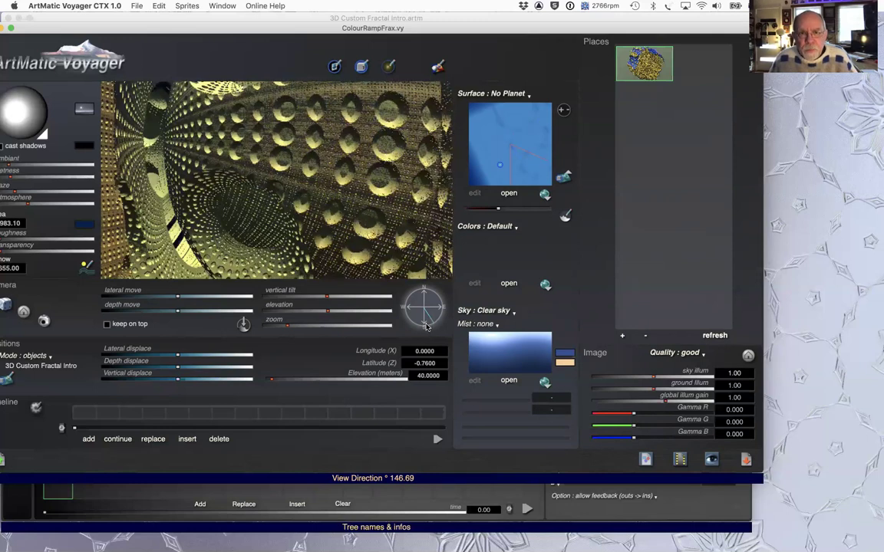
pyautogui.click(495, 118)
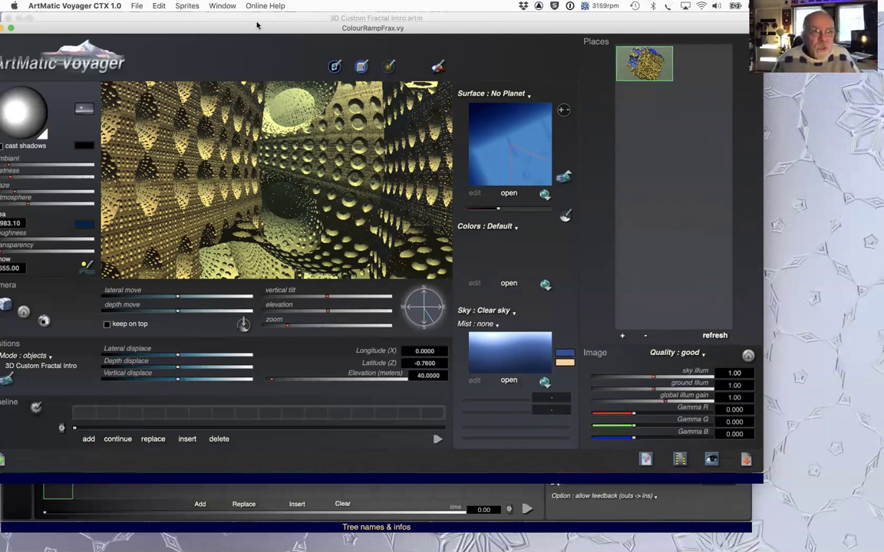
# Shift the sunlight direction toward the left side with cast shadows switched on, and switch cast shadows back off
pyautogui.moveTo(175, 24); pyautogui.dragTo(218, 18)
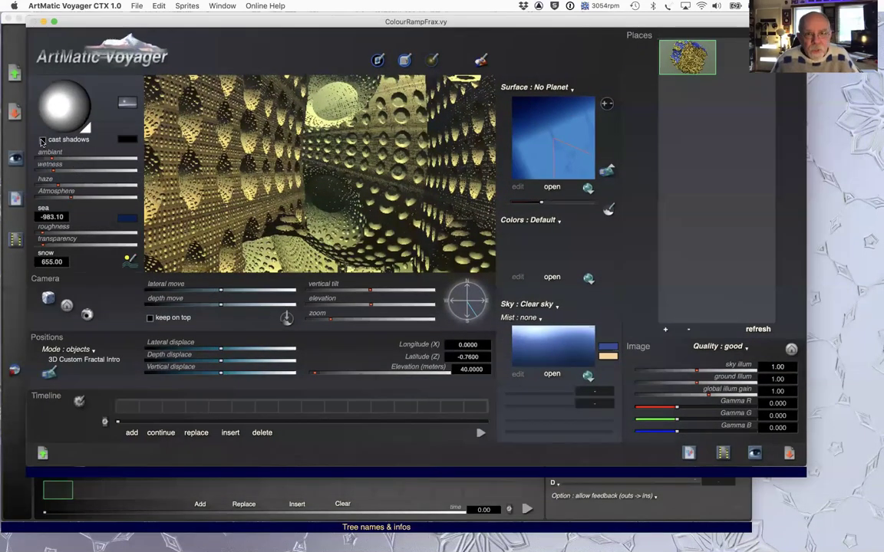
pyautogui.click(42, 140)
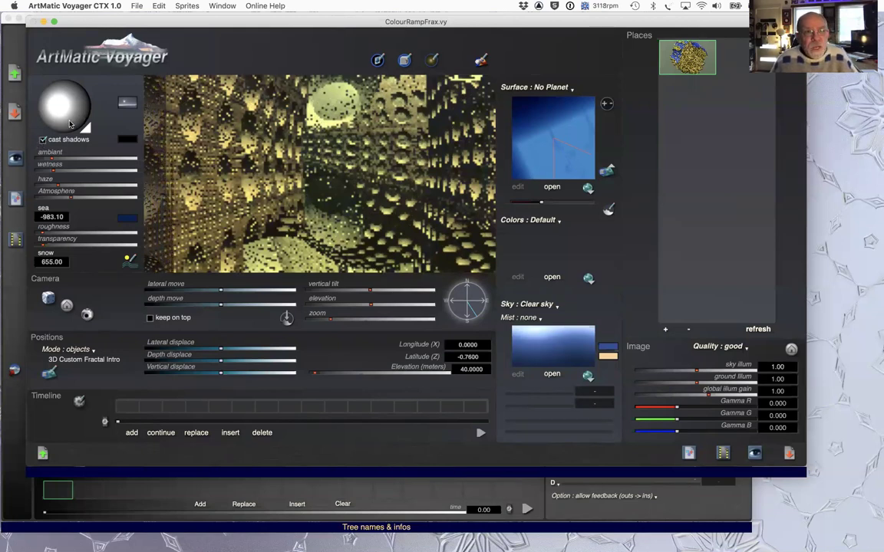
pyautogui.click(50, 102)
pyautogui.moveTo(51, 99)
pyautogui.mouseDown()
pyautogui.moveTo(33, 92)
pyautogui.moveTo(27, 107)
pyautogui.moveTo(52, 105)
pyautogui.mouseUp()
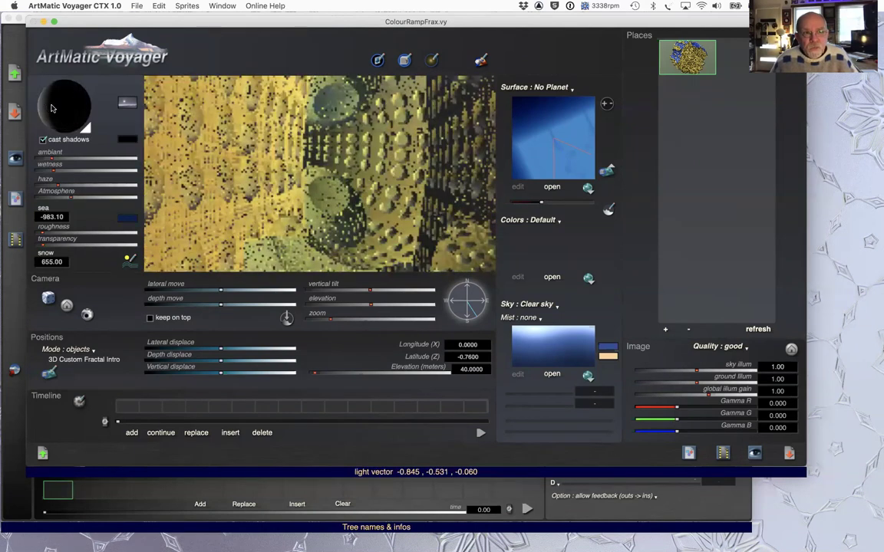
pyautogui.click(52, 108)
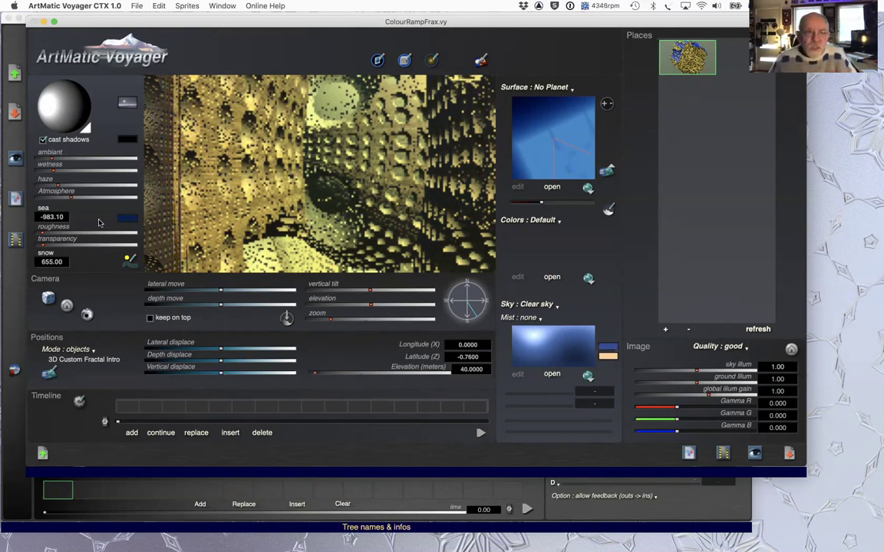
pyautogui.click(42, 141)
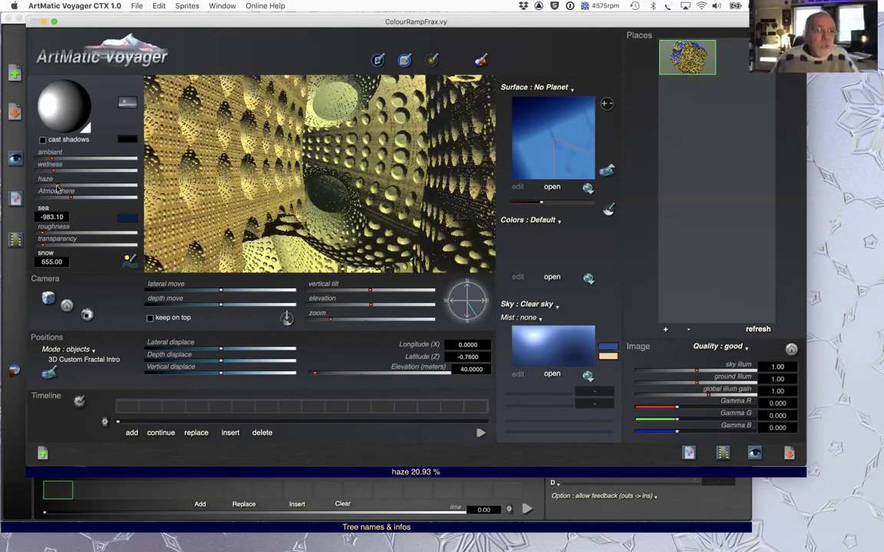
# Raise the scene's ambient light and haze levels
pyautogui.moveTo(74, 185); pyautogui.dragTo(90, 202)
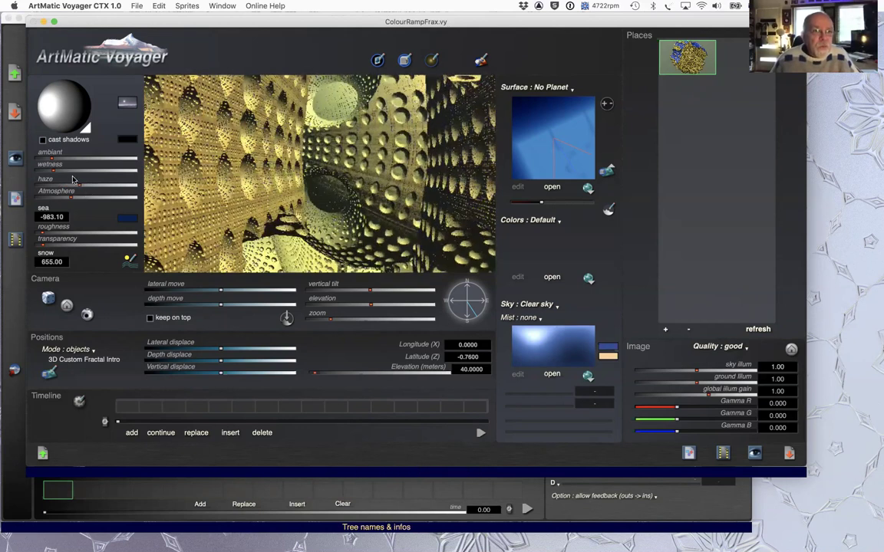
pyautogui.moveTo(76, 158); pyautogui.dragTo(136, 184)
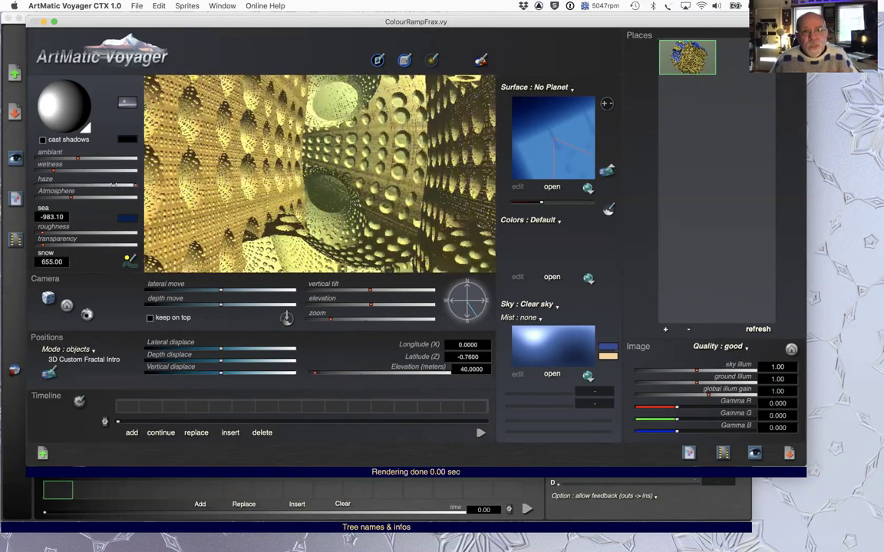
pyautogui.click(114, 185)
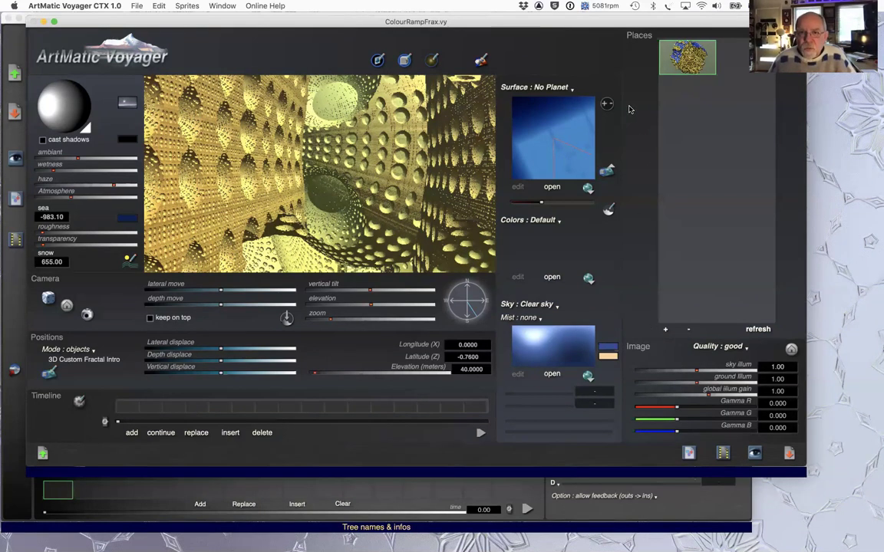
# Return the 3D Custom Fractal Intro object's Object Scale to 100% and move the object to latitude -0.7283
pyautogui.press('super+e')
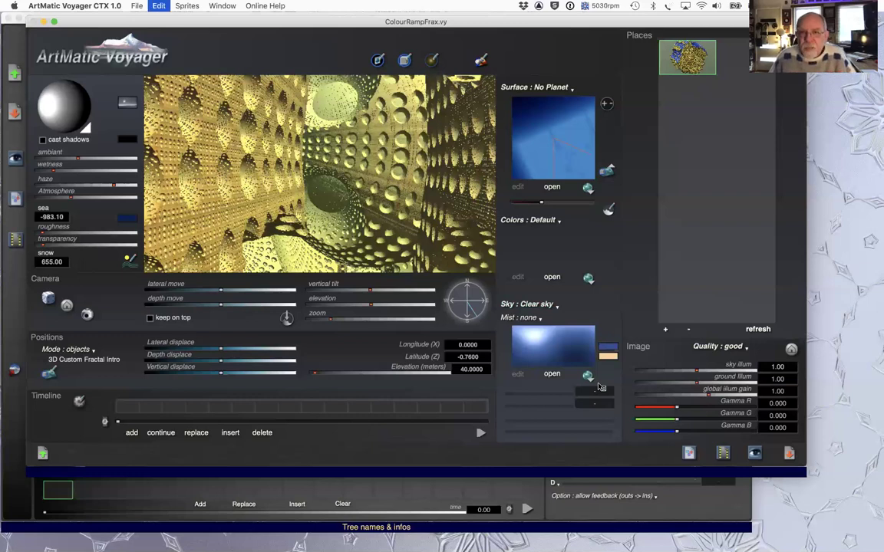
pyautogui.click(525, 122)
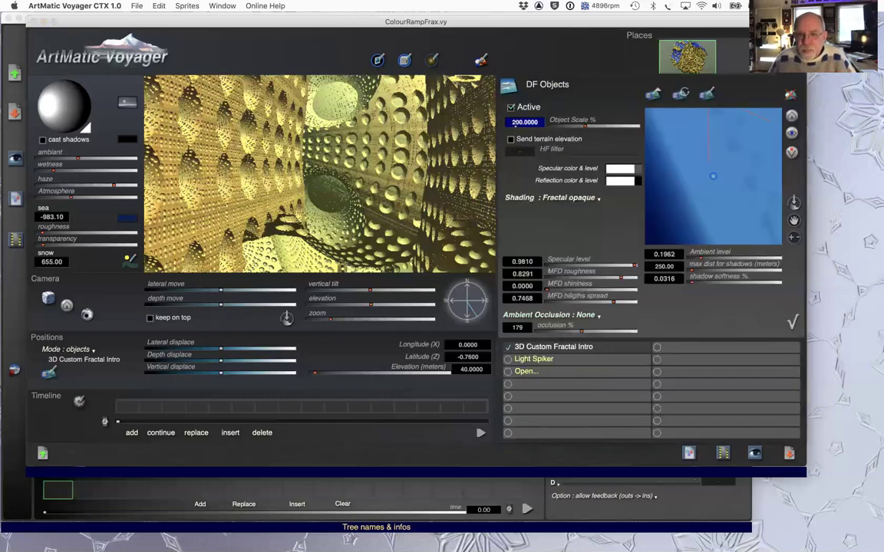
pyautogui.write('100')
pyautogui.press('Return')
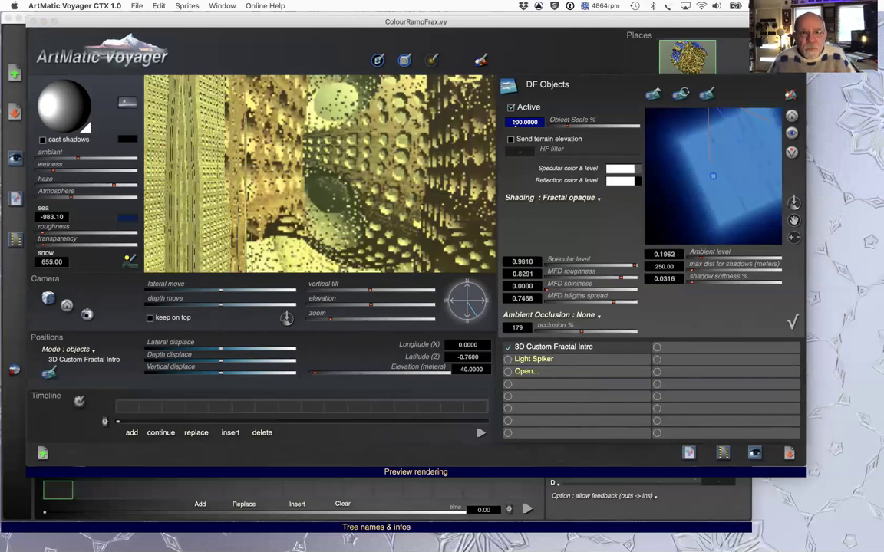
pyautogui.click(713, 142)
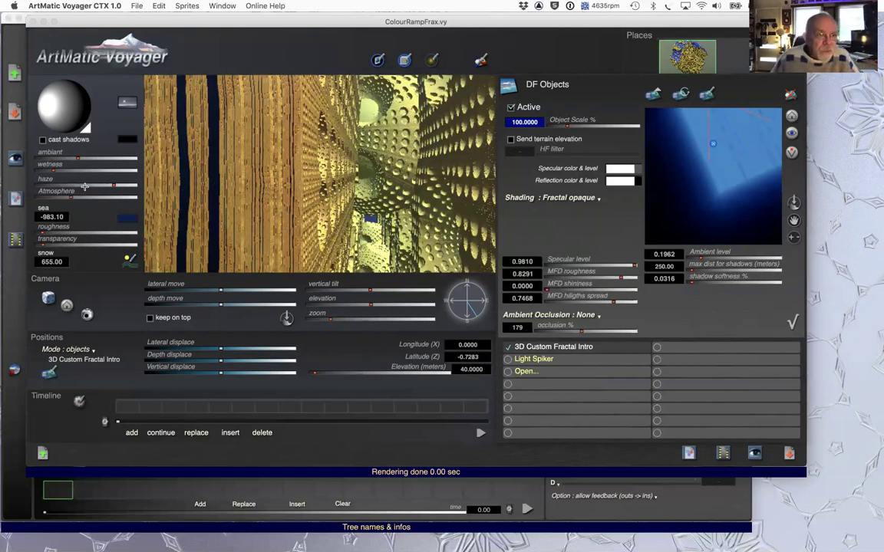
# Choose a pale colour for the swatch beside cast shadows, and raise the ambient light, haze and atmosphere height to about 4105 m
pyautogui.click(127, 102)
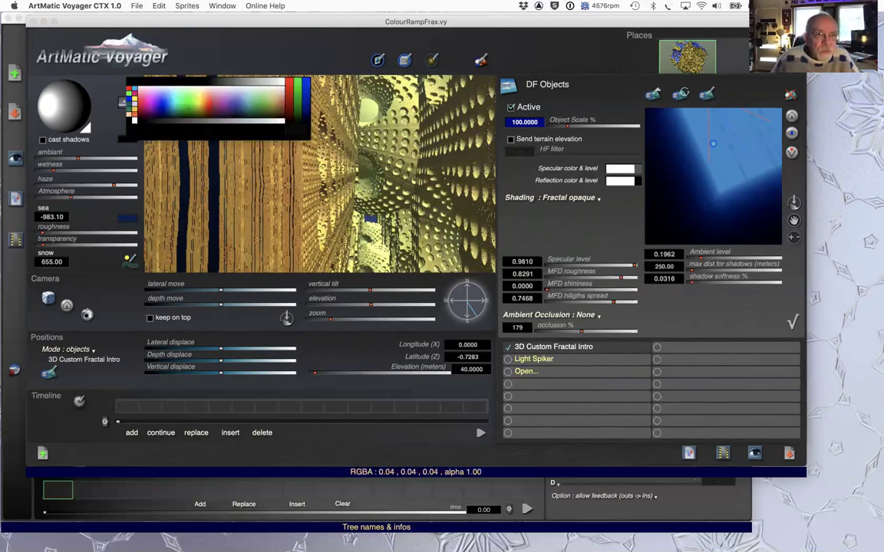
pyautogui.click(183, 90)
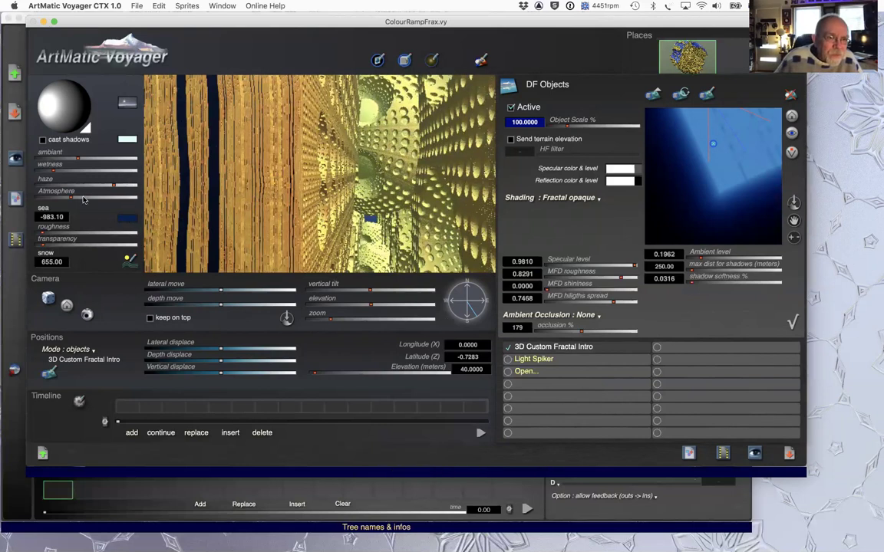
pyautogui.moveTo(115, 184); pyautogui.dragTo(123, 184)
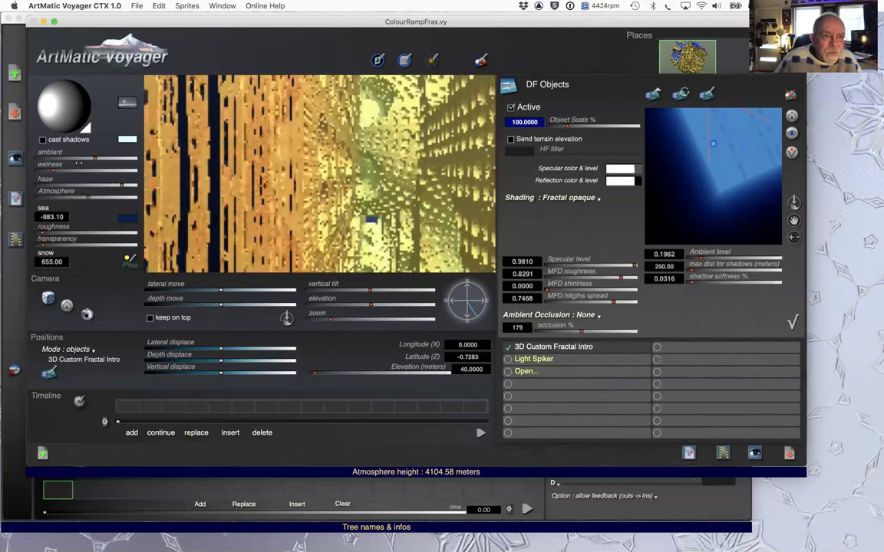
pyautogui.click(121, 102)
pyautogui.click(158, 159)
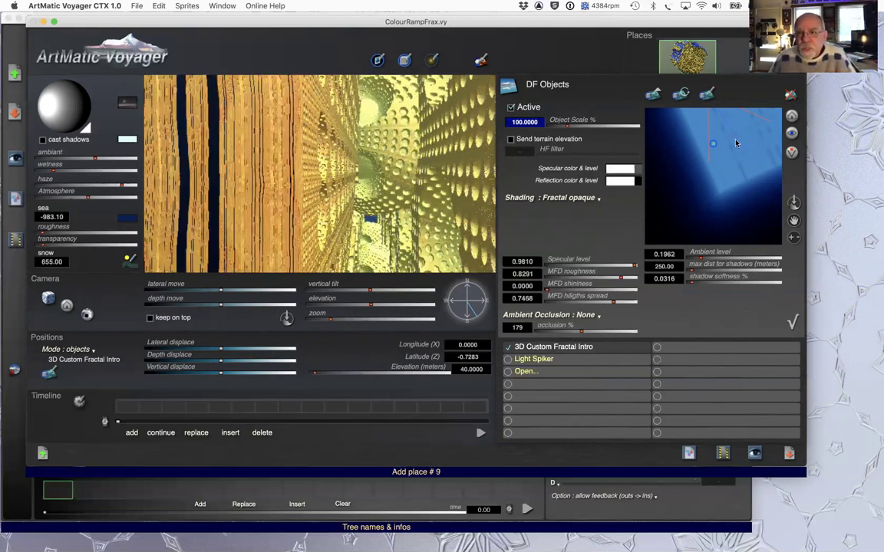
# Place the fractal object at longitude 0.0161 and latitude -0.7304, and move the camera to another spot inside it
pyautogui.click(730, 147)
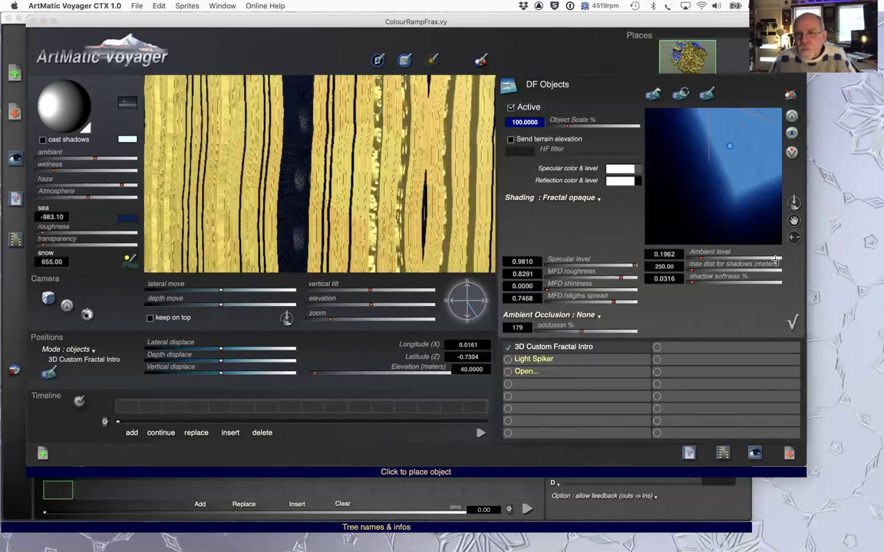
pyautogui.click(792, 320)
pyautogui.click(589, 125)
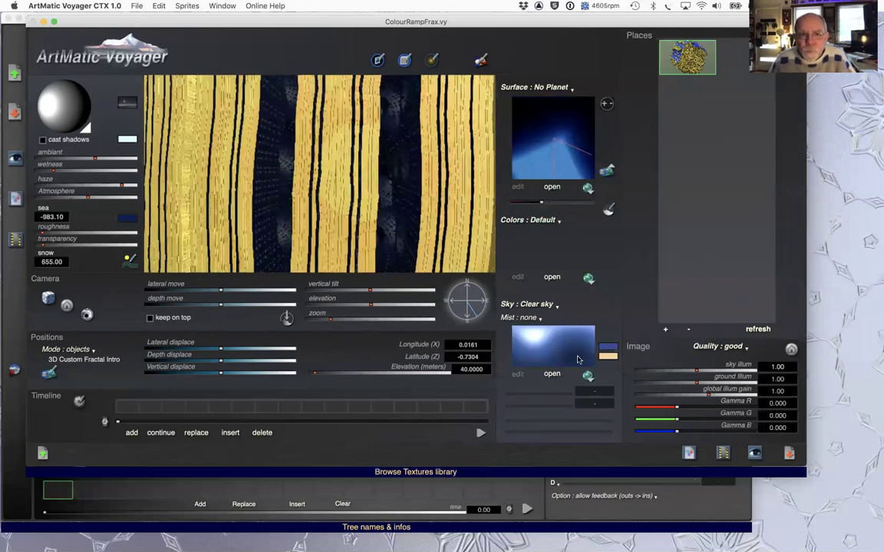
pyautogui.click(585, 171)
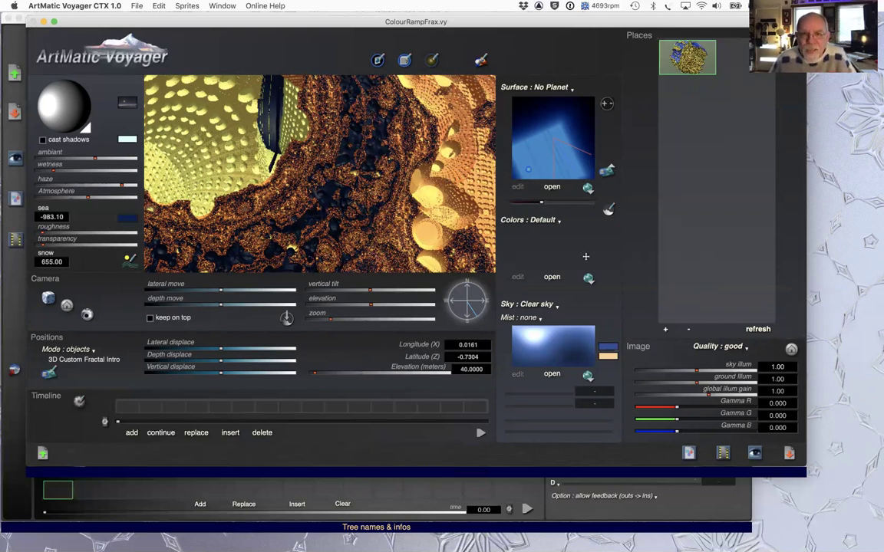
# Add the current view as a new place and lower the camera's altitude to about 10 m
pyautogui.press('super+e')
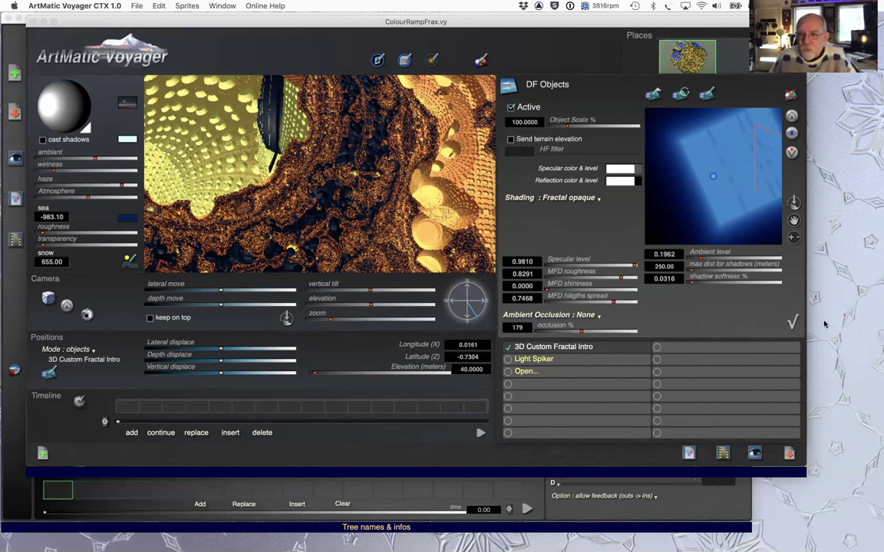
pyautogui.click(791, 324)
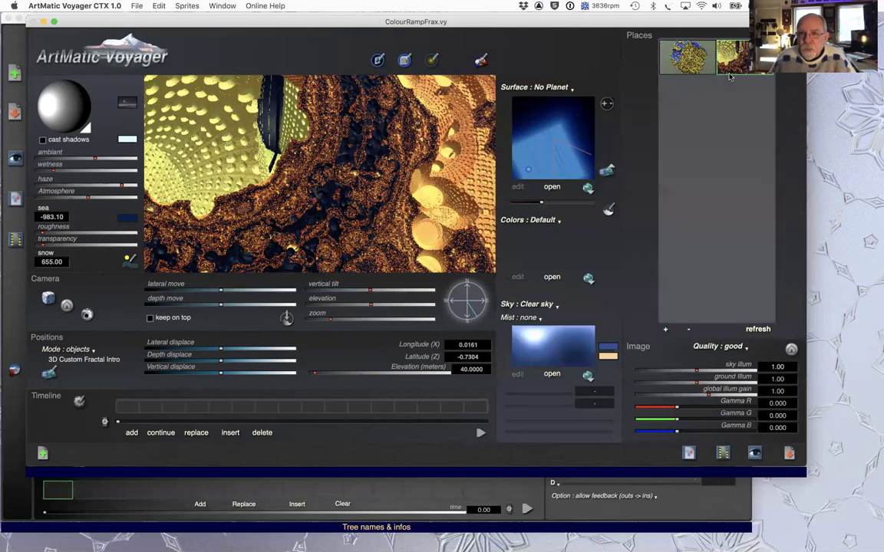
pyautogui.click(665, 329)
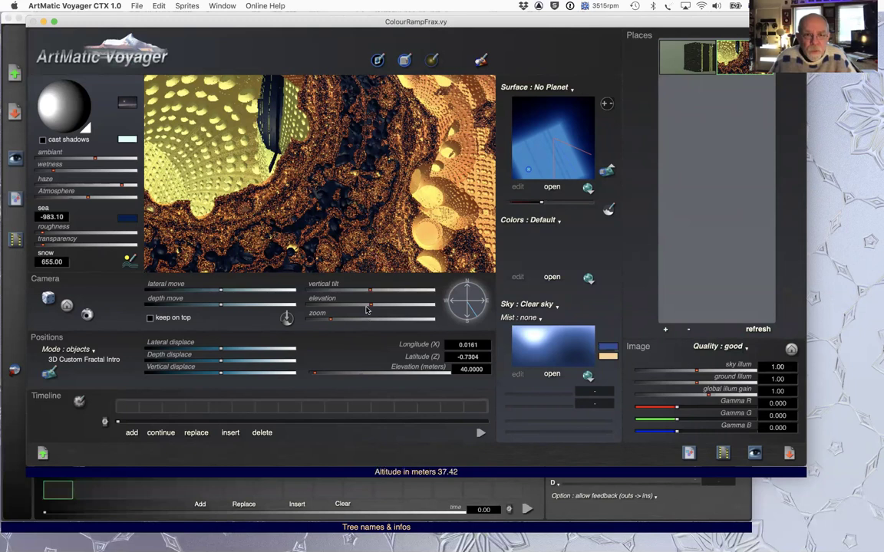
pyautogui.moveTo(330, 306); pyautogui.dragTo(298, 305)
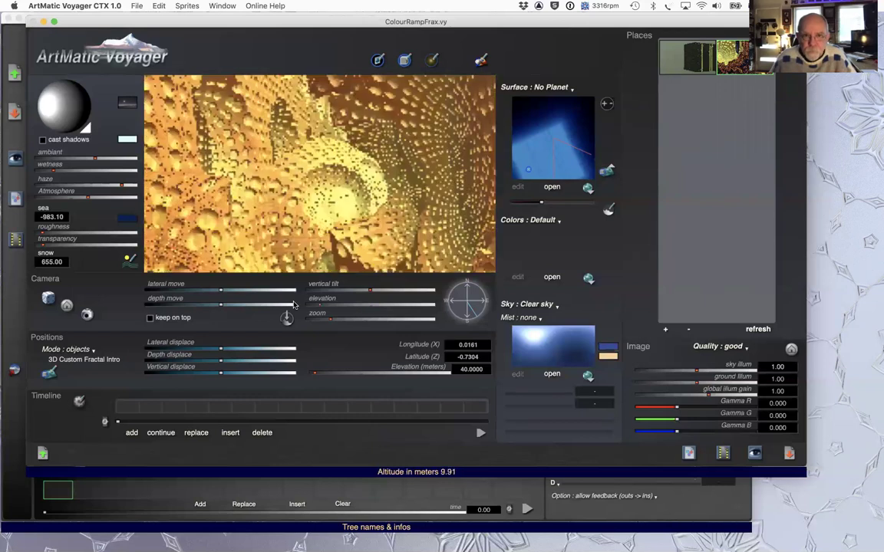
# Save two new camera places: one turned north-northwest, and one from another spot looking down the corridor between the fractal walls
pyautogui.click(456, 317)
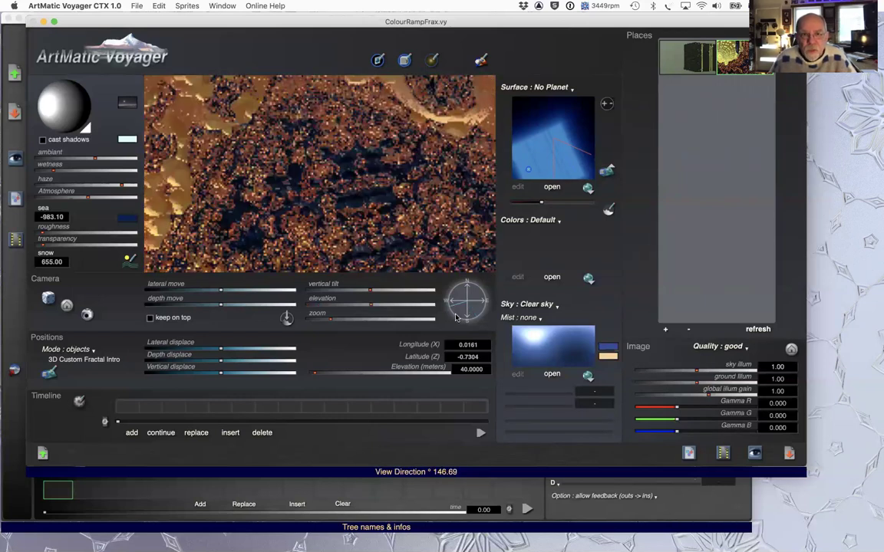
pyautogui.click(459, 290)
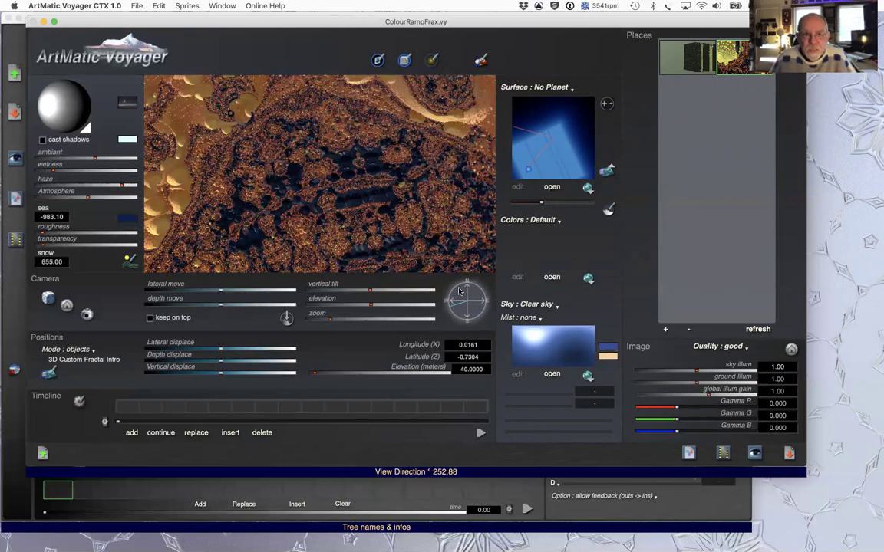
pyautogui.click(458, 291)
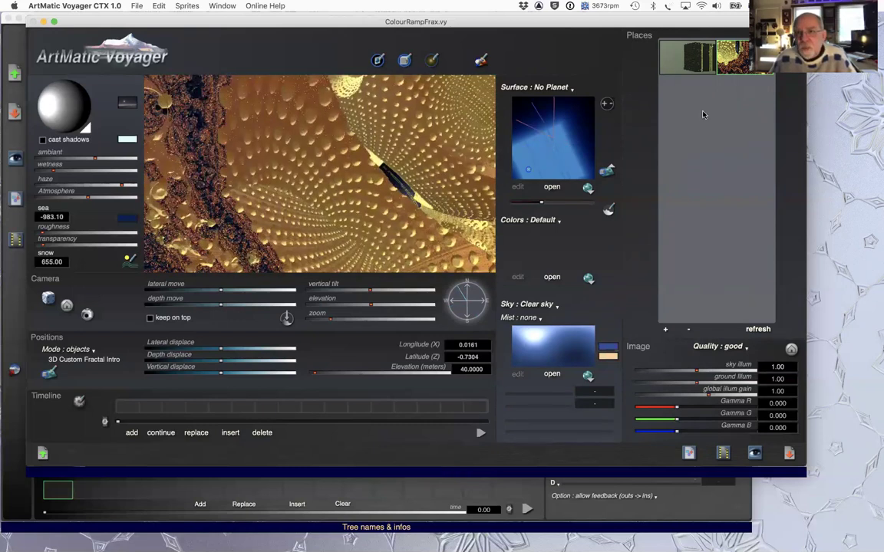
pyautogui.click(797, 342)
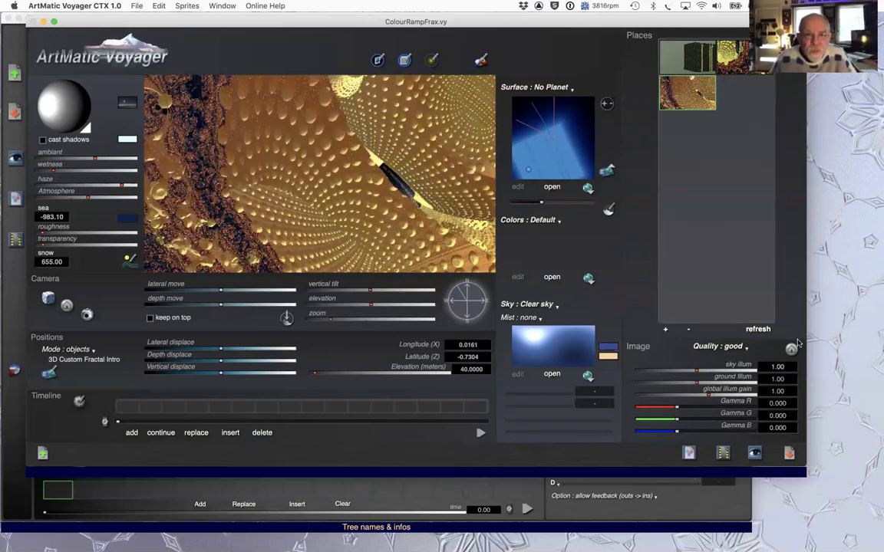
pyautogui.click(560, 164)
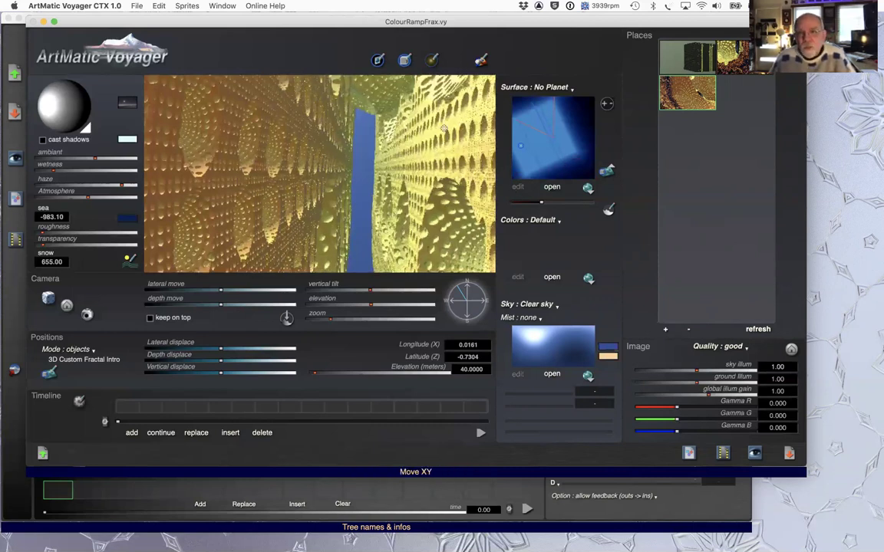
pyautogui.click(744, 104)
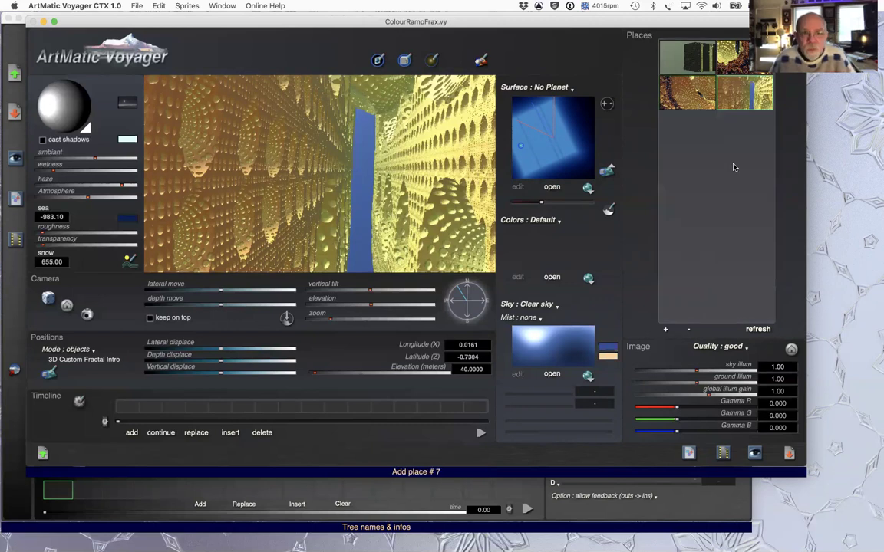
# Switch to ArtMatic Designer, examine the Mandelbox tree and its parent level in 3D Custom Fractal Intro.artm, and return to ArtMatic Voyager
pyautogui.press('super+Tab')
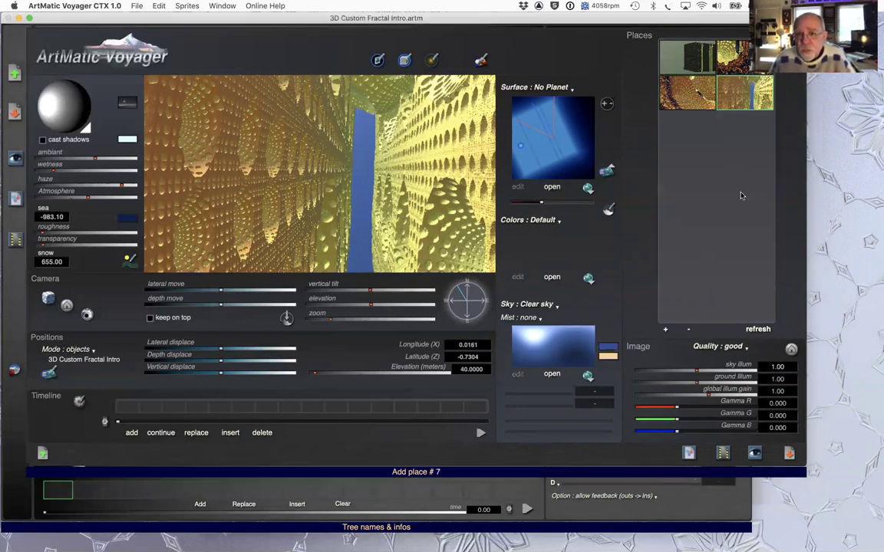
pyautogui.press('super+Tab')
pyautogui.doubleClick(627, 166)
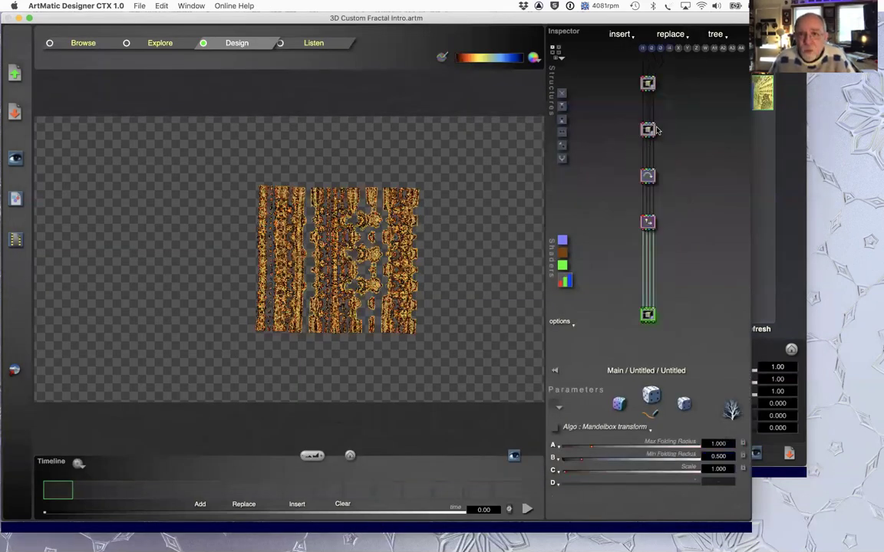
pyautogui.doubleClick(702, 214)
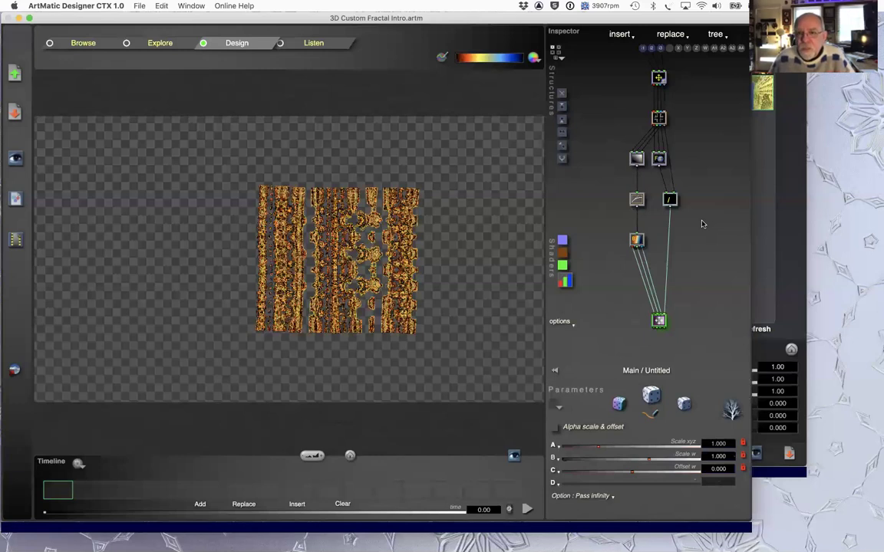
pyautogui.press('super+Tab')
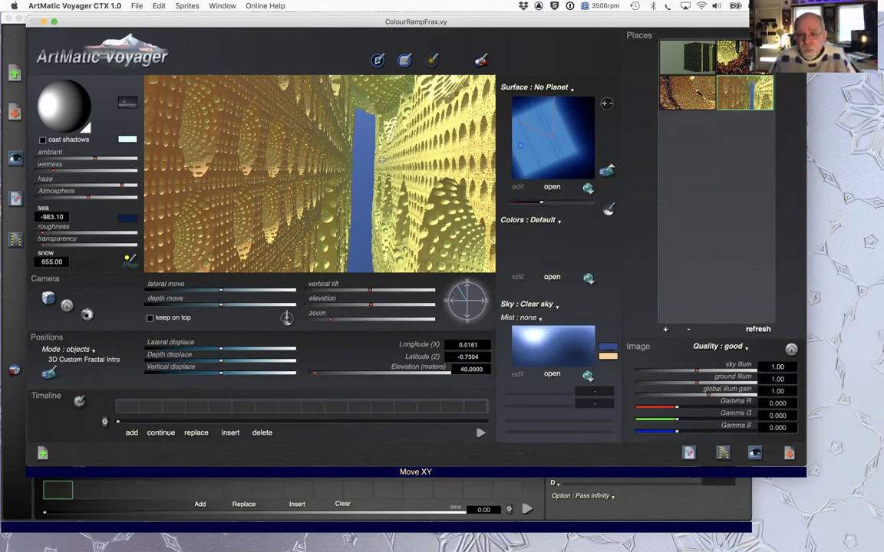
# Set the fractal object's MFD shininess to 0.7480, MFD roughness to 0.3825, specular level to 0.5876 and highlights spread to 0.2081
pyautogui.click(607, 170)
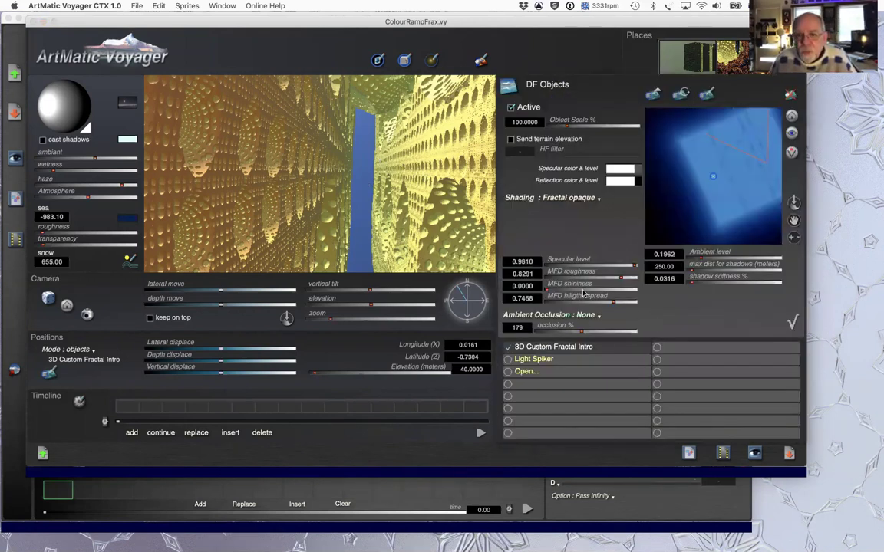
pyautogui.moveTo(610, 290); pyautogui.dragTo(614, 290)
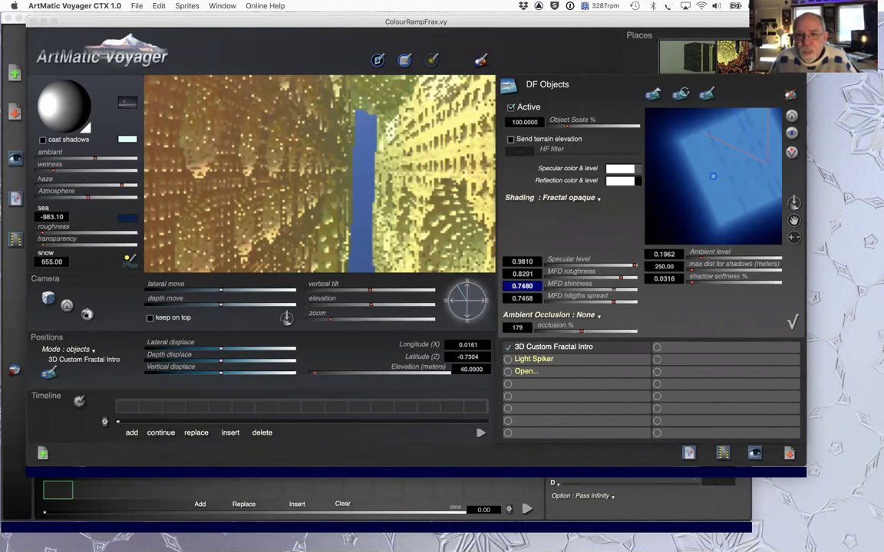
pyautogui.click(574, 275)
pyautogui.click(599, 265)
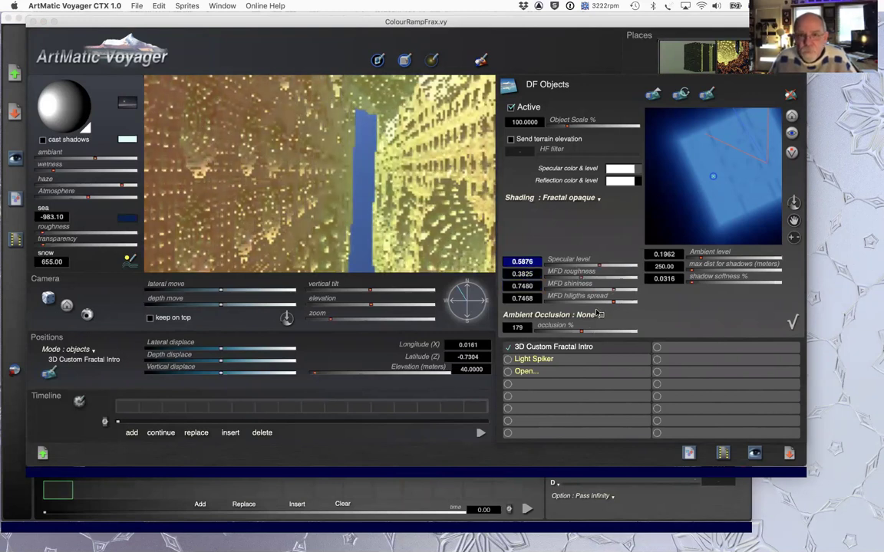
pyautogui.click(566, 300)
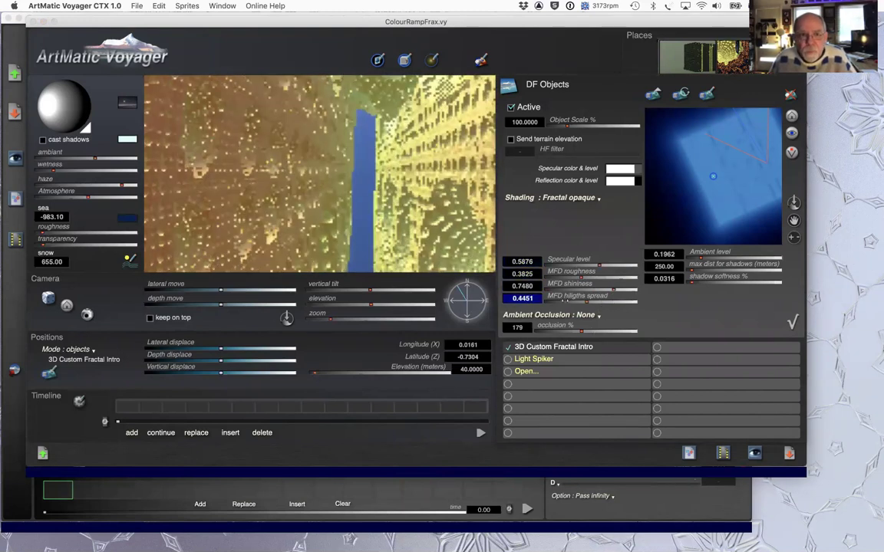
pyautogui.click(566, 303)
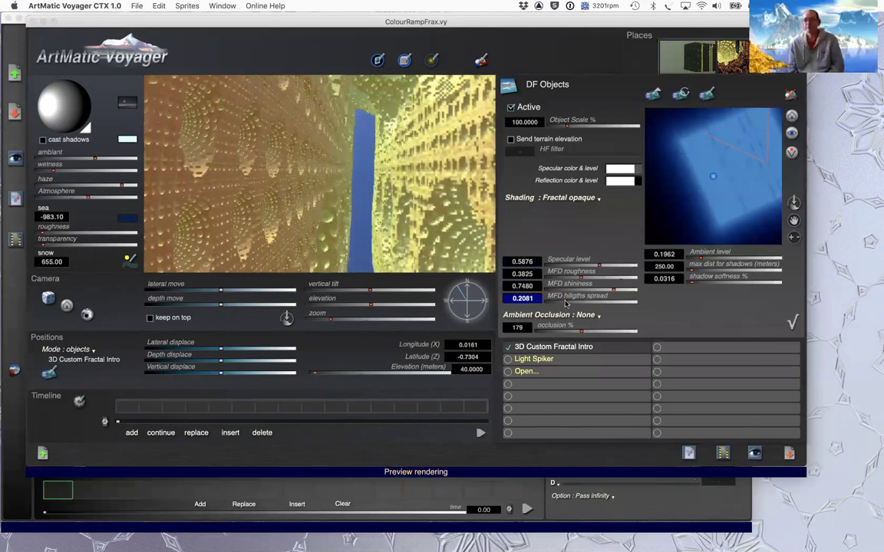
pyautogui.click(791, 322)
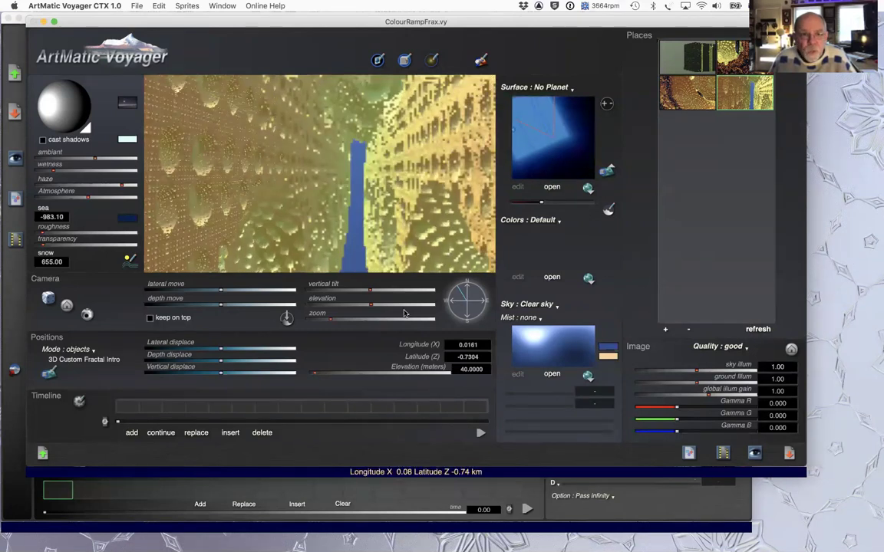
# Raise the camera's elevation for a higher viewpoint inside the fractal corridor
pyautogui.moveTo(371, 305); pyautogui.dragTo(440, 312)
pyautogui.moveTo(371, 304); pyautogui.dragTo(401, 306)
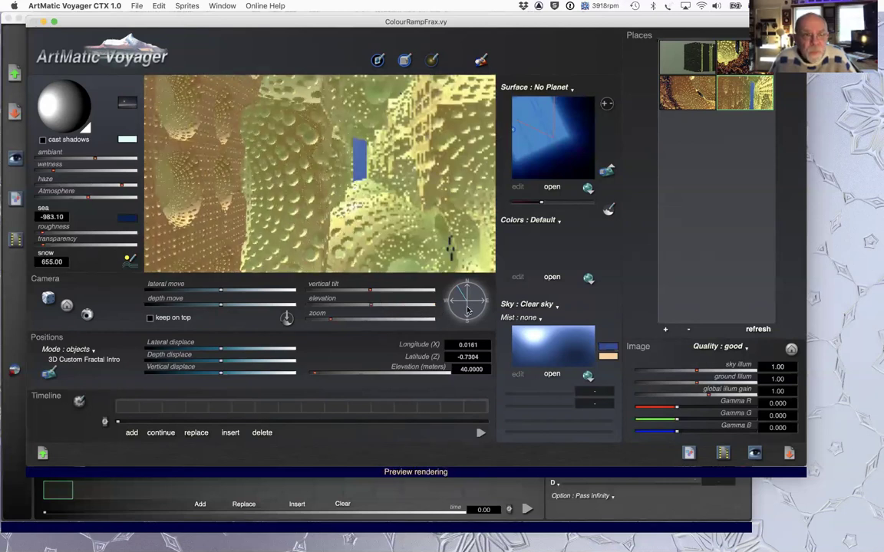
# Move the sunlight to the lower middle of the light sphere, and lower the haze, ambient light and atmosphere height
pyautogui.moveTo(54, 105)
pyautogui.mouseDown()
pyautogui.moveTo(48, 110)
pyautogui.moveTo(65, 113)
pyautogui.mouseUp()
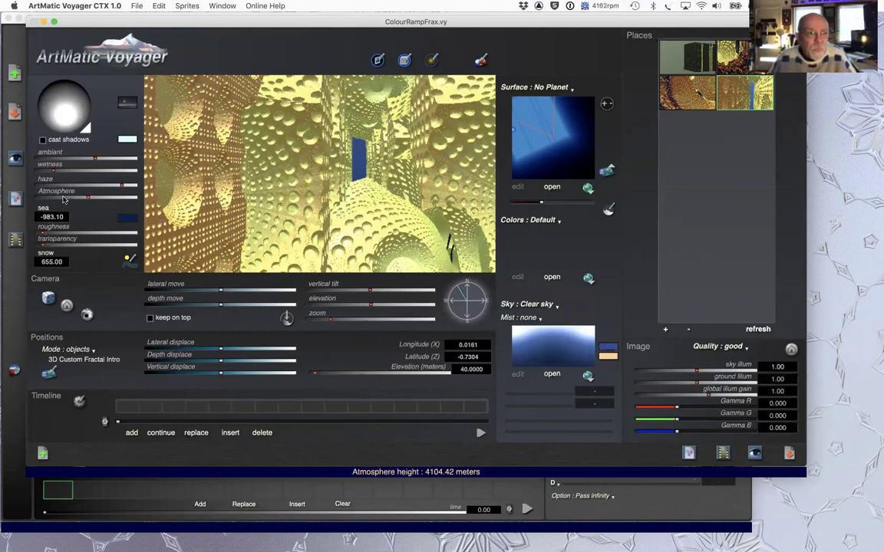
pyautogui.press('super+z')
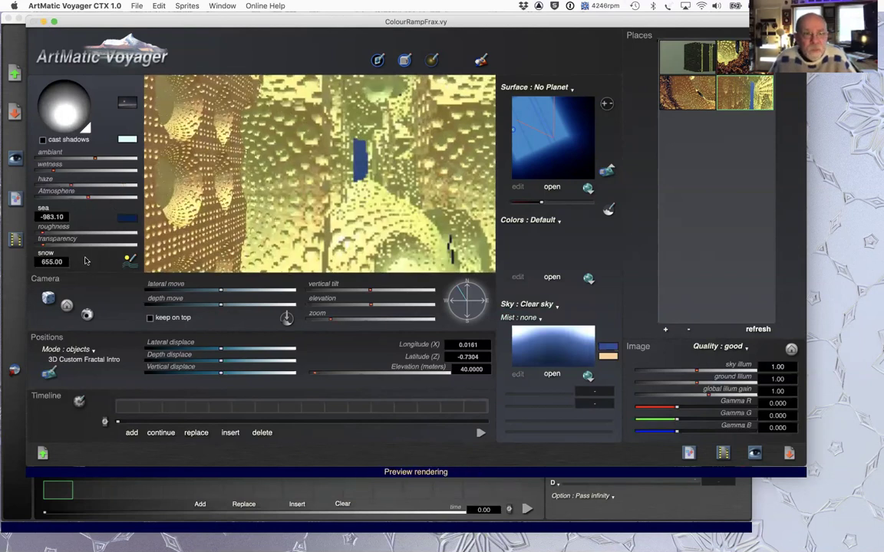
pyautogui.moveTo(67, 198); pyautogui.dragTo(59, 199)
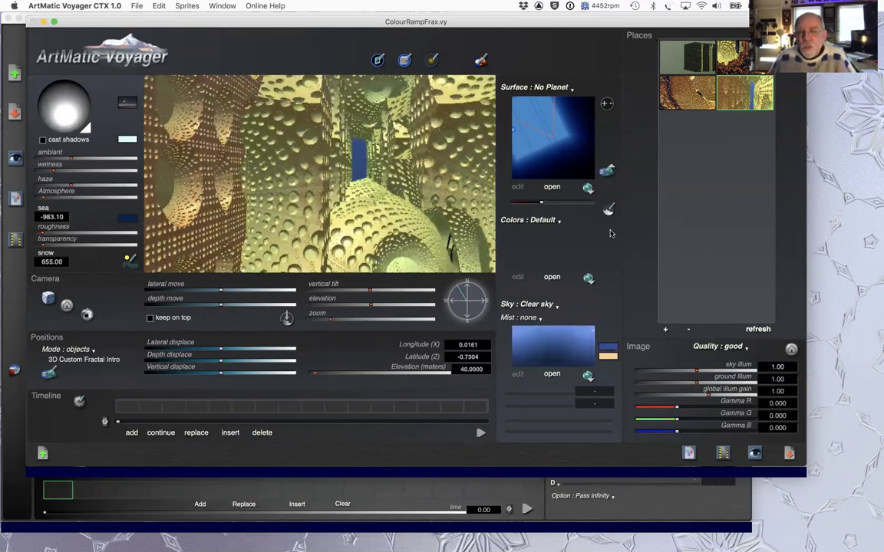
# Set the fractal object's specular colour and level to black in the DF object settings
pyautogui.press('super+e')
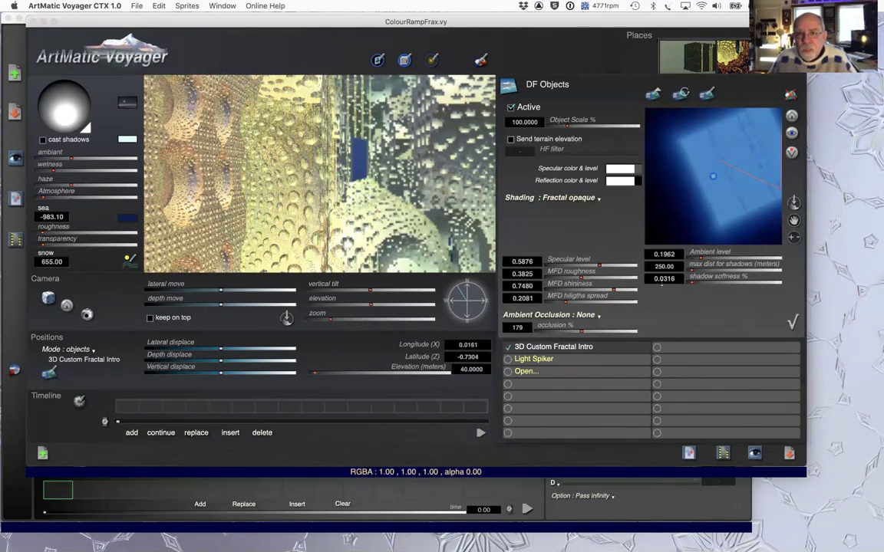
pyautogui.click(629, 169)
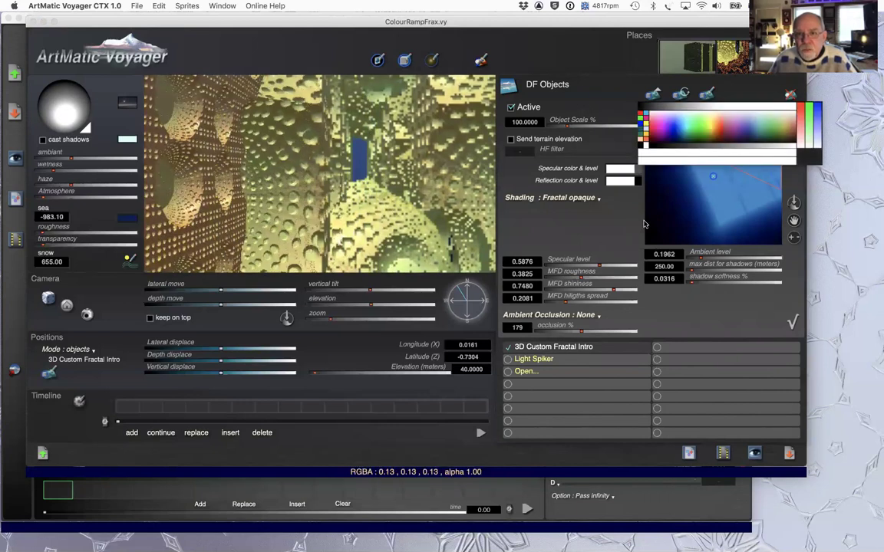
pyautogui.click(657, 107)
pyautogui.moveTo(638, 170); pyautogui.dragTo(626, 270)
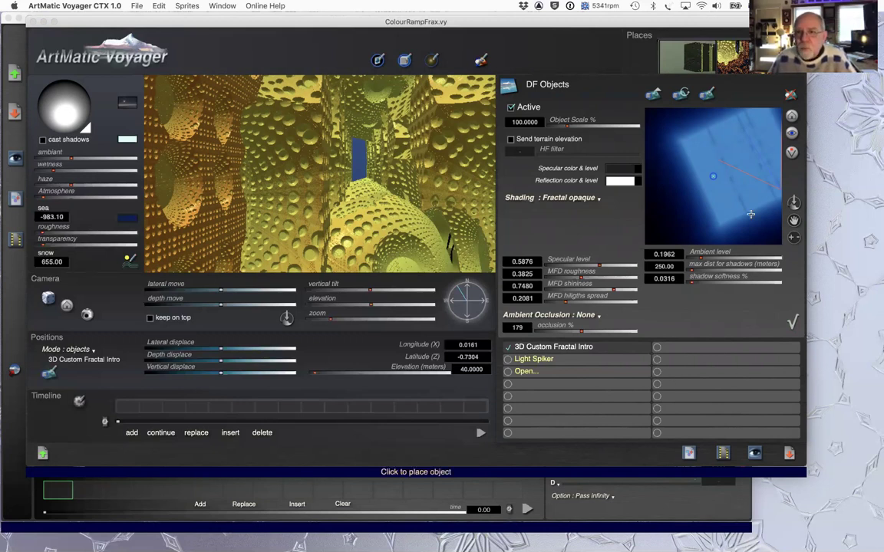
pyautogui.click(792, 321)
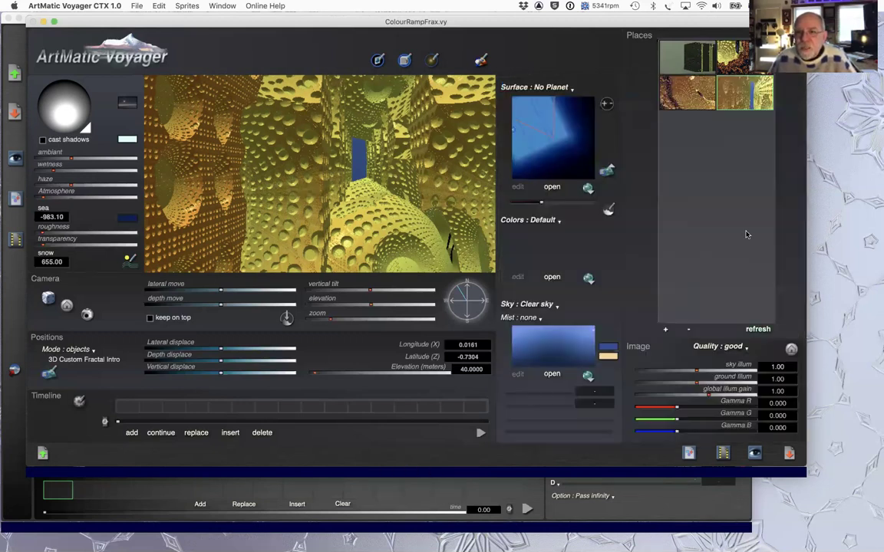
# Recall the second saved place and lower its haze, atmosphere height and ambient light, with ambient at about 38%
pyautogui.click(702, 106)
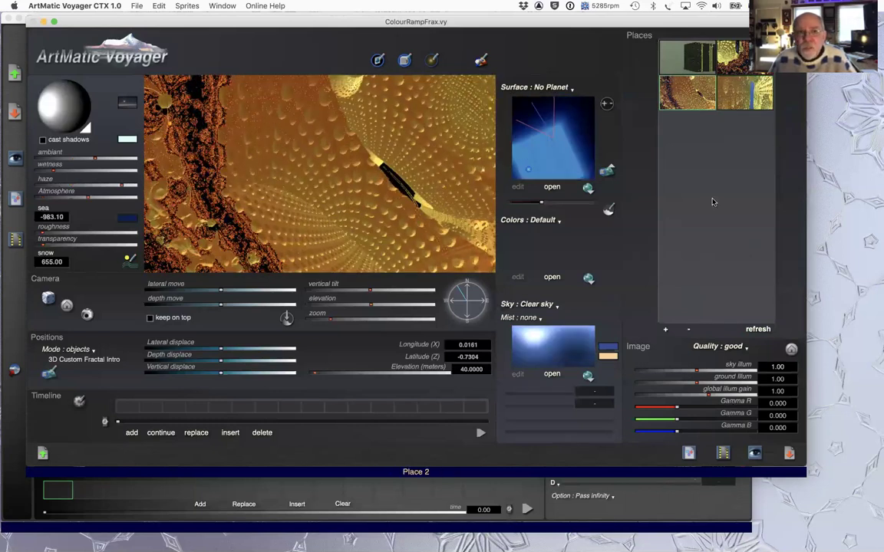
pyautogui.click(733, 58)
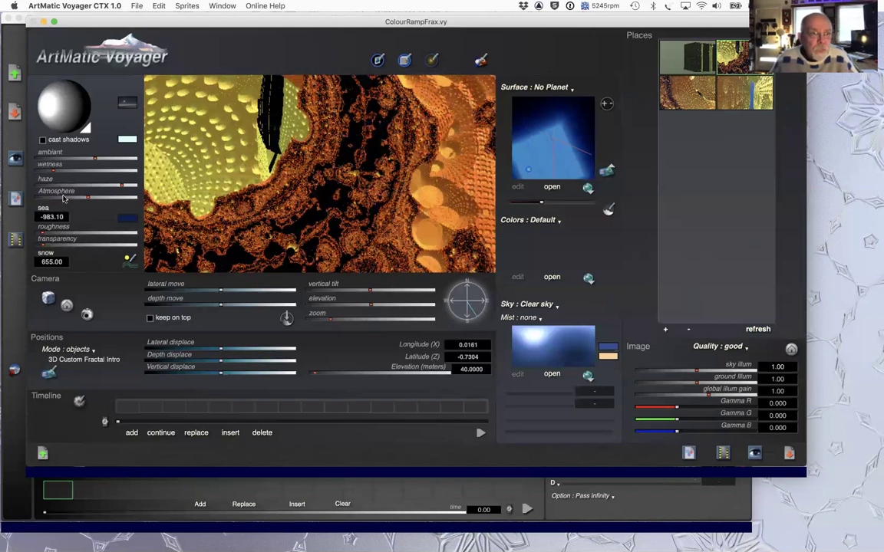
pyautogui.click(65, 198)
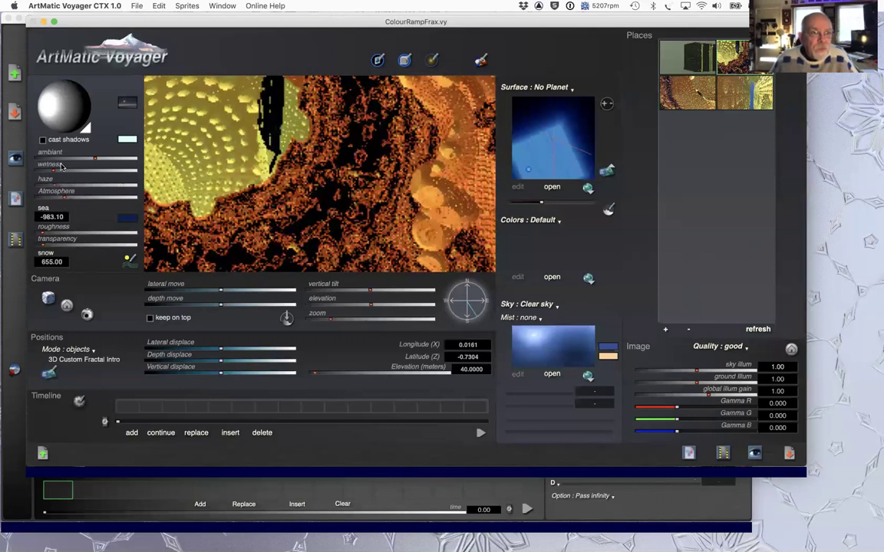
pyautogui.moveTo(80, 158); pyautogui.dragTo(61, 159)
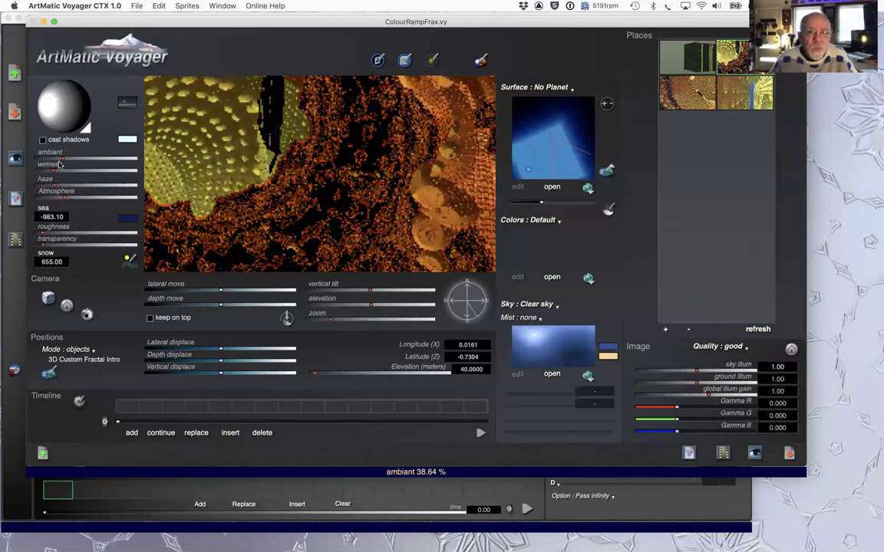
# Set the fractal object's specular level to 0.7240, MFD roughness to 0.1397 and highlights spread to 0.1576
pyautogui.press('super+e')
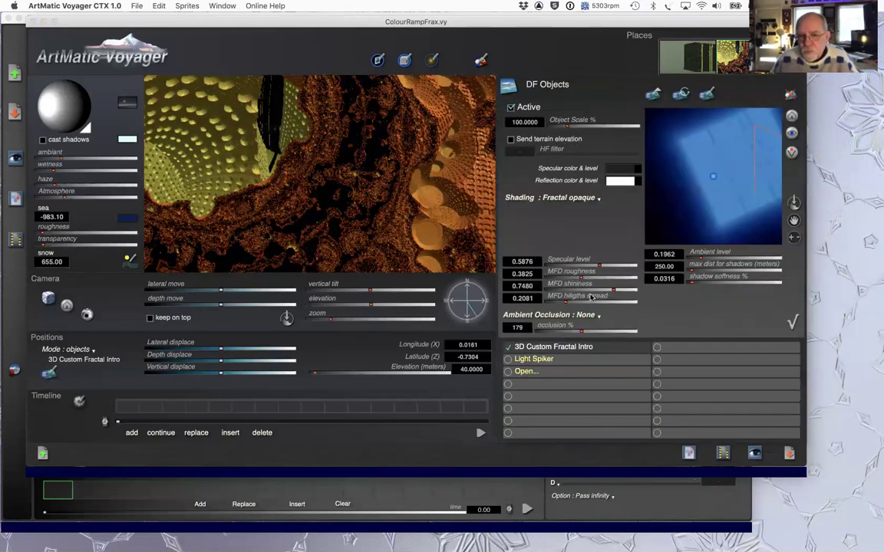
pyautogui.moveTo(581, 277); pyautogui.dragTo(613, 264)
pyautogui.click(559, 302)
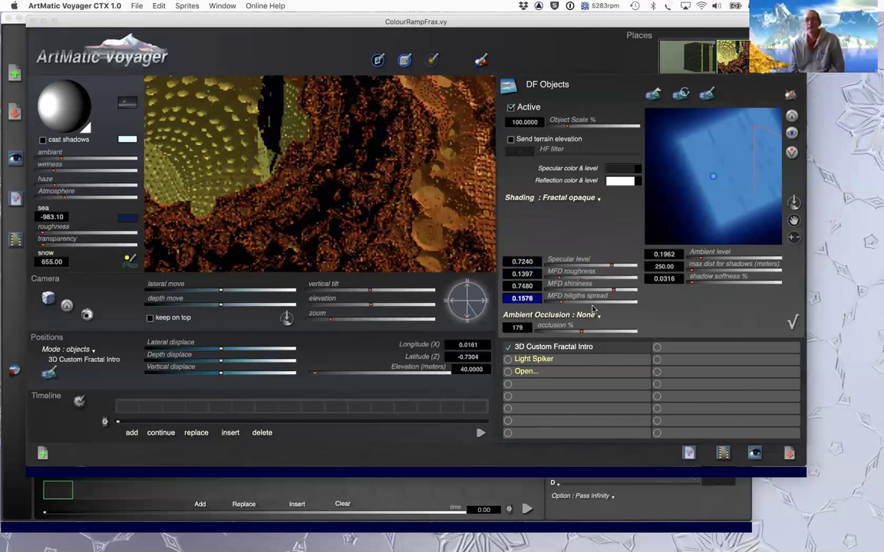
# Turn the camera slightly further south, and set the object's shadow softness and maximum shadow distance to 0
pyautogui.moveTo(475, 319); pyautogui.dragTo(471, 320)
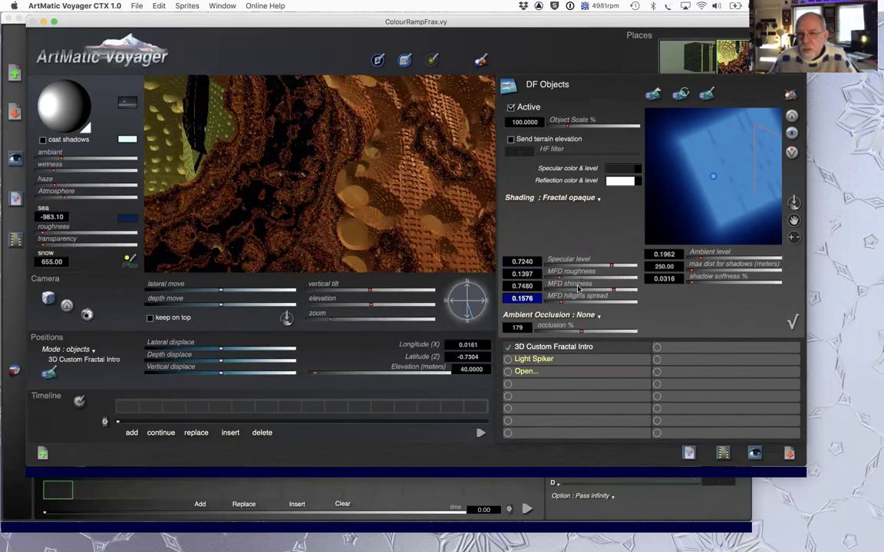
pyautogui.click(666, 279)
pyautogui.click(687, 267)
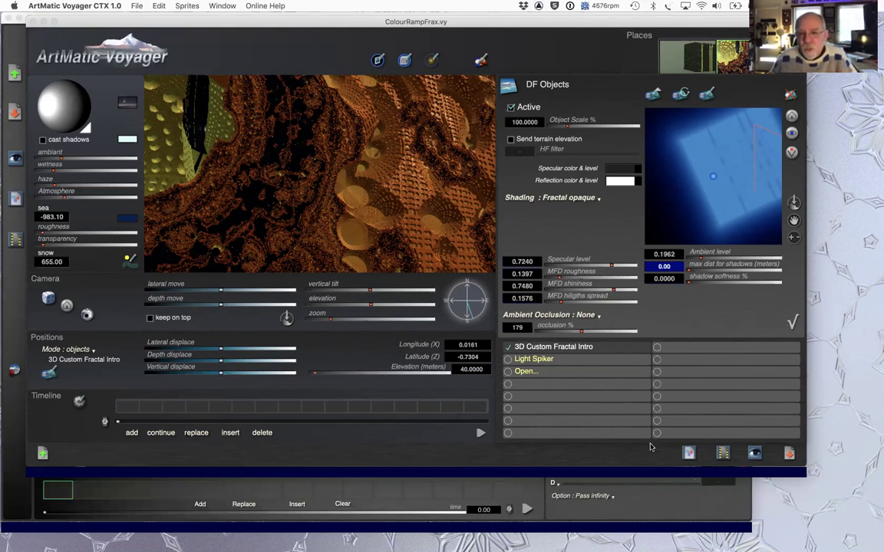
pyautogui.click(792, 323)
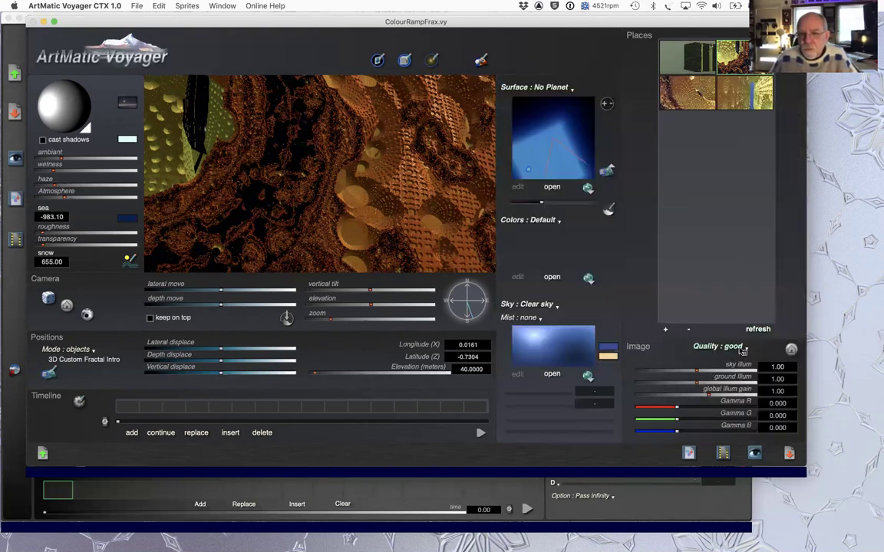
pyautogui.click(742, 350)
pyautogui.click(803, 274)
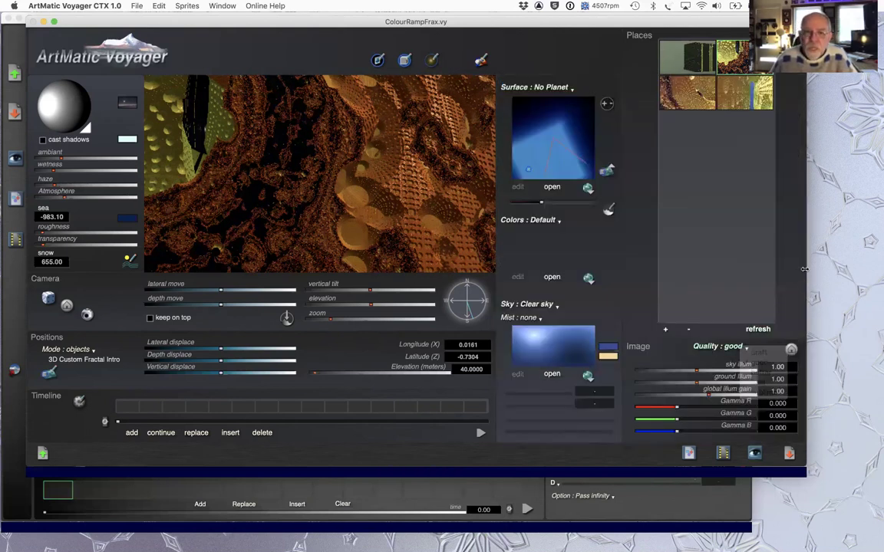
# Turn the camera's view direction to south-southwest at the second place
pyautogui.click(463, 318)
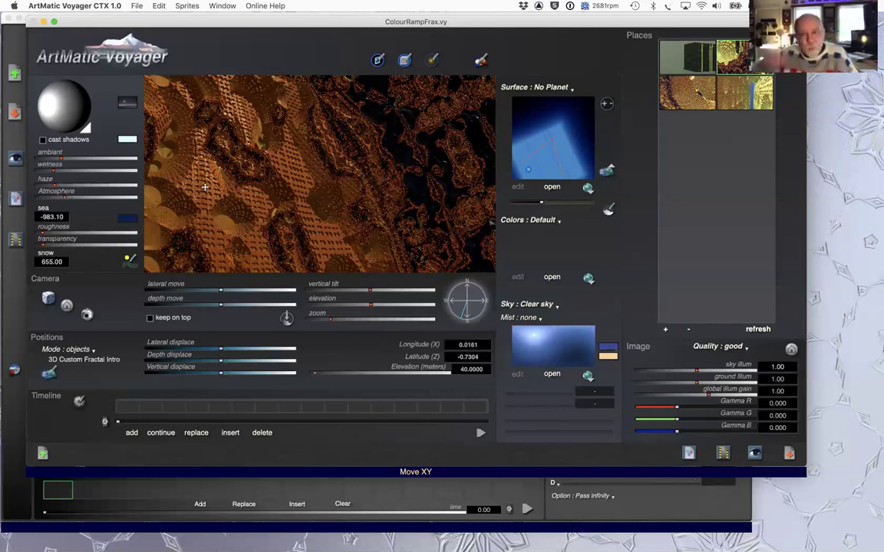
# Turn the camera's view direction through southwest, north-northwest and northeast, ending with it facing southeast
pyautogui.click(455, 310)
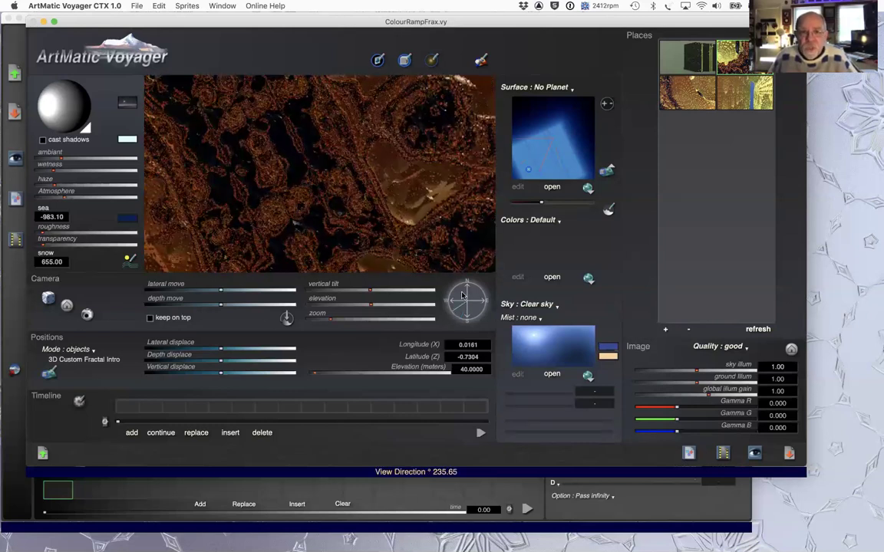
pyautogui.click(475, 292)
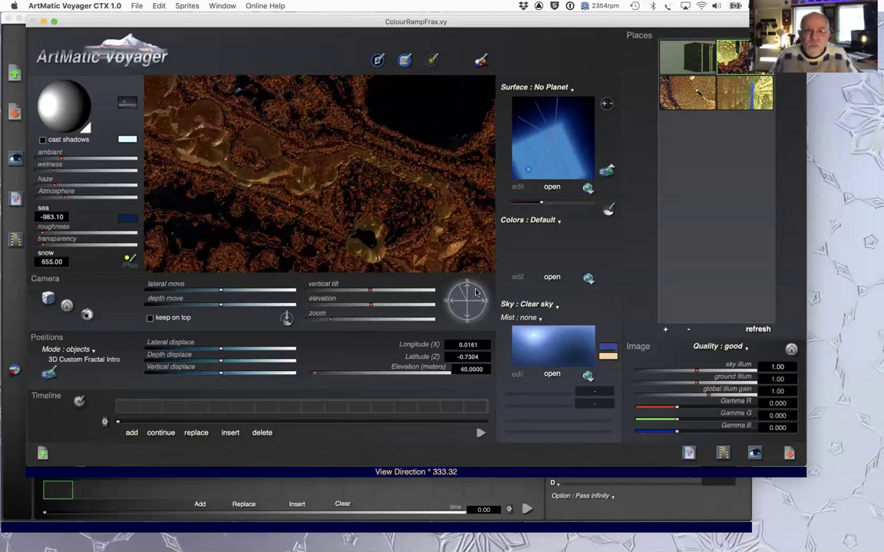
pyautogui.click(474, 311)
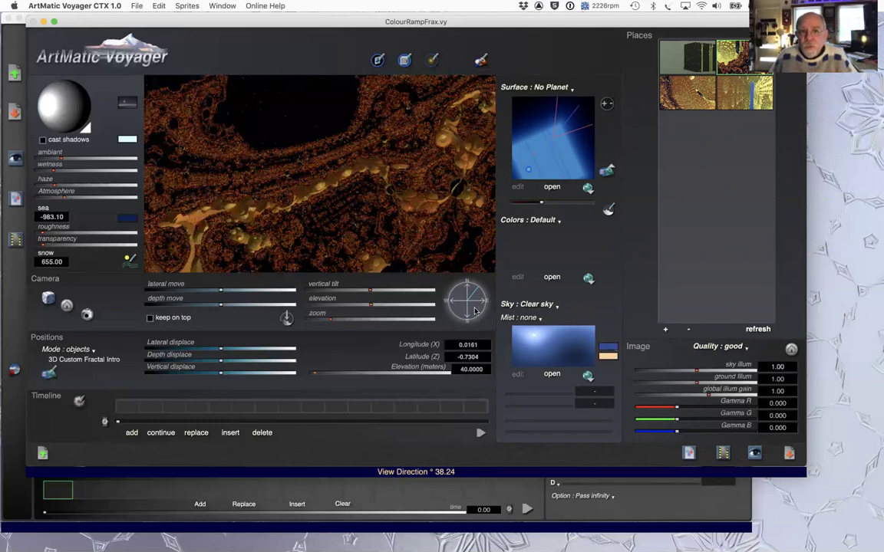
pyautogui.click(474, 310)
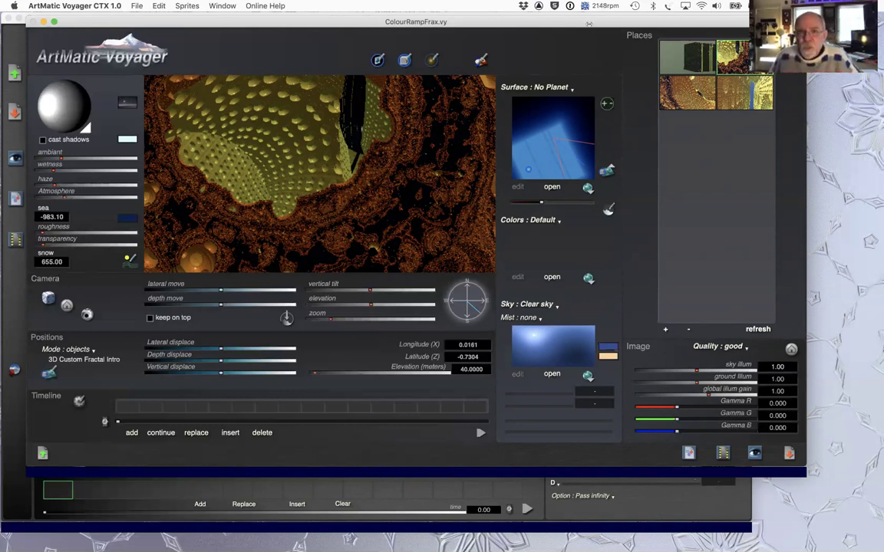
# Switch to ArtMatic Designer and examine the nested Mandelbox transform tree inside the recursive component, then return to its parent tree
pyautogui.moveTo(601, 36); pyautogui.dragTo(600, 41)
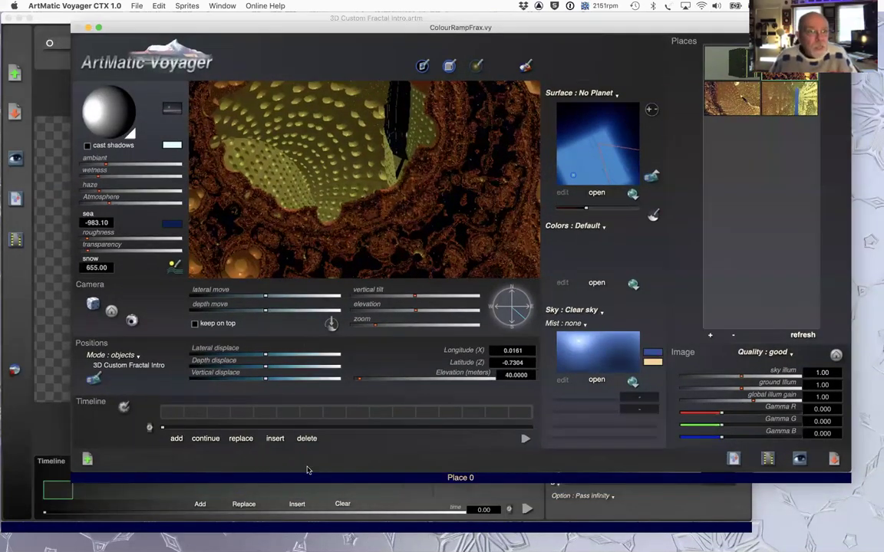
pyautogui.press('super+Tab')
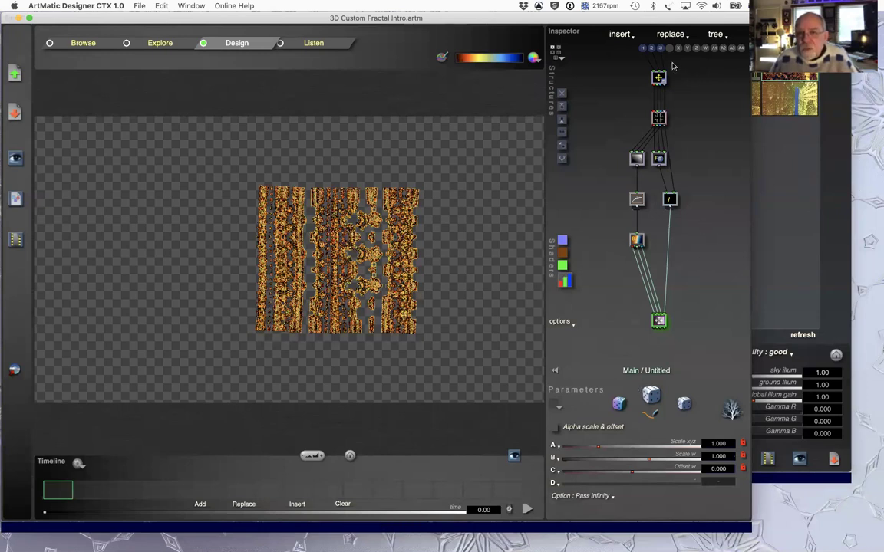
pyautogui.click(658, 118)
pyautogui.doubleClick(658, 118)
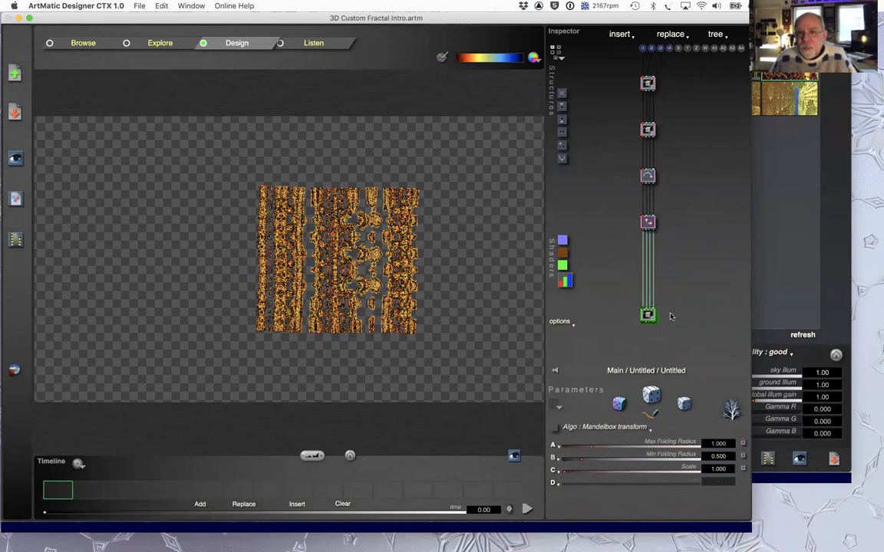
pyautogui.press('Escape')
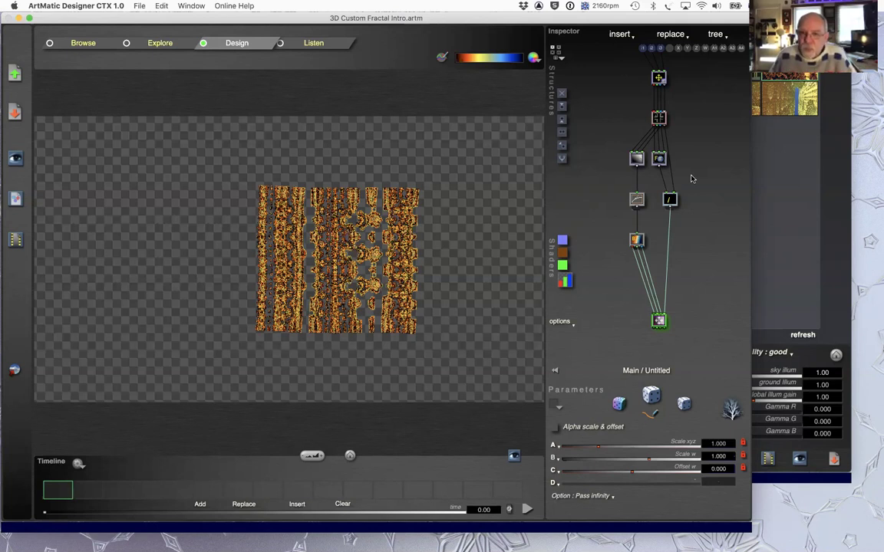
pyautogui.click(658, 118)
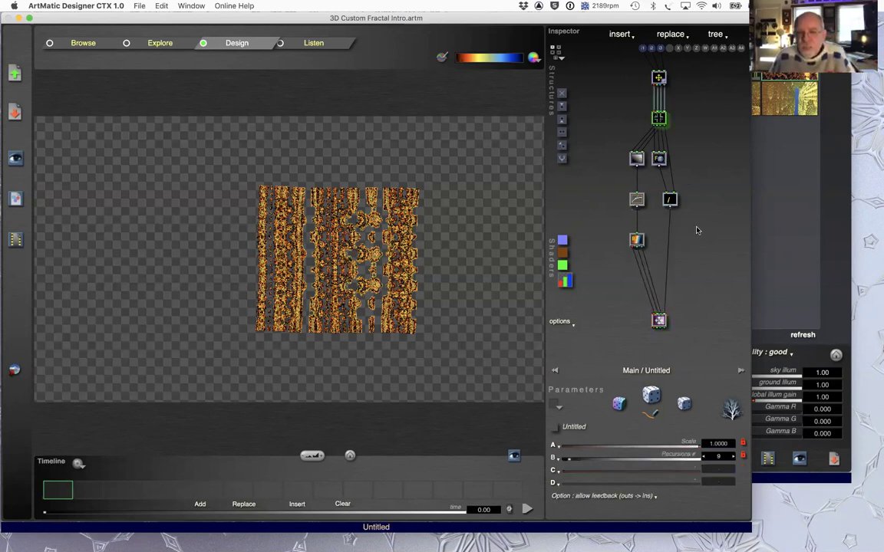
pyautogui.doubleClick(659, 118)
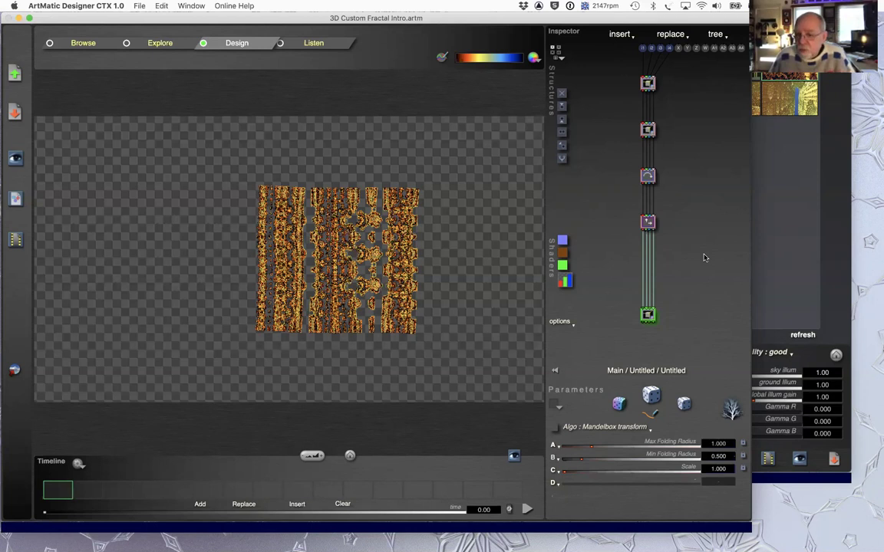
pyautogui.doubleClick(672, 145)
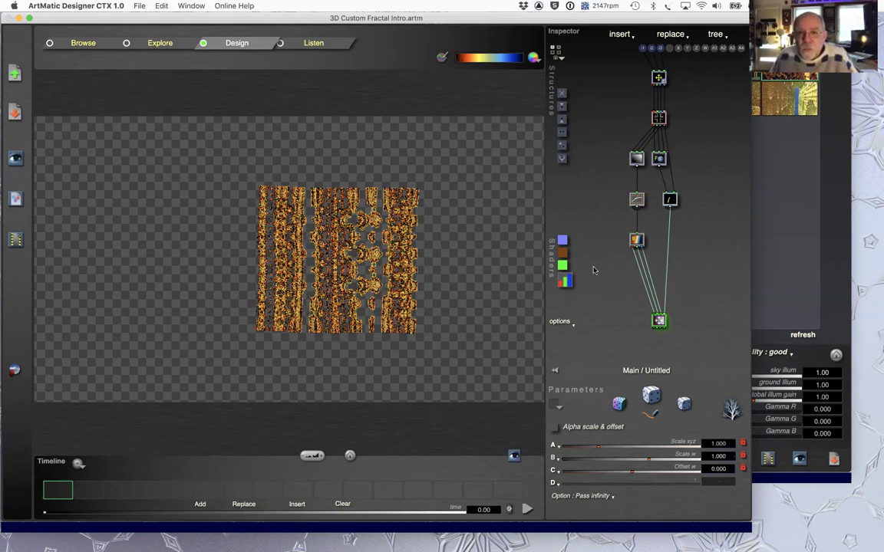
# Set the tree's colour shader to Geographic clut (main out) and enlarge the structure on the canvas, keeping the Voyager preview off the canvas
pyautogui.click(569, 285)
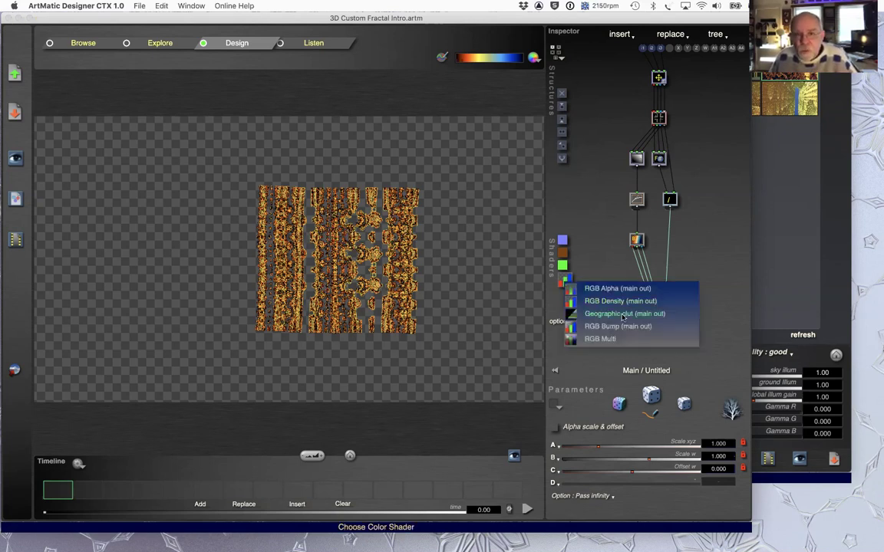
pyautogui.click(591, 314)
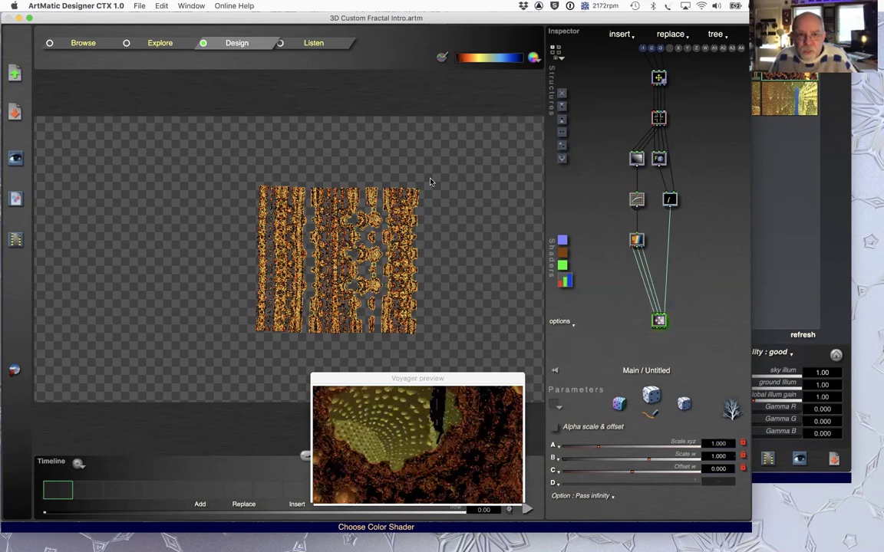
pyautogui.moveTo(449, 382); pyautogui.dragTo(747, 360)
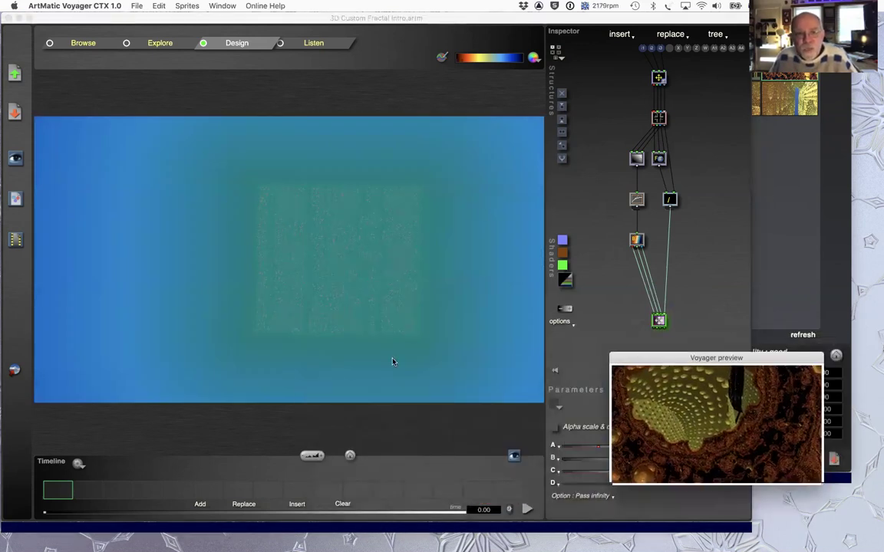
pyautogui.moveTo(310, 458); pyautogui.dragTo(322, 270)
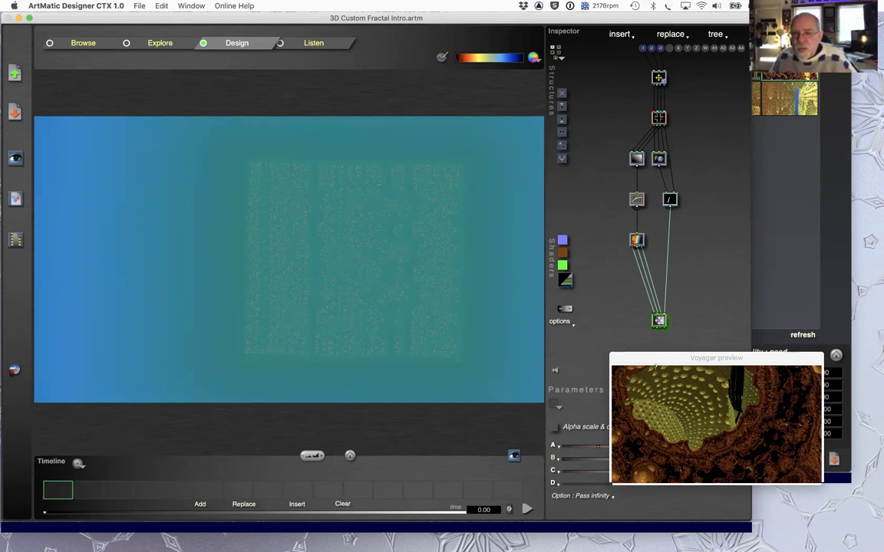
# Try S-Space Scale values of 0.036 and 0.116 while watching the Voyager preview, and reset the scale to 1
pyautogui.moveTo(651, 359); pyautogui.dragTo(676, 337)
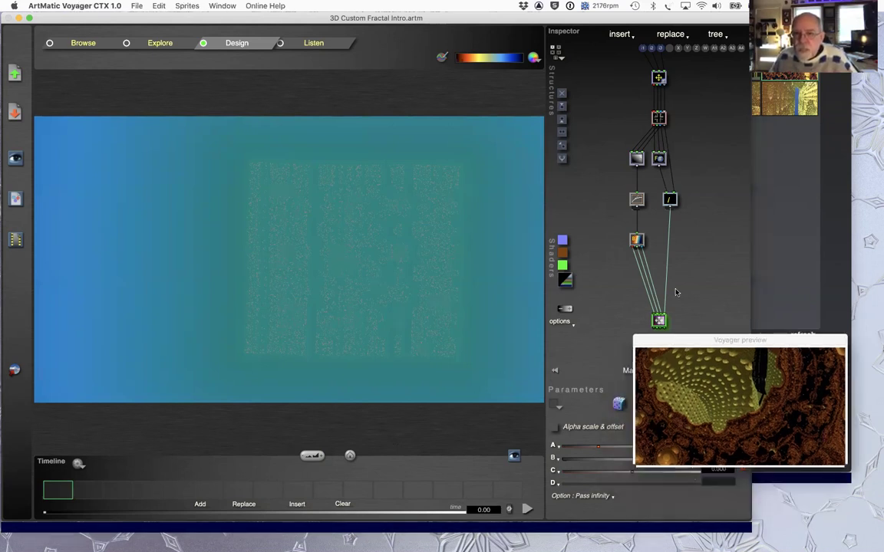
pyautogui.click(659, 78)
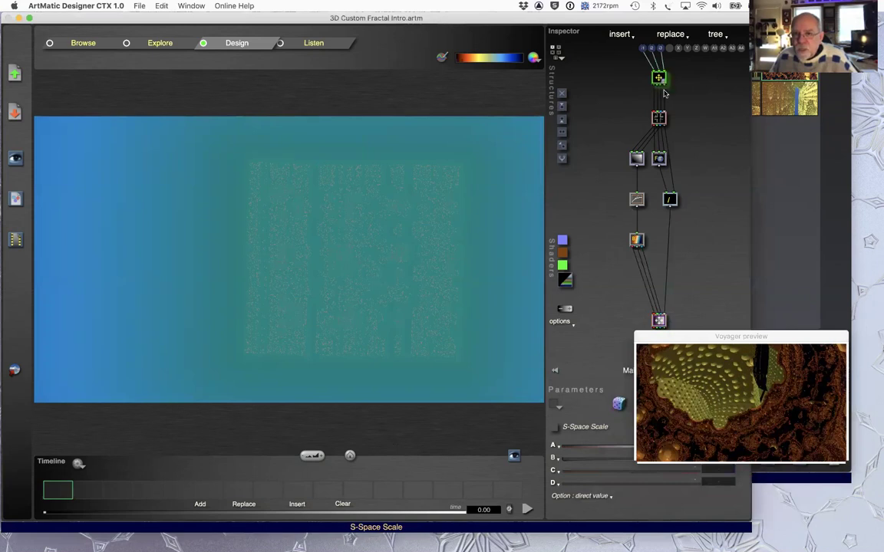
pyautogui.click(679, 336)
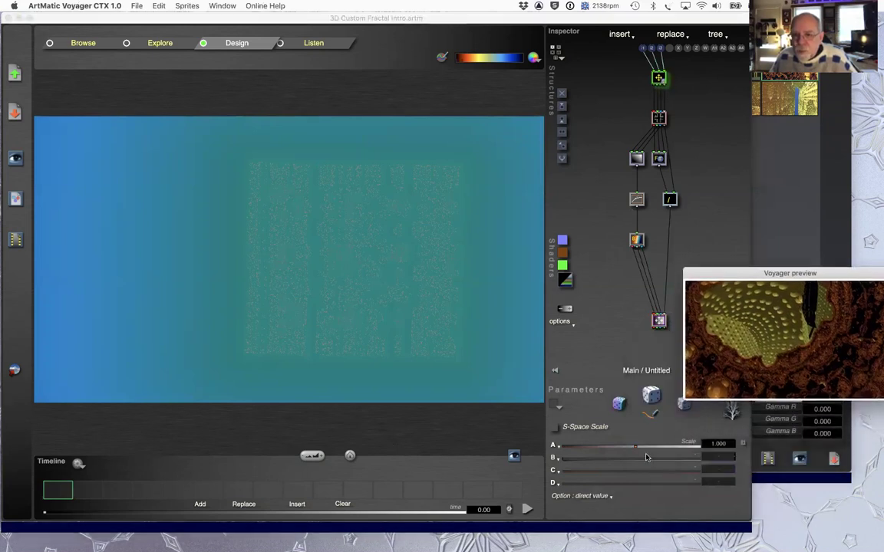
pyautogui.moveTo(635, 445); pyautogui.dragTo(633, 446)
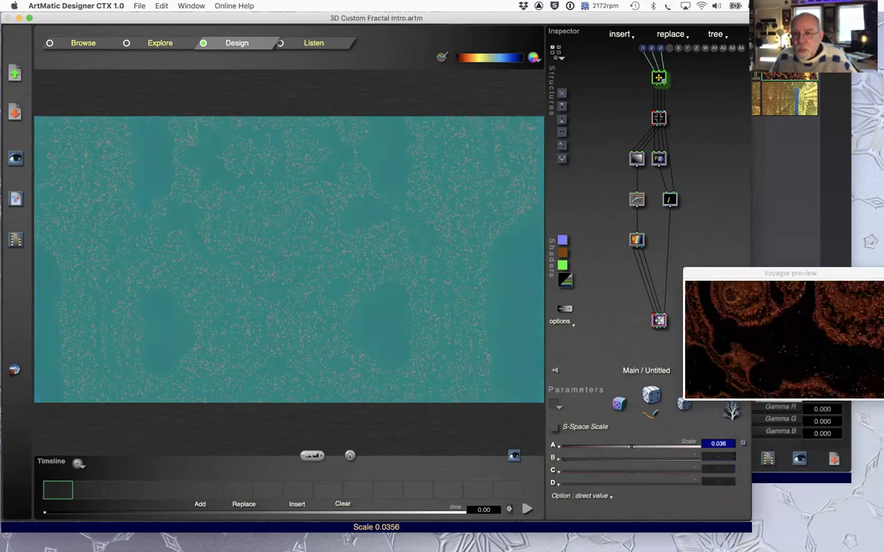
pyautogui.moveTo(574, 401); pyautogui.dragTo(610, 399)
pyautogui.moveTo(611, 446); pyautogui.dragTo(634, 454)
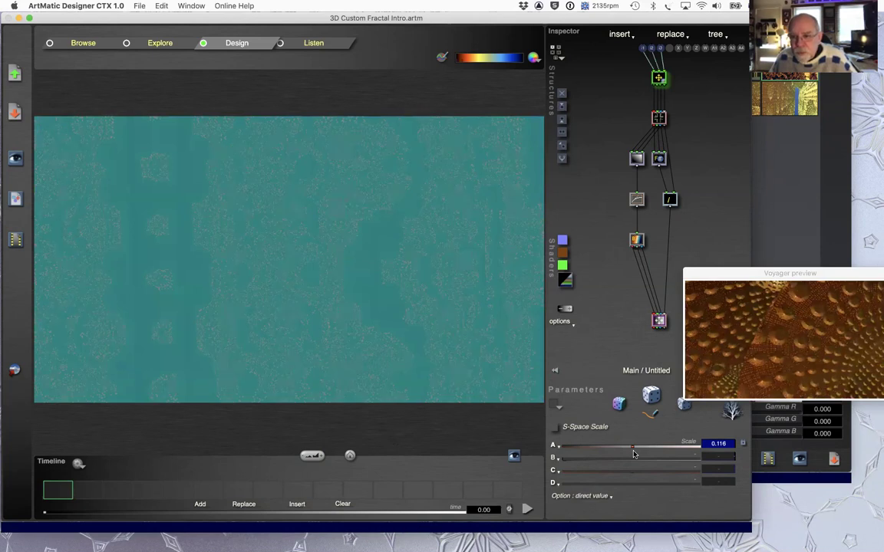
pyautogui.keyDown('alt'); pyautogui.click(724, 442); pyautogui.keyUp('alt')
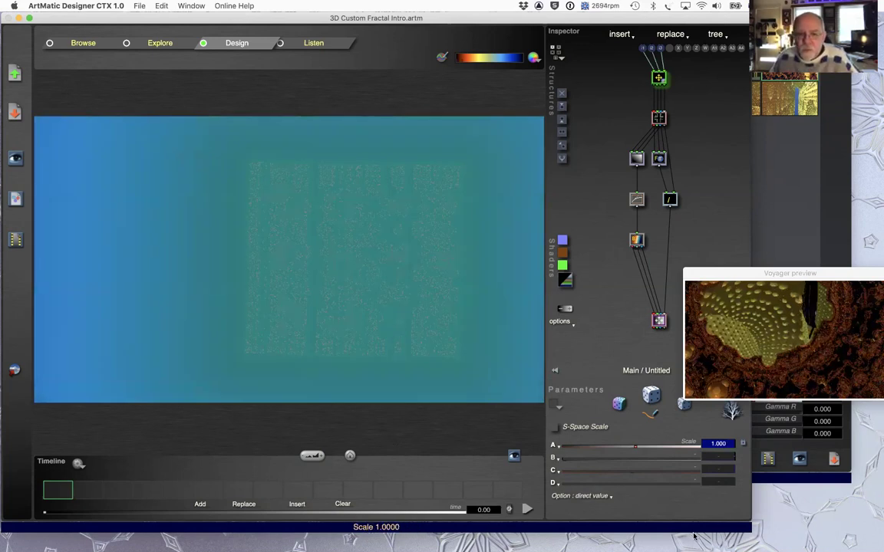
# Review the Alpha scale & offset output component's parameters and the chain of transforms nested in the recursive component
pyautogui.moveTo(742, 277); pyautogui.dragTo(769, 256)
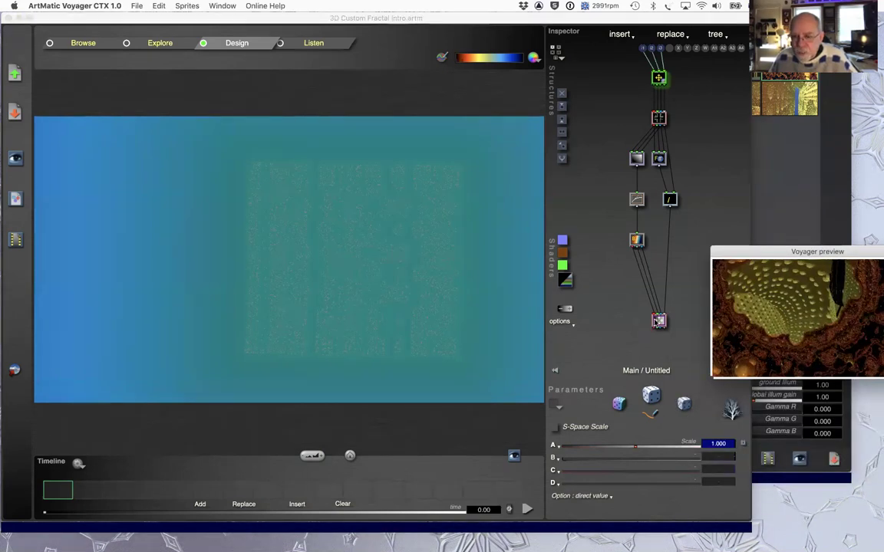
pyautogui.click(658, 321)
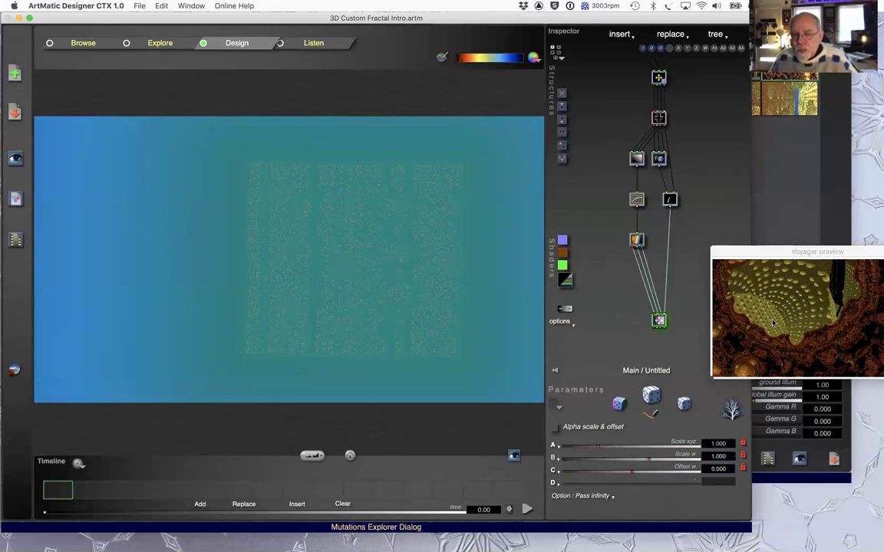
pyautogui.moveTo(758, 256); pyautogui.dragTo(722, 229)
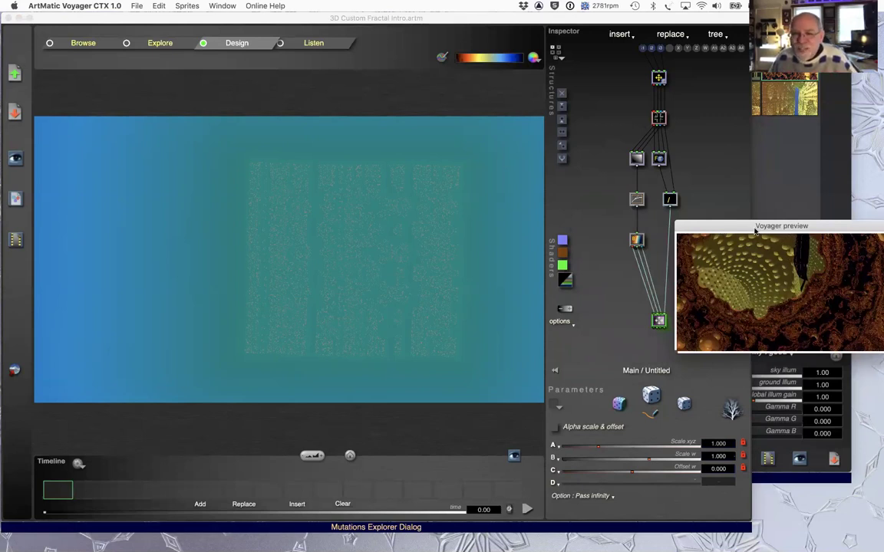
pyautogui.click(659, 117)
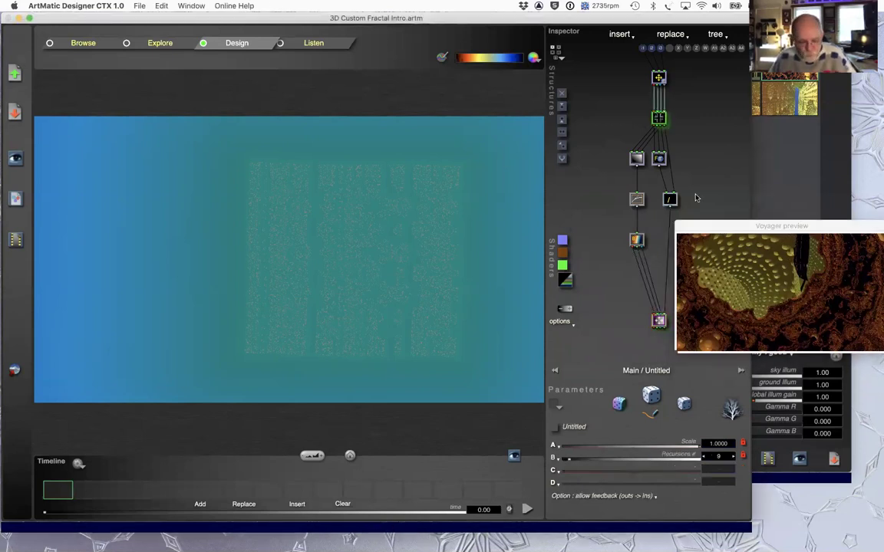
pyautogui.press('Return')
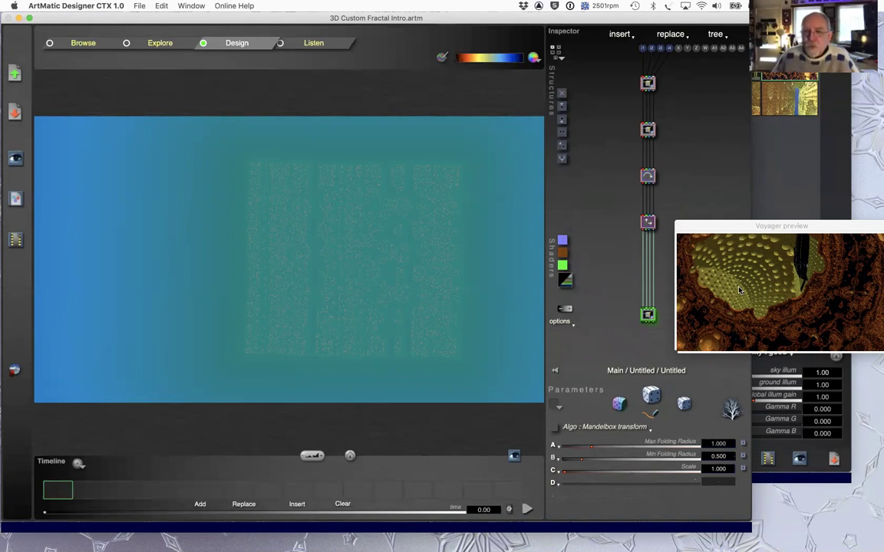
pyautogui.press('Escape')
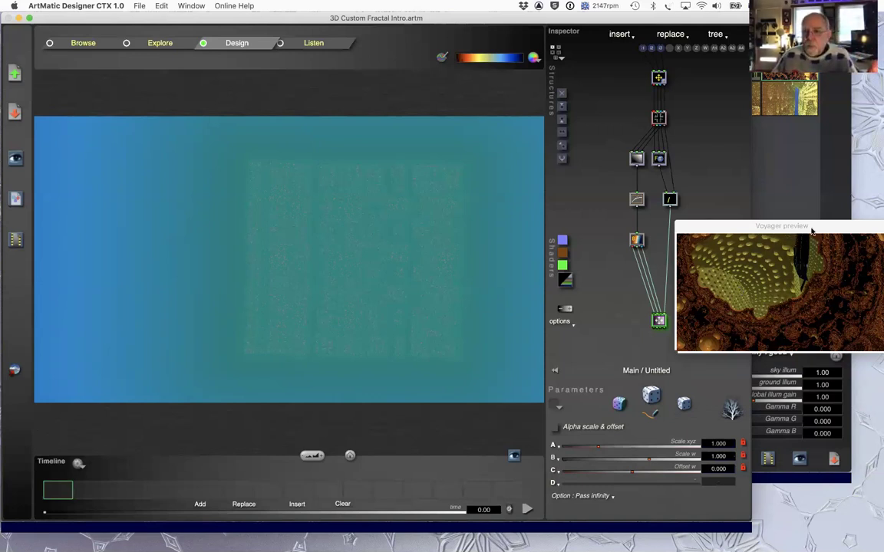
# Set the recursive component's number of recursions to 5
pyautogui.moveTo(812, 230); pyautogui.dragTo(815, 222)
pyautogui.click(658, 117)
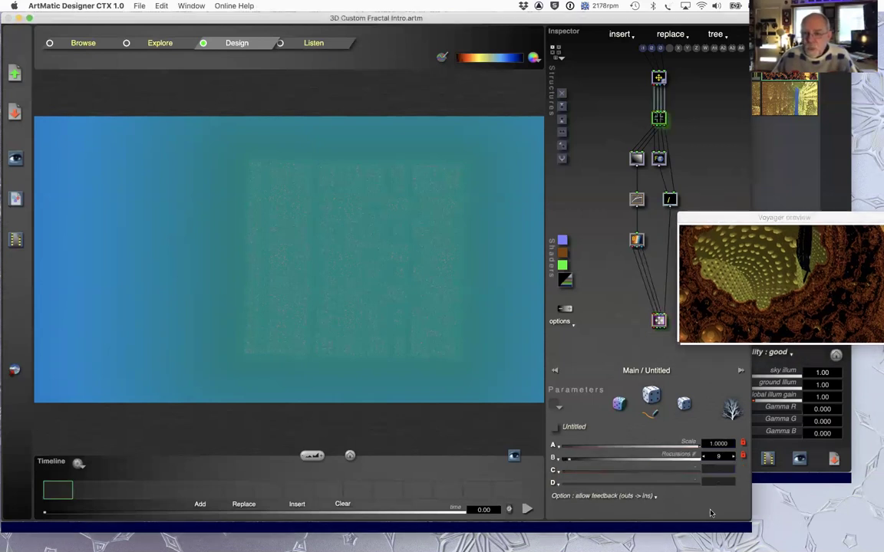
pyautogui.click(704, 457)
pyautogui.click(704, 458)
pyautogui.click(704, 458)
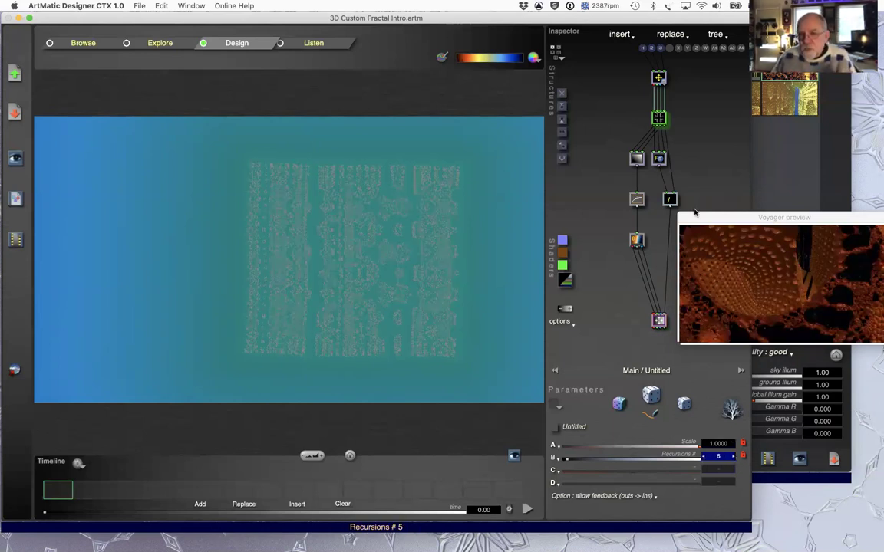
# Check the S-Space Scale component, select the Alpha scale & offset component, and move the Voyager preview clear of the structure tree
pyautogui.click(659, 79)
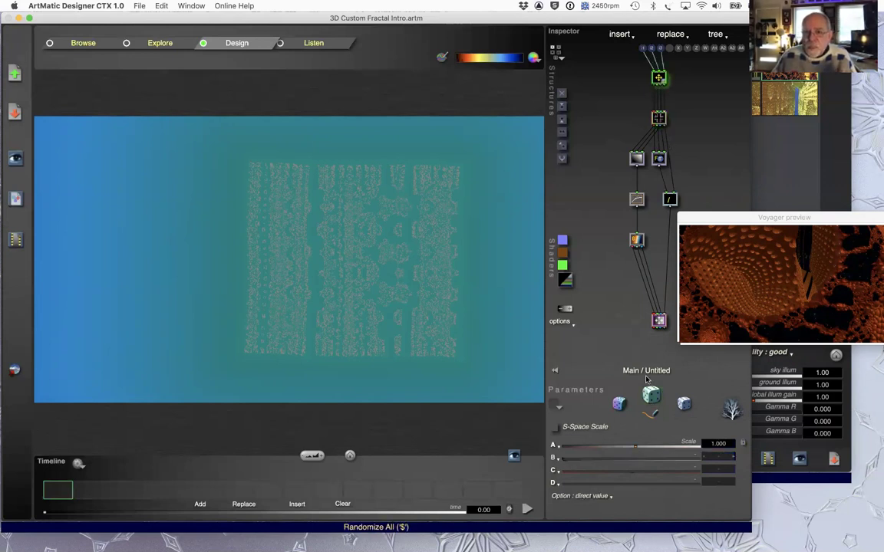
pyautogui.click(659, 320)
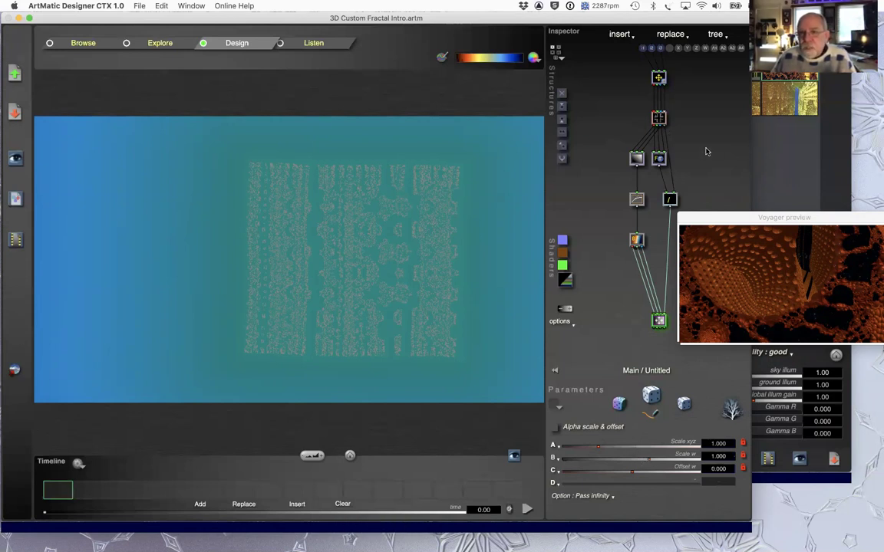
pyautogui.moveTo(735, 224); pyautogui.dragTo(104, 48)
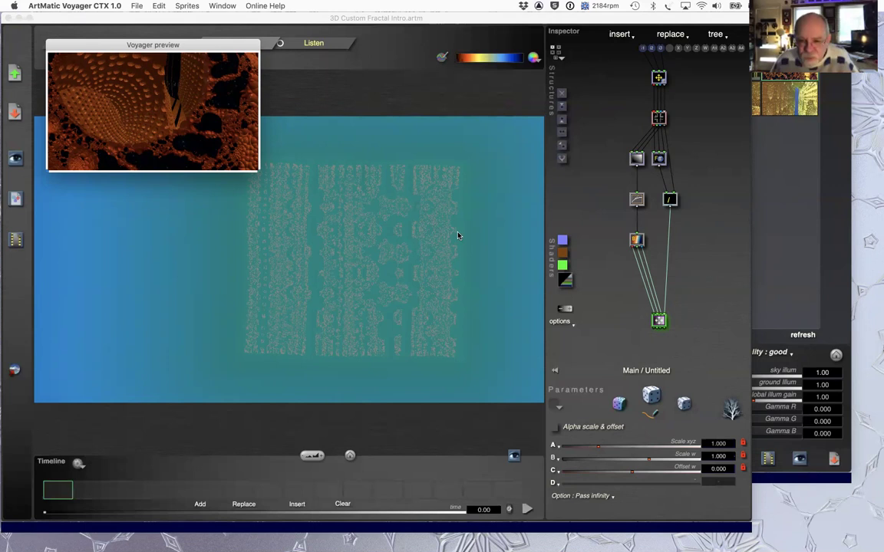
pyautogui.moveTo(191, 47); pyautogui.dragTo(211, 49)
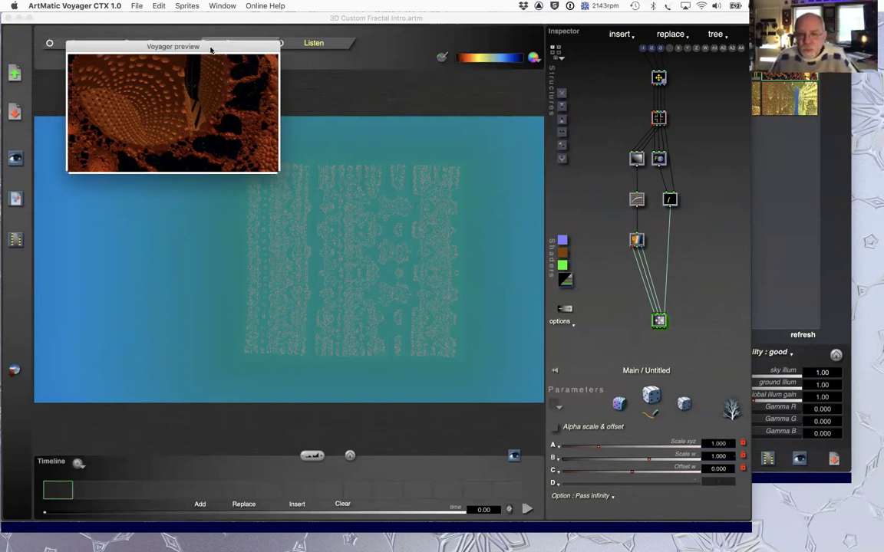